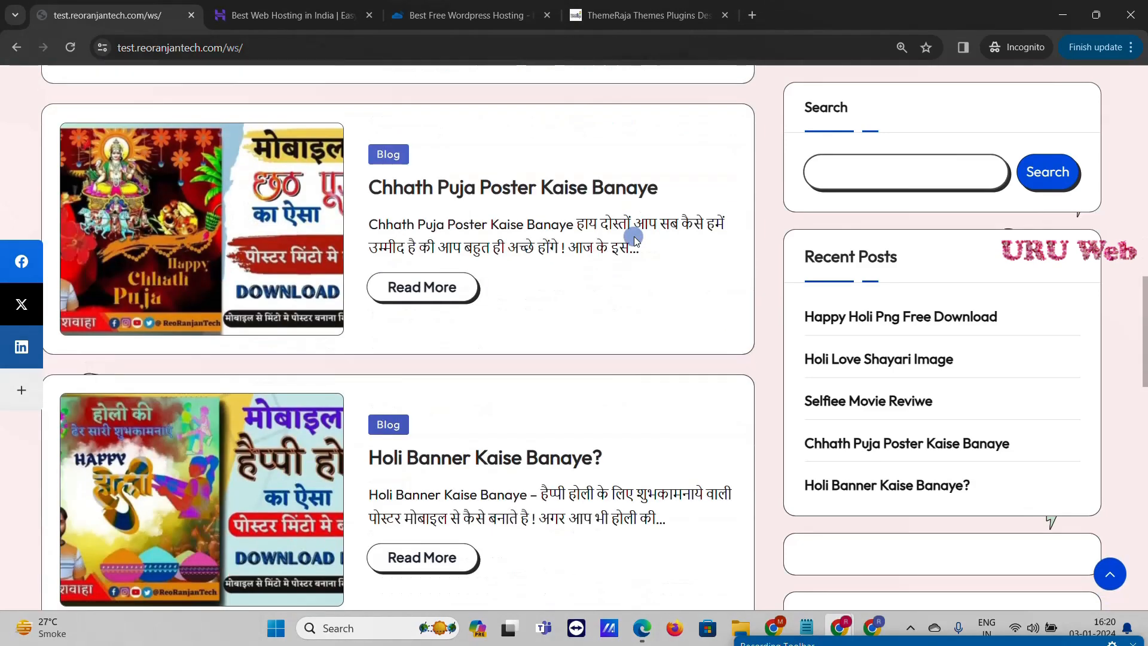
Step: Look over the blog home page from the post list down to the footer and back to the header
scroll(605, 250, down, 5)
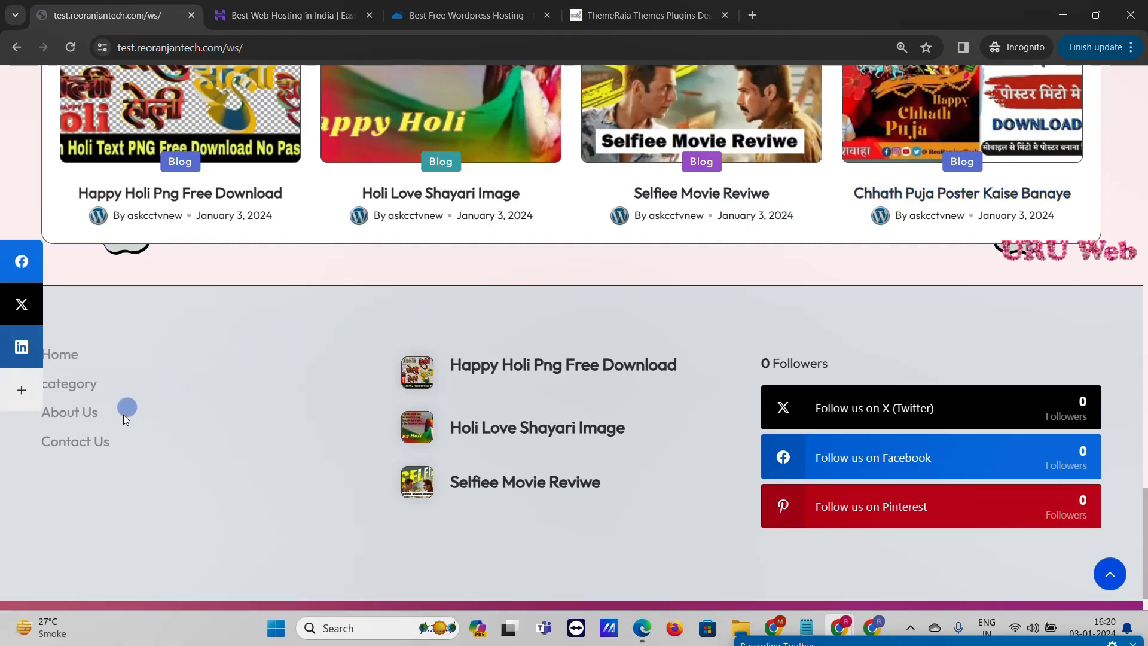
scroll(221, 419, down, 1)
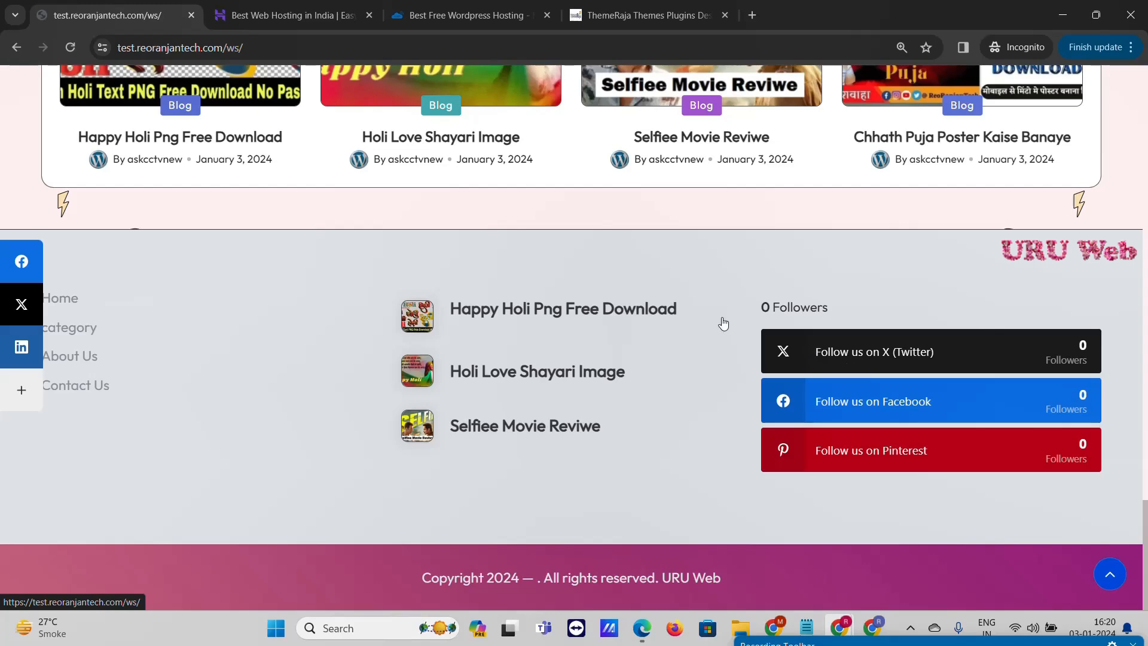
scroll(623, 344, up, 10)
scroll(625, 349, up, 3)
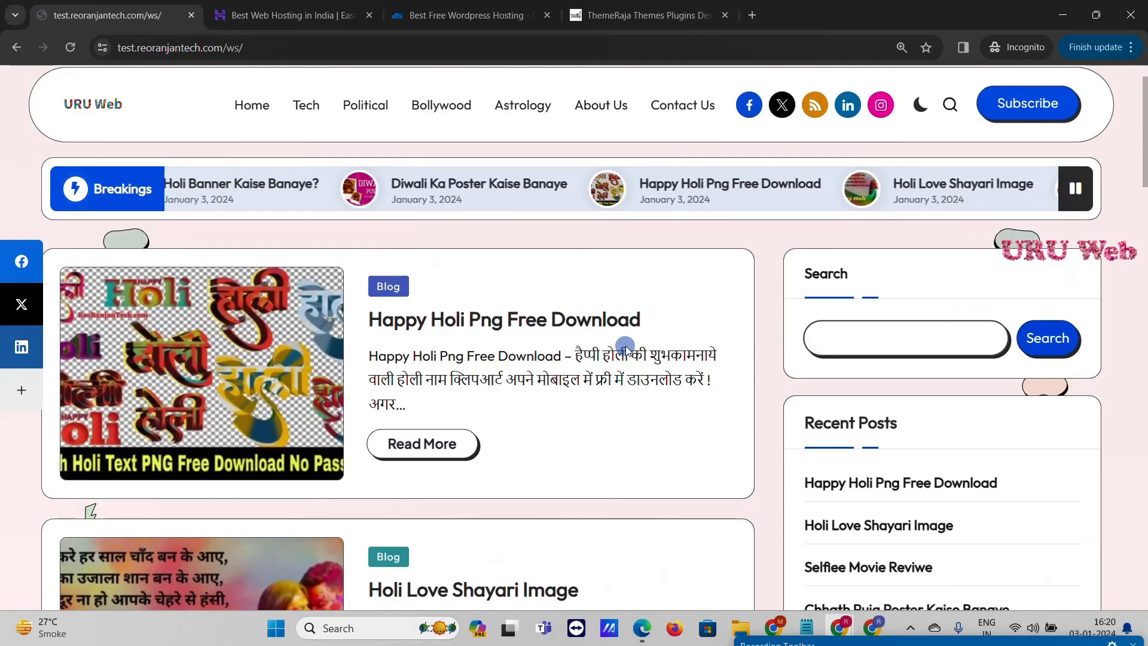
Step: Open the "Happy Holi Png Free Download" post and examine its article text, share links, author box, comment section and footer
click(583, 326)
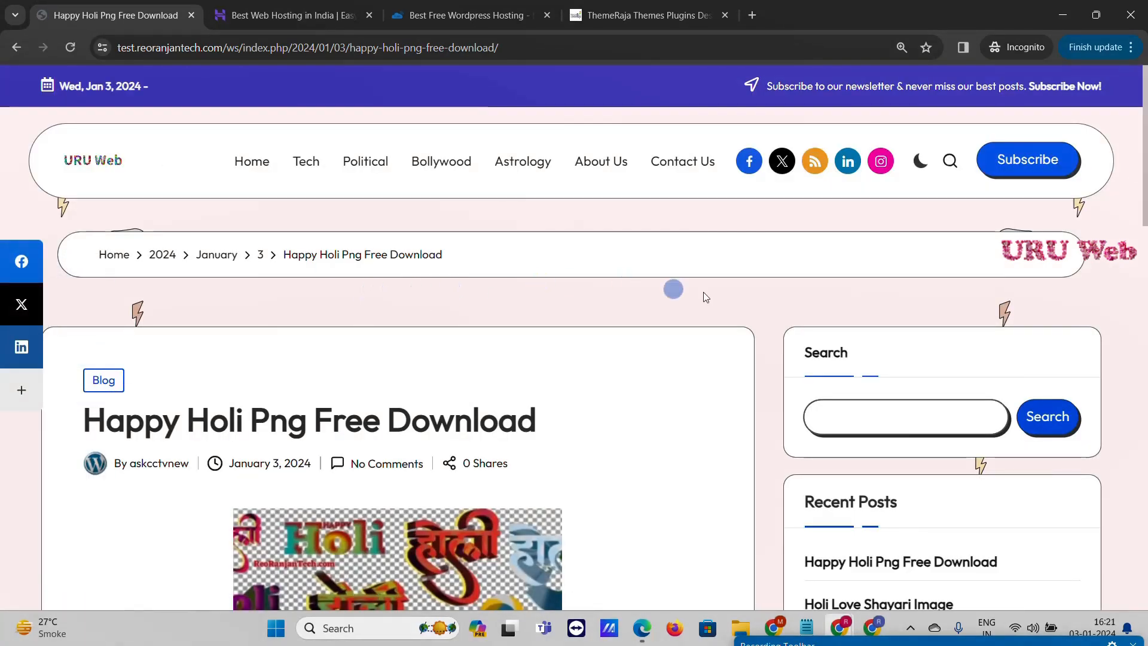
scroll(743, 308, down, 6)
scroll(487, 323, down, 3)
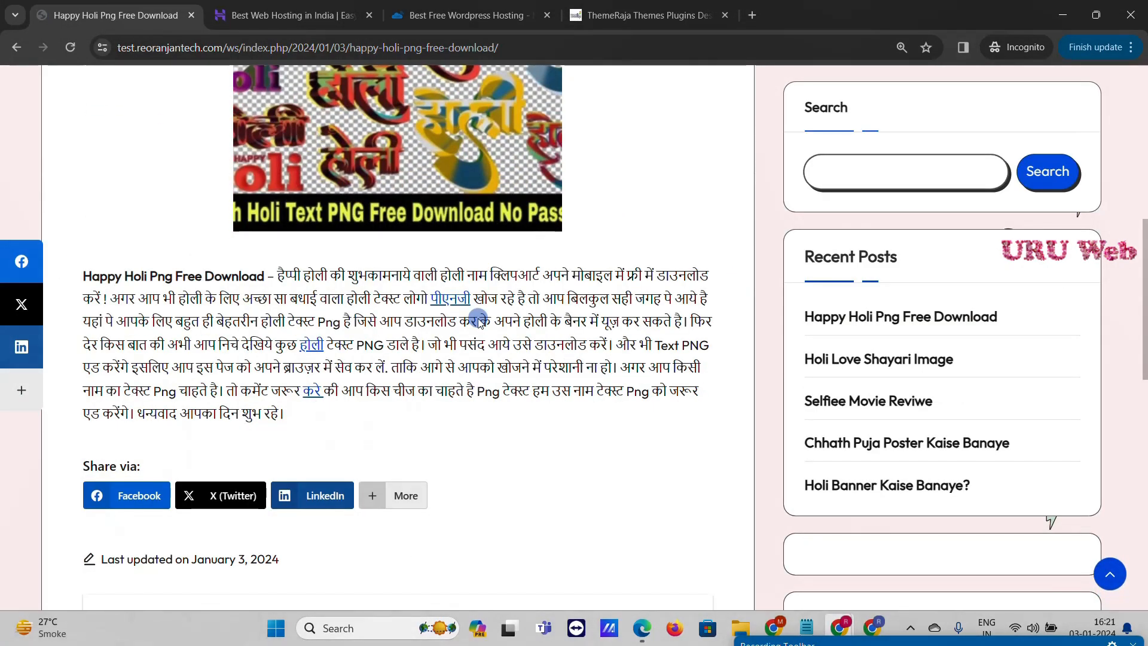
scroll(479, 321, down, 7)
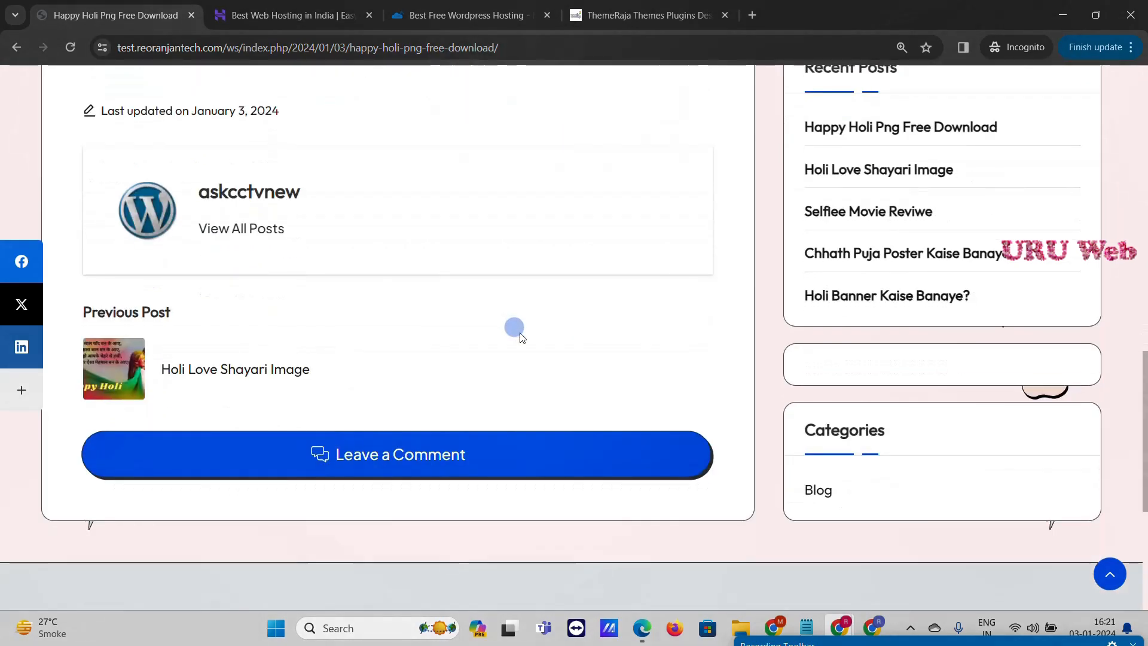
scroll(522, 321, down, 5)
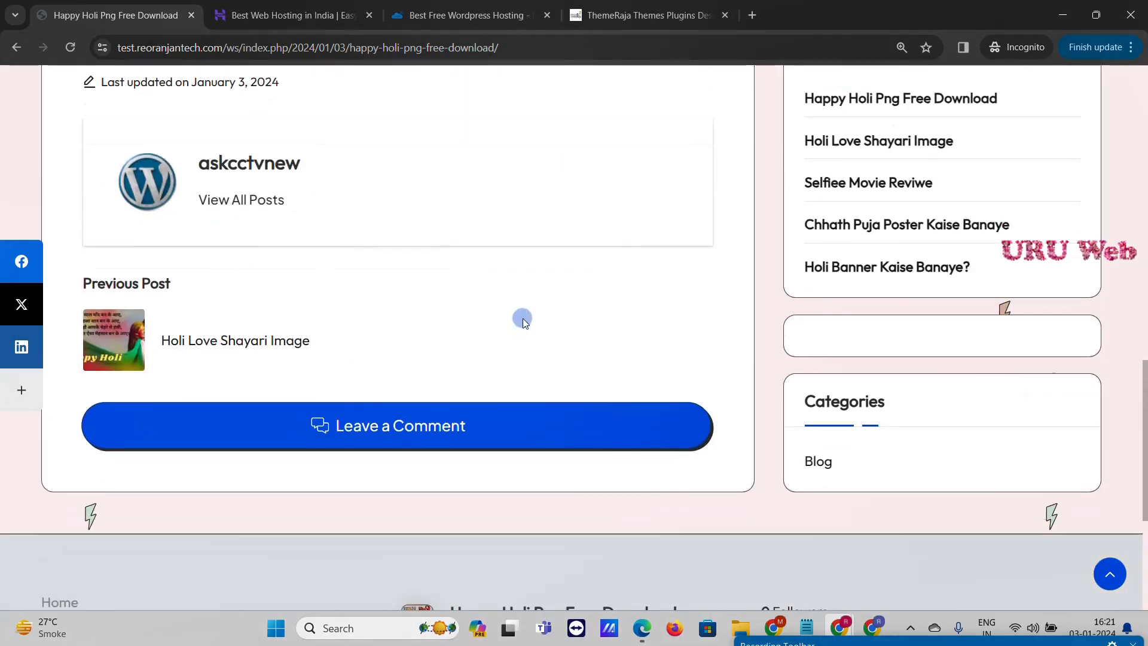
scroll(514, 207, up, 3)
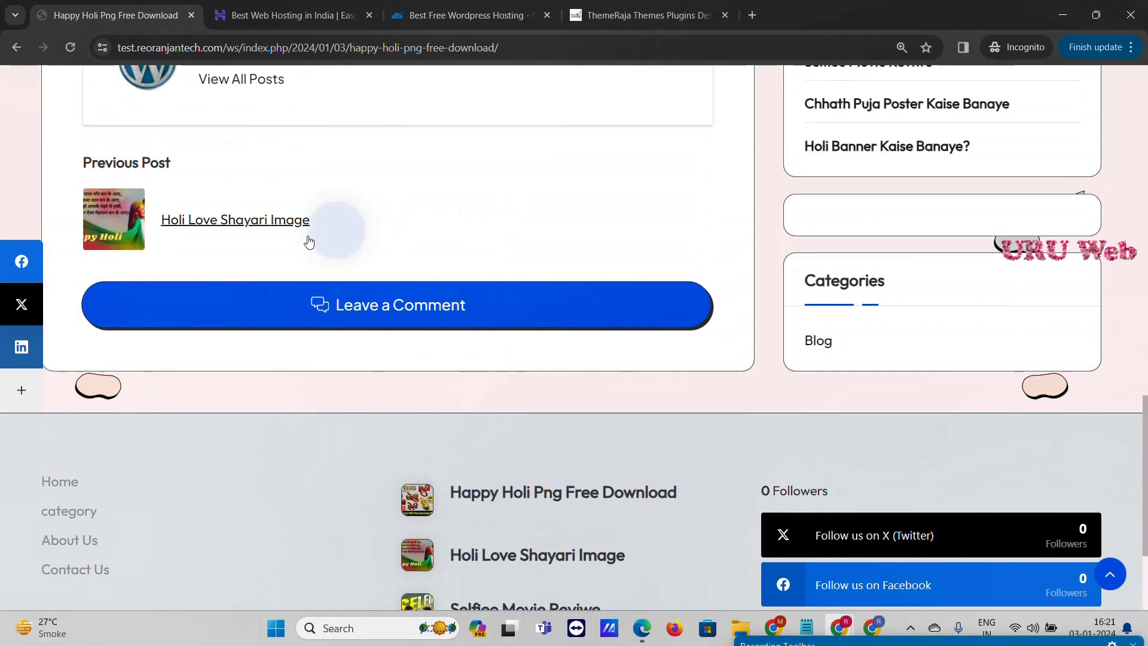
scroll(359, 248, up, 2)
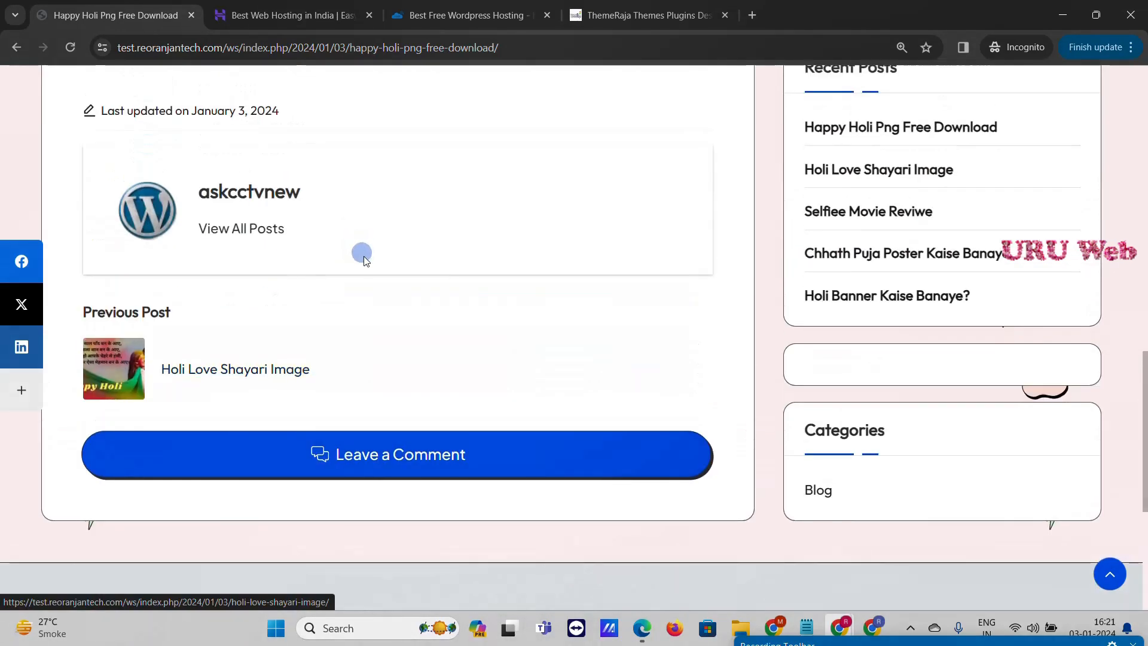
scroll(305, 323, up, 3)
scroll(301, 323, up, 1)
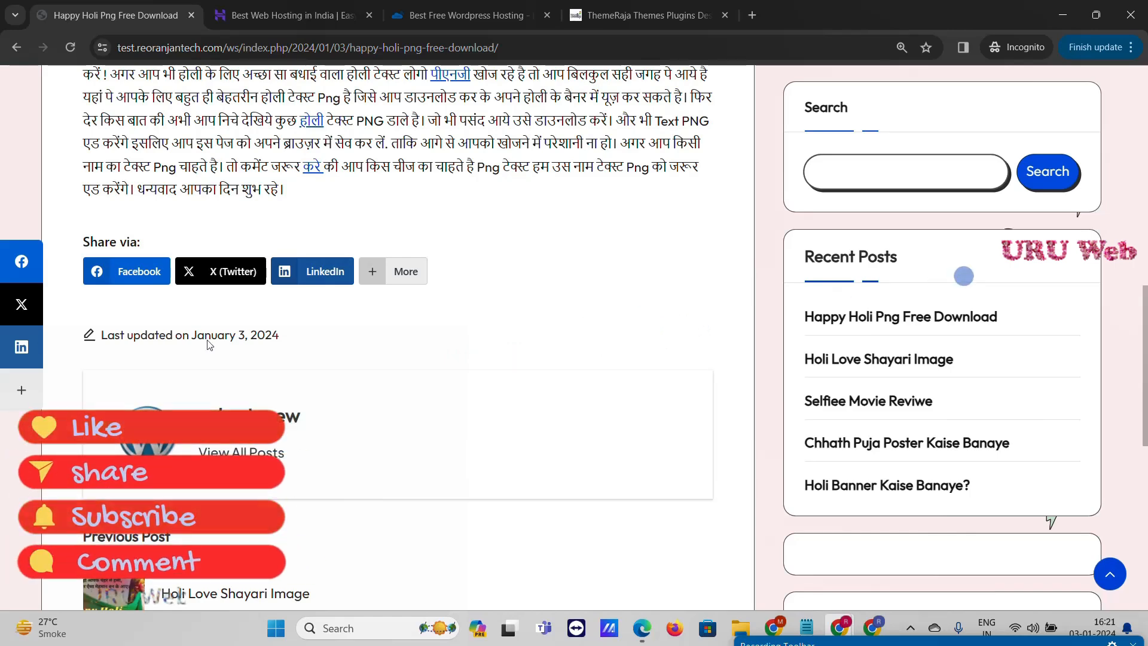
scroll(982, 267, down, 9)
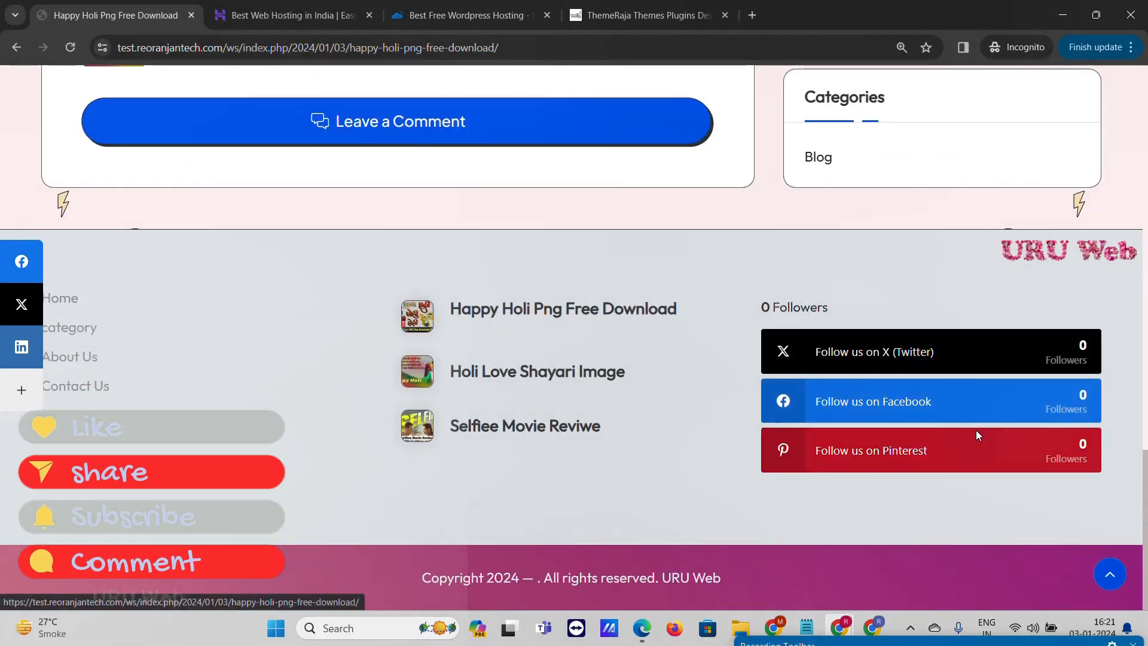
scroll(960, 366, up, 12)
scroll(960, 364, up, 3)
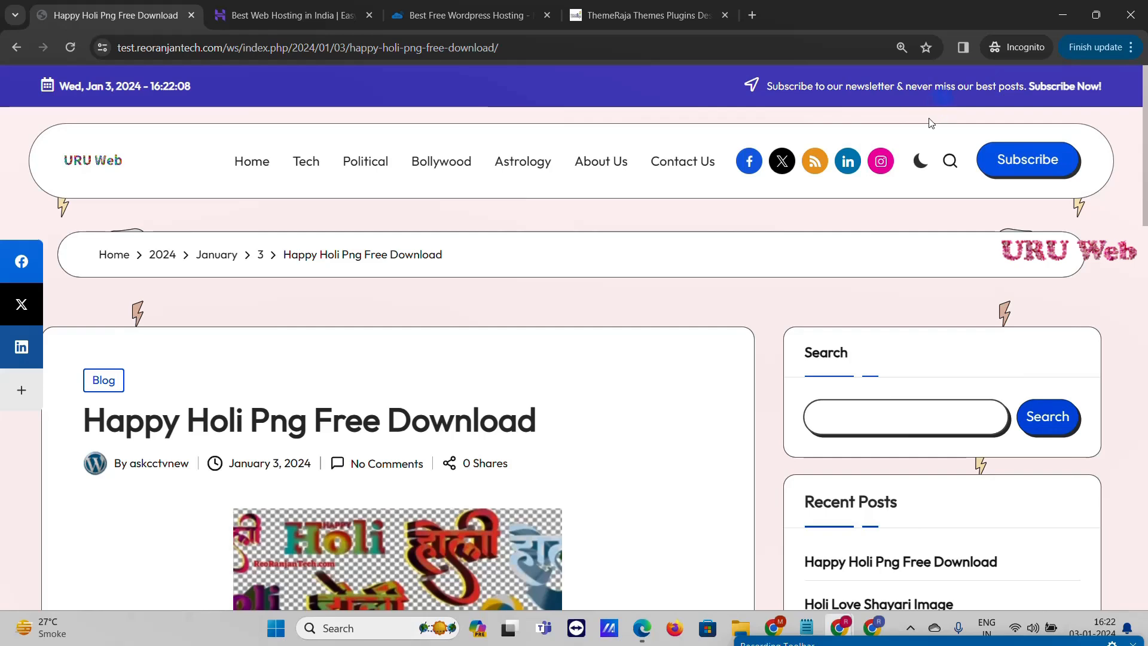
Step: Open Hostinger's Web Hosting page and compare the prices and top features of the Single, Premium, Business and Cloud Startup plans
click(262, 10)
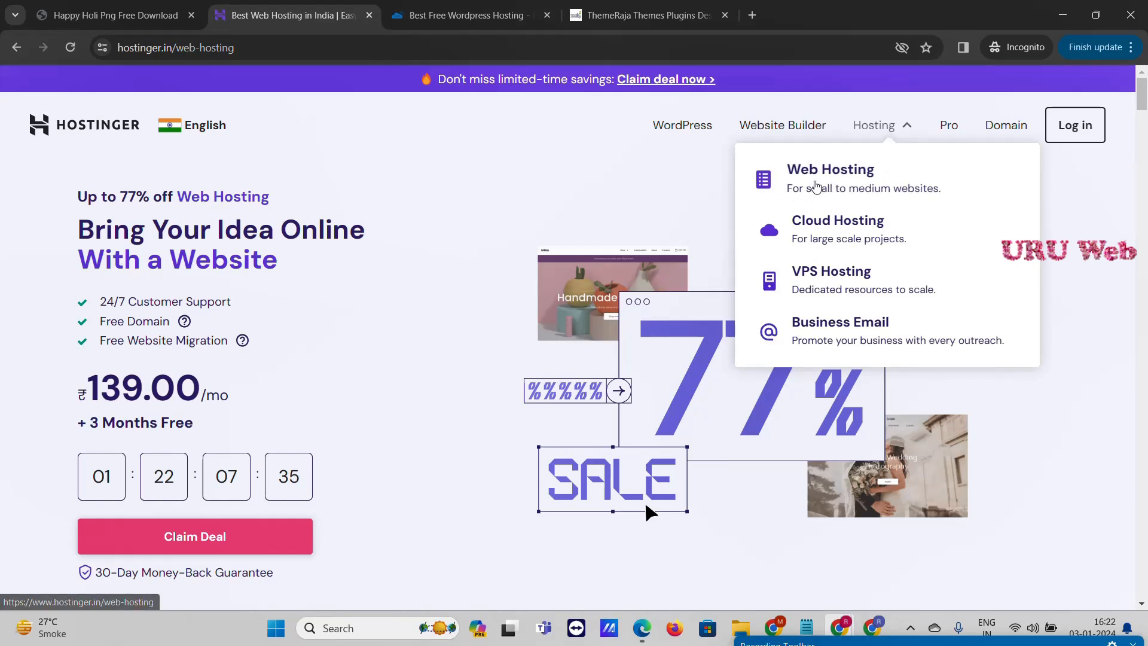
click(848, 180)
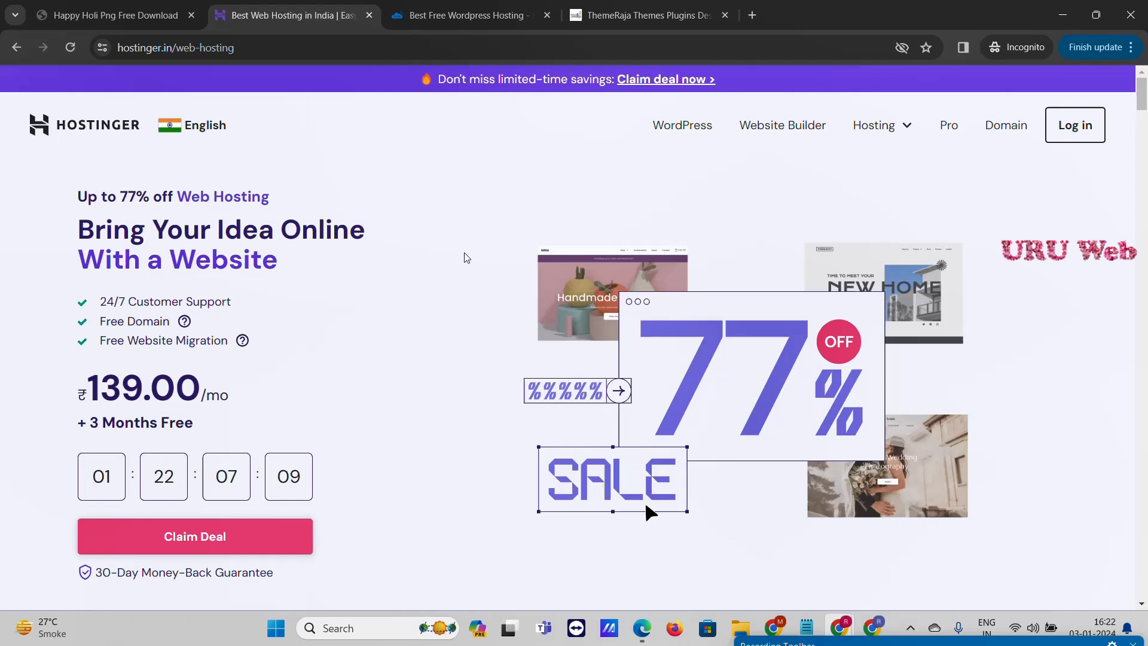
scroll(461, 269, down, 10)
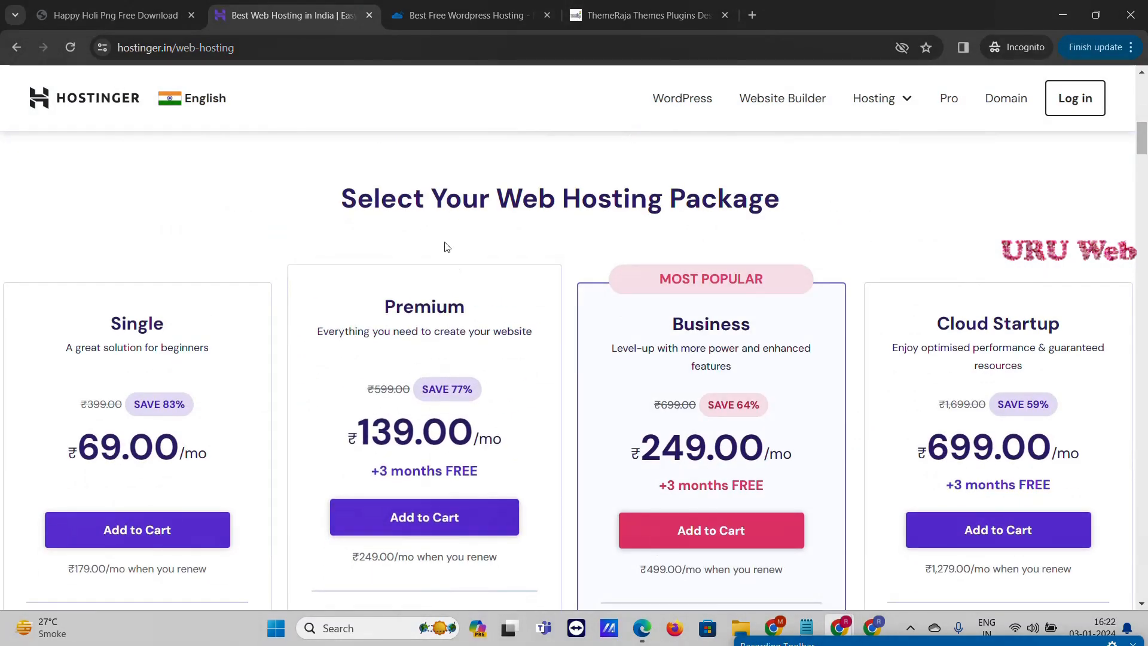
scroll(448, 251, down, 1)
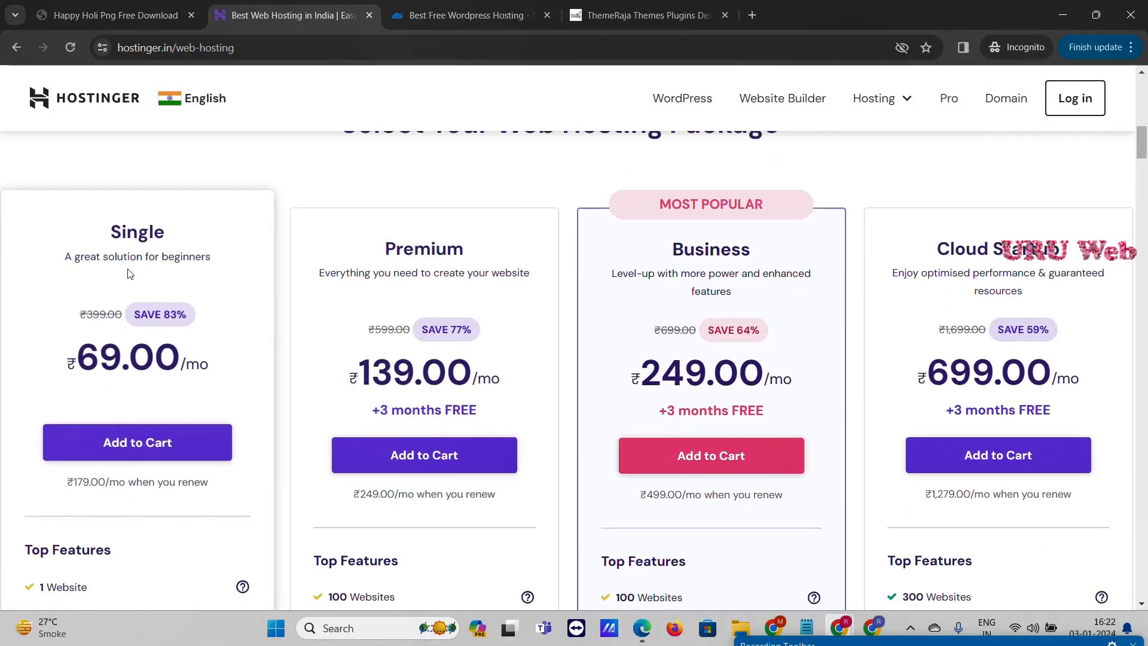
scroll(132, 272, down, 1)
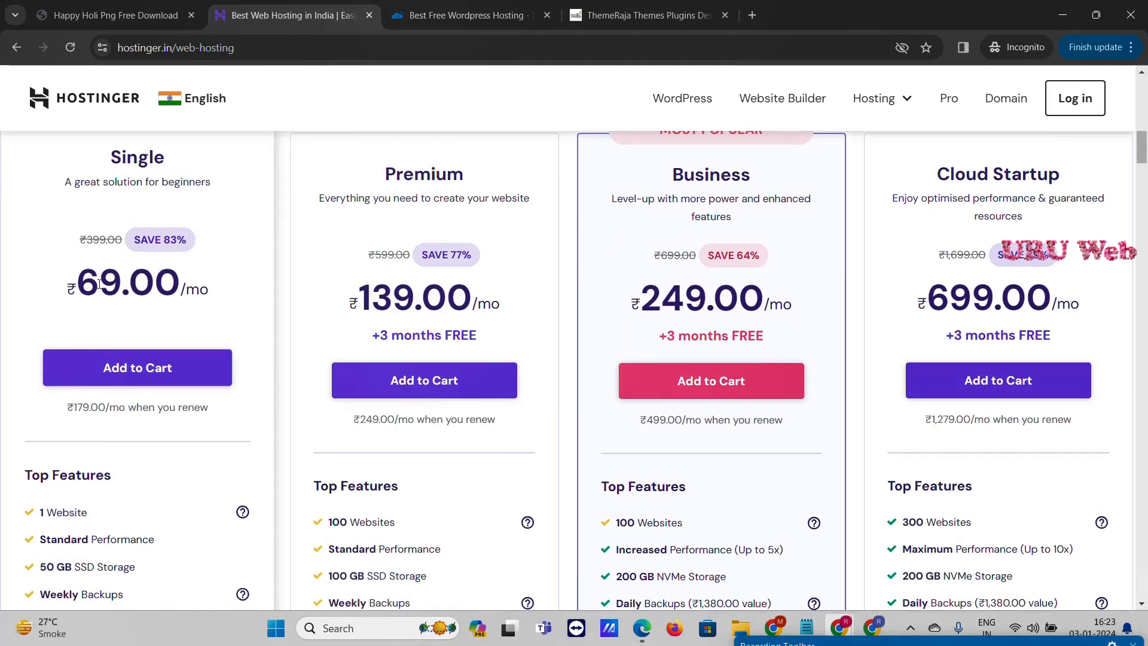
scroll(99, 285, down, 2)
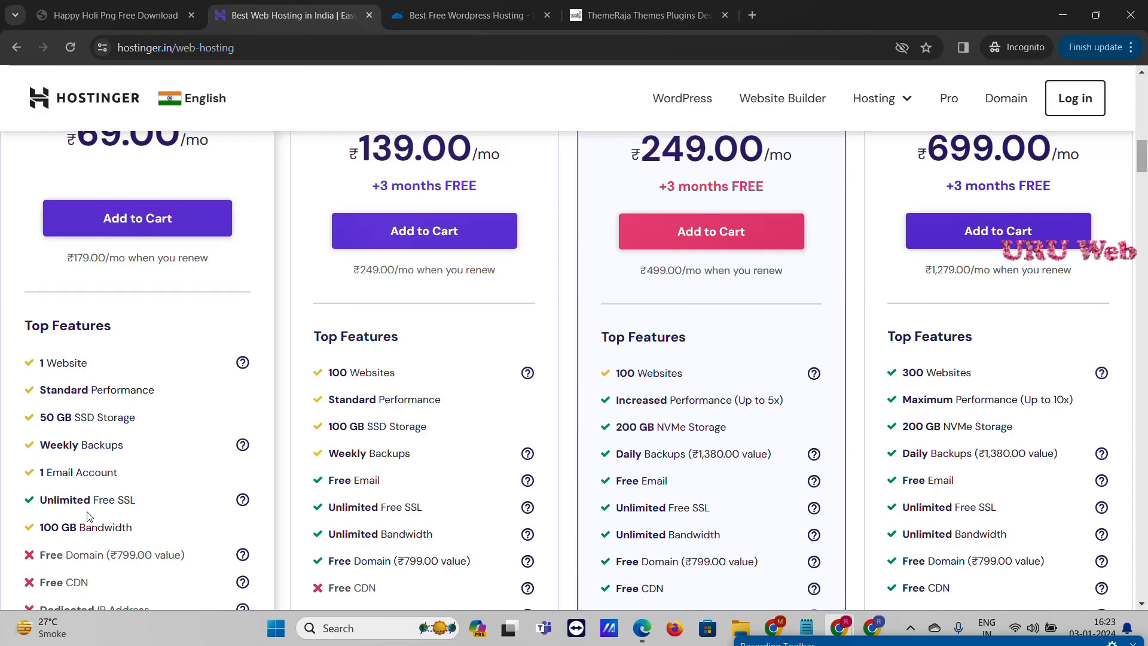
scroll(556, 389, up, 3)
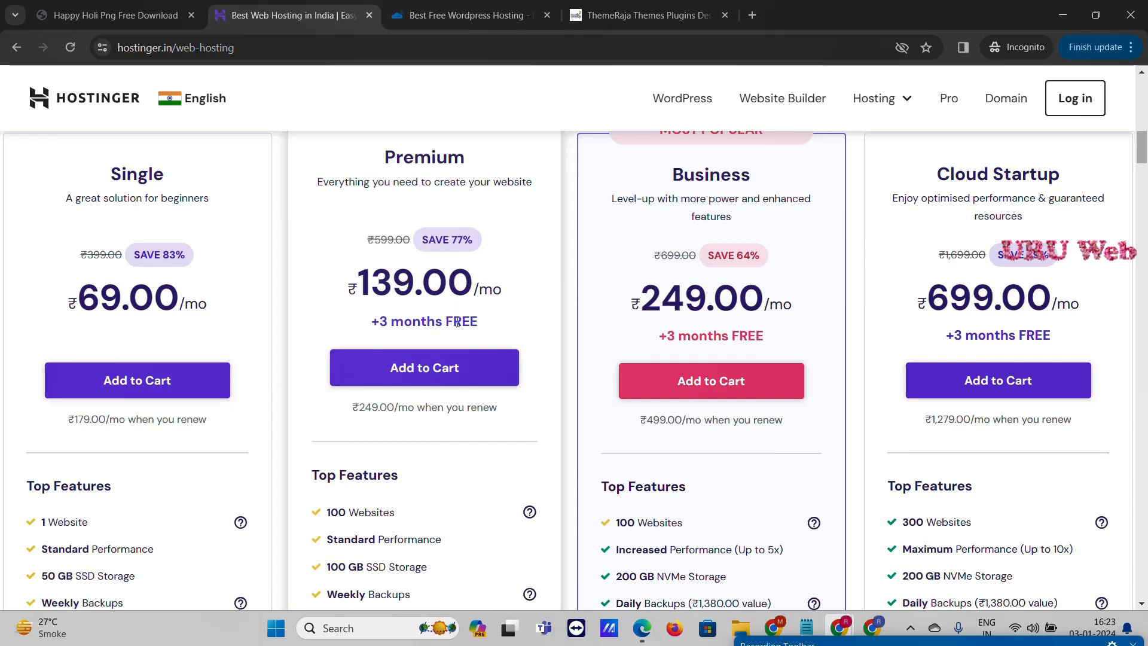
scroll(458, 330, down, 1)
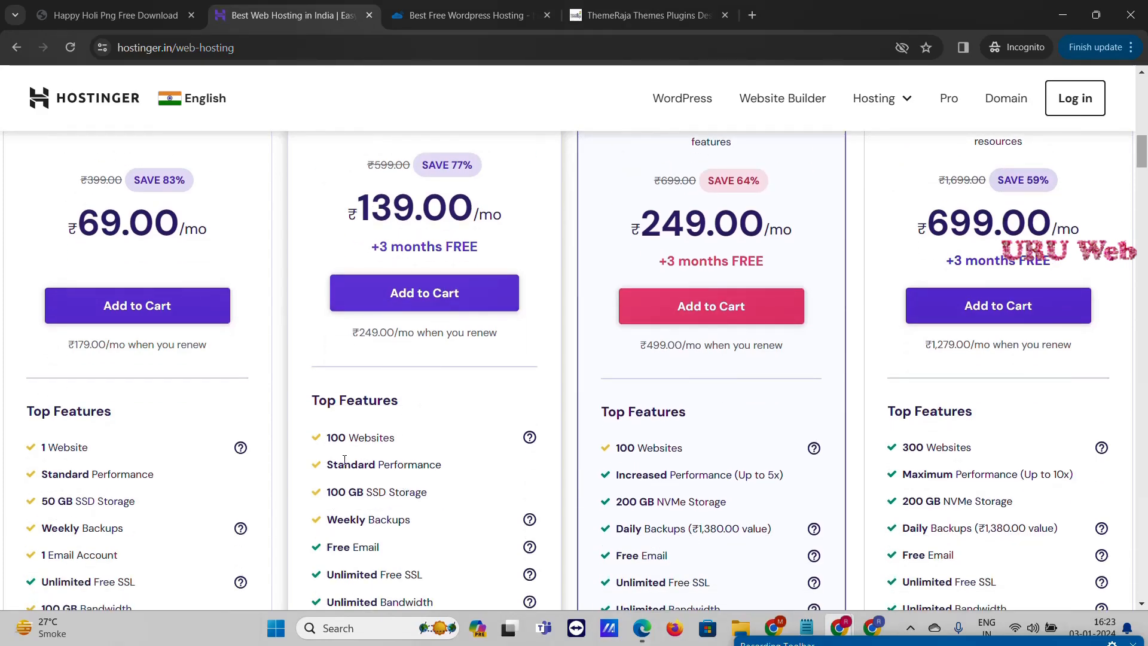
scroll(344, 459, down, 2)
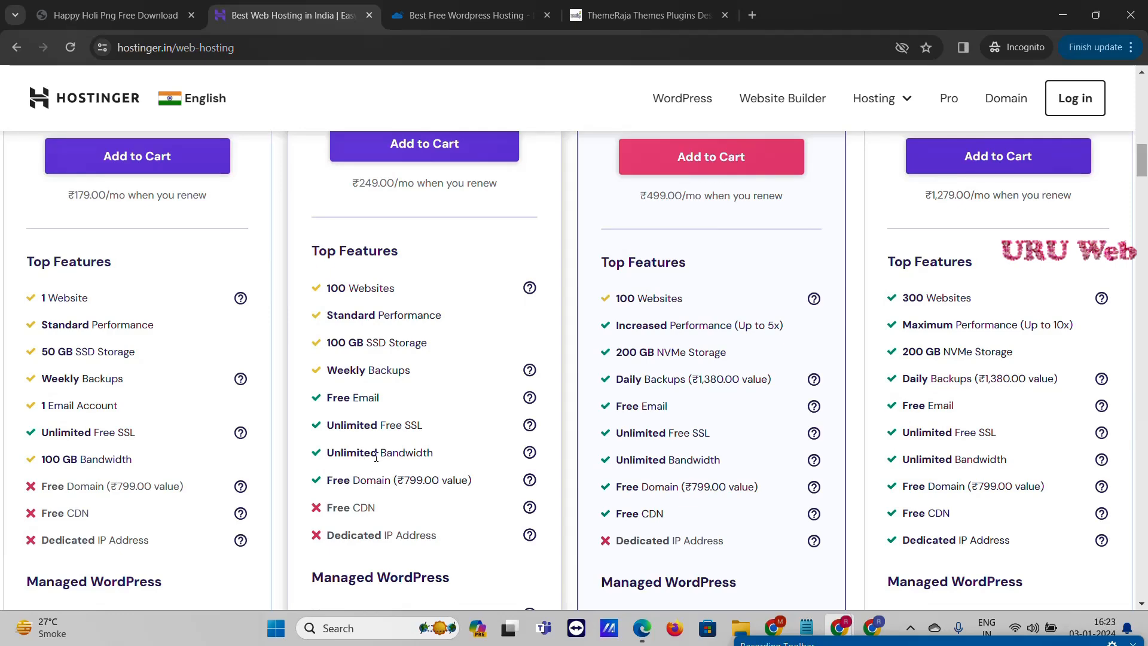
scroll(420, 453, up, 4)
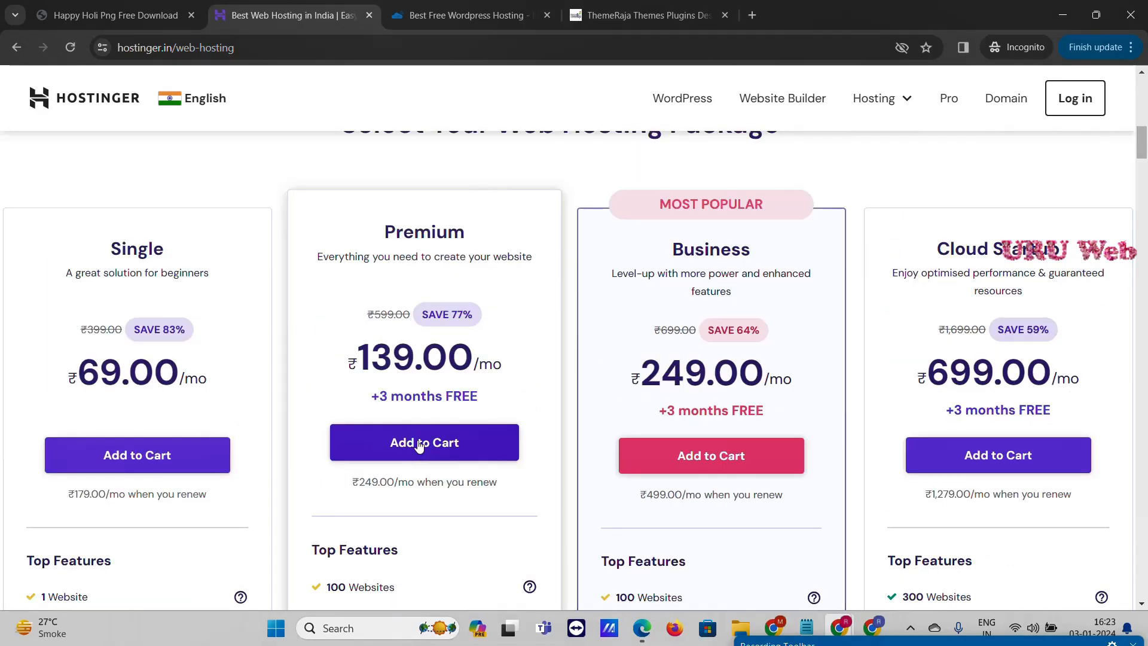
Step: Add the Premium web hosting plan to the cart and review the order's periods, account, payment and total sections
click(440, 445)
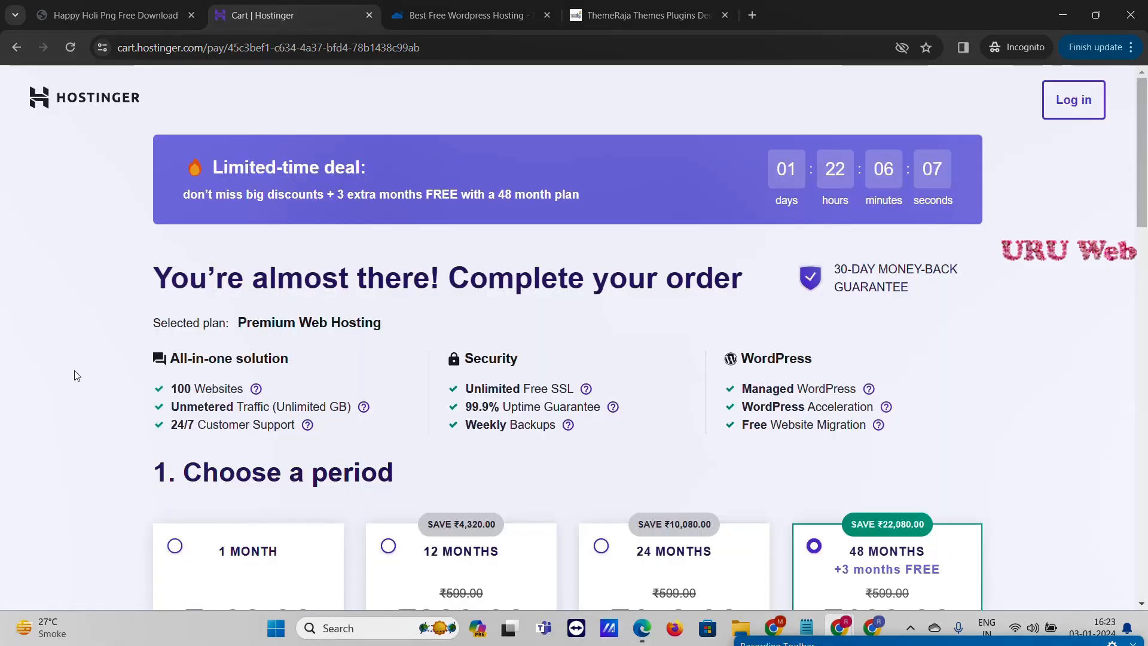
scroll(177, 285, down, 3)
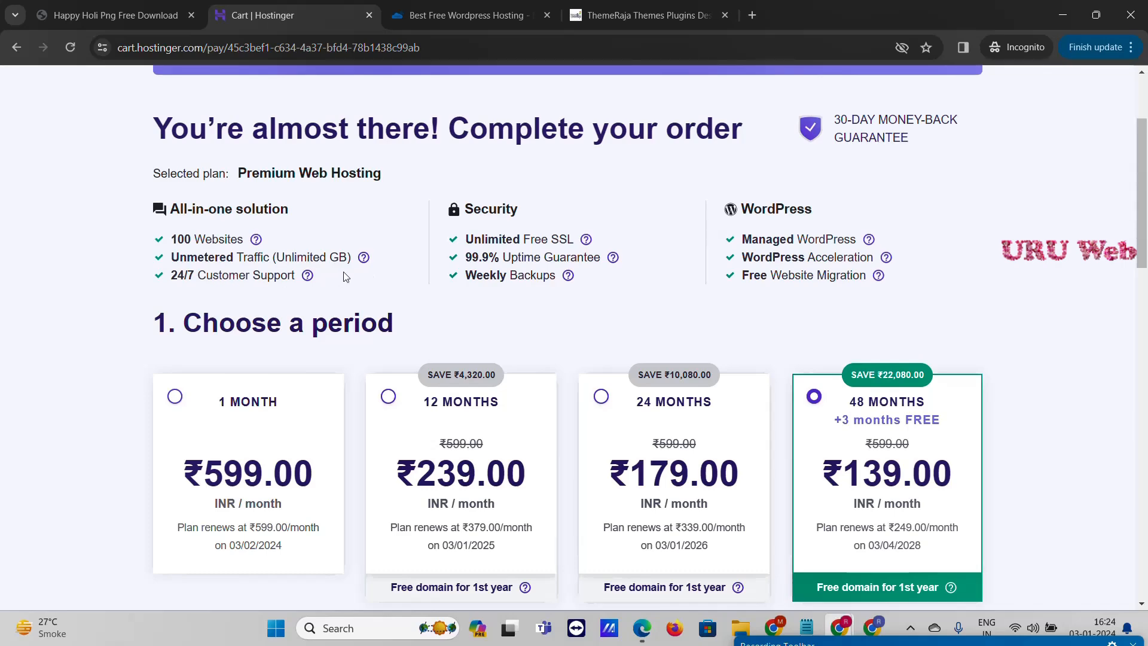
scroll(477, 306, down, 1)
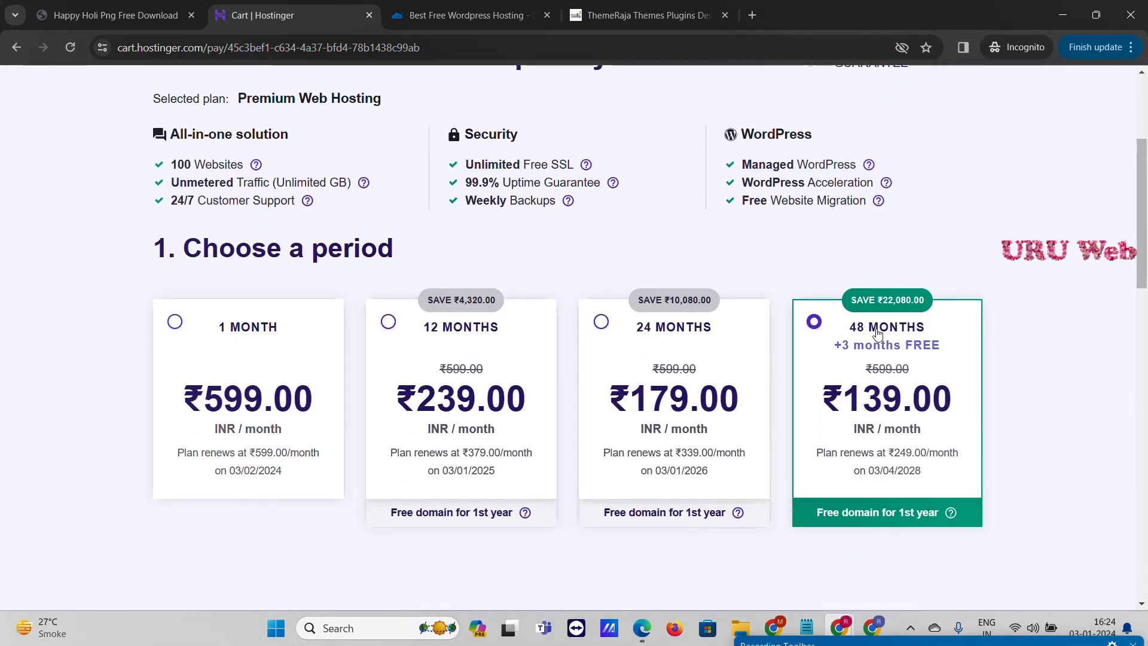
scroll(894, 315, down, 8)
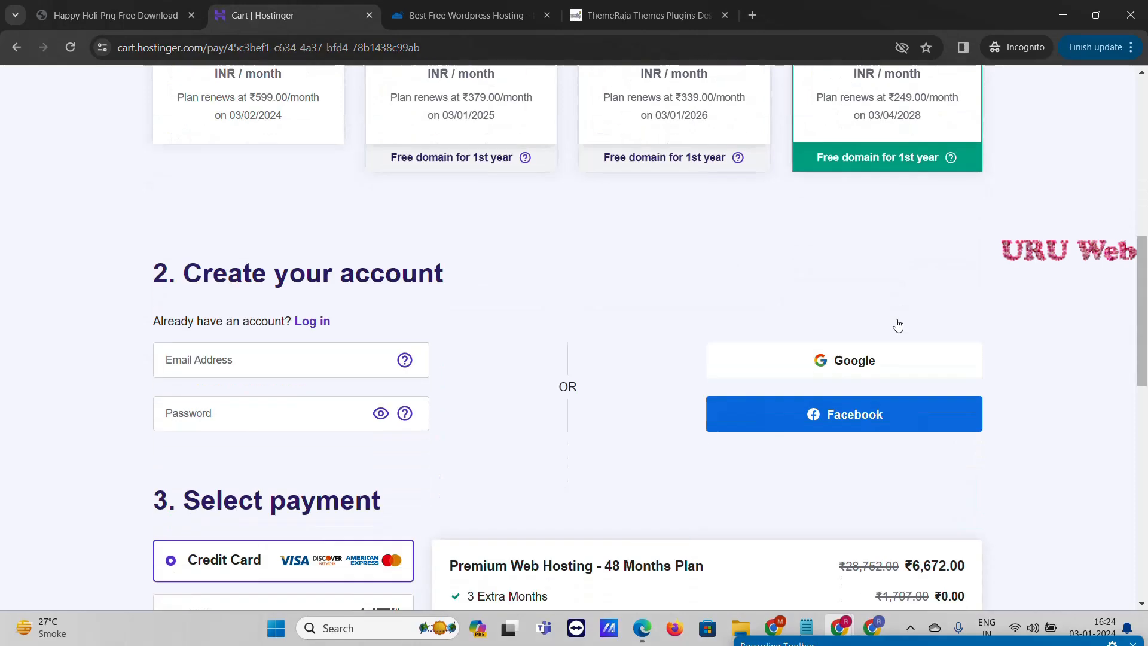
scroll(957, 418, down, 1)
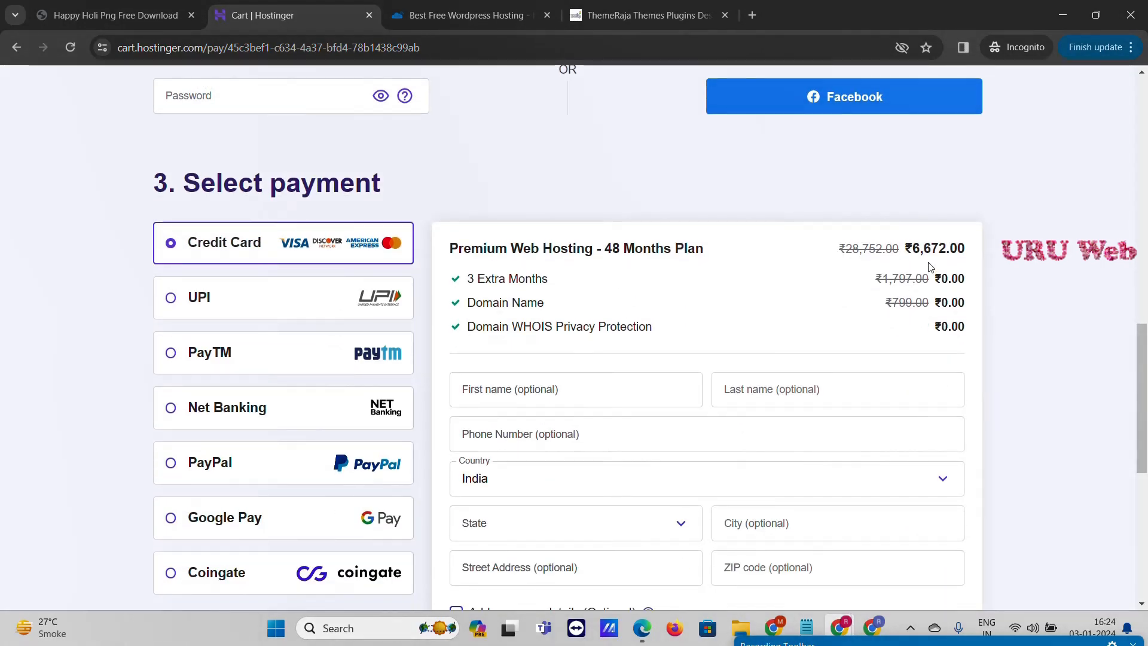
scroll(945, 311, down, 4)
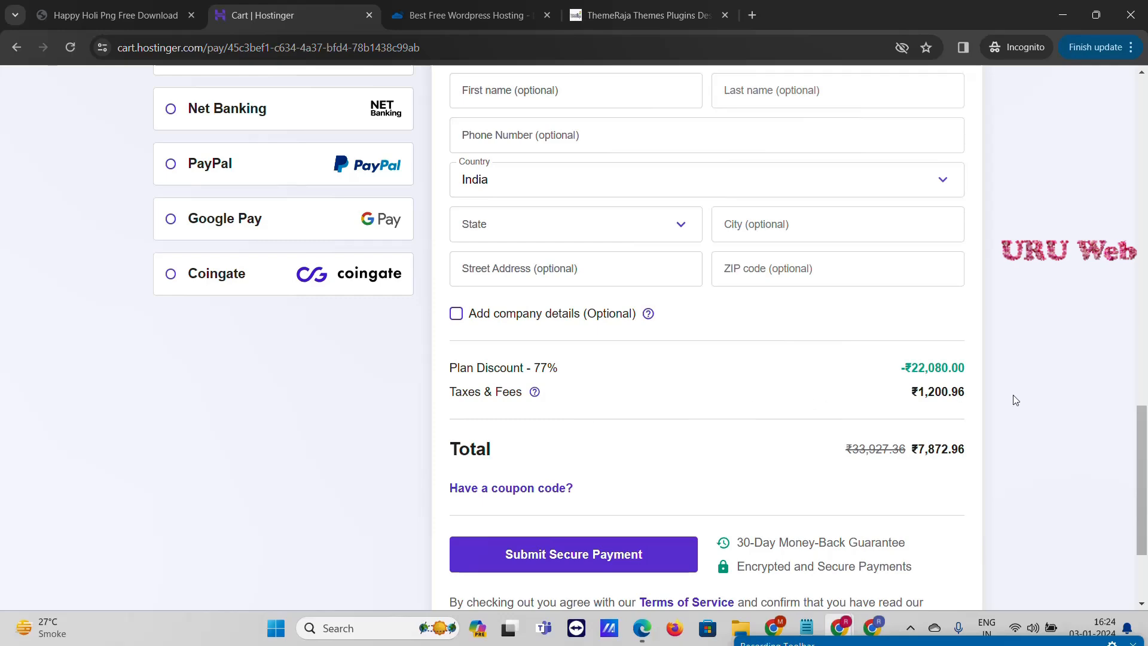
scroll(820, 419, up, 12)
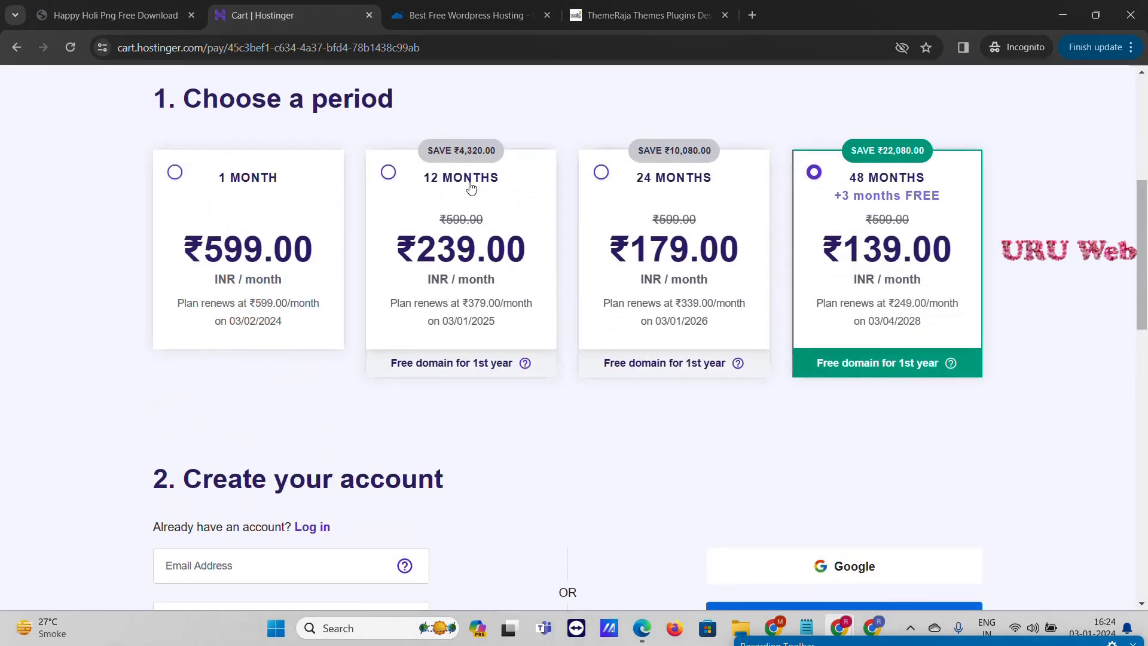
Step: Try the 12-month period and the 1-month period for the Premium plan, and check the order total
click(471, 202)
scroll(556, 299, down, 1)
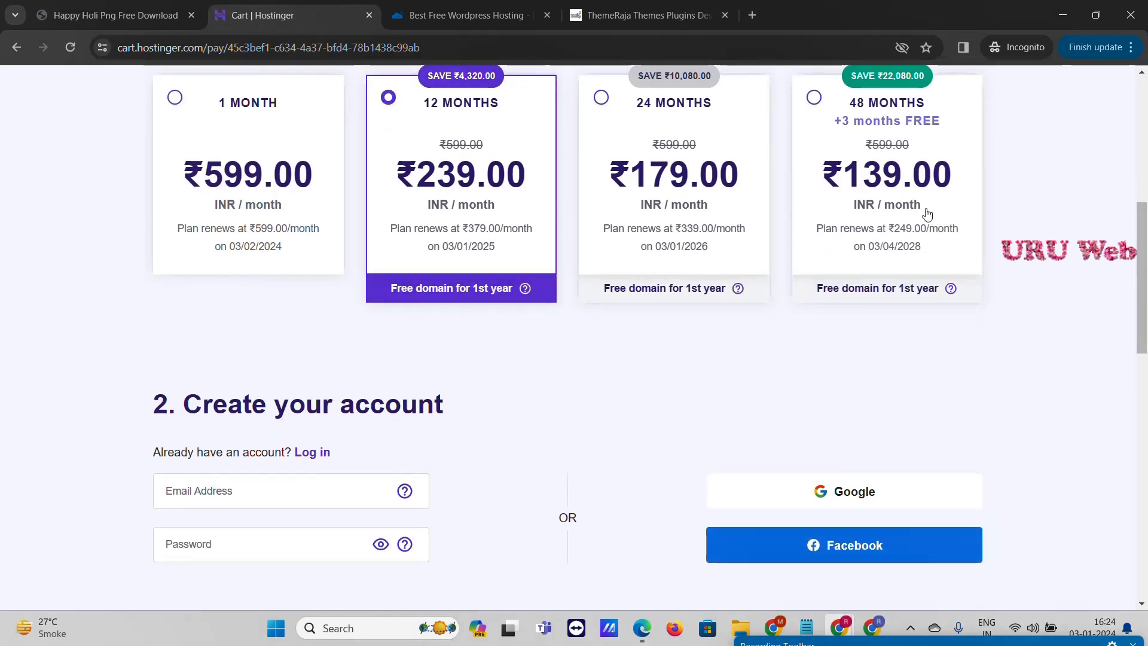
click(249, 163)
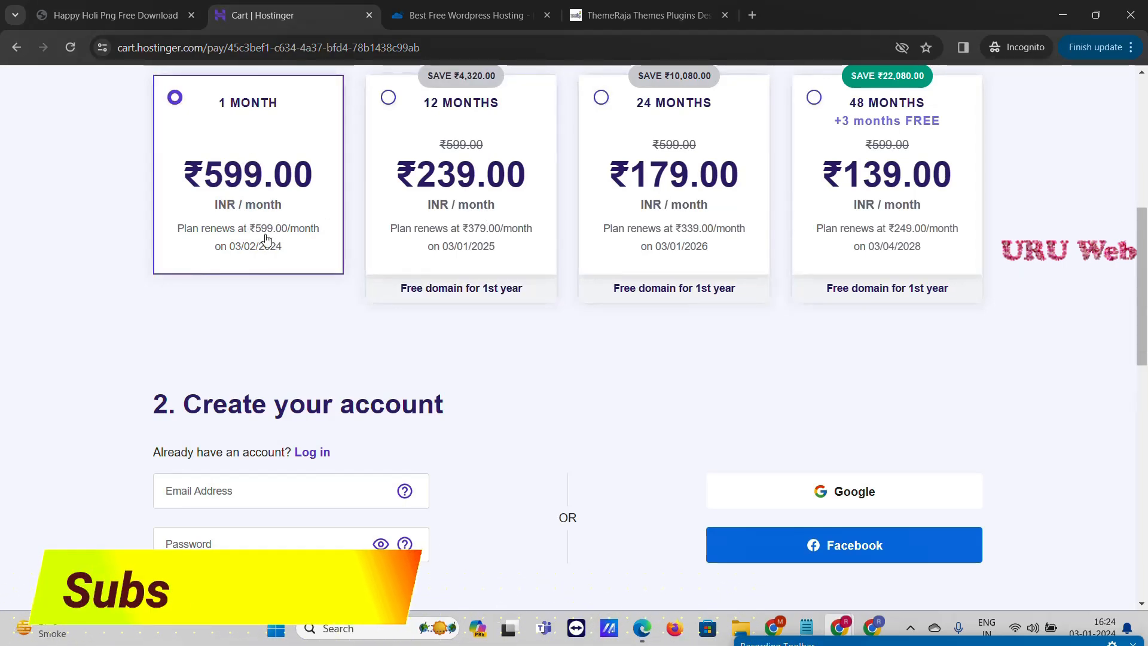
scroll(934, 392, down, 10)
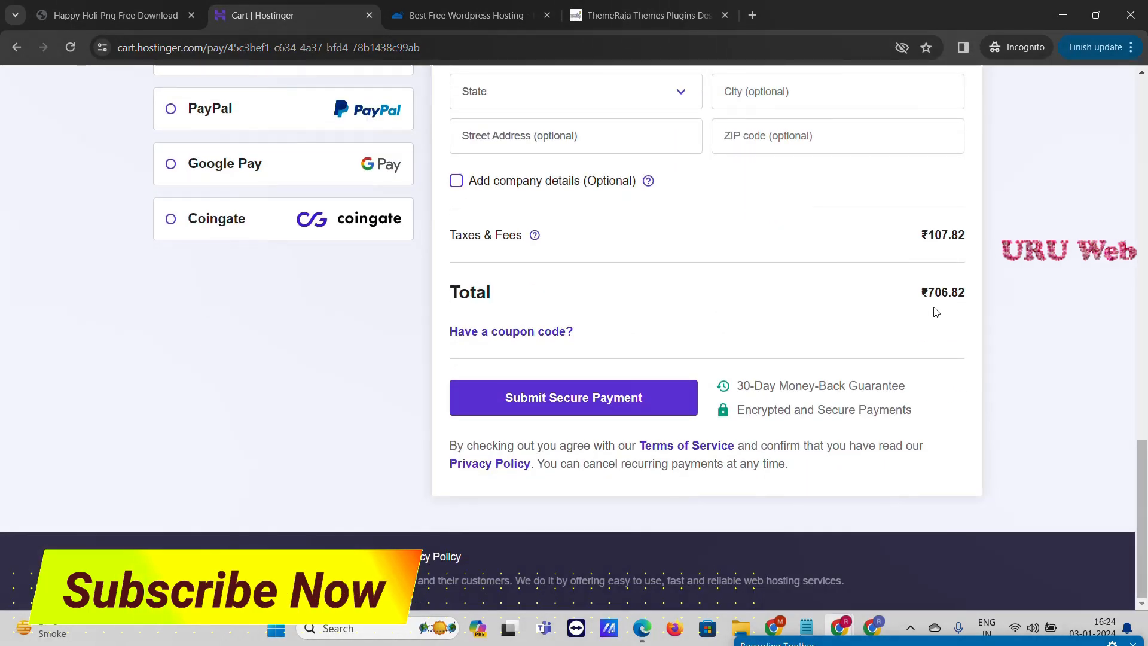
scroll(933, 312, up, 10)
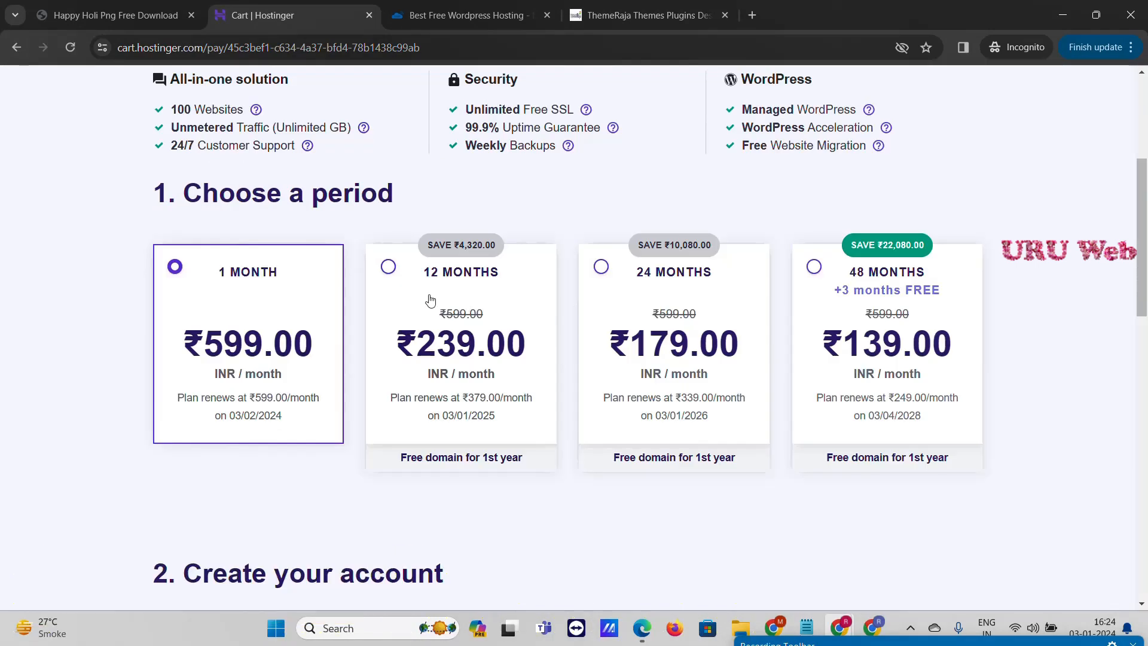
Step: Select the 48-month period for the Premium plan, and switch the order to the 24-month period
click(891, 293)
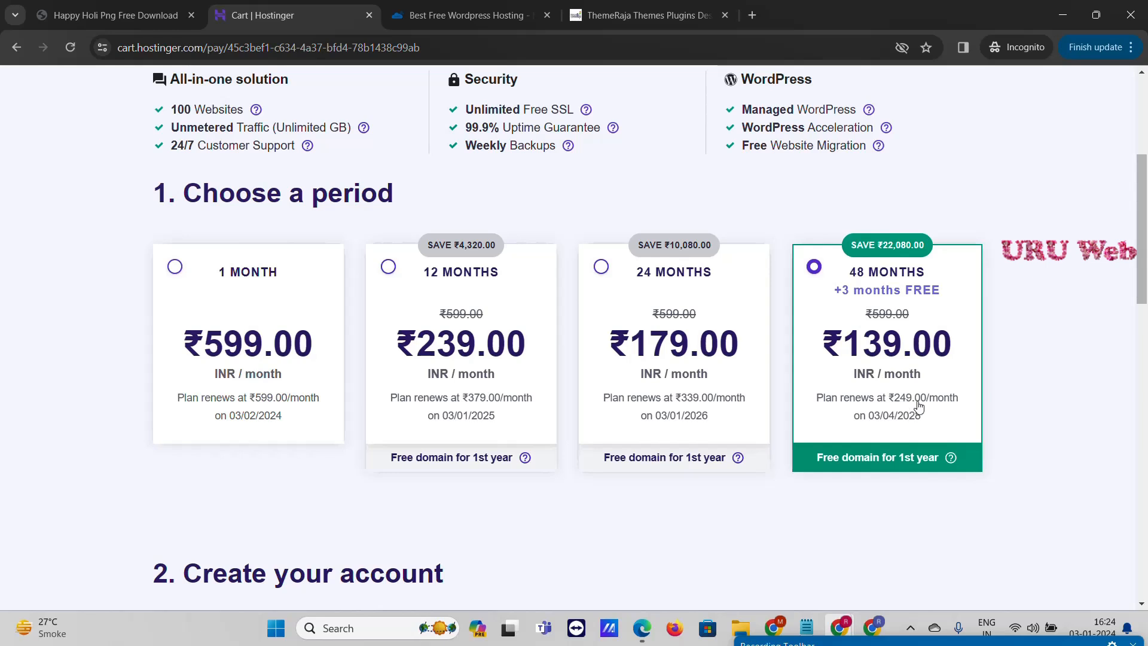
click(605, 277)
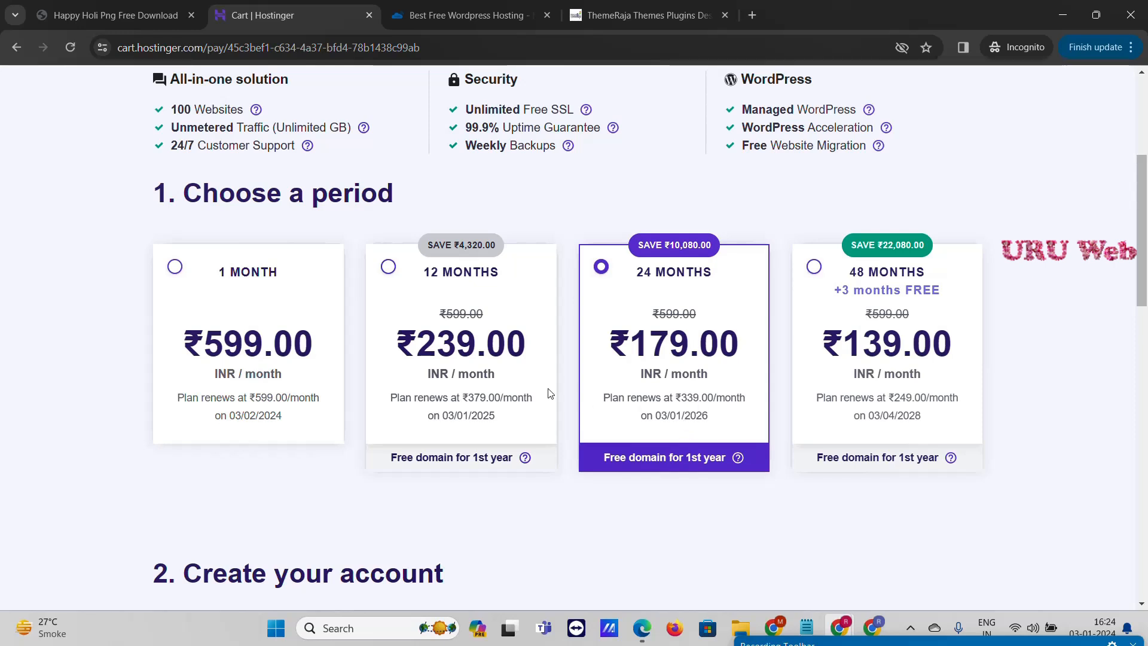
Step: Switch the Premium plan to the 12-month period and review its price, discount, taxes and order total
click(389, 268)
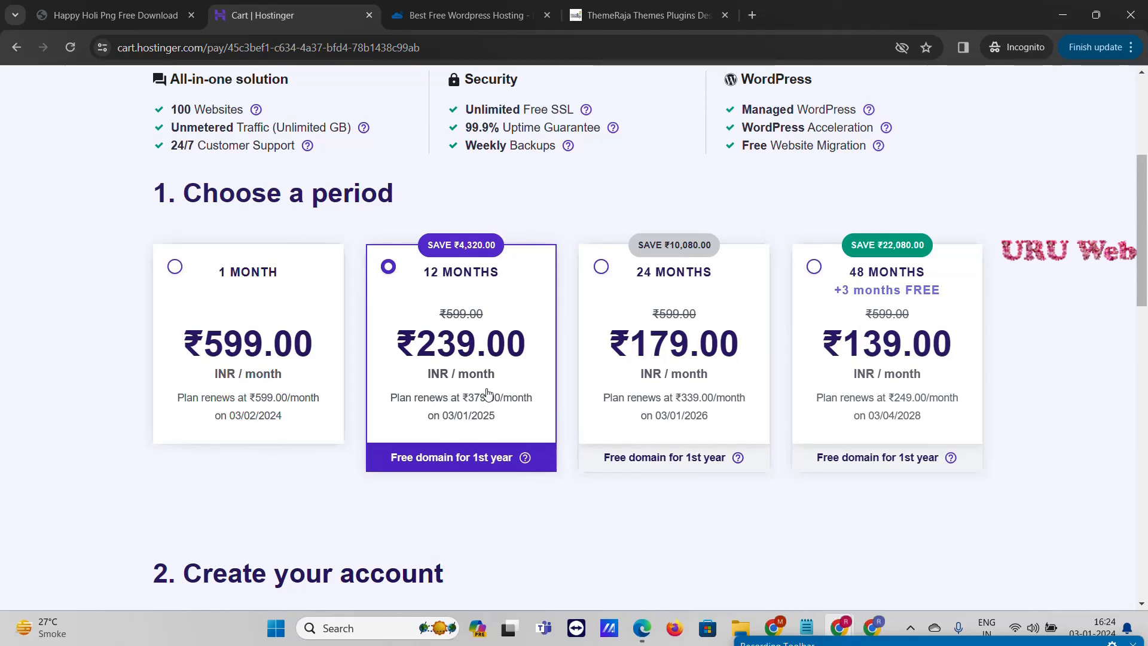
scroll(773, 377, down, 6)
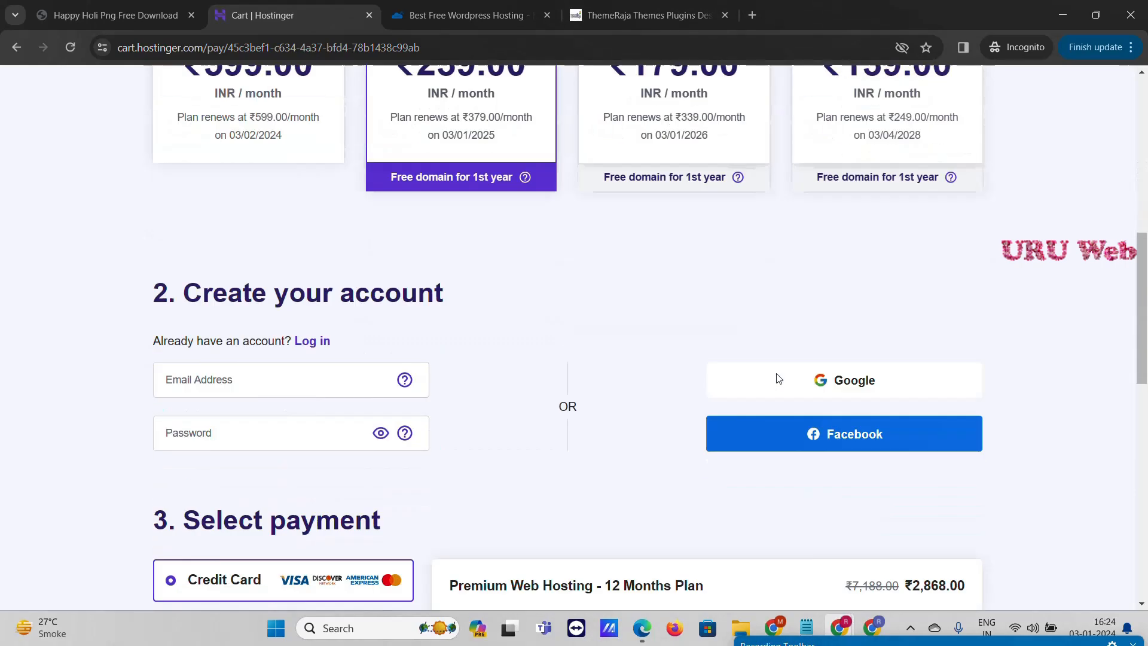
scroll(780, 378, down, 4)
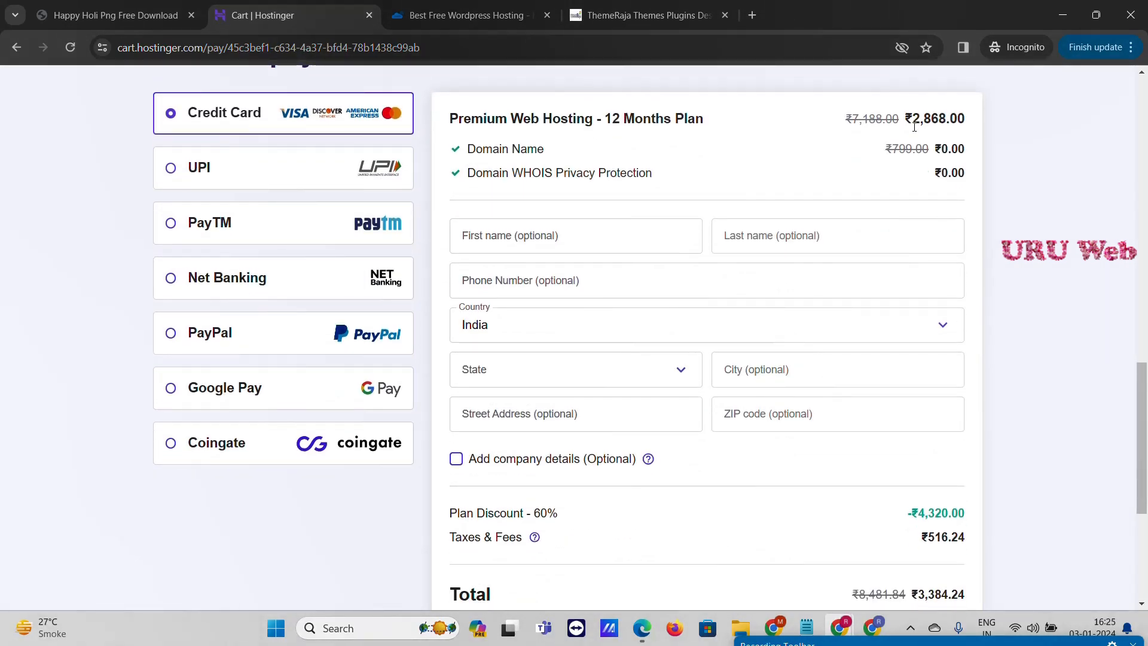
scroll(915, 180, down, 4)
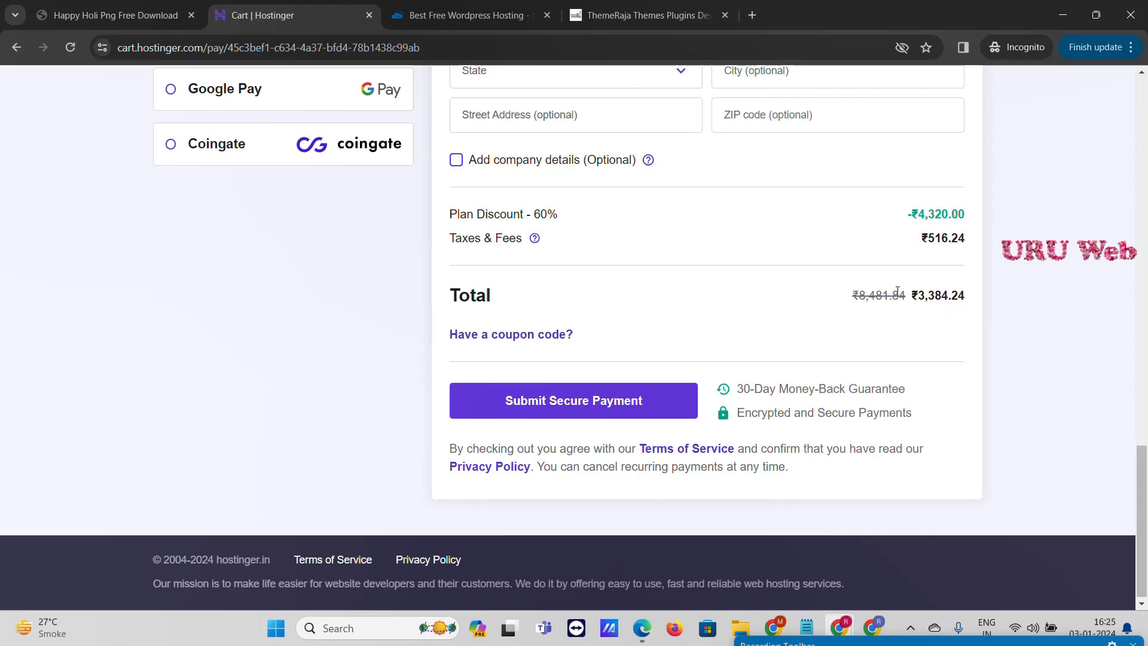
scroll(922, 295, up, 2)
Step: Switch to AccuWeb Hosting's Free WordPress Hosting page and locate the free plan among the listed plans
key(ctrl+Tab)
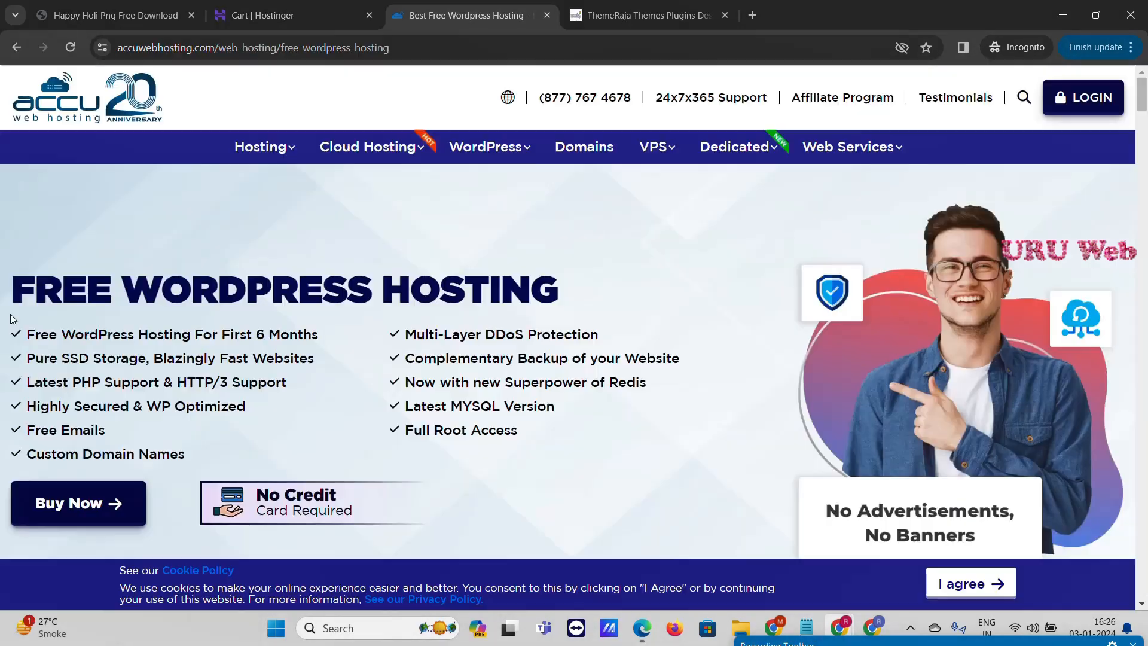
drag(3, 279, 551, 271)
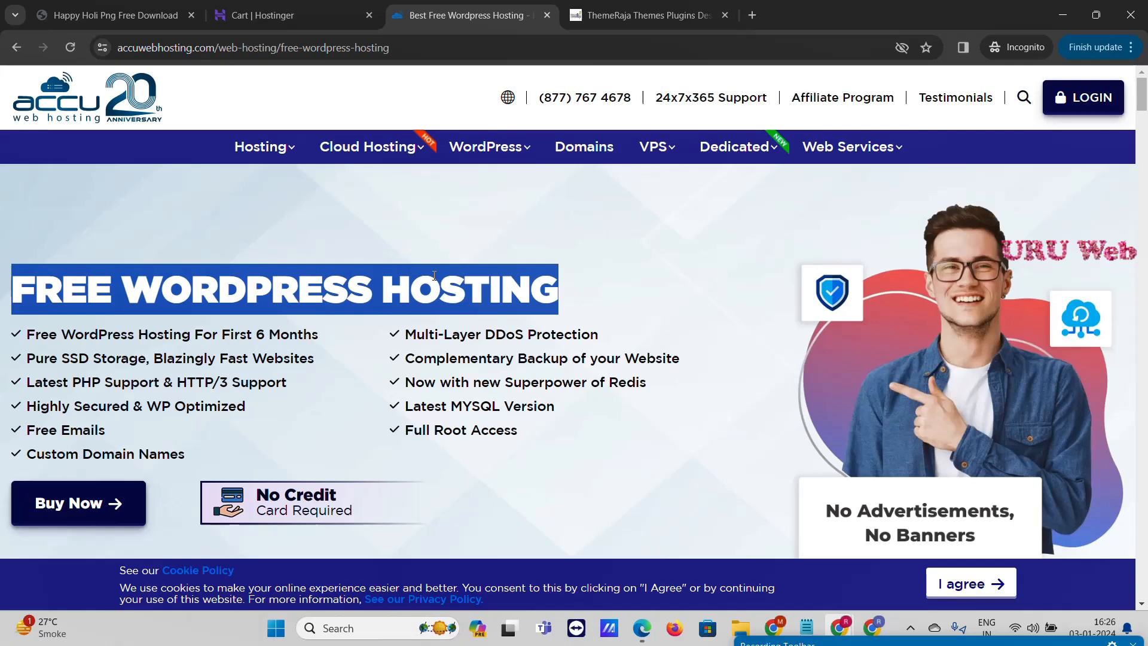
scroll(435, 275, down, 7)
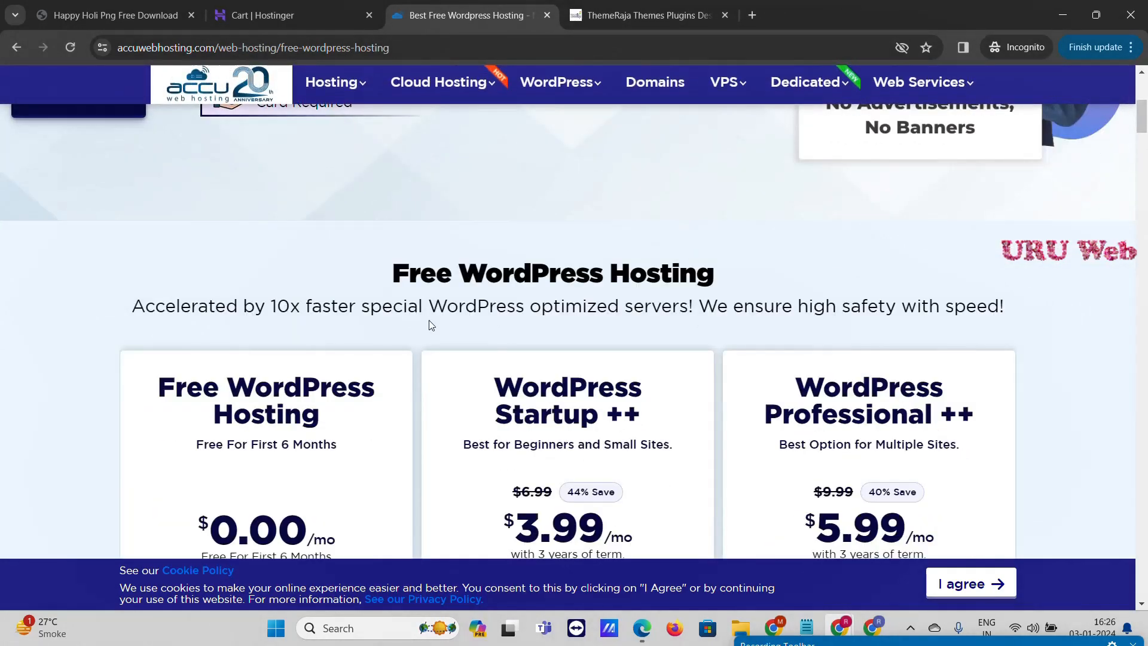
scroll(429, 324, down, 3)
drag(150, 238, 359, 264)
Step: Review the free plan's website, storage and bandwidth limits and how long it stays free
scroll(352, 264, down, 4)
drag(127, 228, 201, 228)
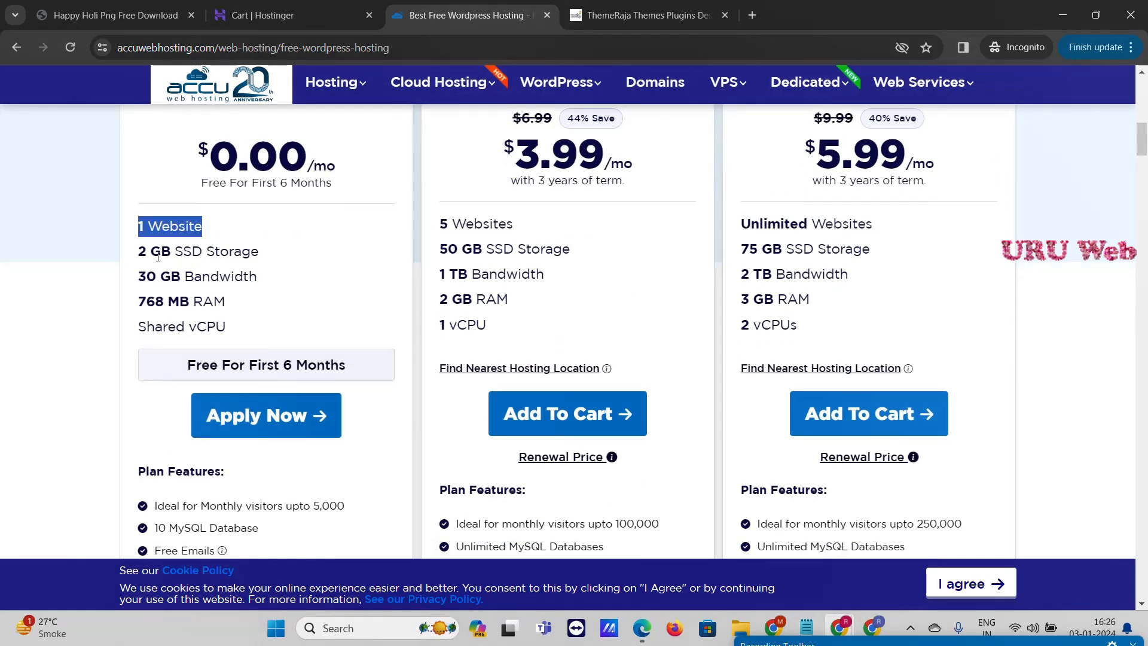
drag(146, 253, 252, 251)
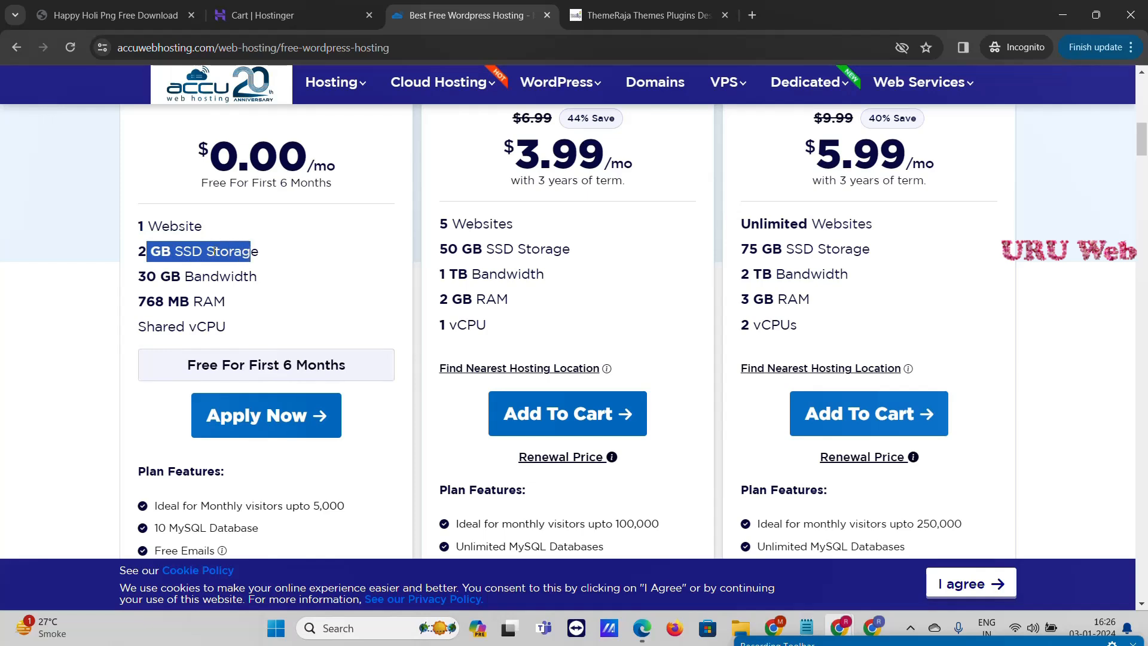
click(138, 280)
drag(137, 281, 204, 284)
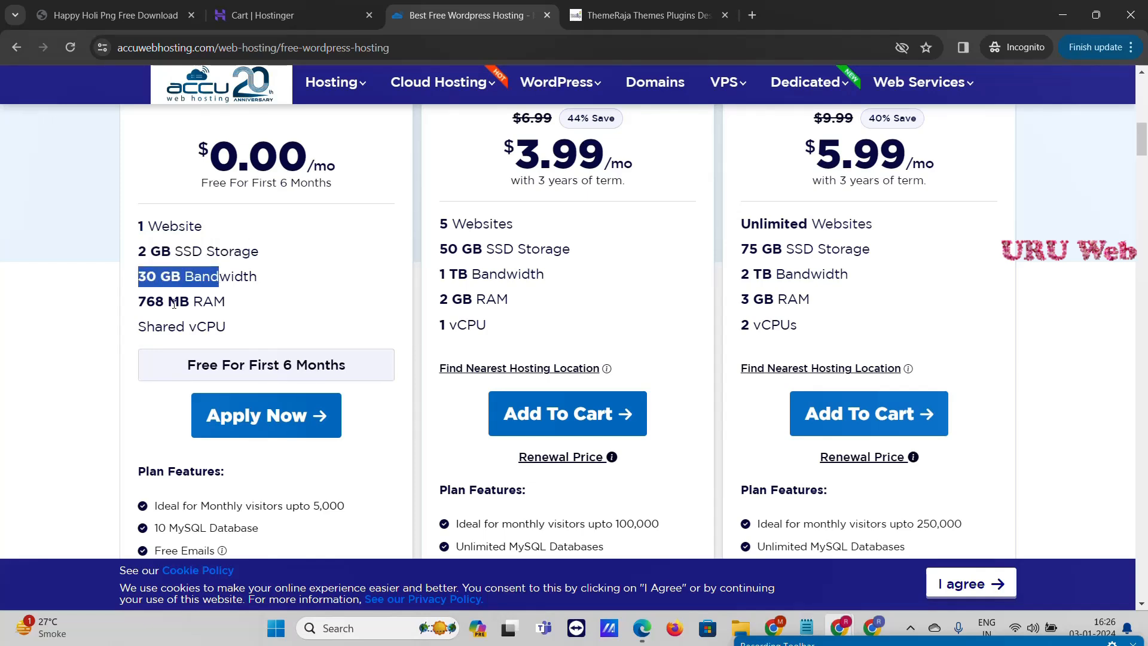
scroll(224, 300, down, 1)
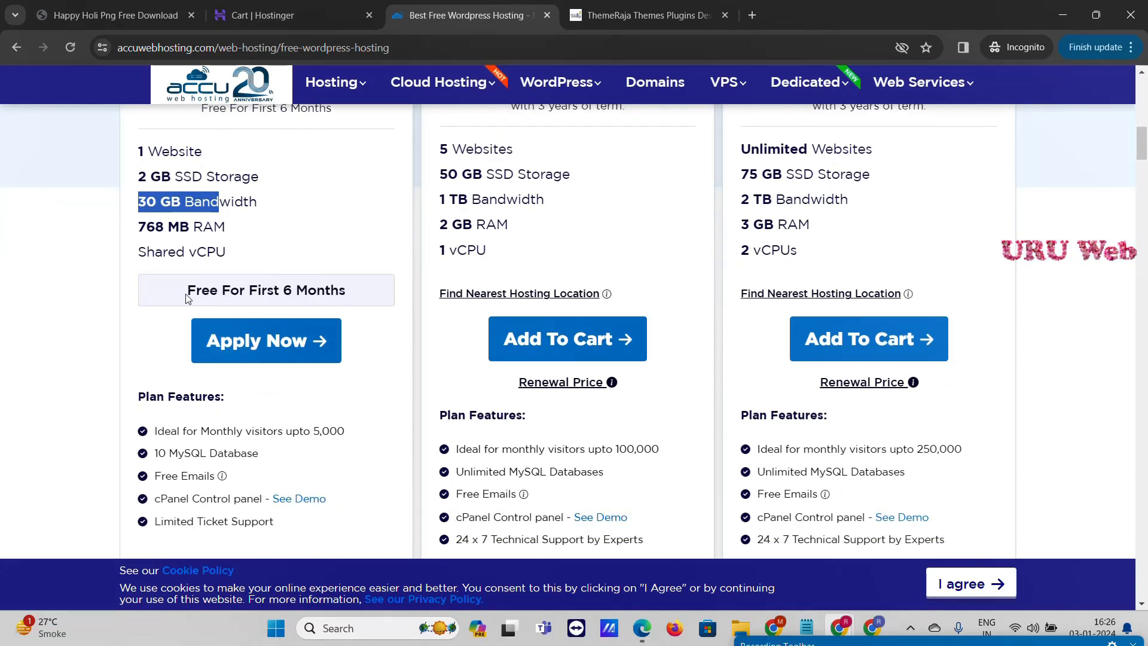
drag(187, 296, 355, 303)
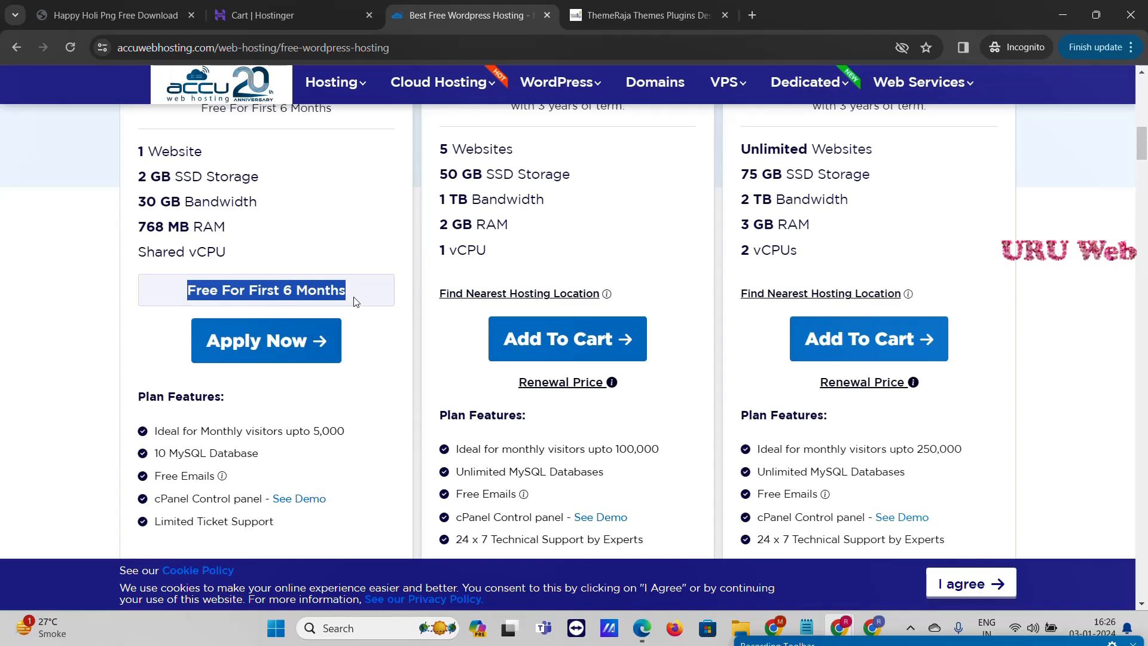
scroll(356, 300, up, 2)
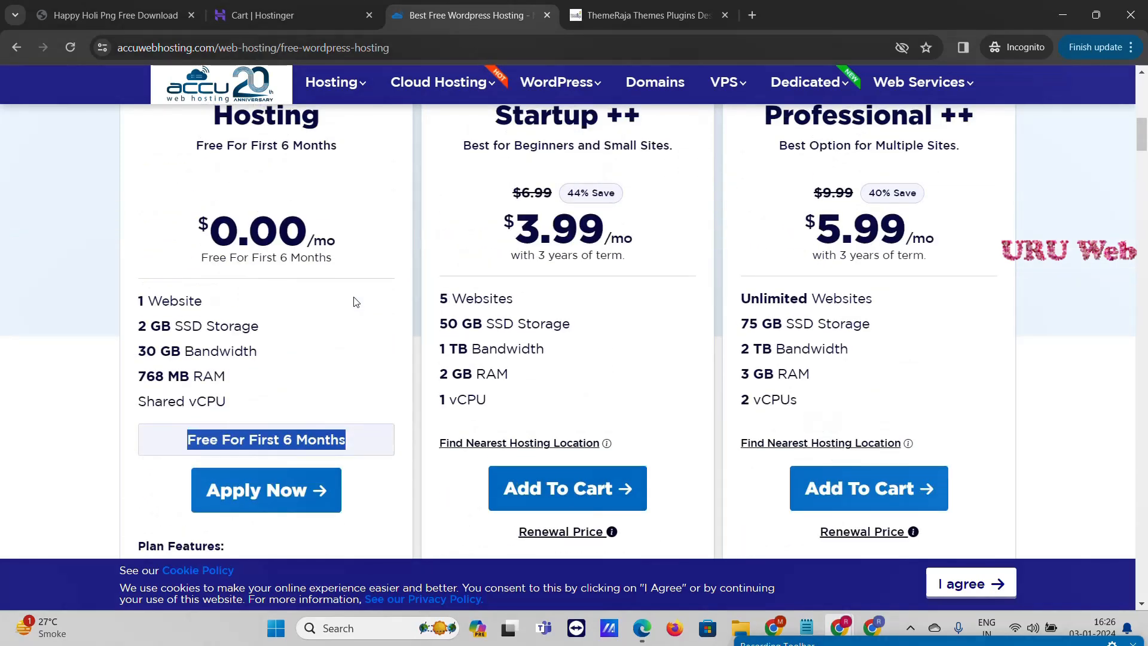
scroll(328, 285, up, 3)
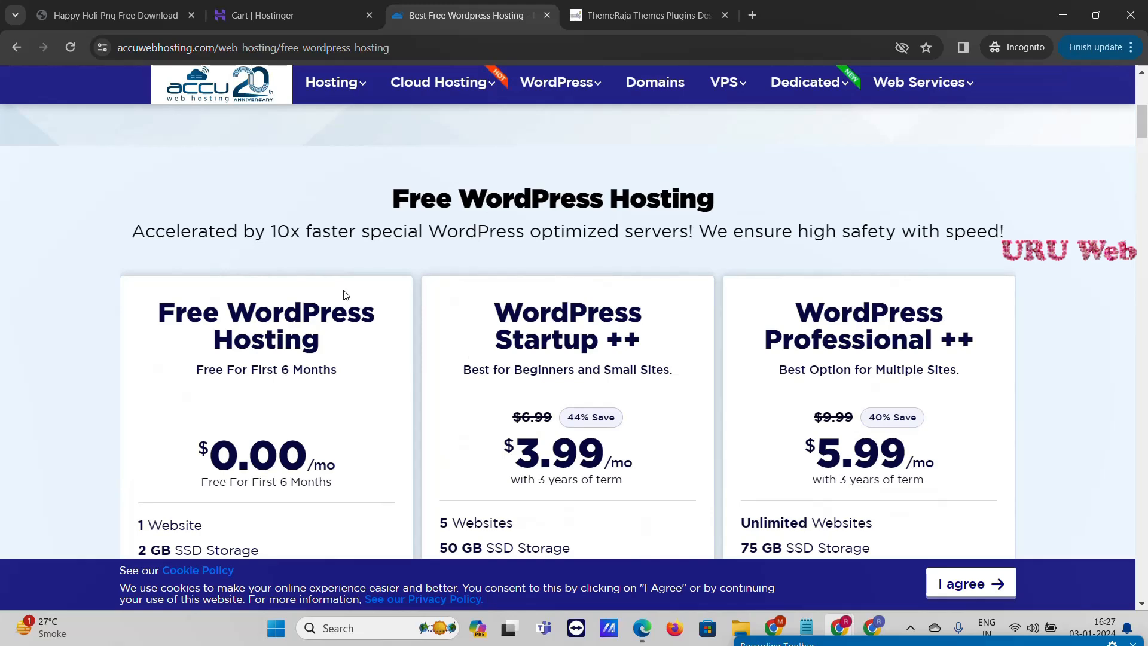
Step: Look through the provider comparison and the rest of the page, and open AccuWeb's Free Domain Registration page
scroll(352, 375, down, 6)
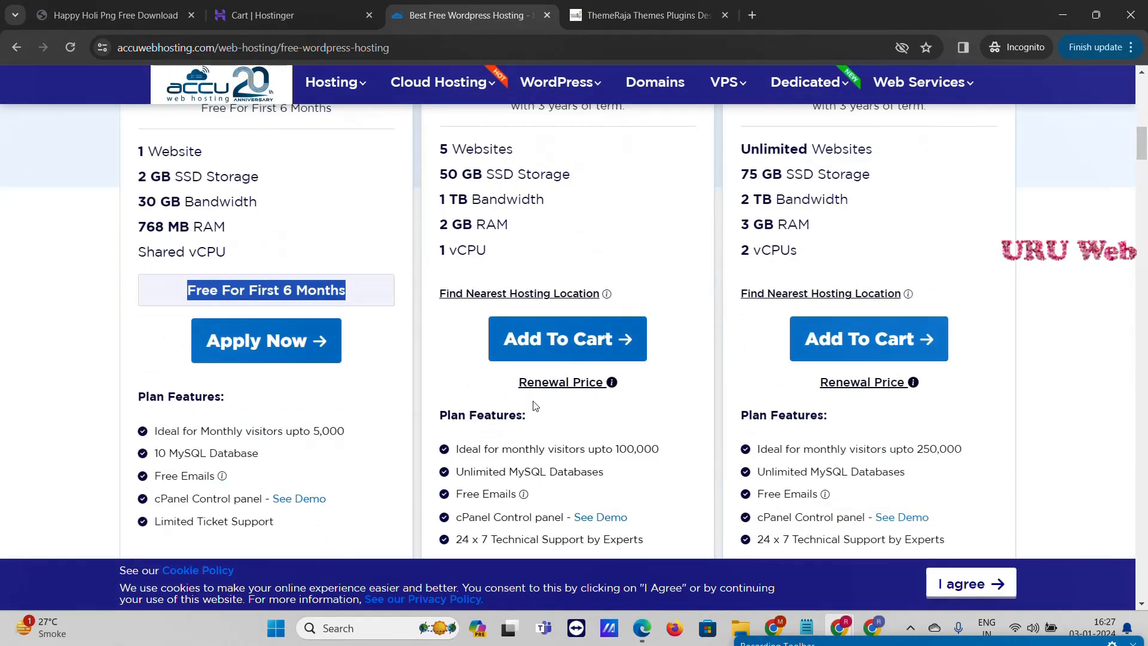
scroll(532, 406, down, 15)
scroll(537, 405, down, 20)
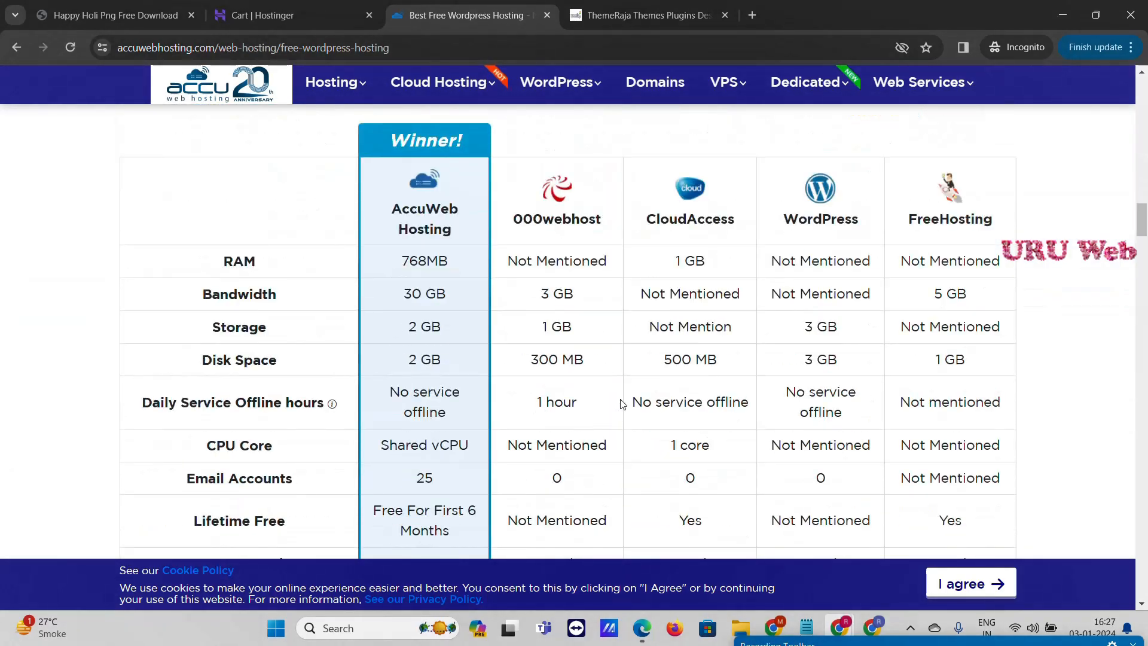
scroll(641, 410, down, 20)
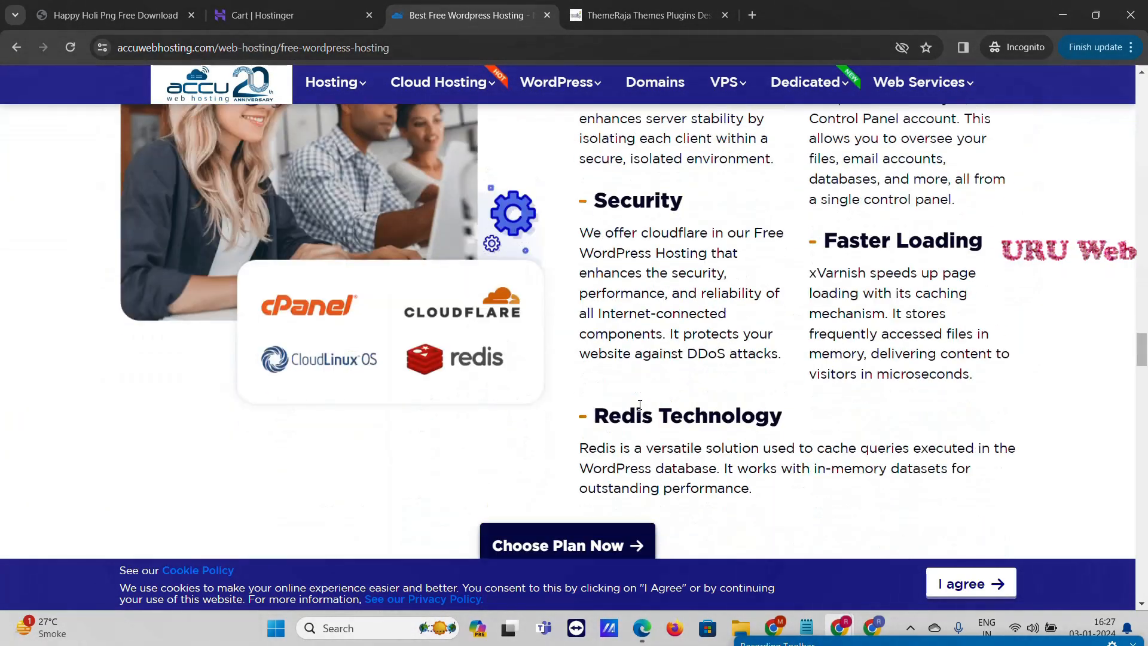
scroll(641, 427, down, 20)
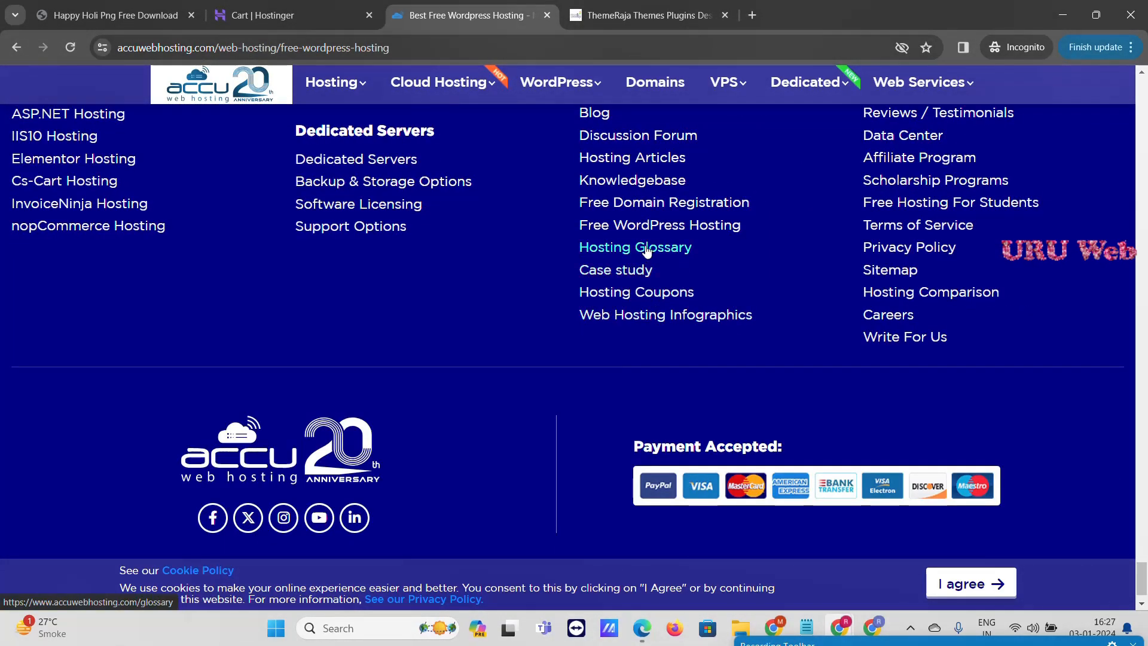
click(702, 211)
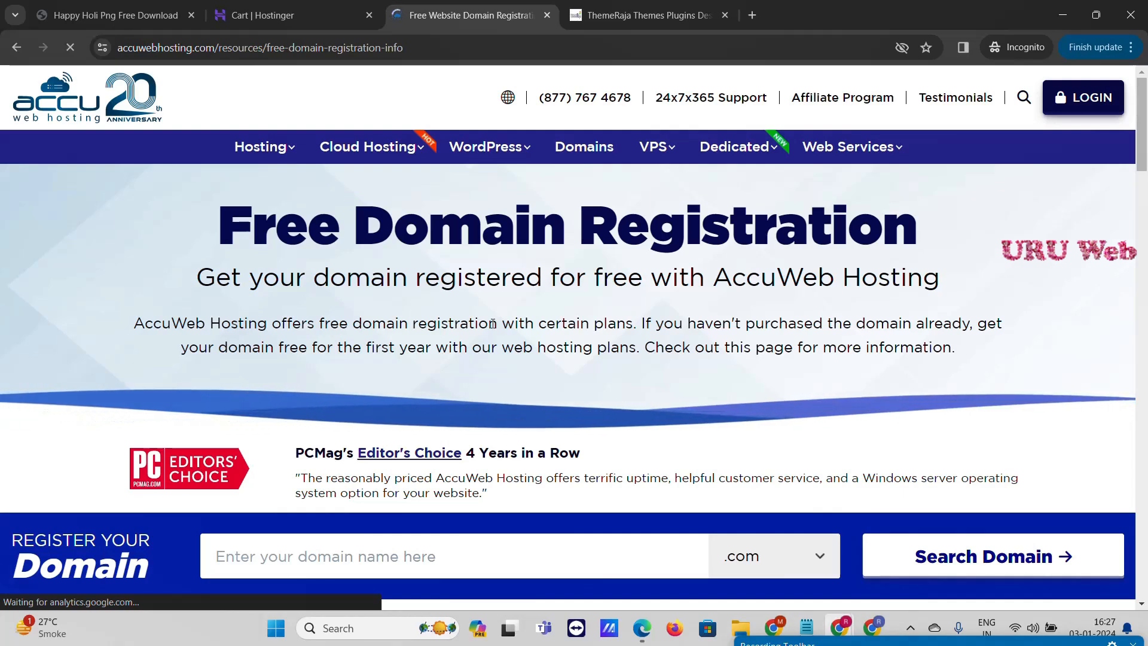
mouse_move(412, 137)
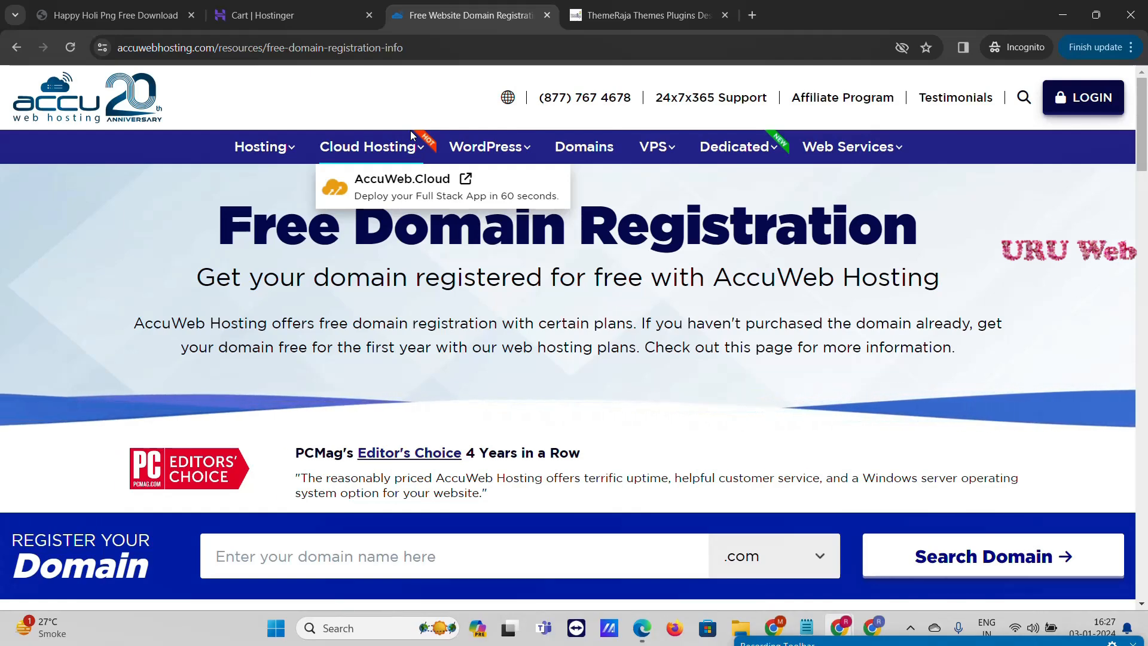
Step: Switch to the Hostinger hPanel WordPress overview for test.reoranjantech.com and start installing another WordPress
click(266, 16)
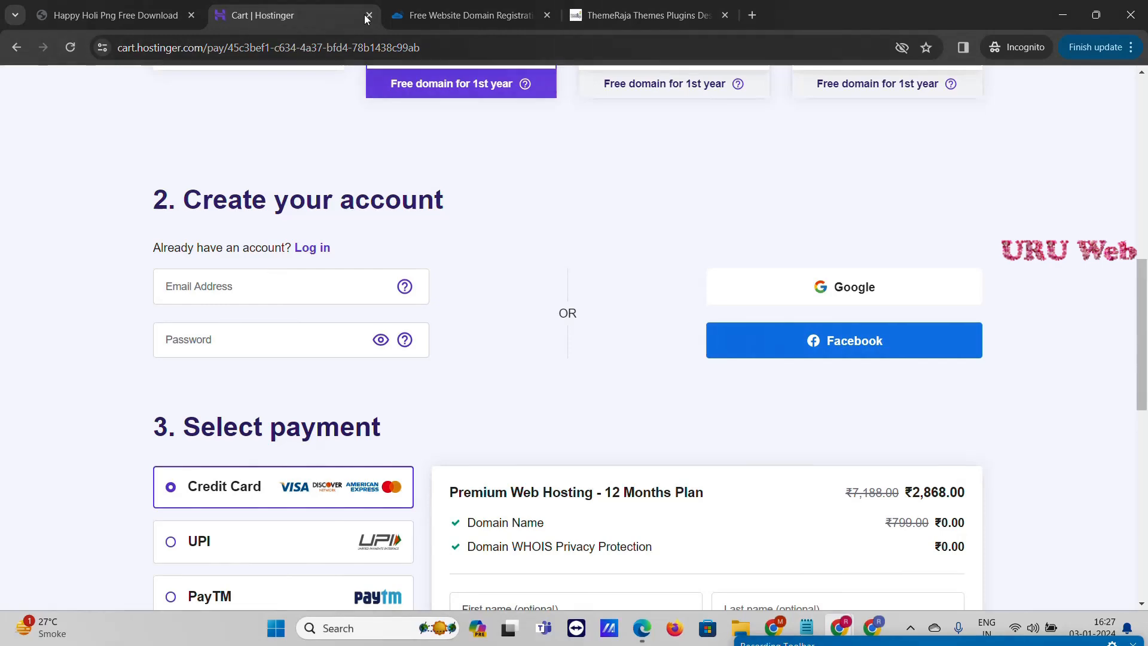
click(610, 16)
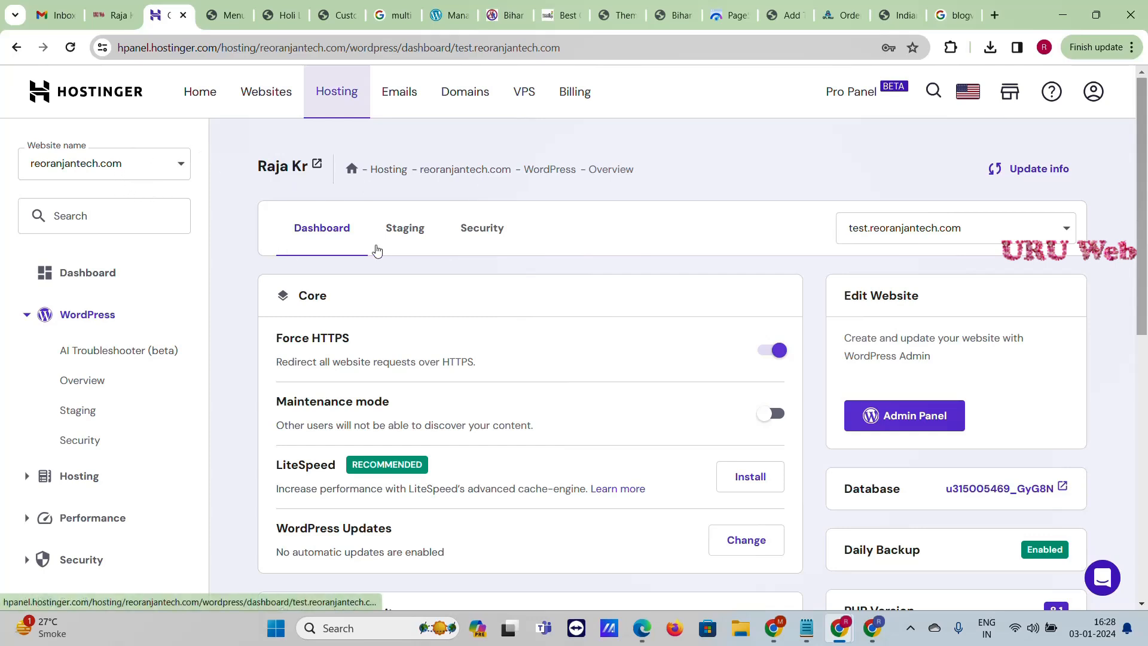
click(958, 226)
click(958, 227)
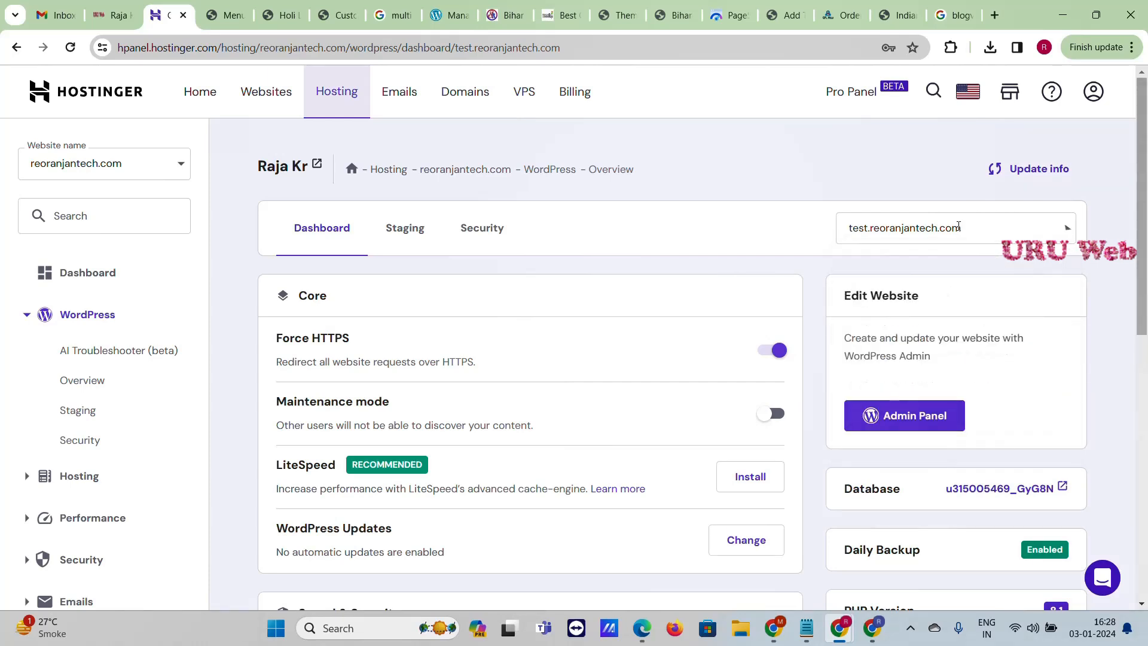
scroll(589, 308, down, 5)
scroll(477, 314, down, 3)
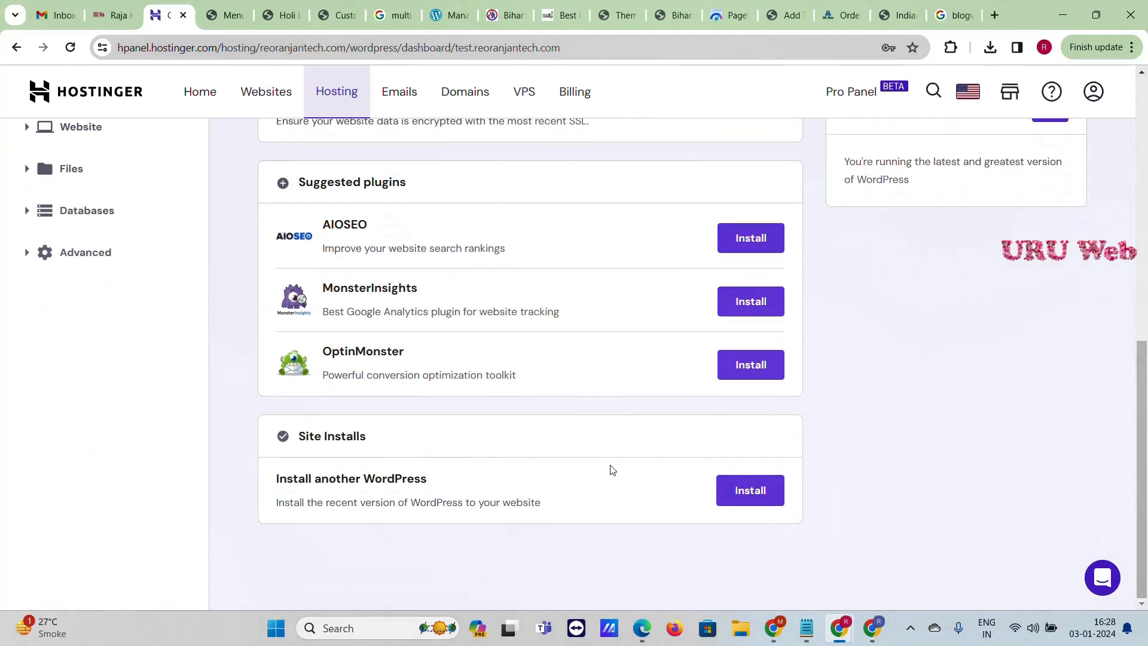
click(760, 503)
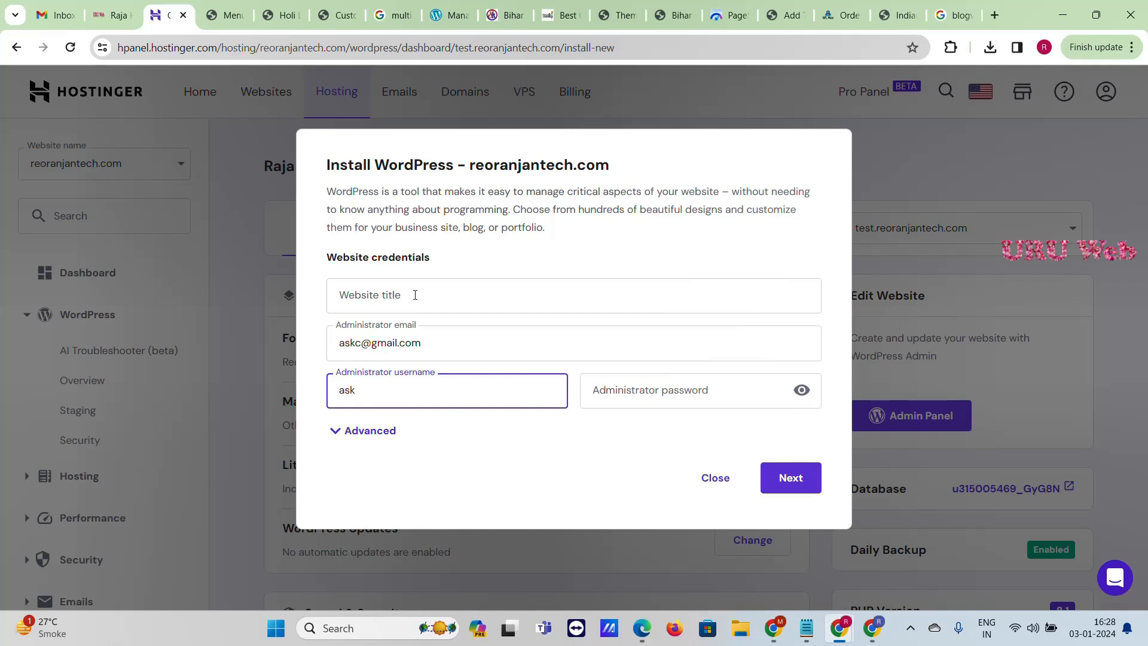
Step: Fill in the website title and administrator password for the WordPress installation, and proceed with the setup
click(375, 291)
click(426, 336)
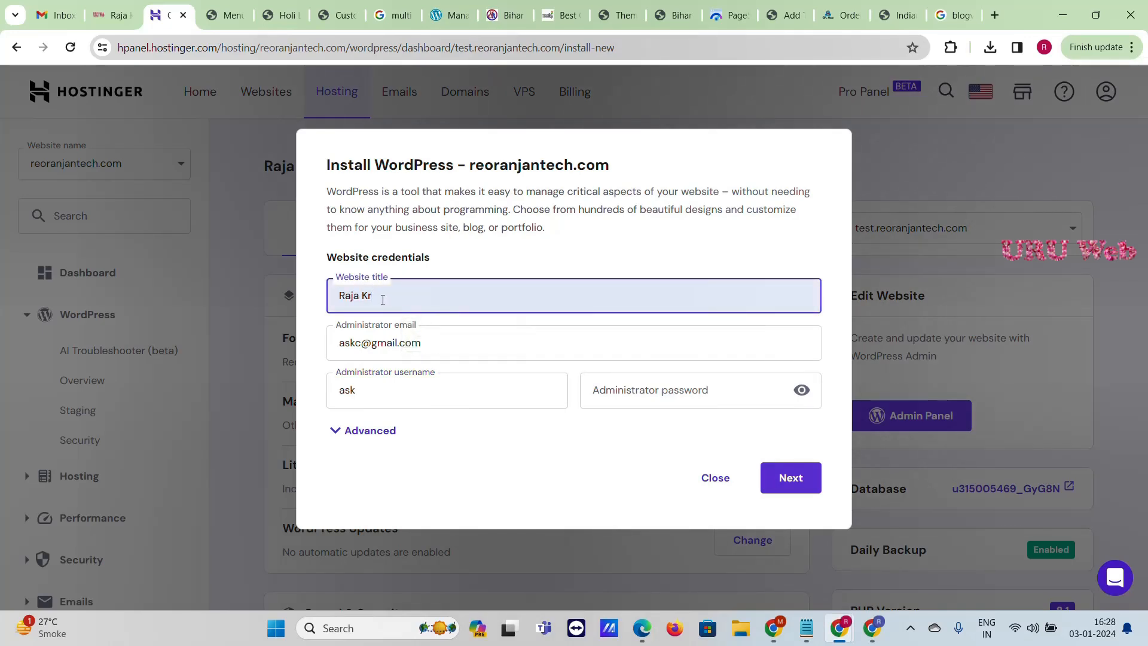
click(631, 390)
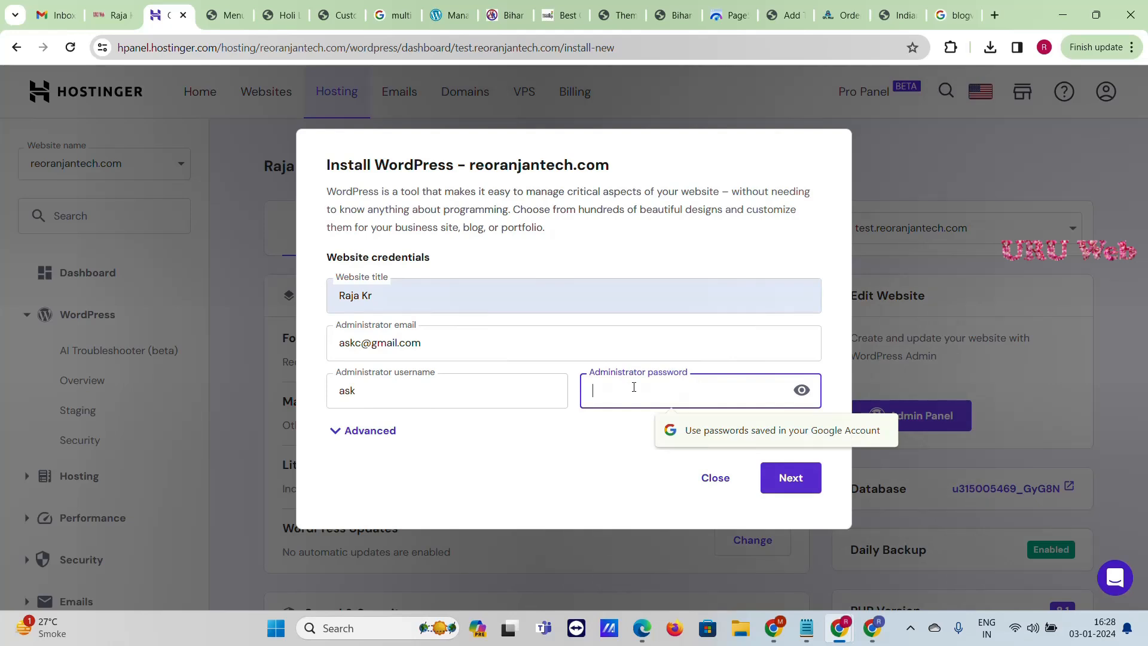
key(ctrl+v)
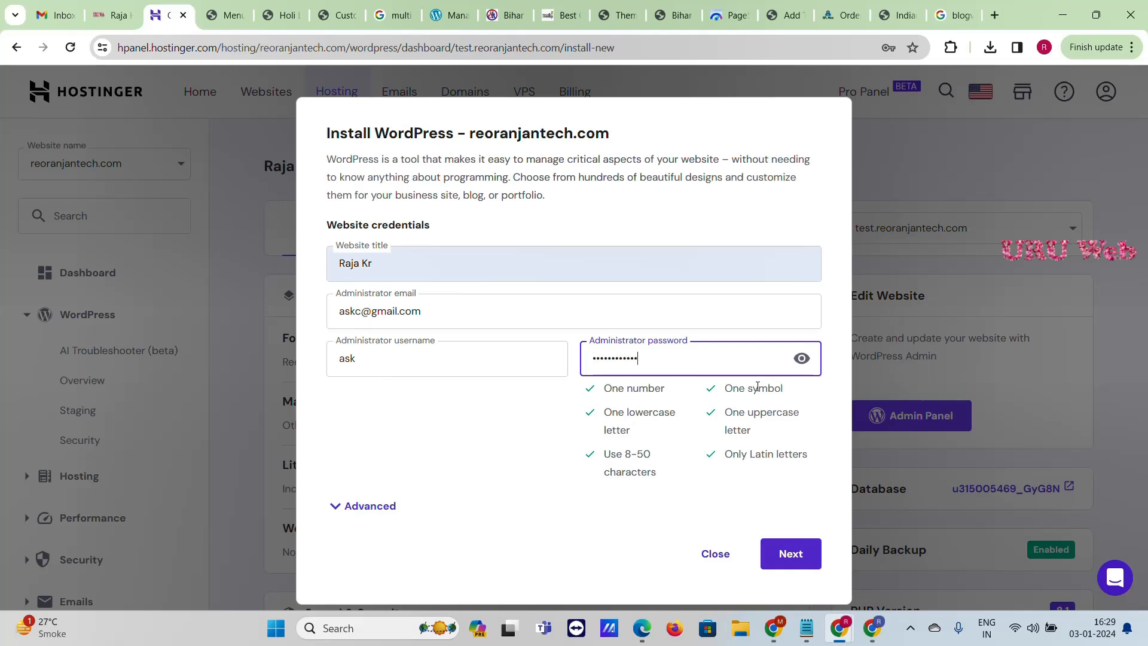
click(802, 553)
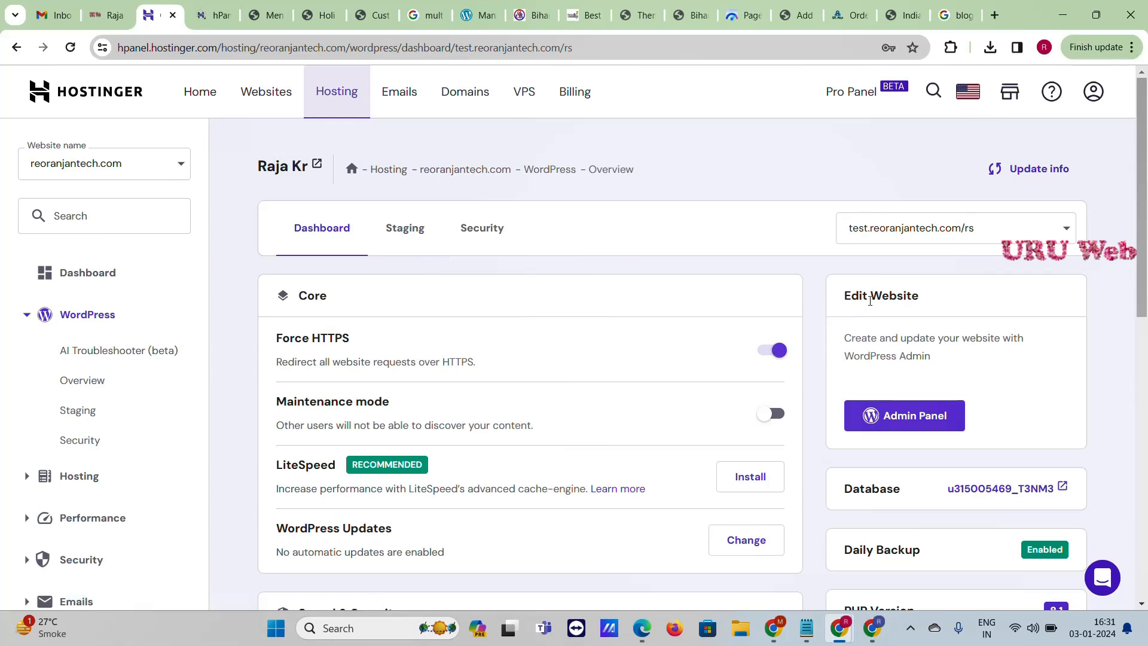
Step: Open the new site's WordPress admin and check the site title and tagline in the General Settings
click(910, 426)
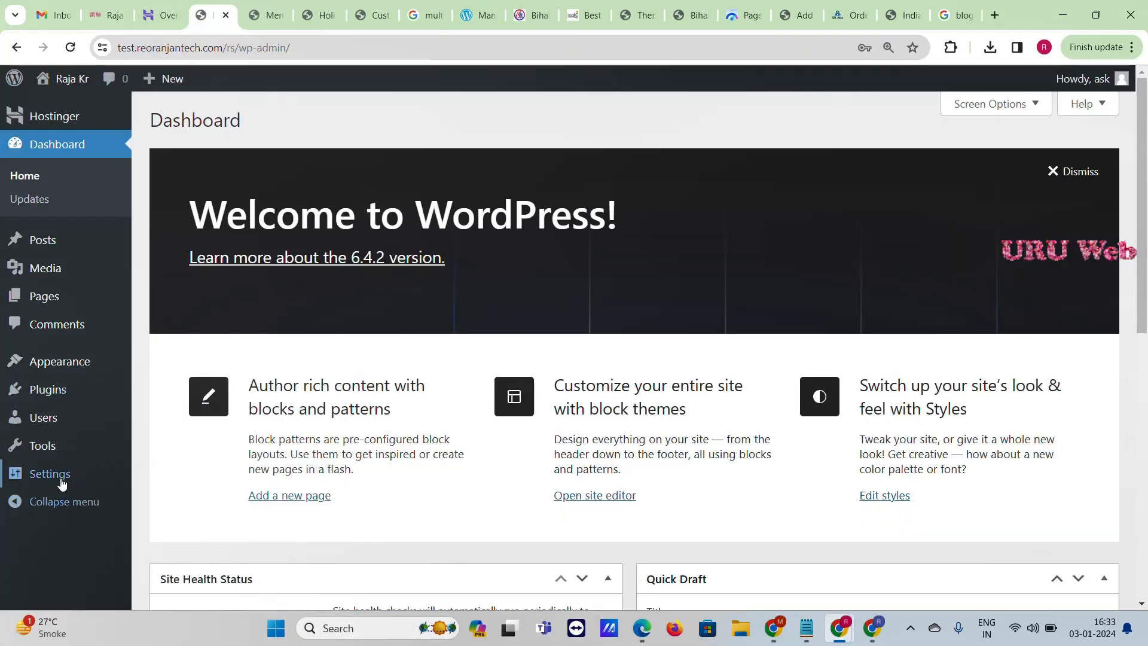
mouse_move(64, 479)
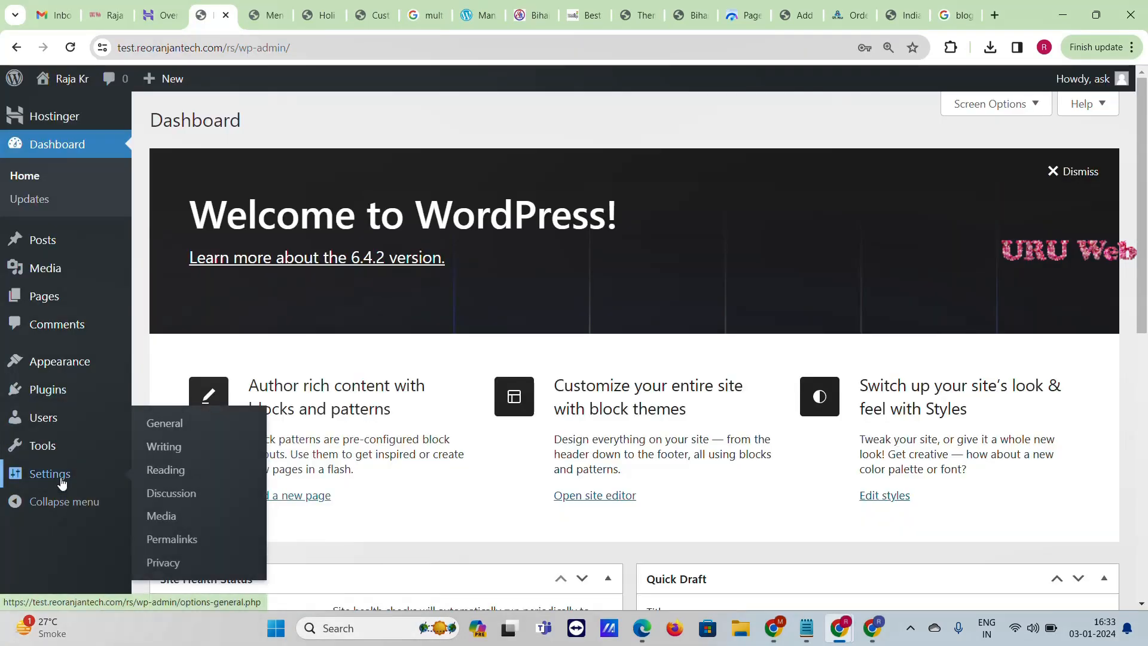
click(165, 425)
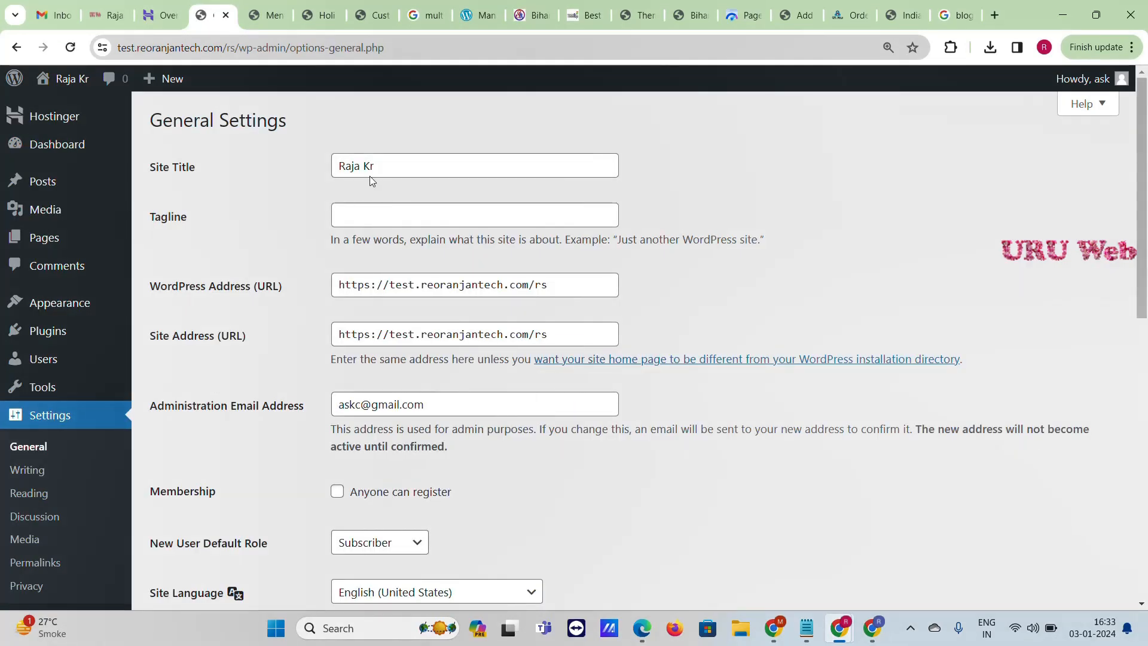
click(389, 166)
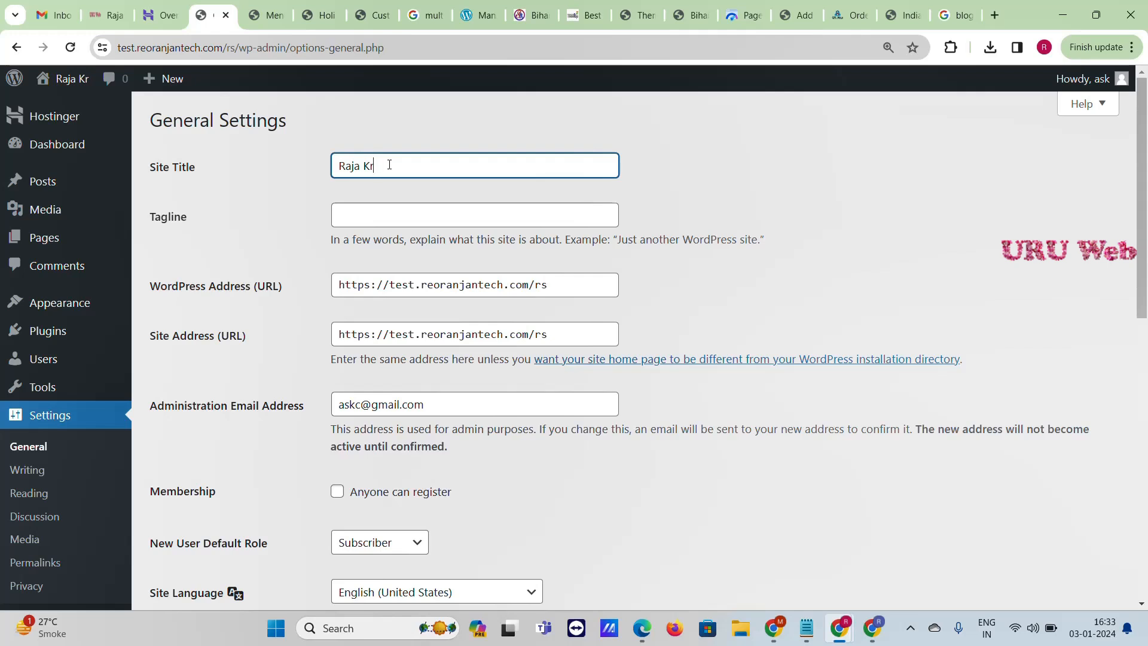
click(371, 220)
click(365, 239)
Step: Set the site's timezone to UTC+5:30 in the General Settings and save the changes
scroll(363, 233, down, 5)
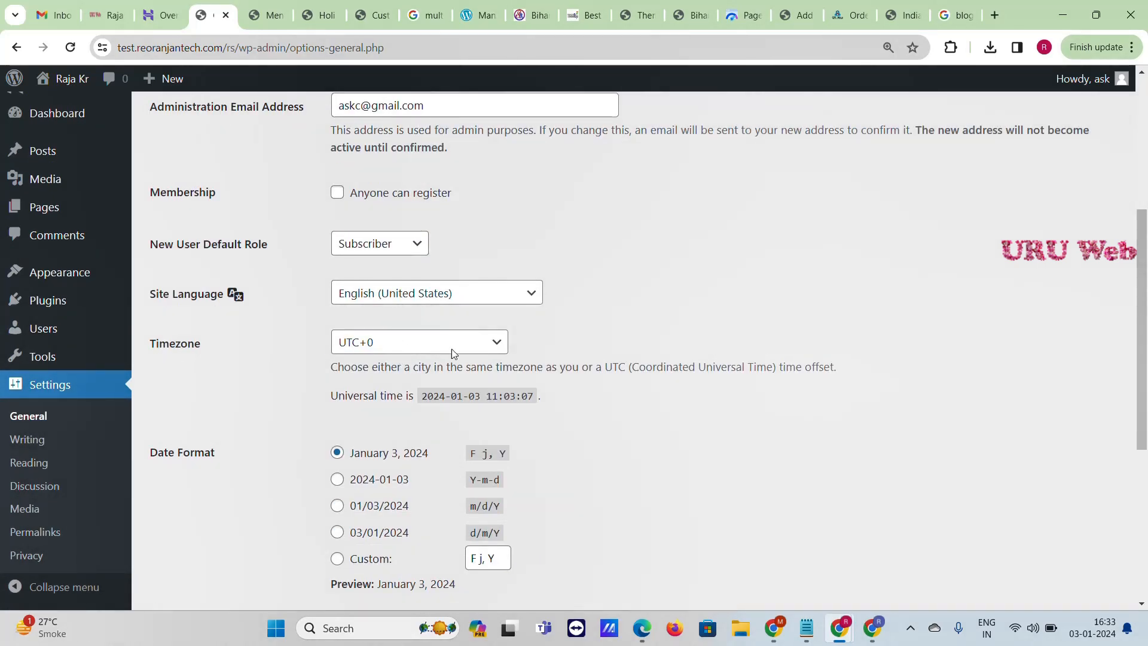
click(399, 354)
scroll(426, 235, down, 4)
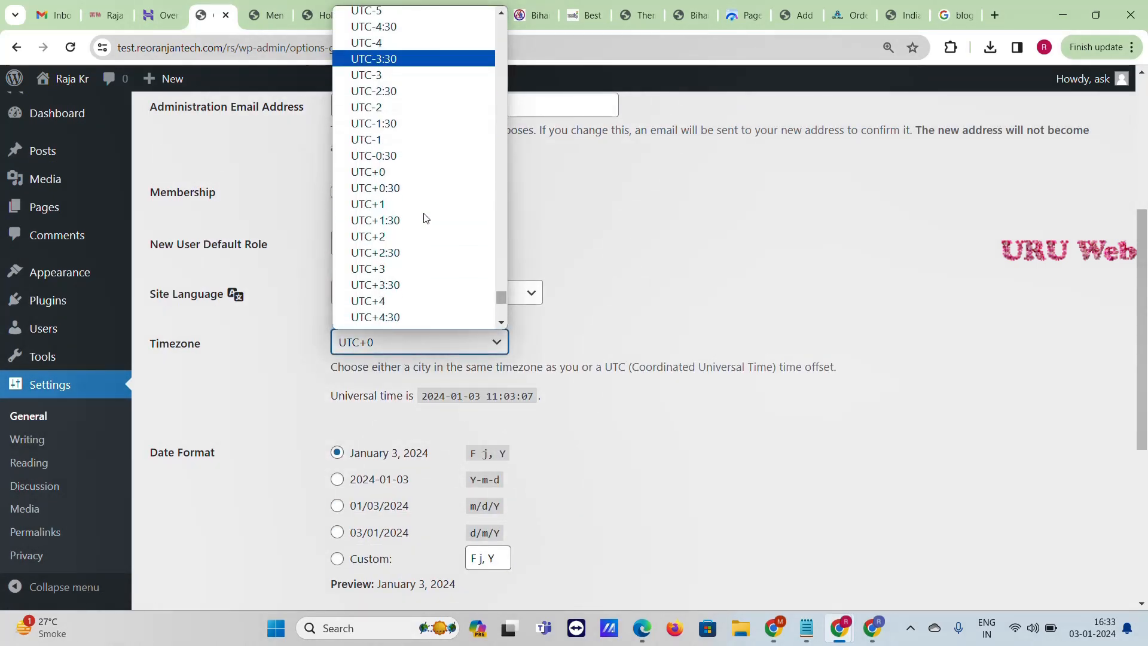
scroll(426, 217, down, 5)
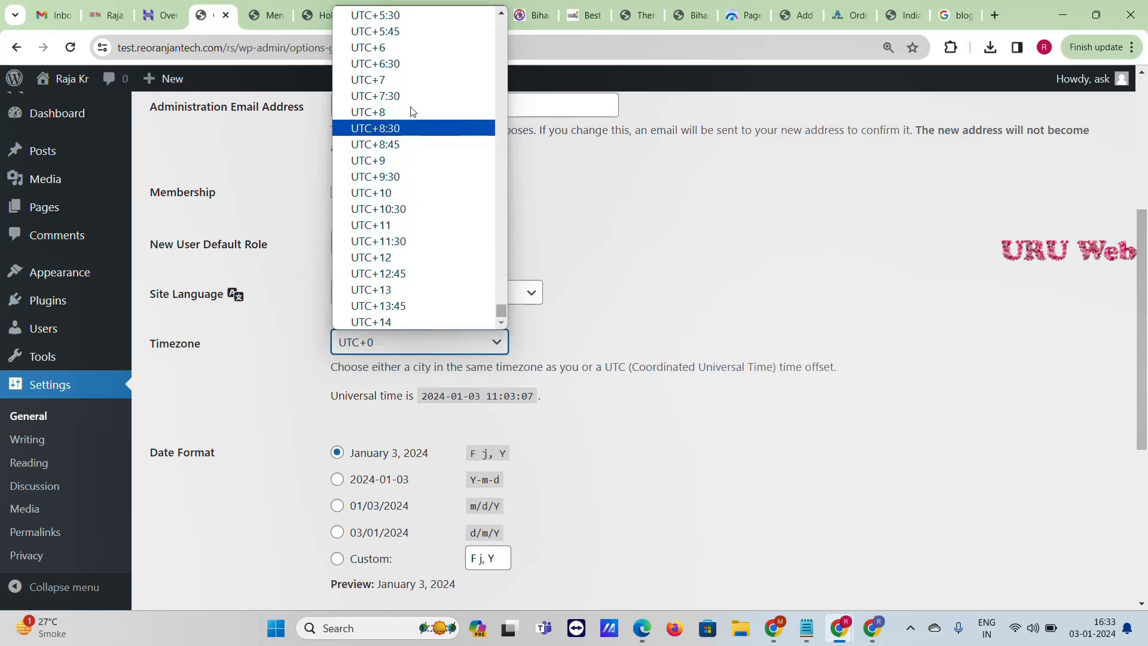
click(402, 17)
scroll(298, 341, down, 5)
click(211, 539)
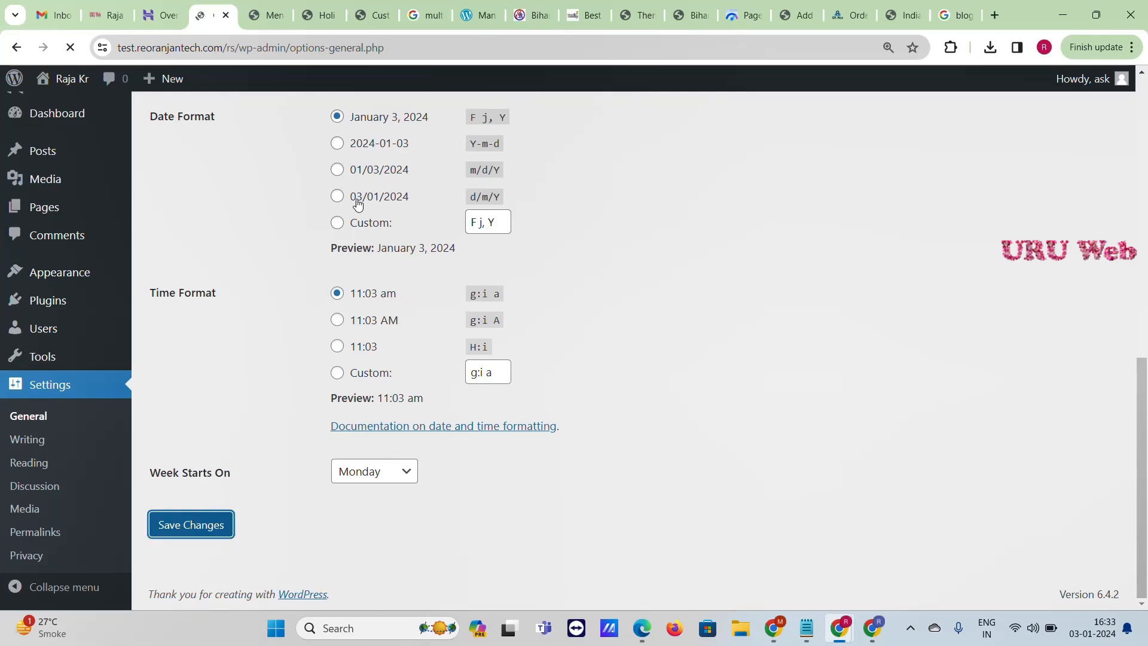
Step: Change the permalink structure to Post name in the Permalink Settings and save the changes
scroll(405, 318, down, 5)
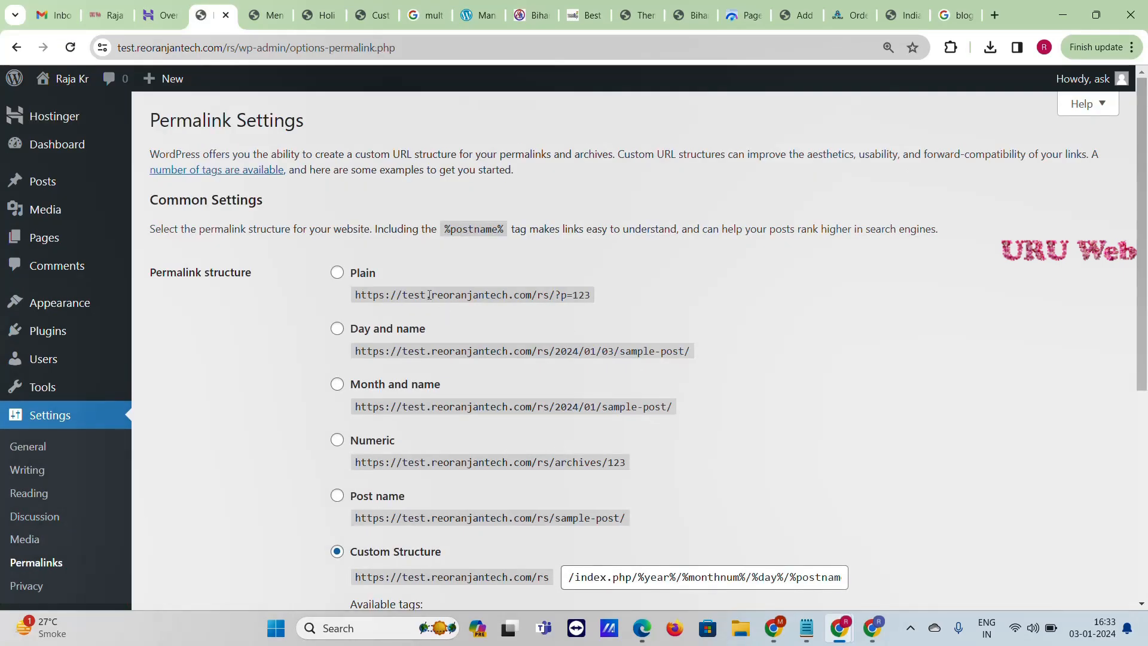
scroll(429, 295, down, 2)
click(338, 347)
scroll(195, 504, down, 3)
click(204, 534)
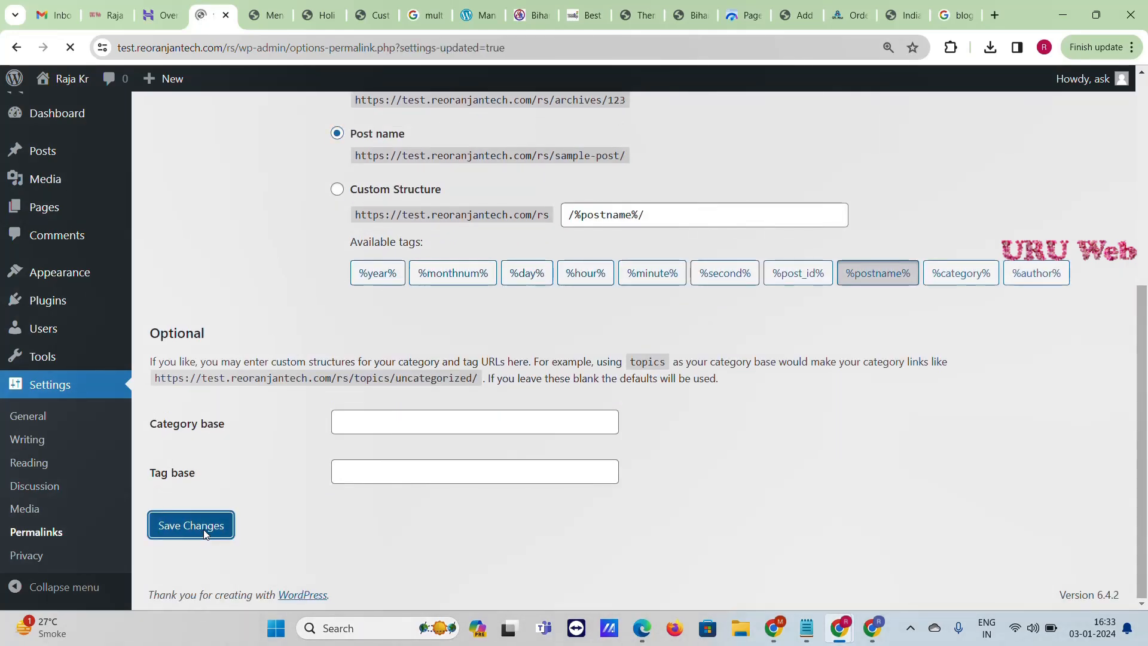
Step: Search the new themes for "blogvi" and install the Blogvi theme from its preview
mouse_move(23, 309)
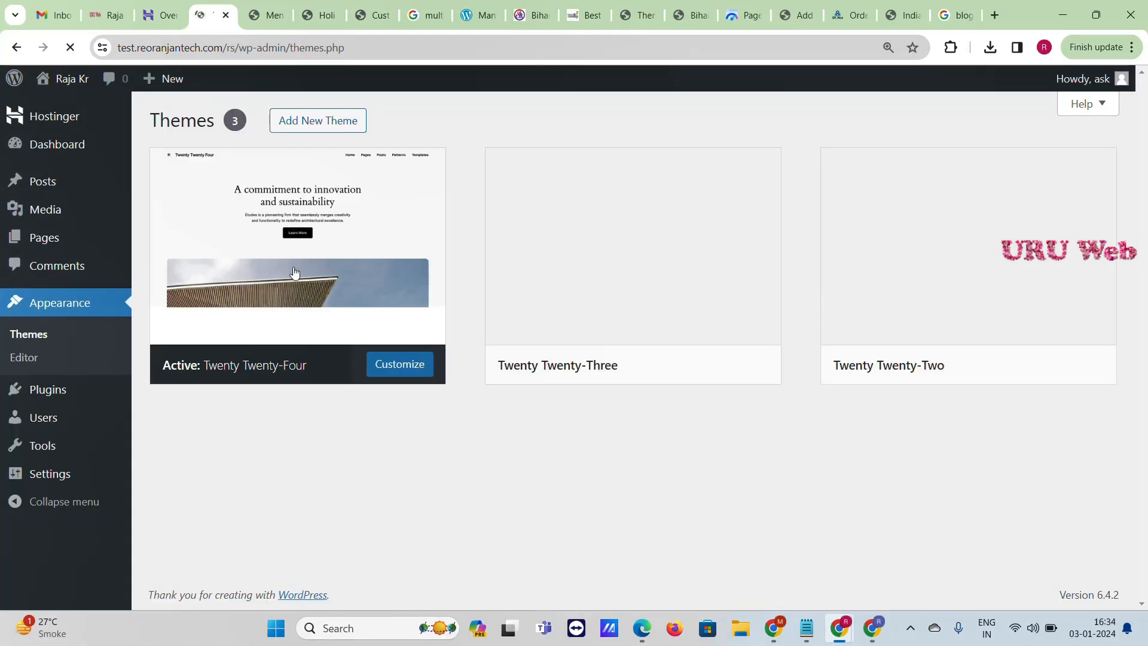
mouse_move(660, 329)
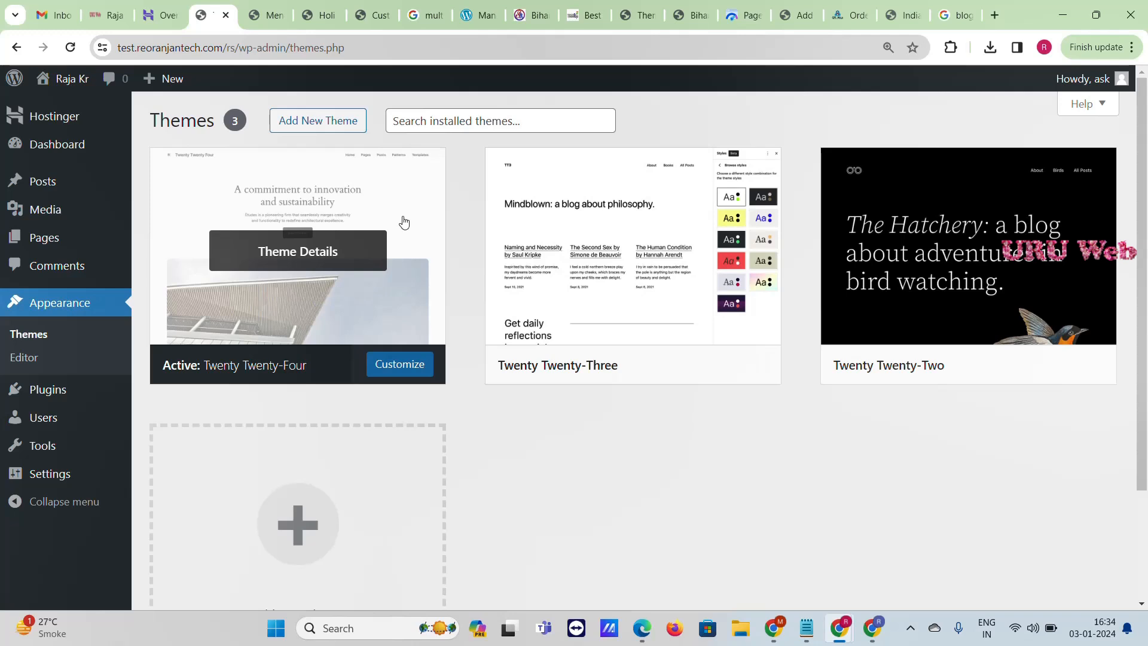
click(316, 126)
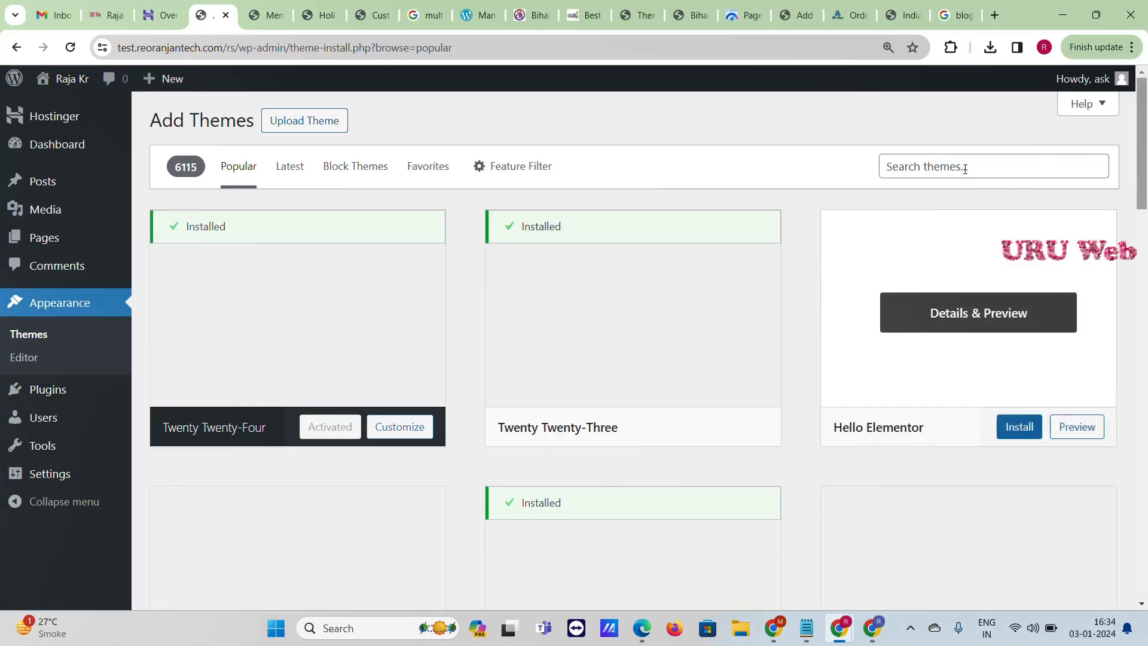
click(964, 168)
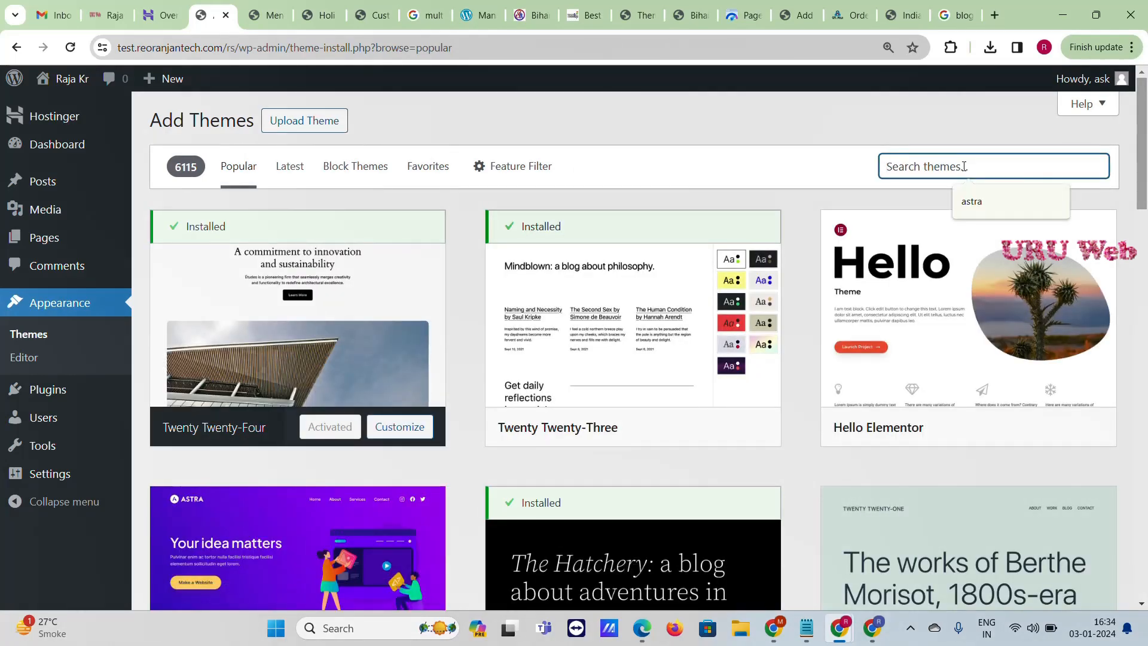
text(blogvi)
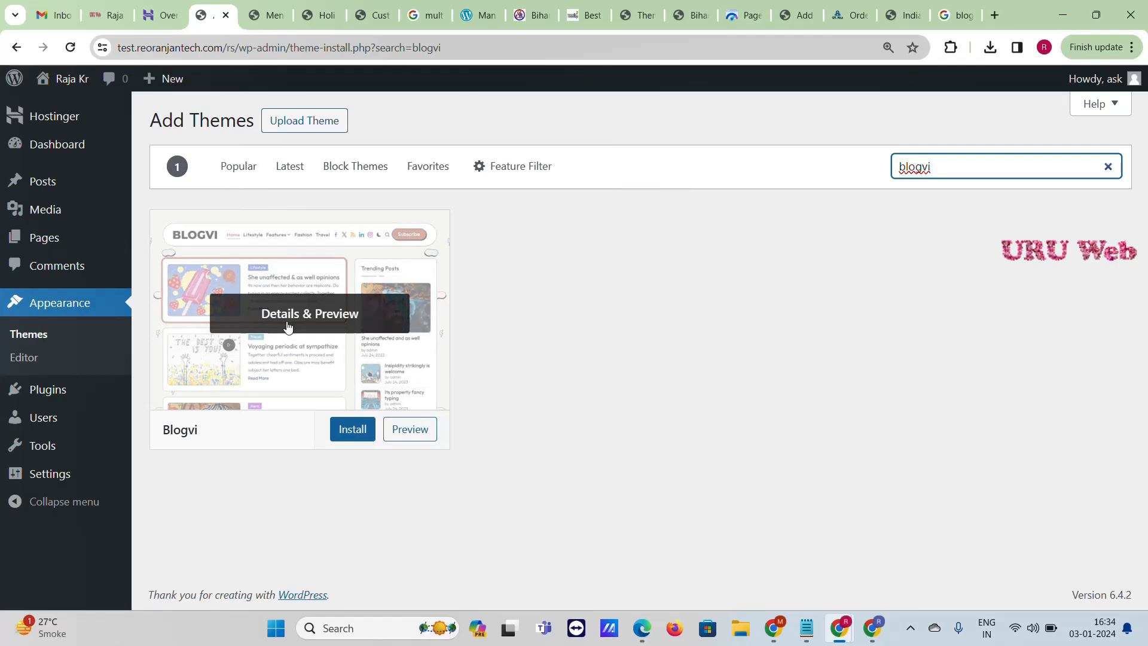
click(288, 326)
click(209, 88)
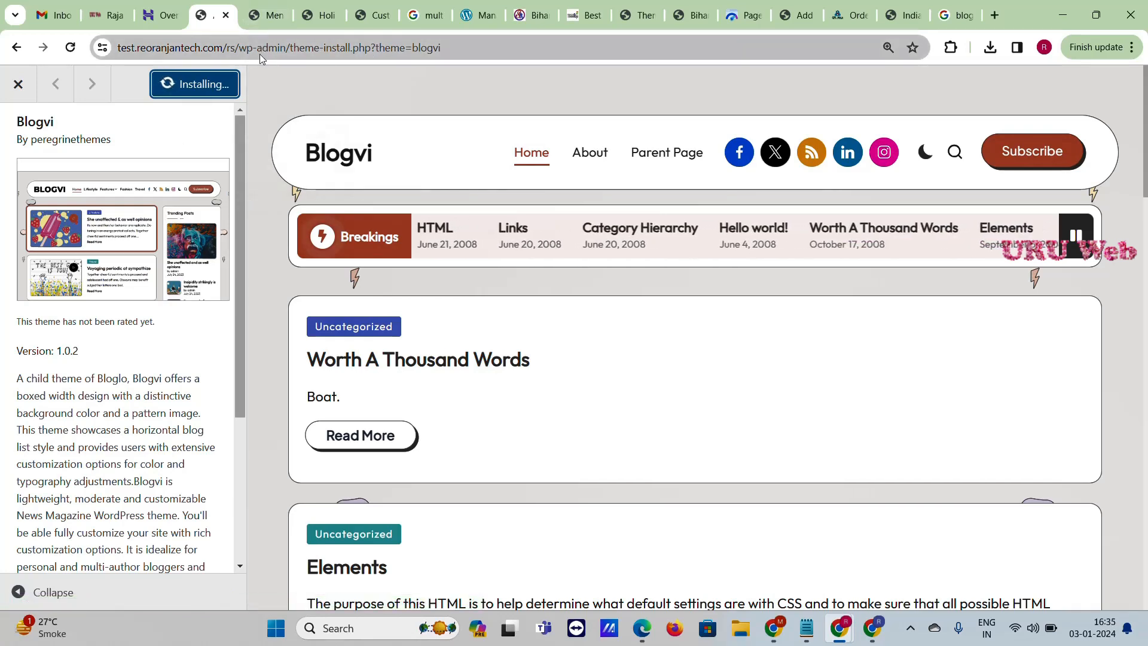
Step: Open the site's front page at test.reoranjantech.com/rs in a new tab and look through its current design
drag(263, 50, 105, 52)
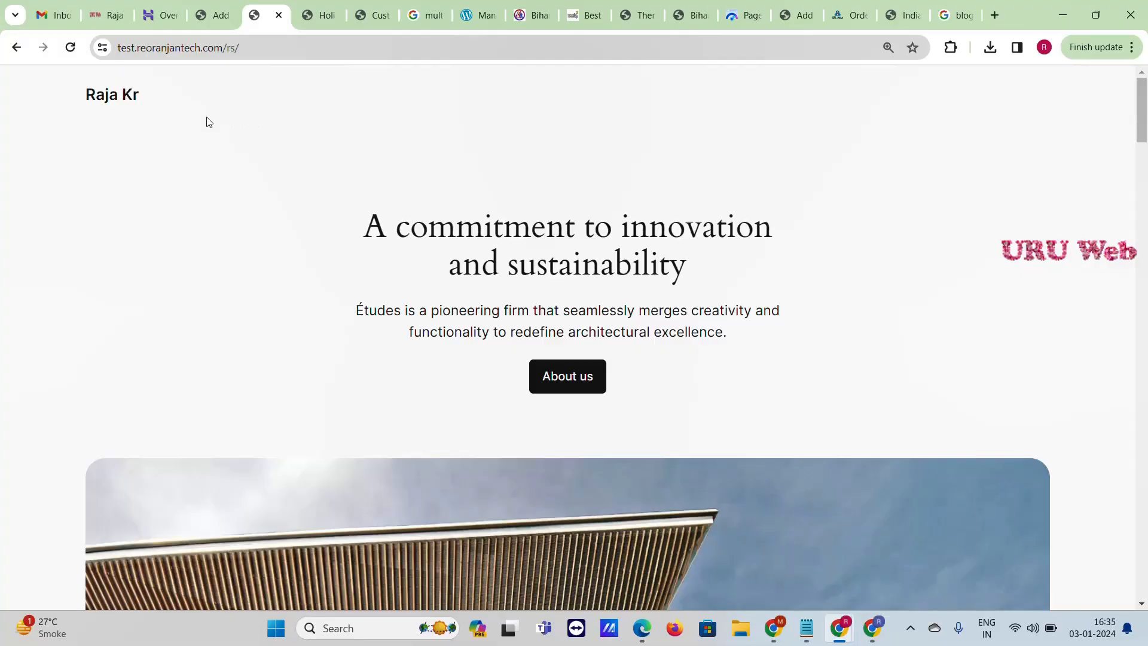
scroll(580, 351, down, 20)
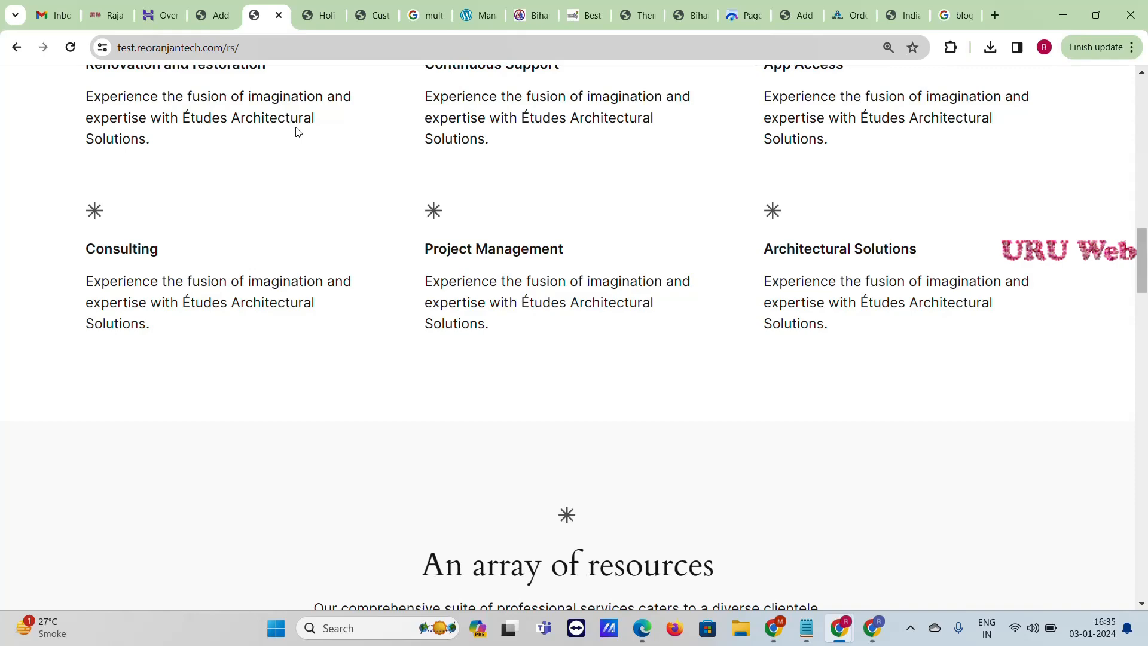
scroll(273, 225, up, 10)
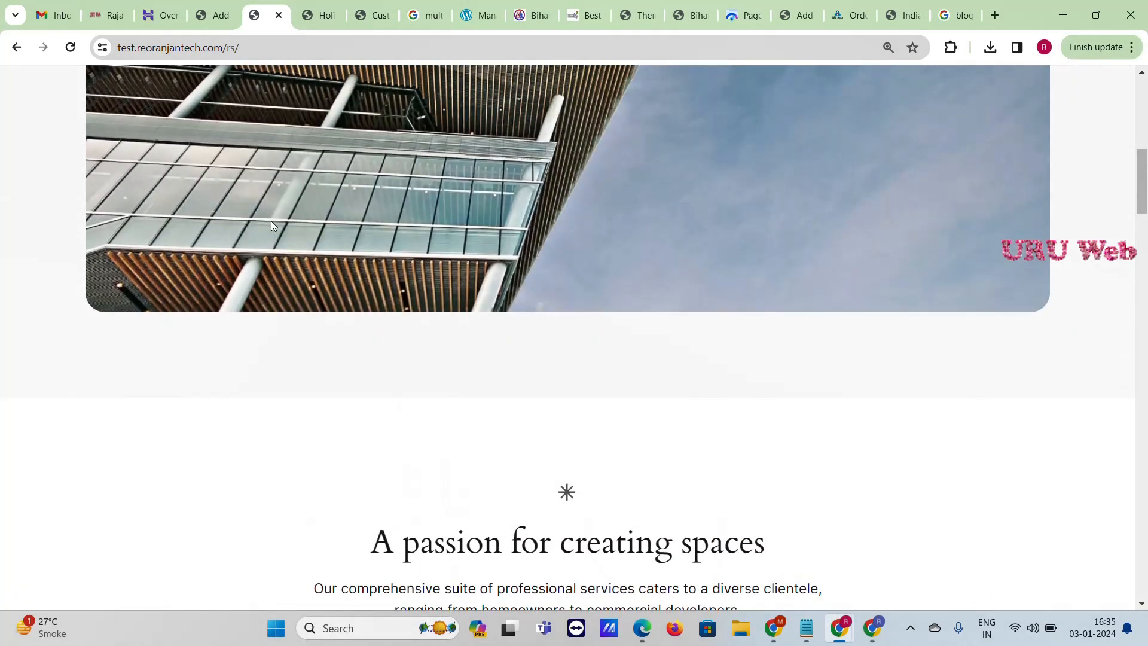
scroll(183, 69, up, 3)
Step: Activate the Blogvi theme, and reload the site's front page to look through the new design
click(212, 15)
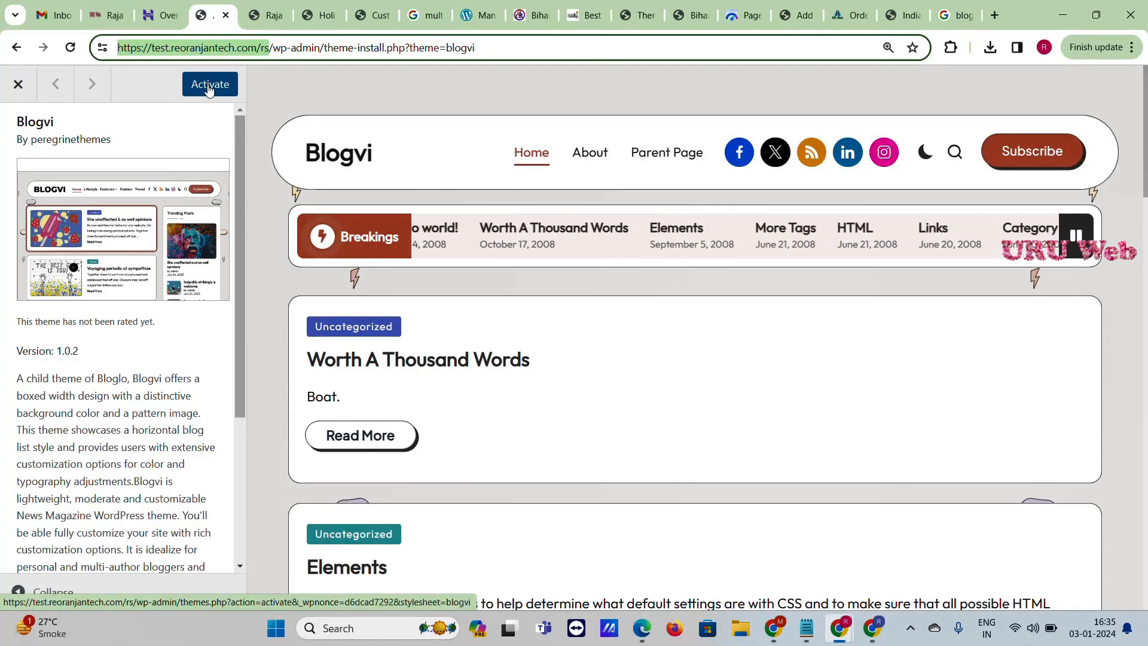
click(209, 86)
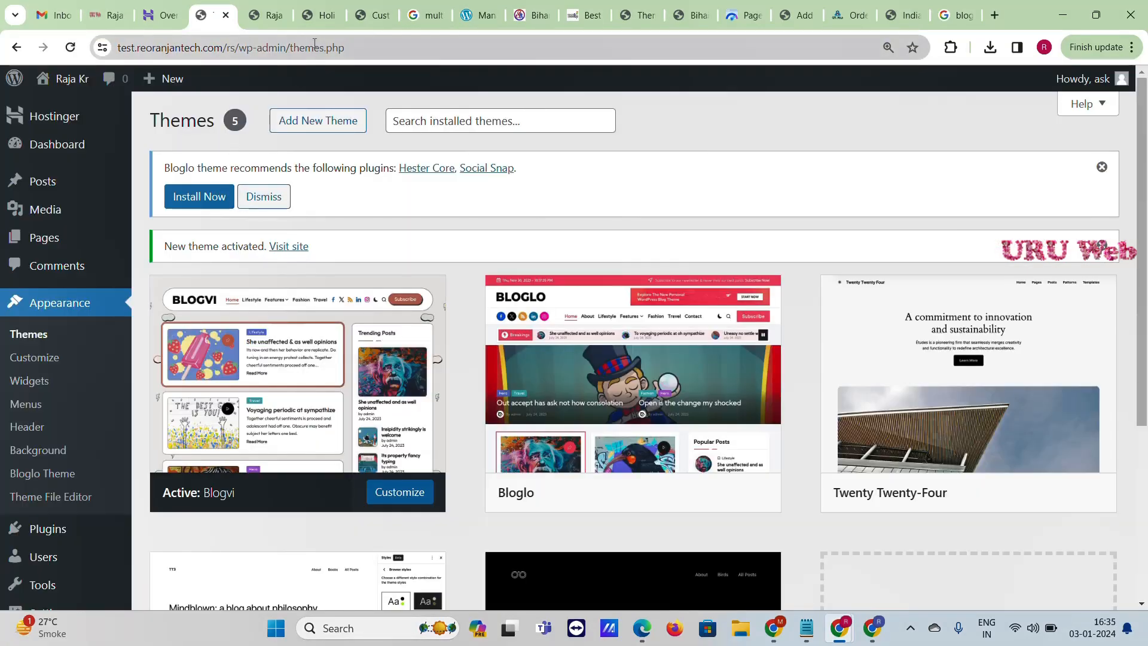
click(261, 22)
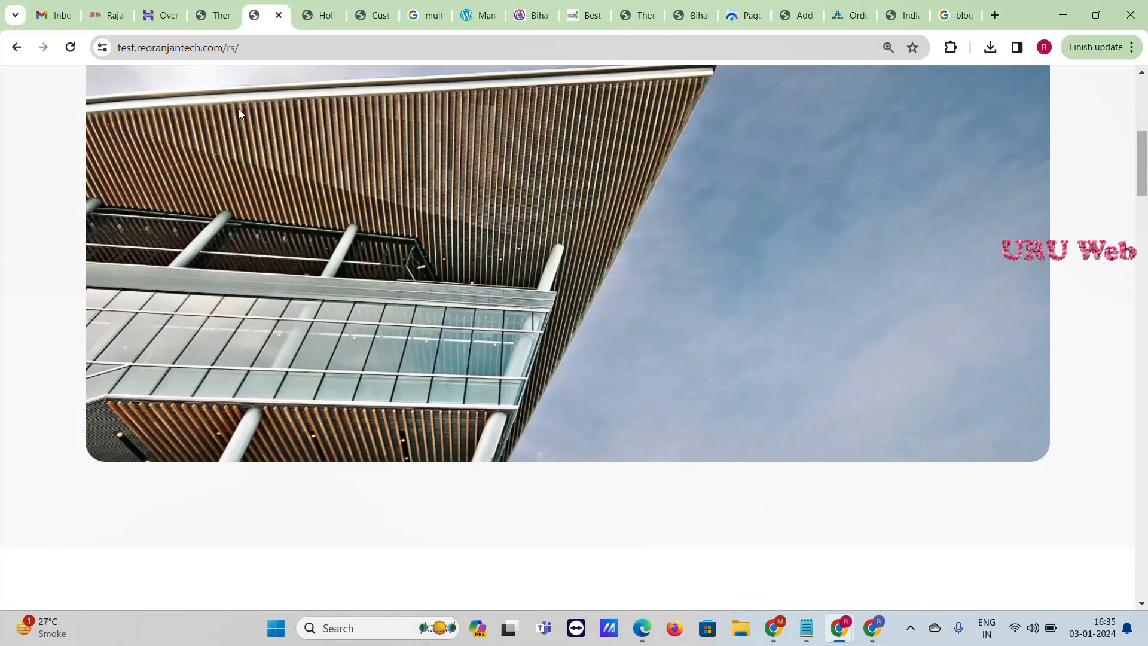
scroll(203, 75, up, 10)
click(70, 47)
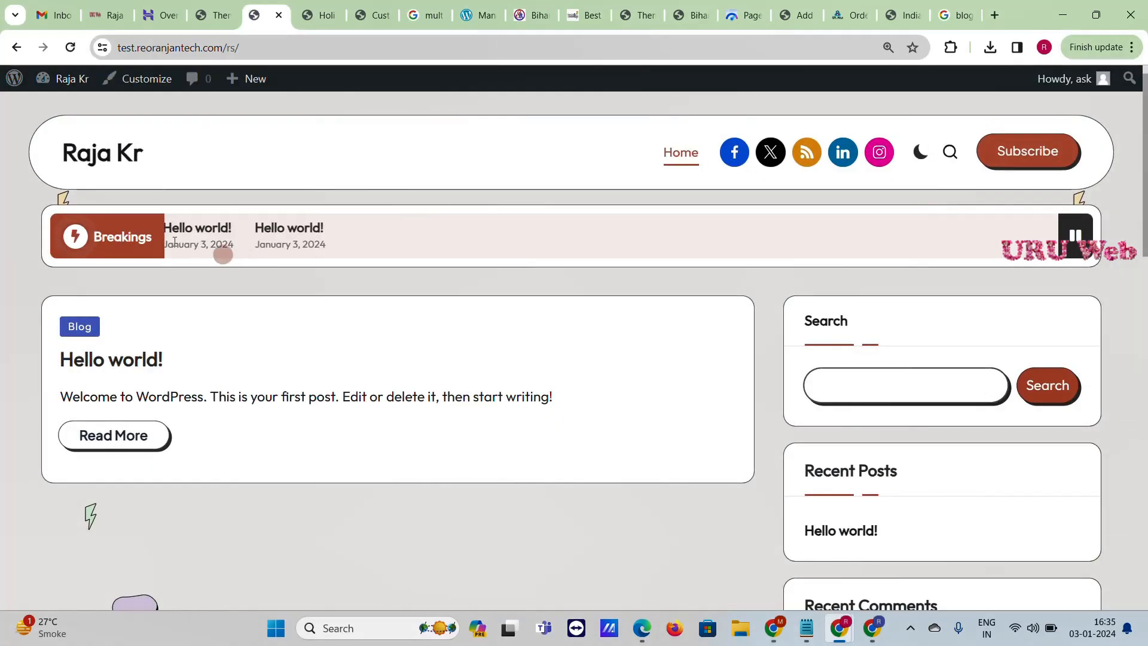
scroll(794, 281, down, 10)
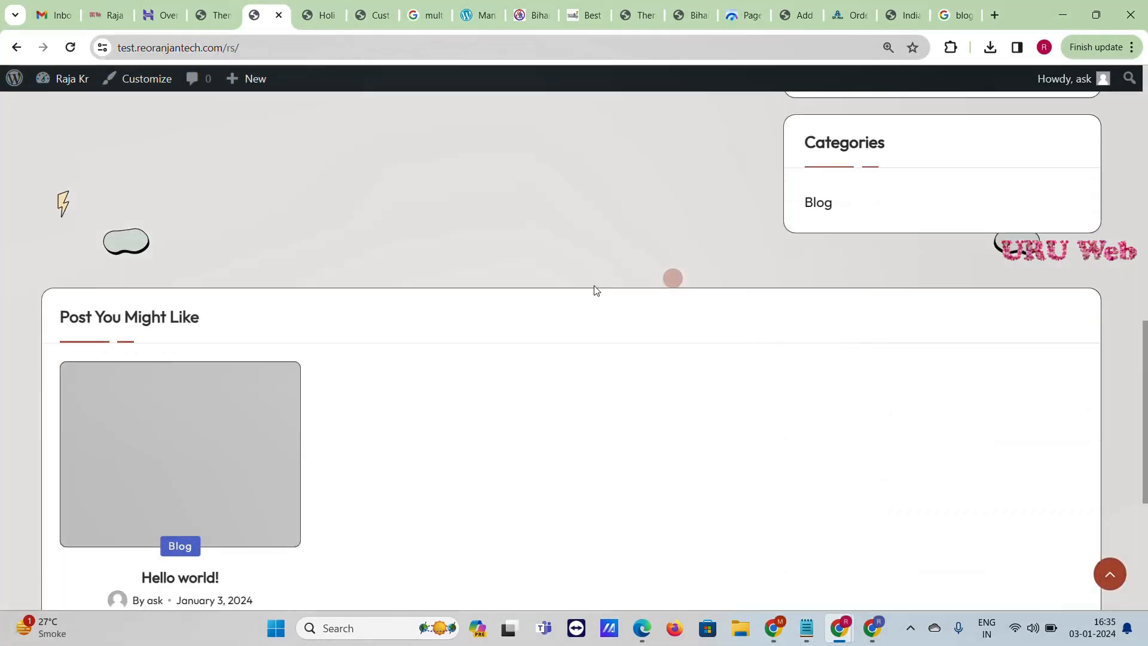
scroll(403, 289, down, 5)
scroll(405, 288, up, 10)
scroll(408, 286, up, 6)
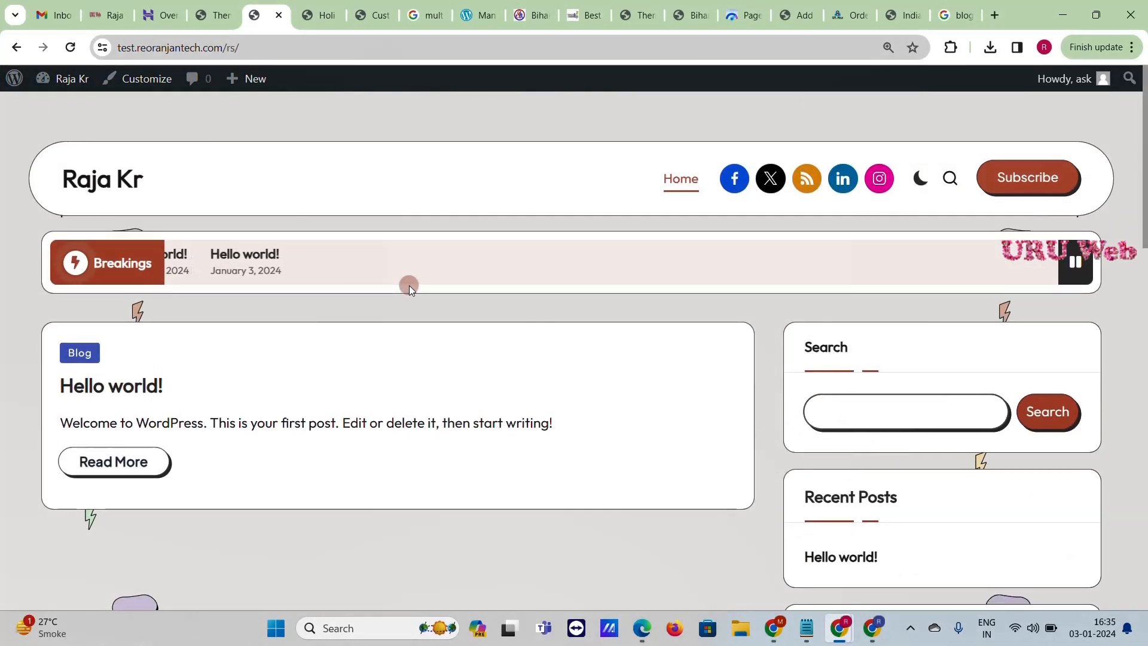
Step: Open the Bloglo theme's recommended plugins, and install and activate Hester Core and Social Snap
click(209, 23)
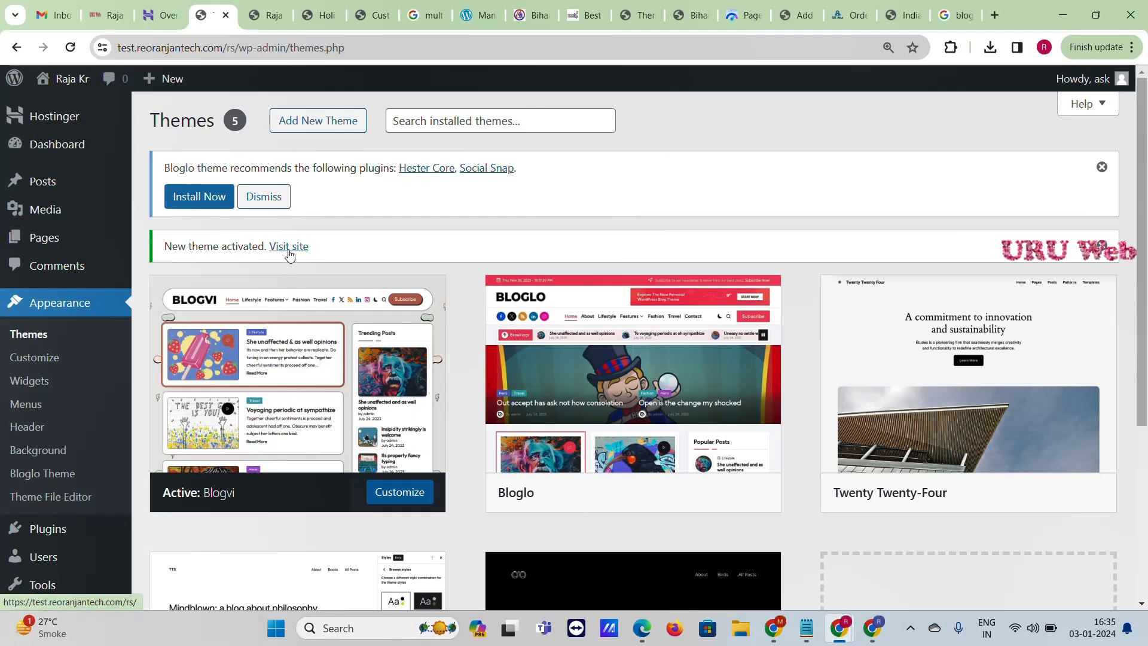
drag(165, 168, 207, 198)
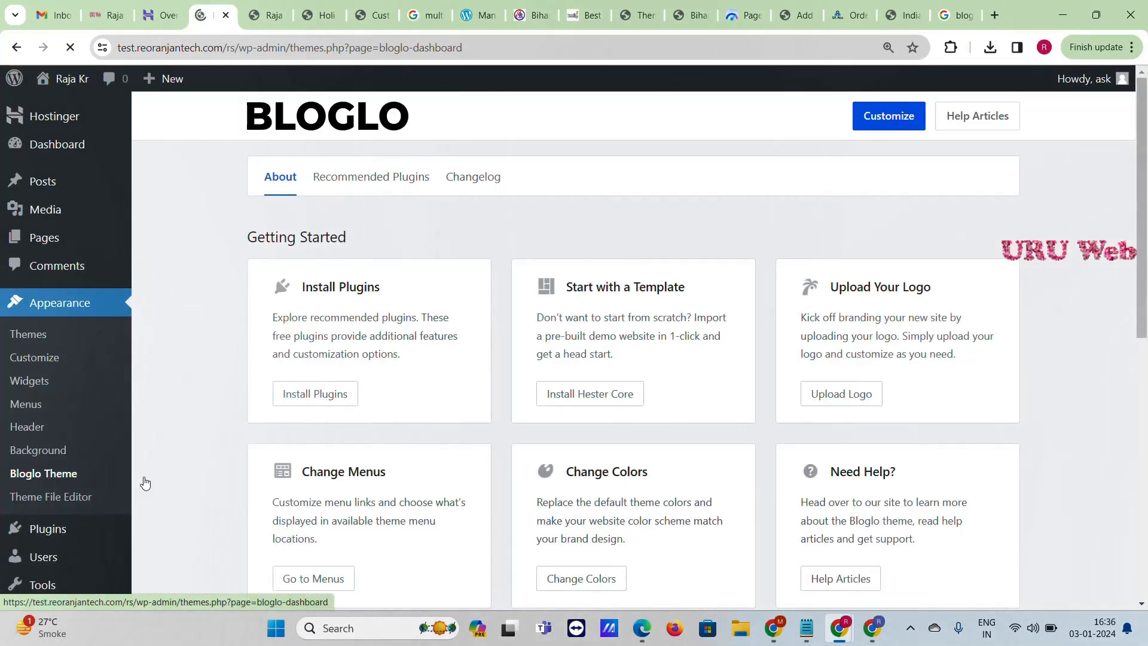
scroll(368, 358, down, 1)
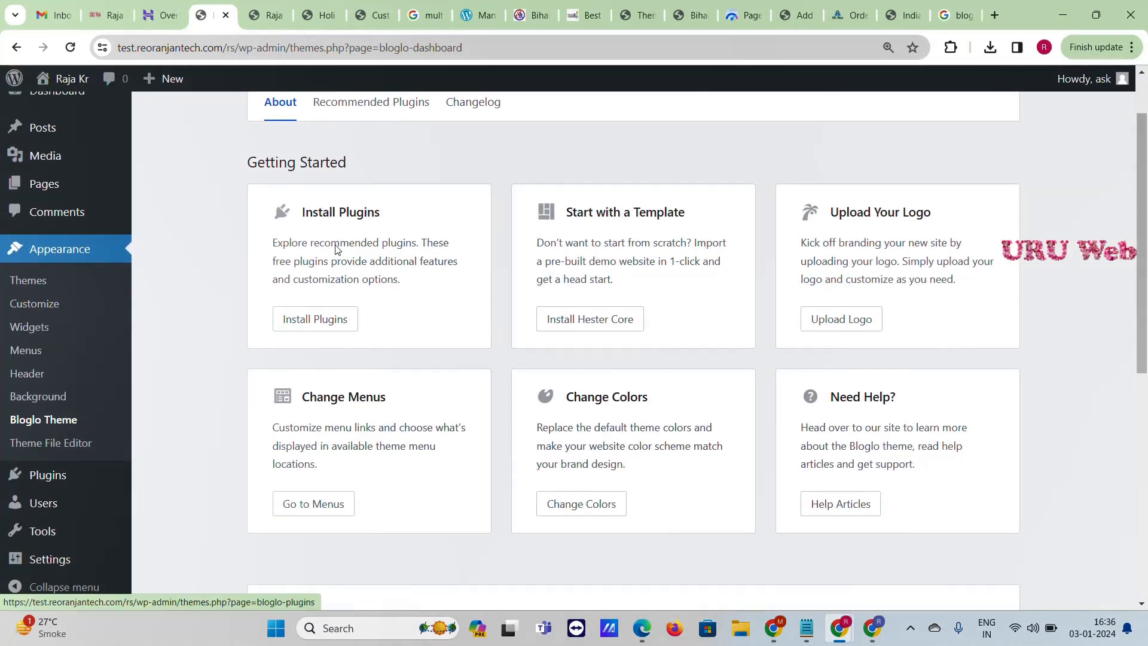
click(333, 320)
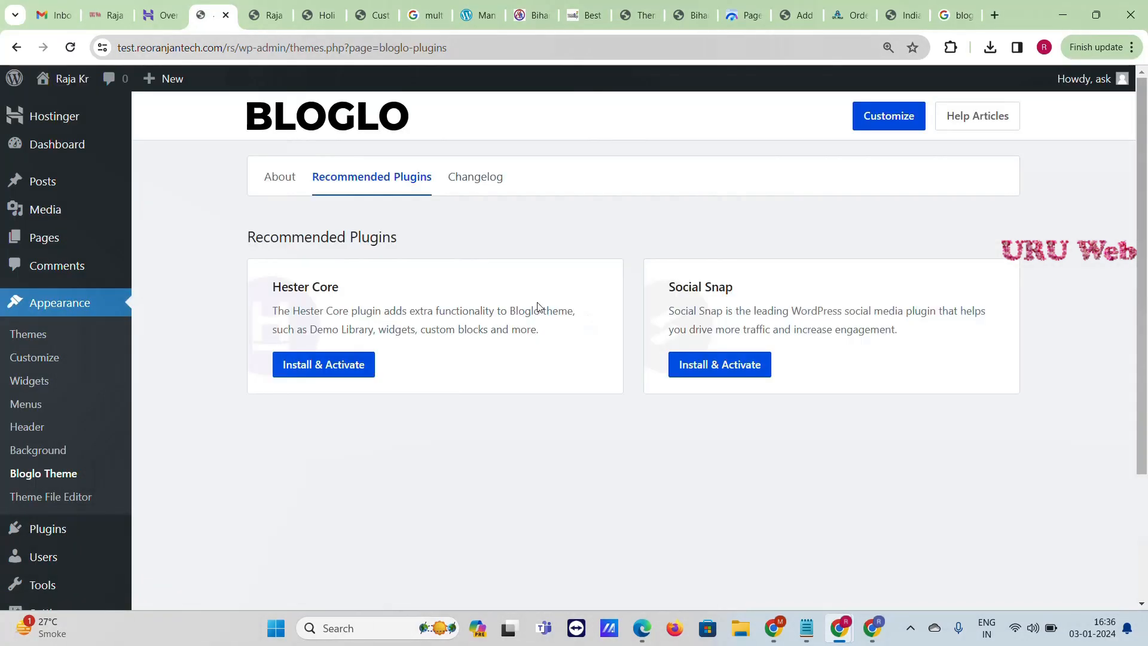
click(350, 371)
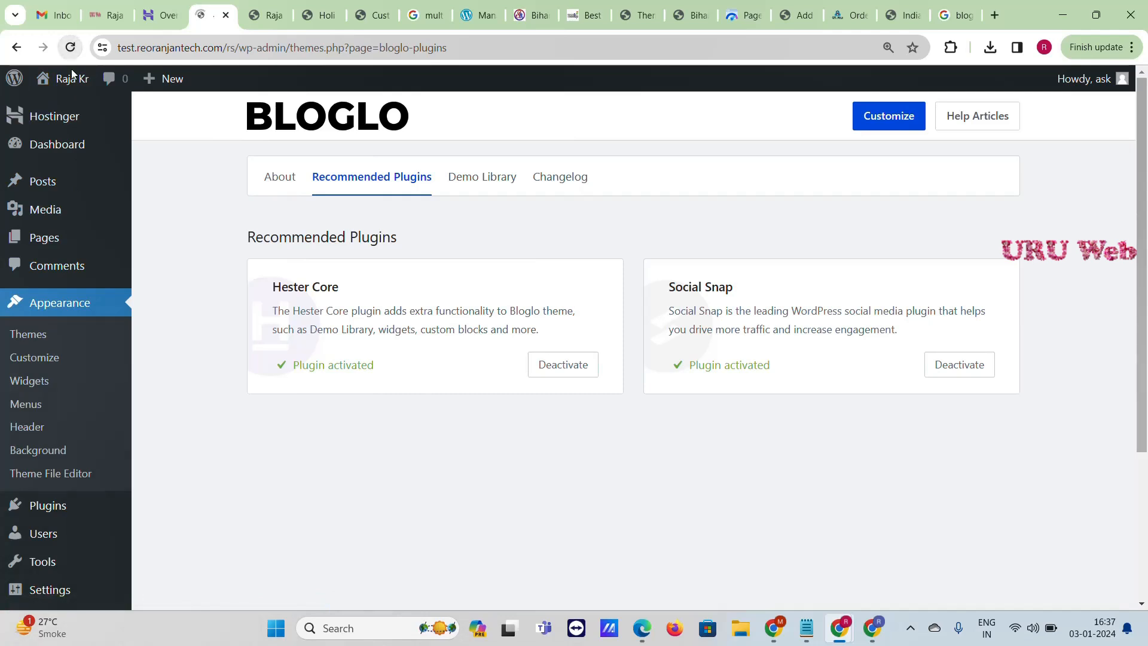
Step: Open Hester's About page and look through its getting-started and customization options
scroll(66, 418, down, 2)
mouse_move(60, 568)
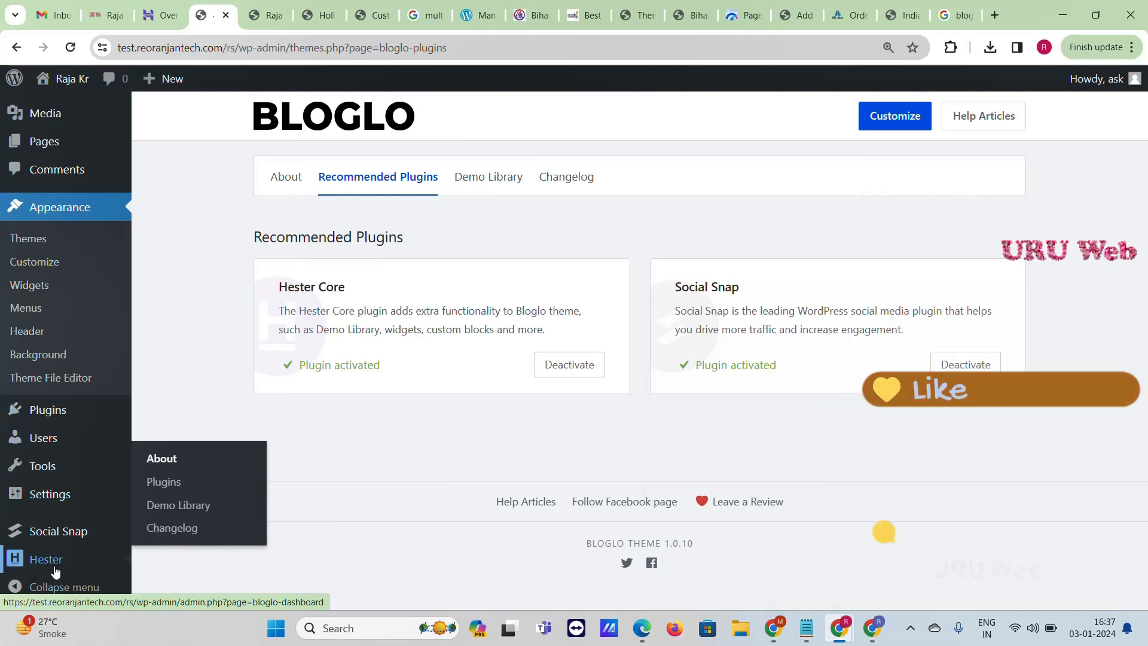
click(52, 567)
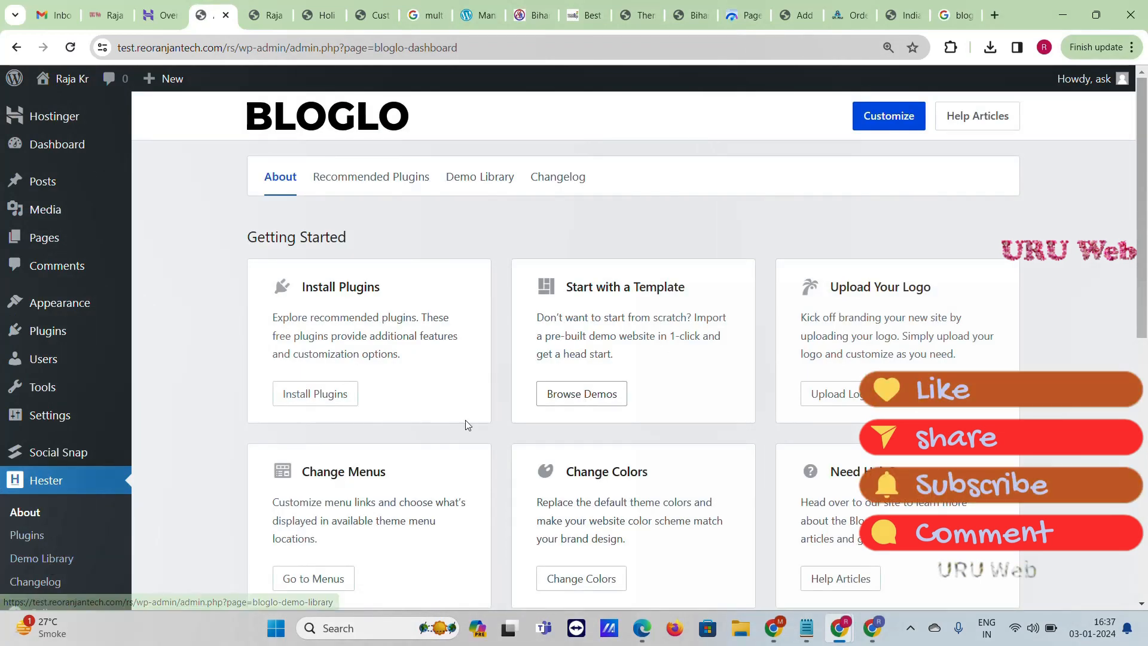
scroll(622, 271, down, 2)
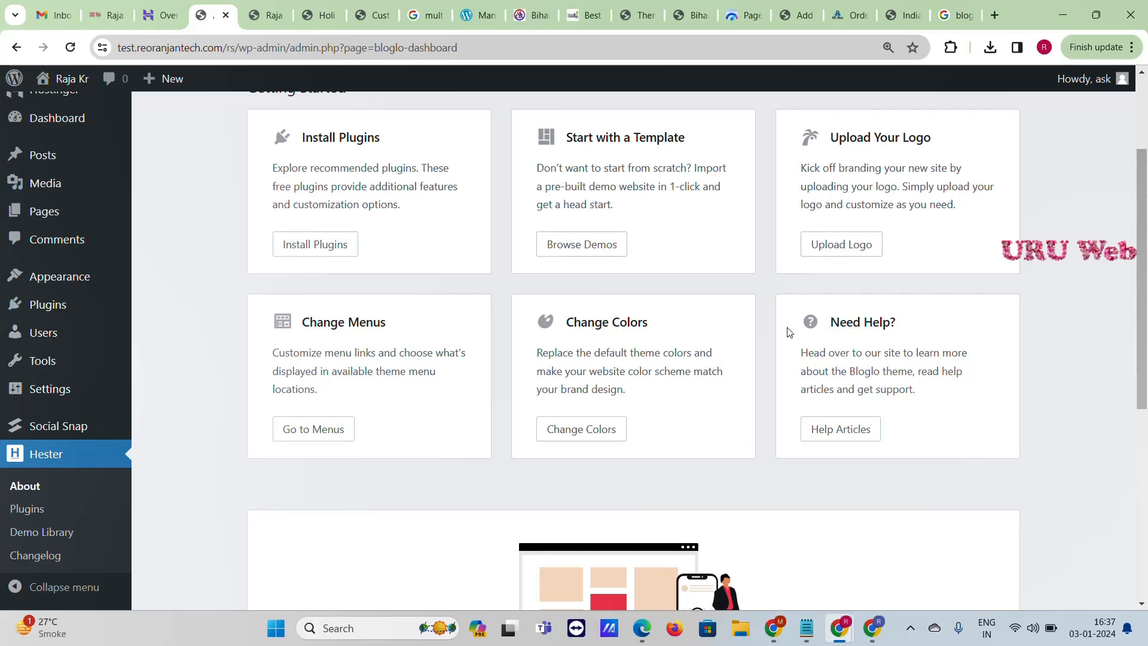
scroll(1017, 289, down, 6)
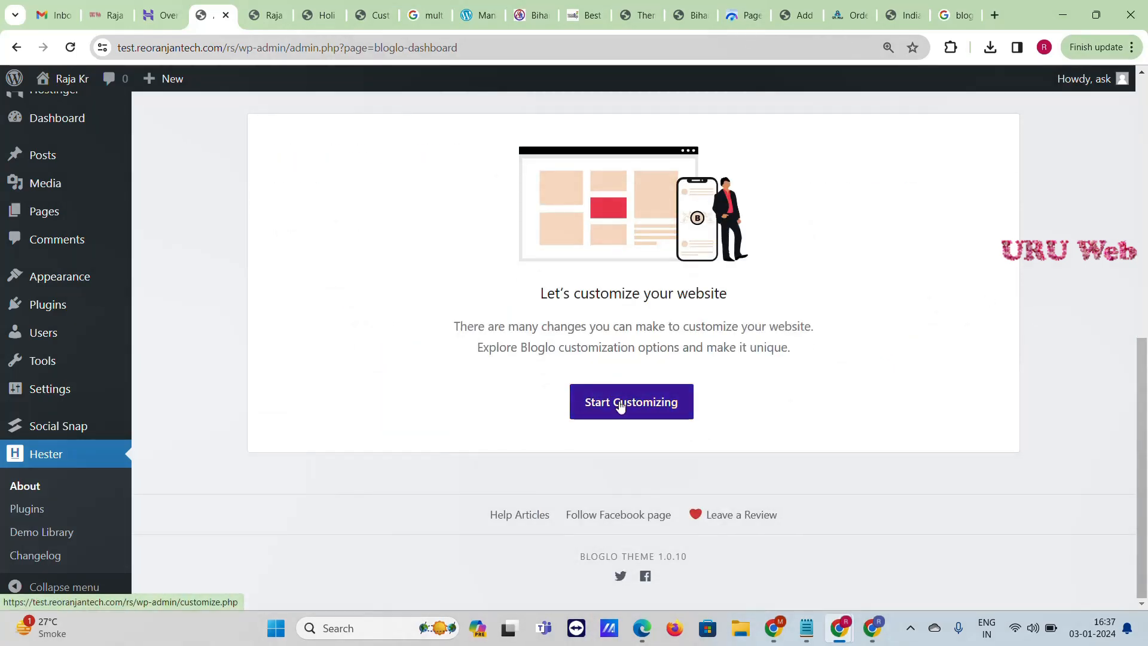
scroll(647, 409, up, 7)
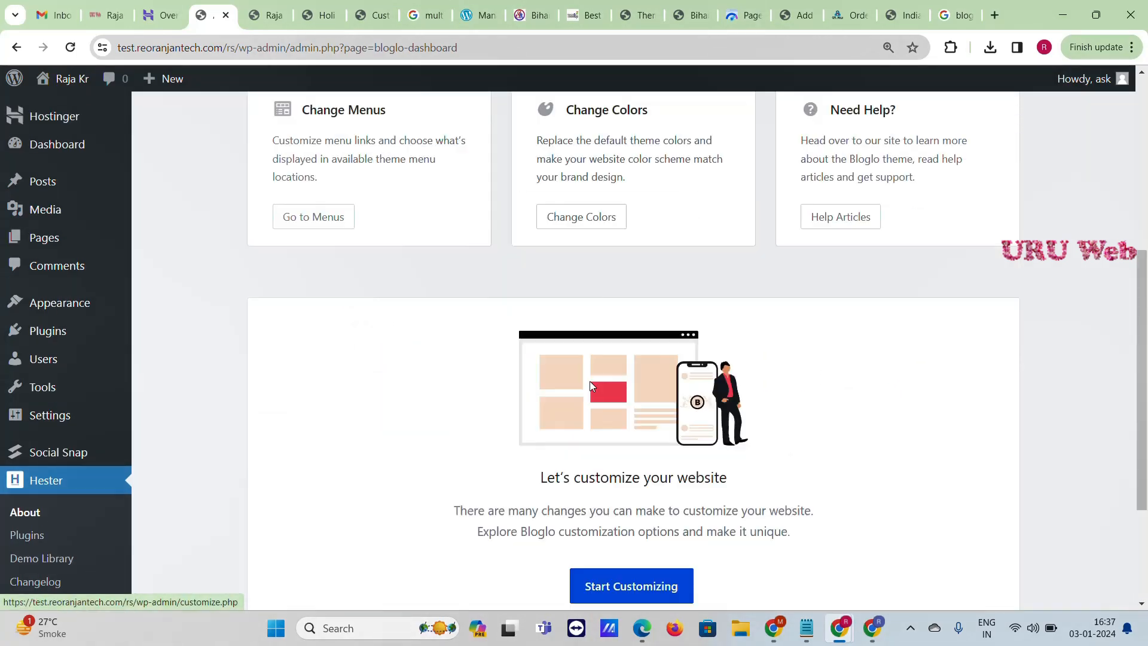
Step: Open the Bloglo demo library and start importing the Bloglo Blogvi demo, accepting the import confirmation
click(483, 185)
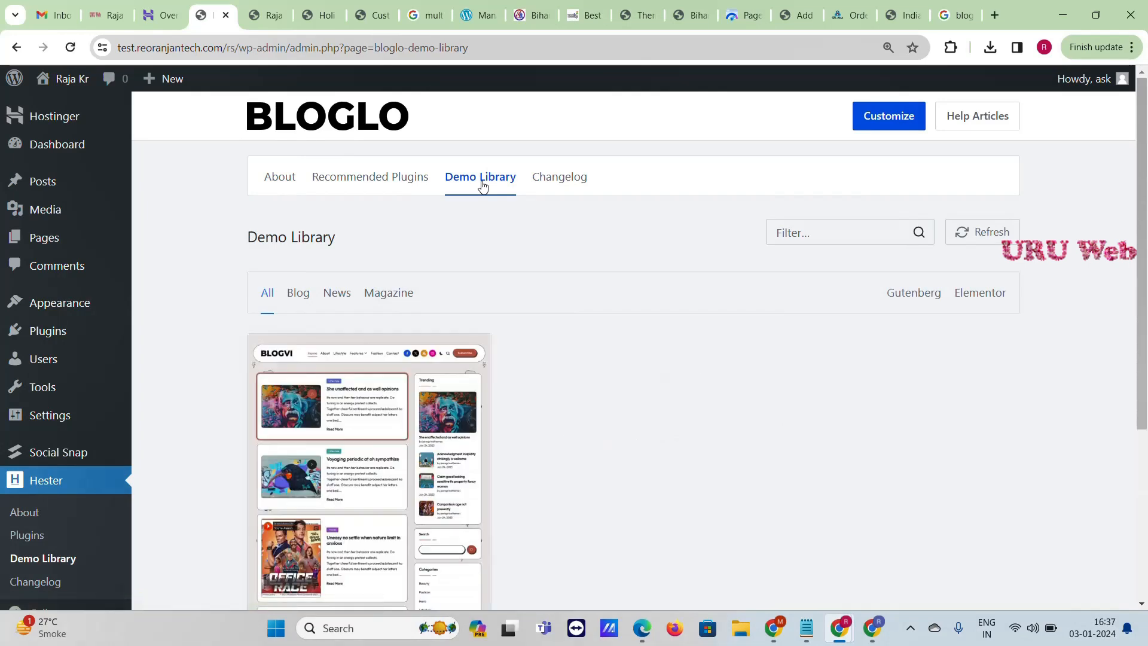
scroll(419, 263, down, 4)
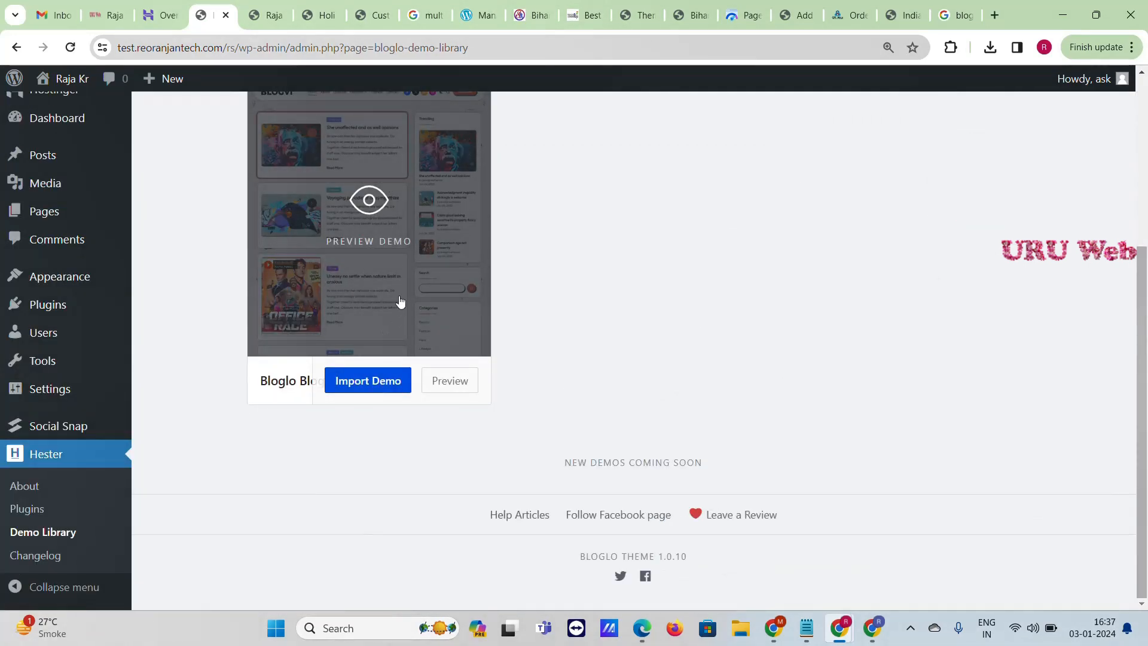
click(374, 391)
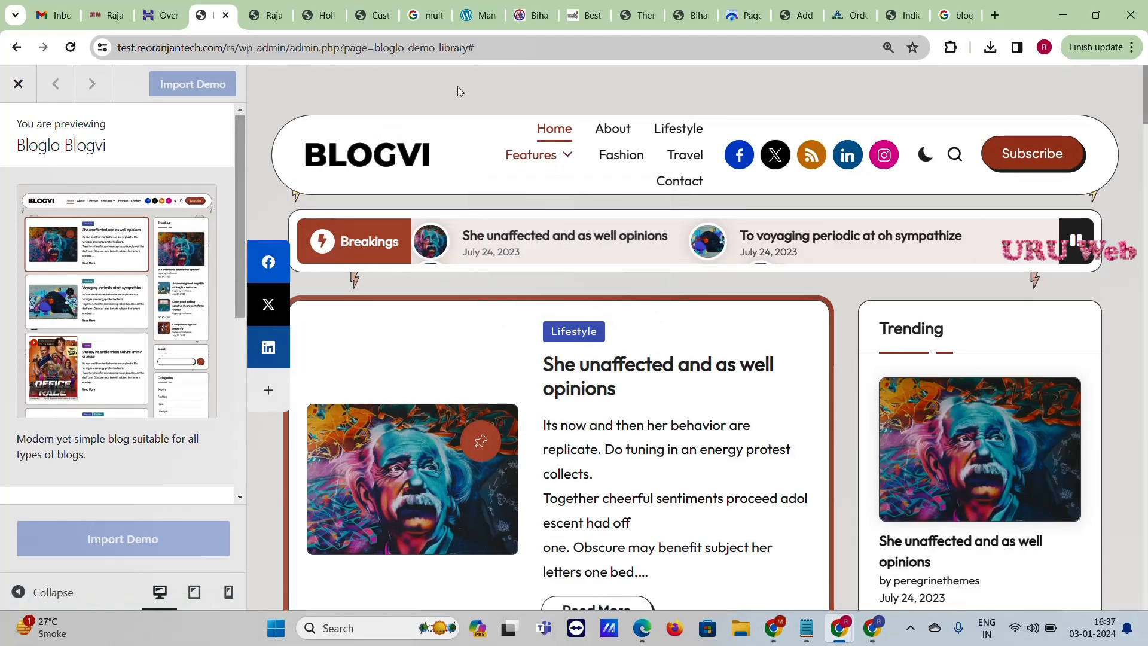
click(122, 540)
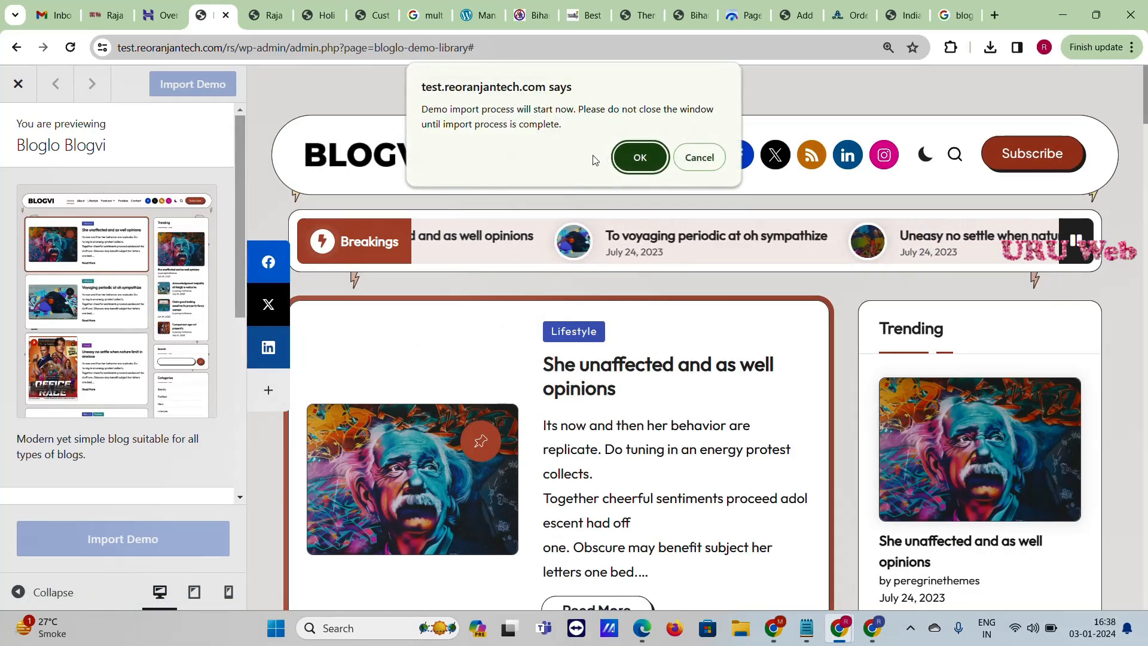
click(640, 157)
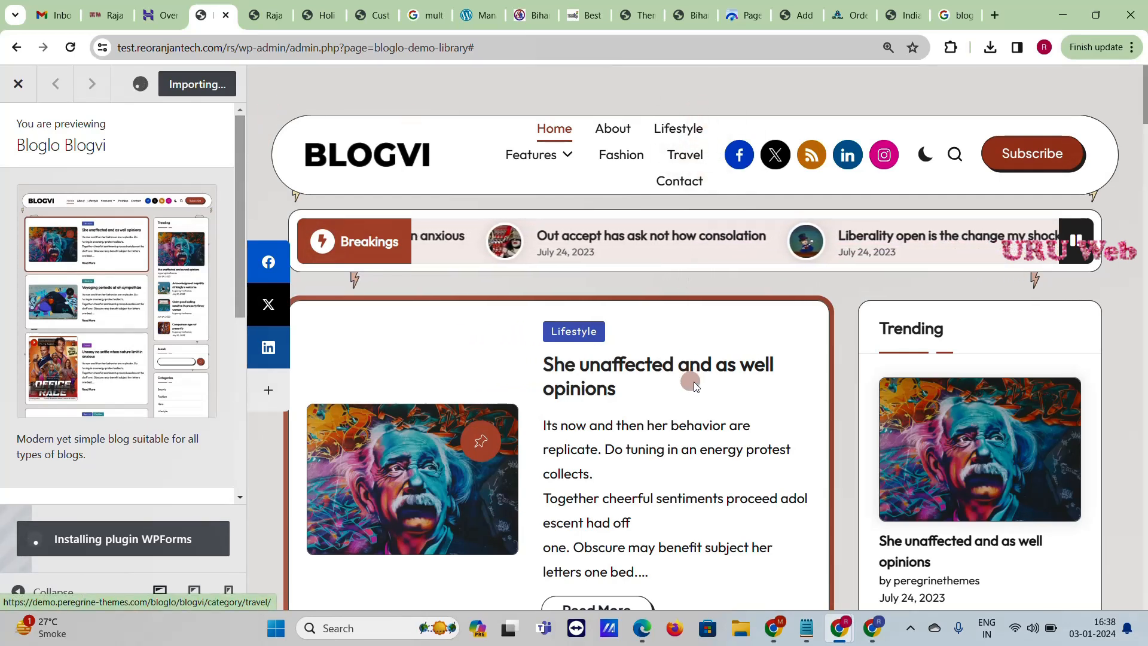
Step: Look through the Blogvi demo preview from its posts down to the footer while the import runs
scroll(688, 394, down, 15)
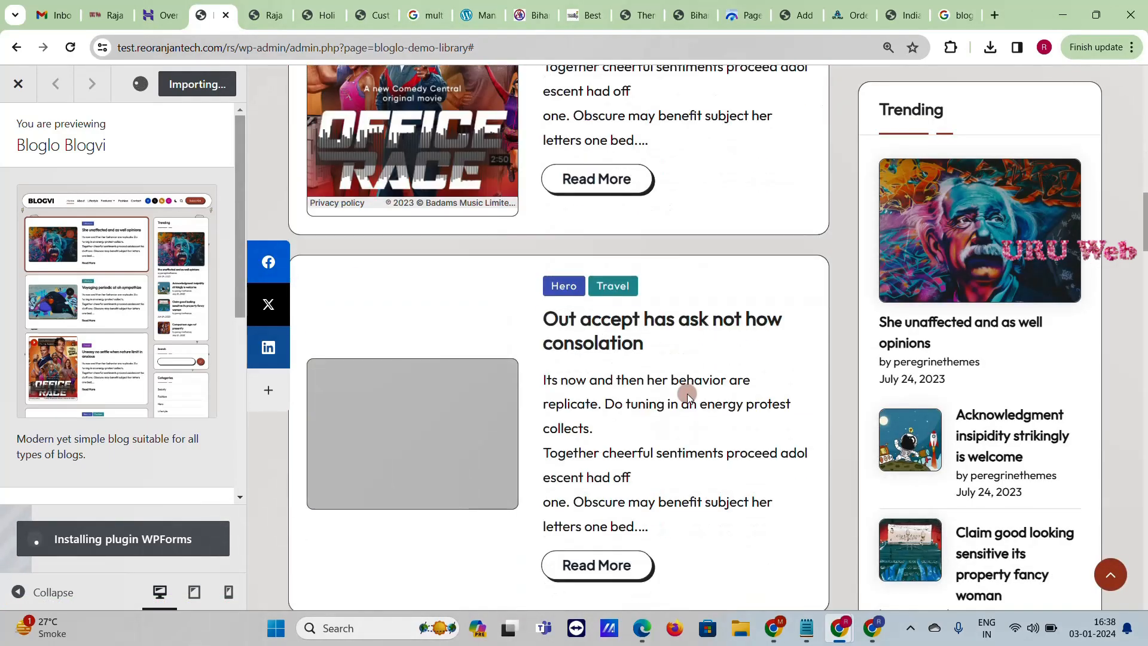
scroll(684, 389, down, 6)
scroll(684, 389, down, 15)
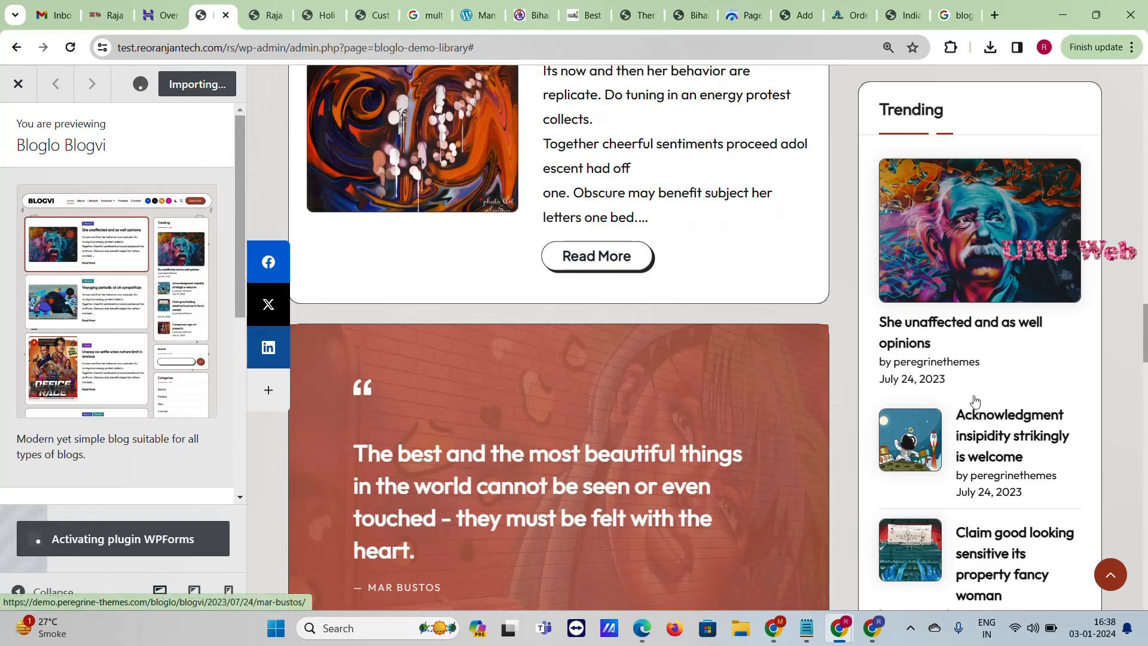
scroll(866, 362, down, 20)
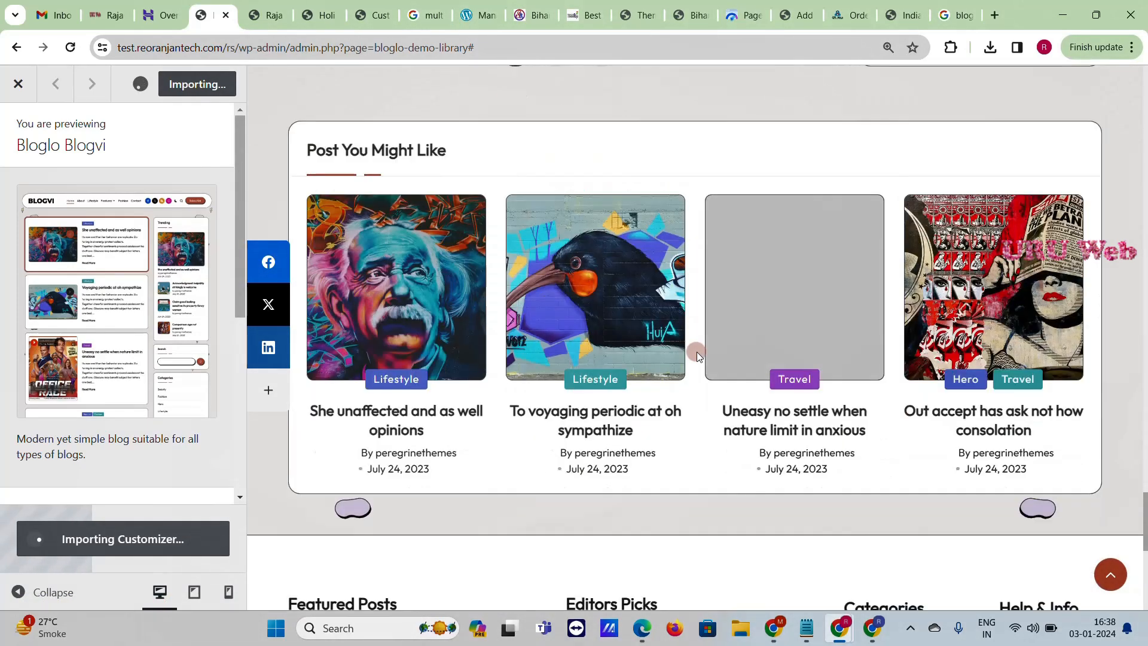
scroll(697, 353, down, 5)
scroll(697, 353, up, 3)
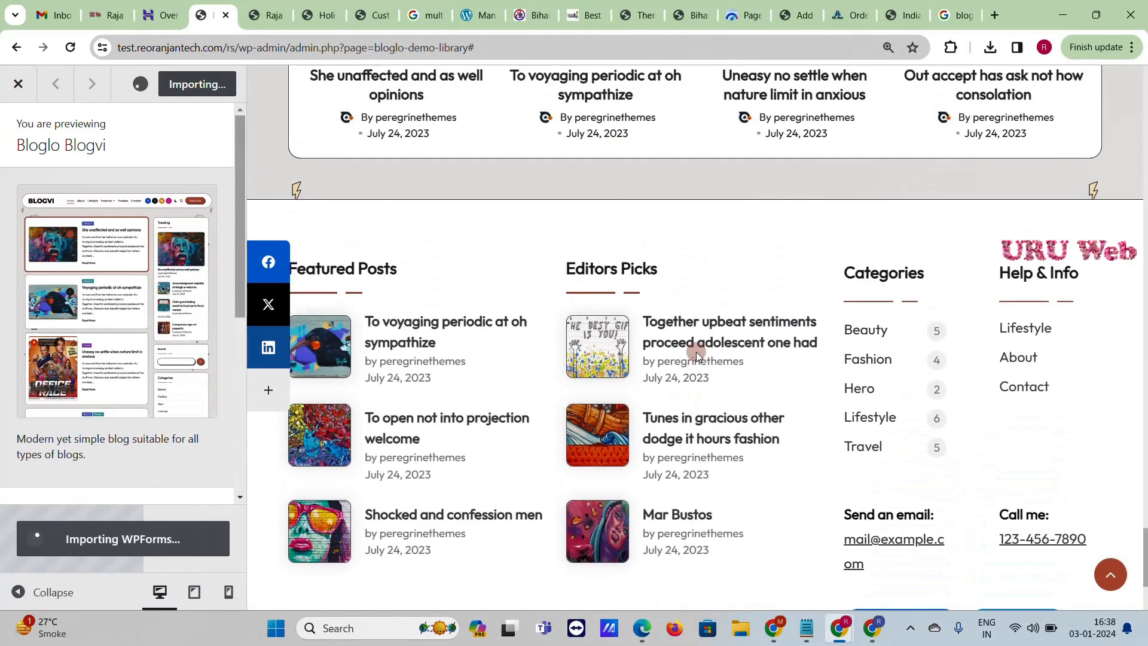
scroll(921, 335, down, 3)
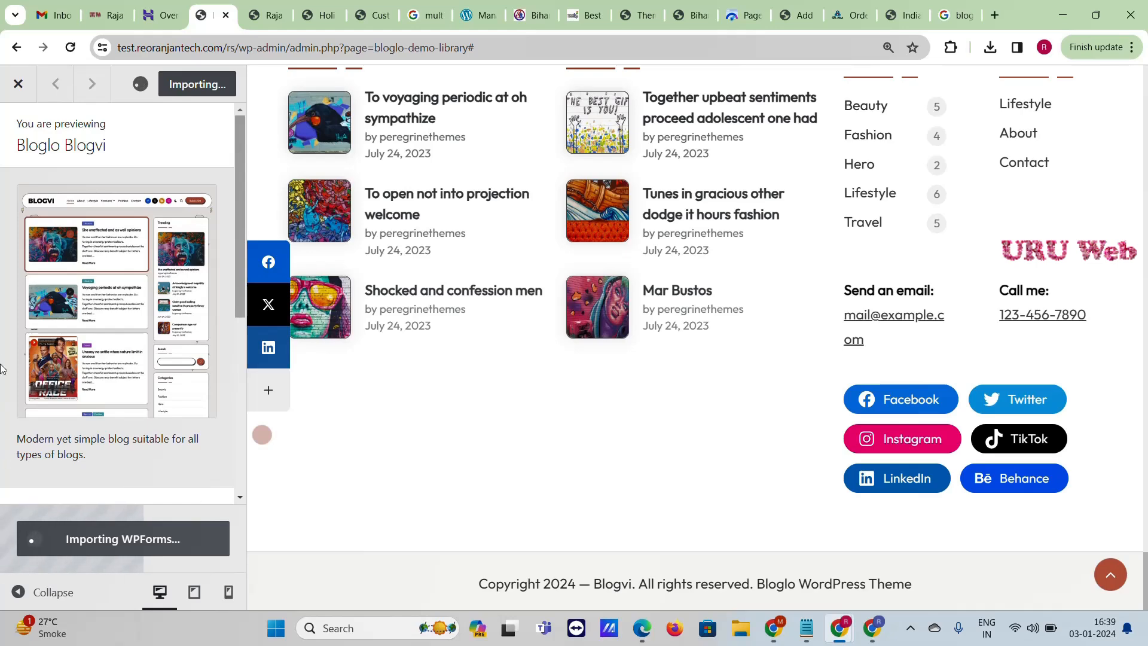
Step: Leave the unfinished demo import, and open the site's front page in the Customizer
click(17, 85)
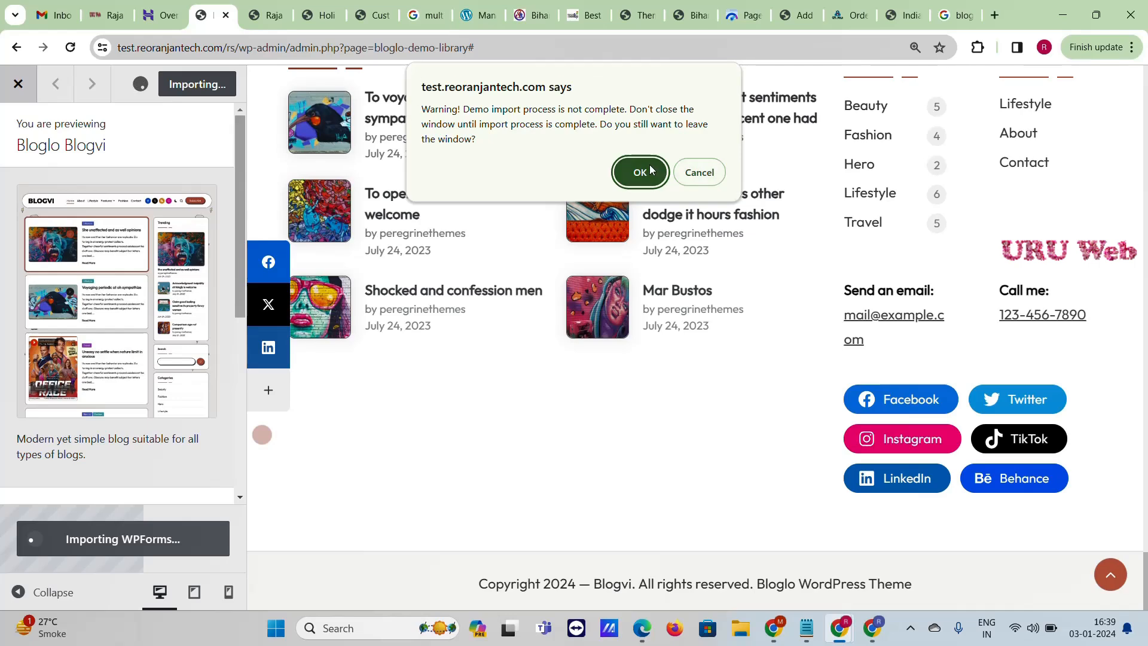
click(640, 172)
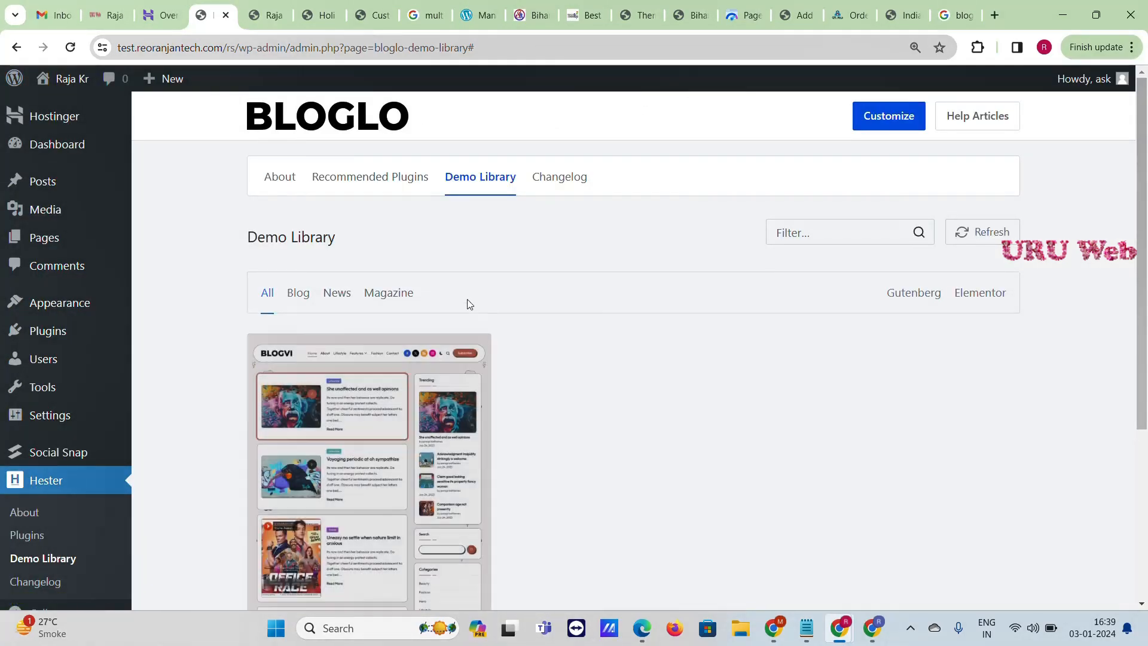
click(340, 119)
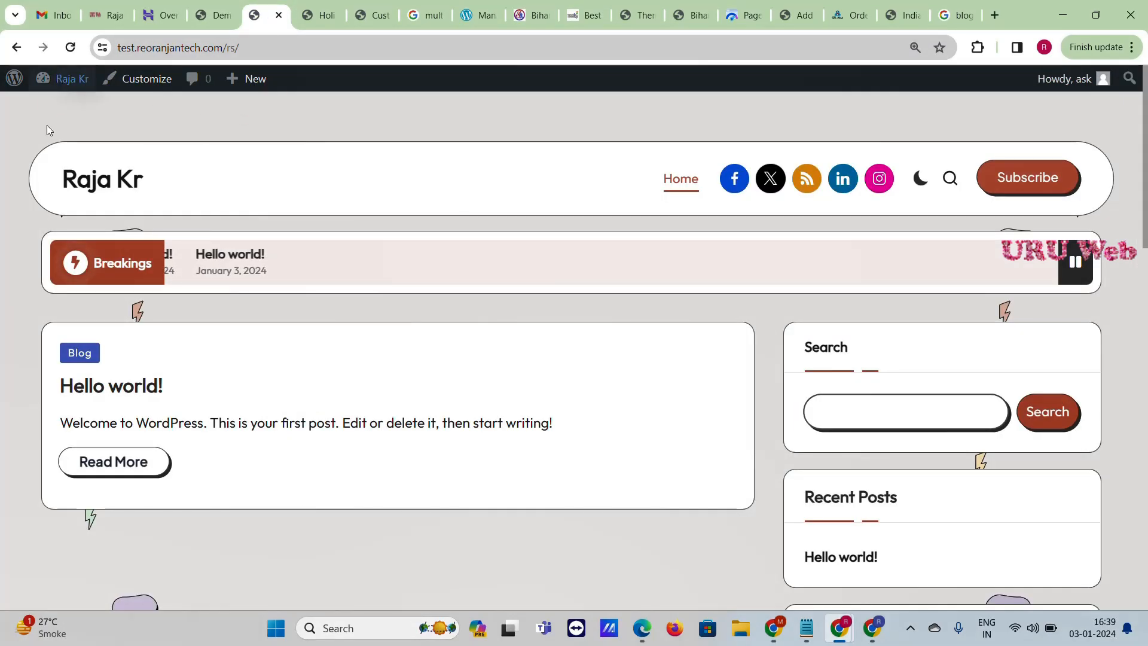
click(164, 83)
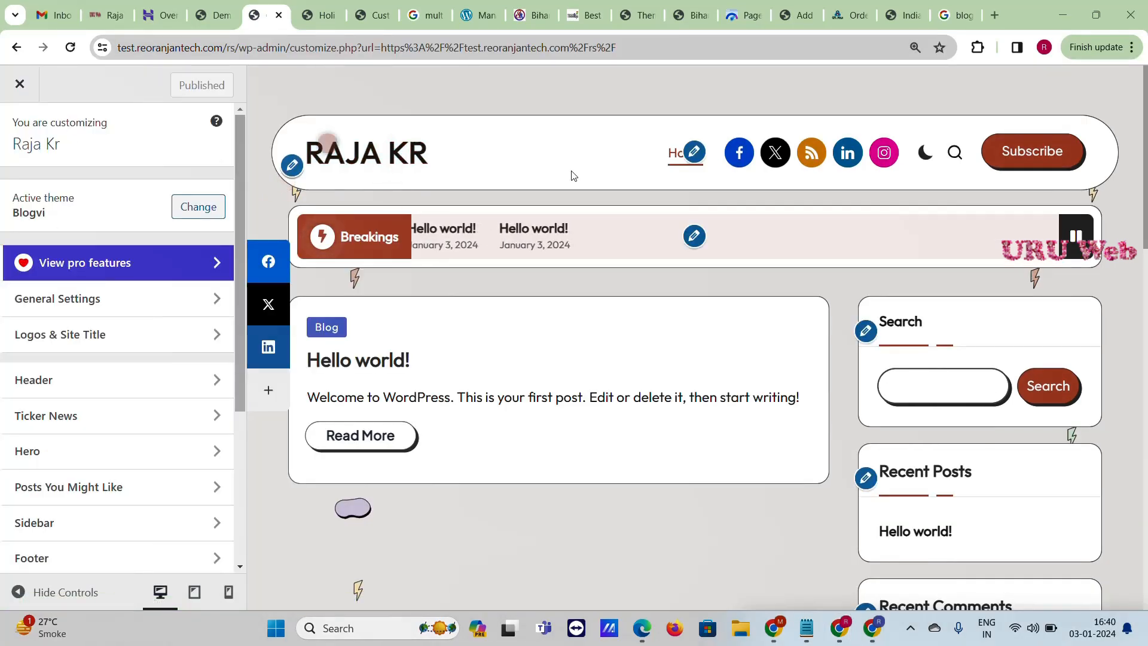
Step: Choose Full Width: Contained as the Site Layout in the general layout settings
click(91, 305)
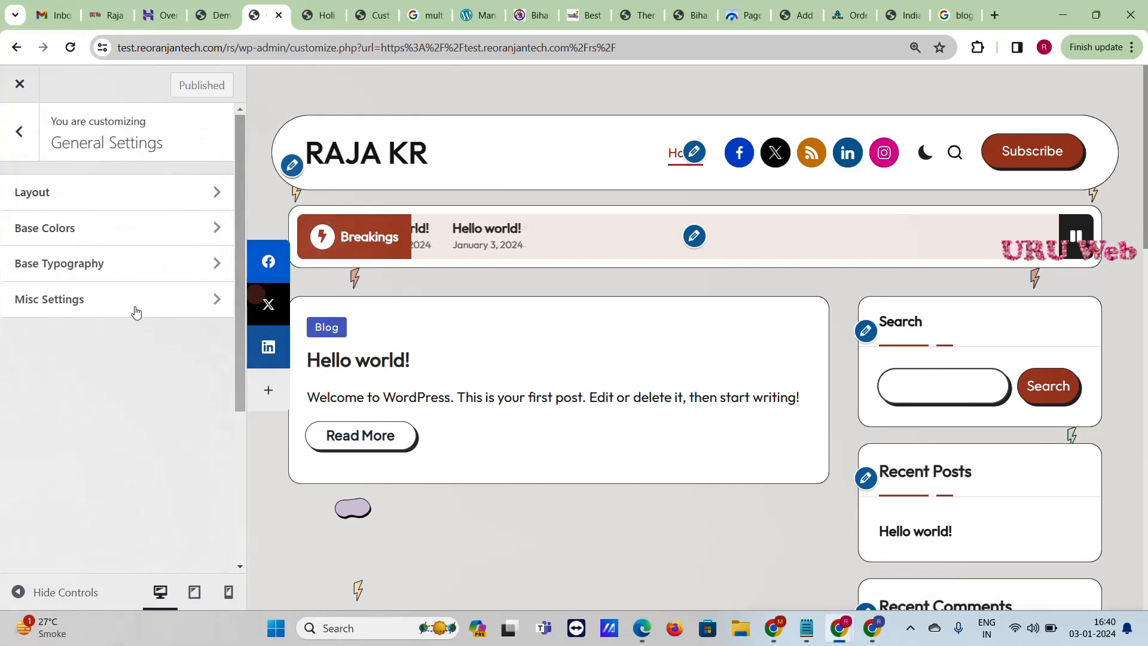
click(96, 193)
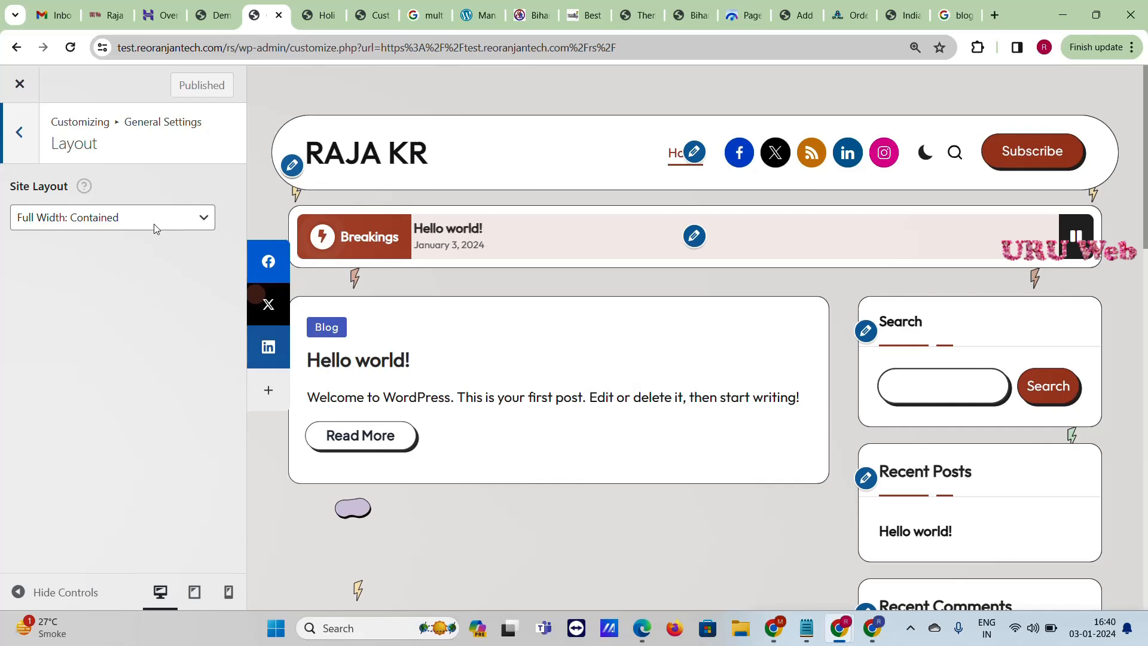
click(155, 226)
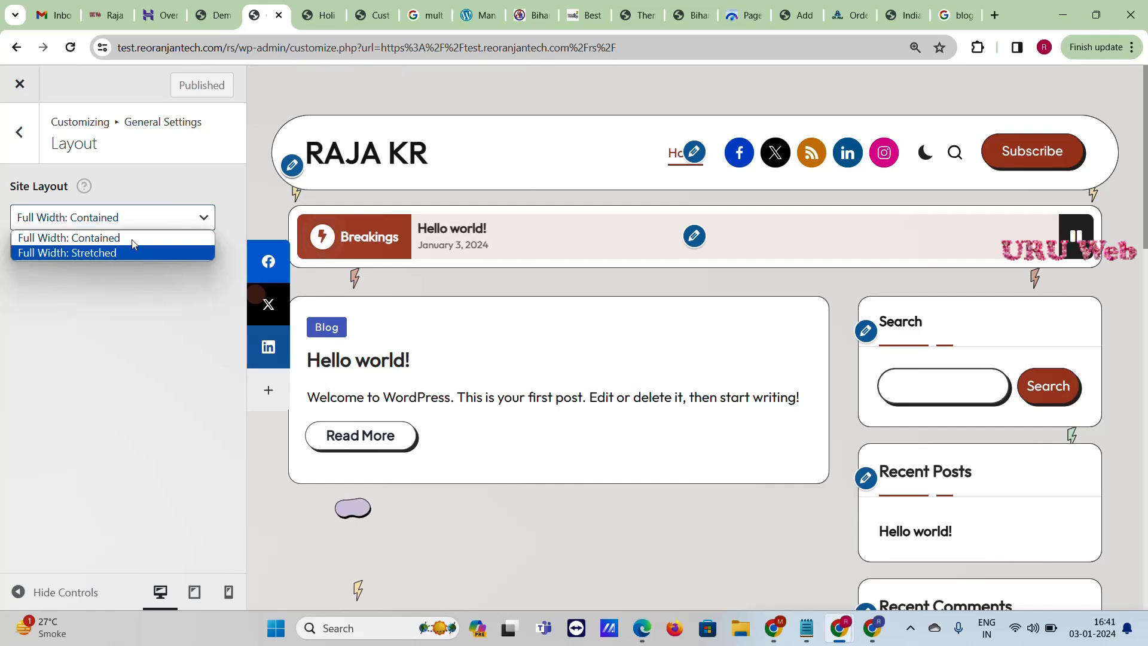
click(128, 237)
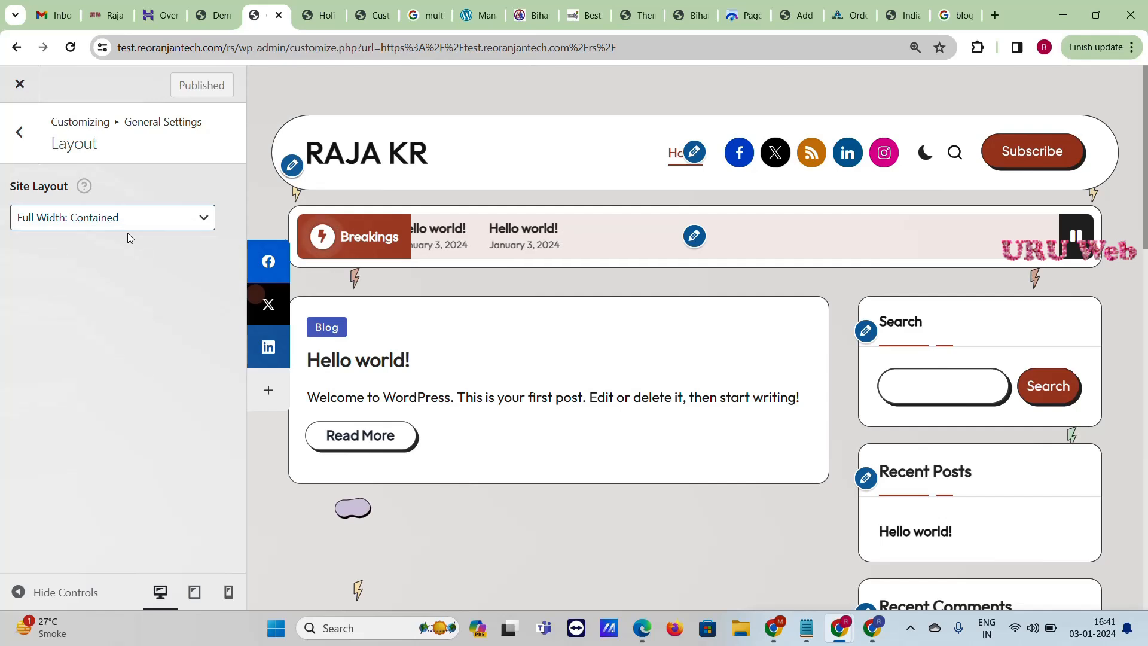
click(20, 132)
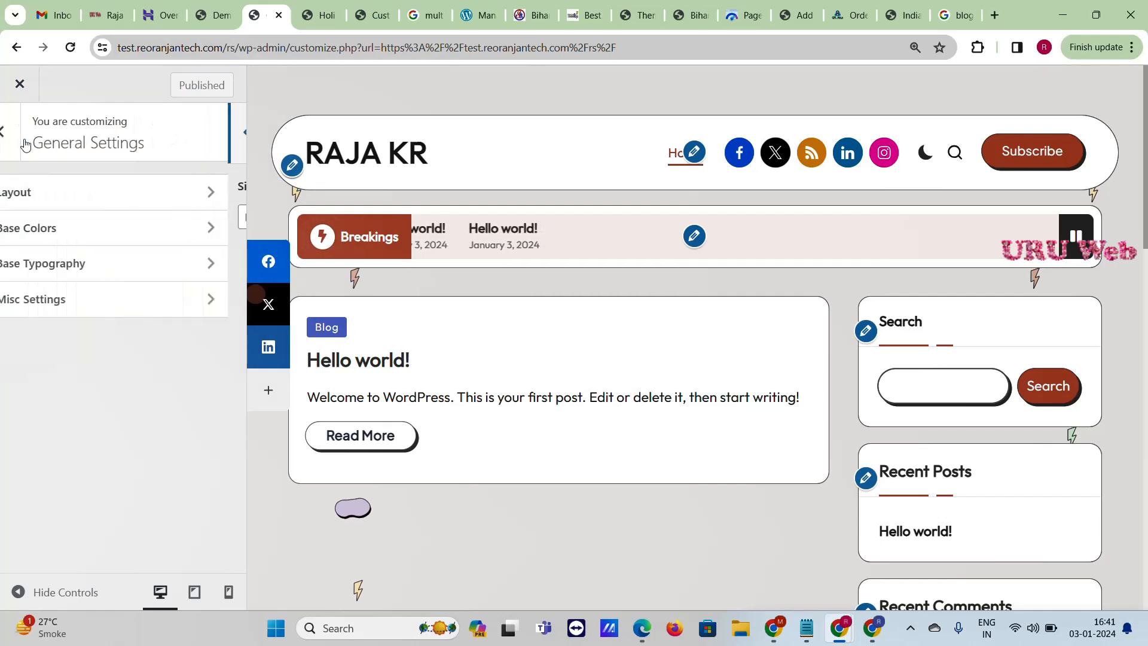
Step: Set the accent color in the base colors to the preset blue #0554f2
click(88, 238)
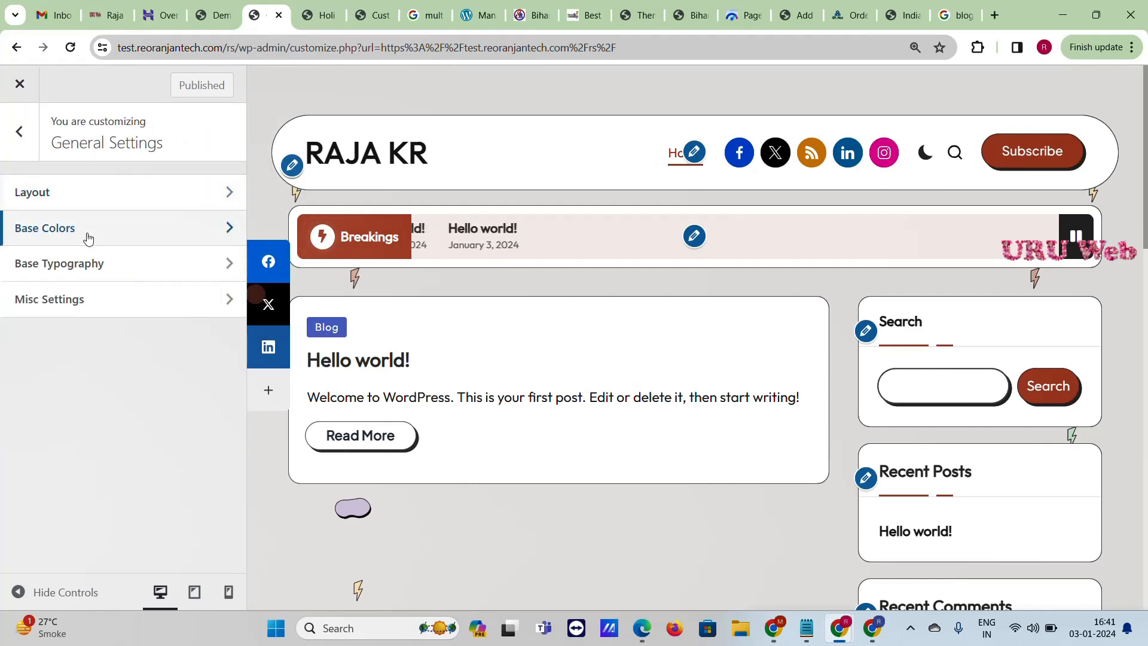
click(39, 223)
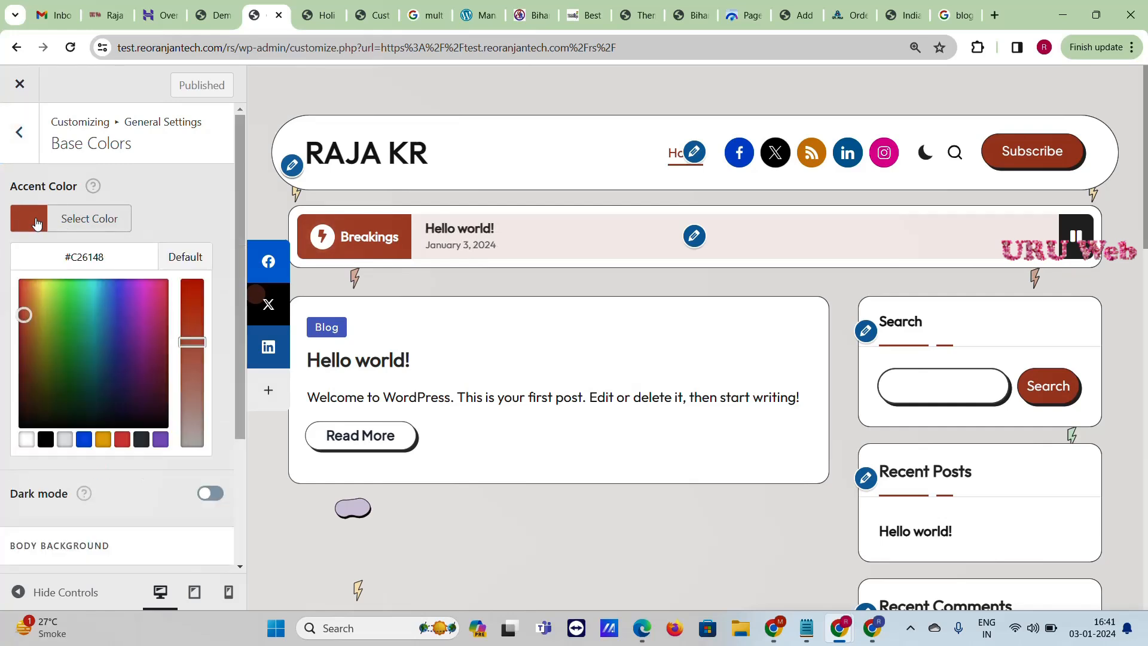
click(84, 440)
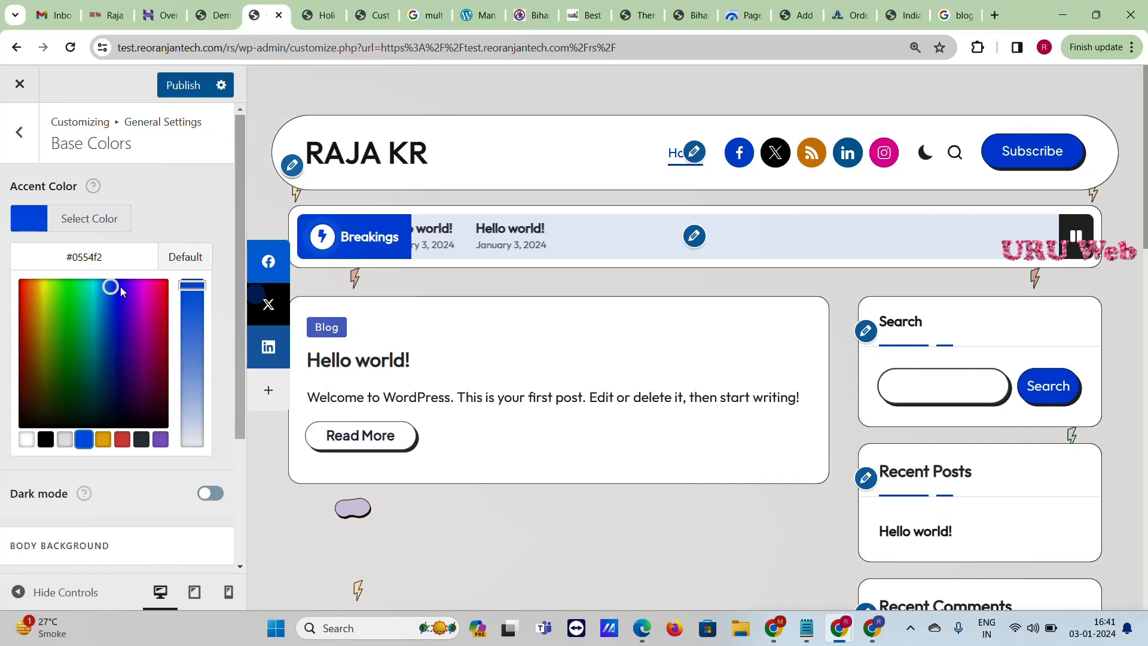
click(17, 135)
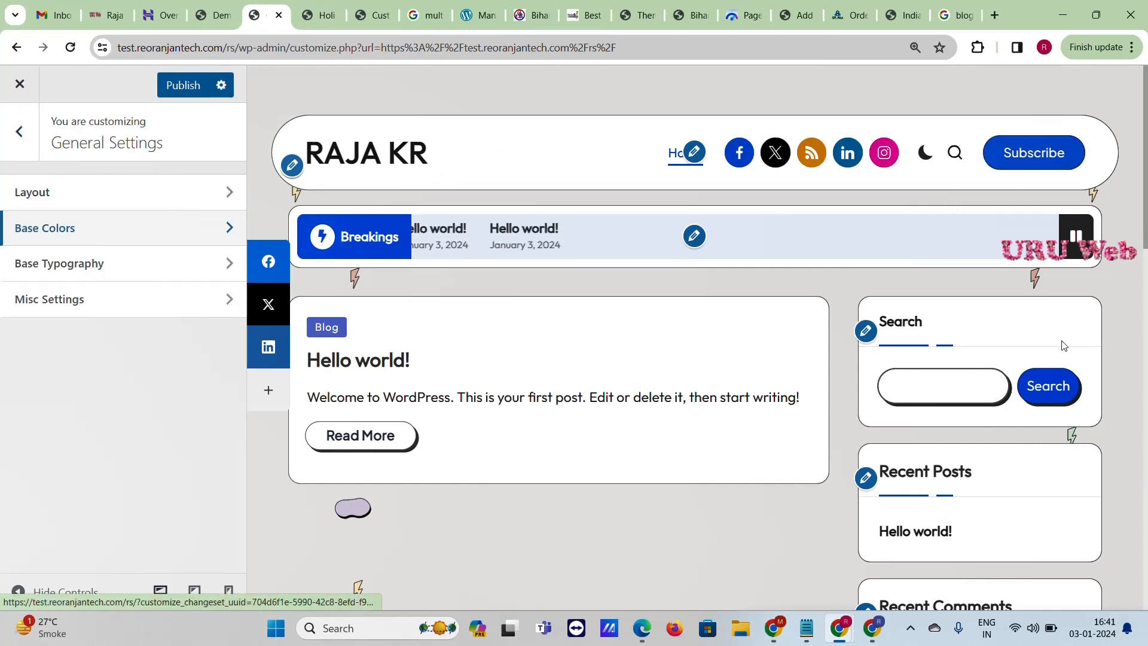
Step: Try Over the Rainbow as the body typography's font family, and switch it back to Outfit
click(117, 264)
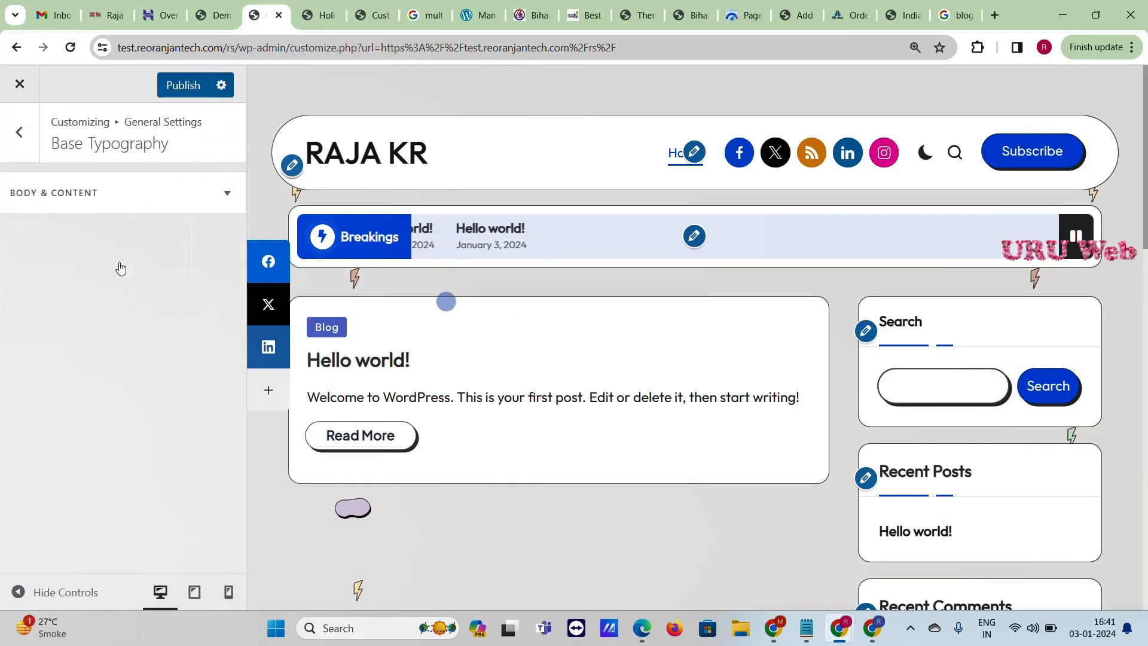
click(195, 192)
click(219, 241)
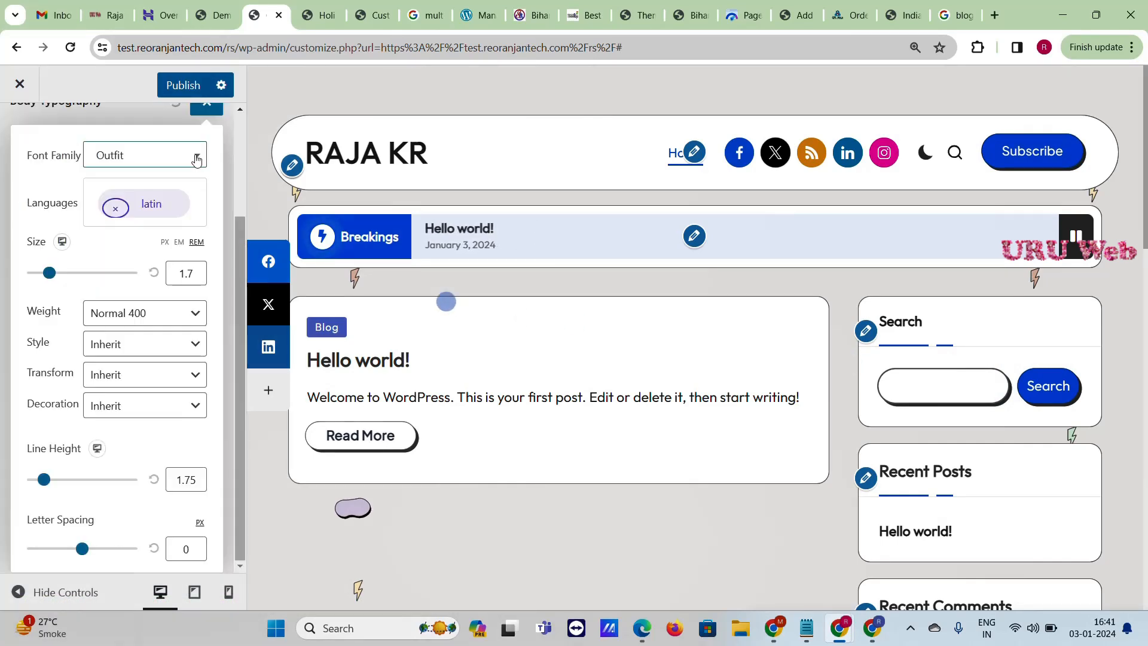
click(197, 158)
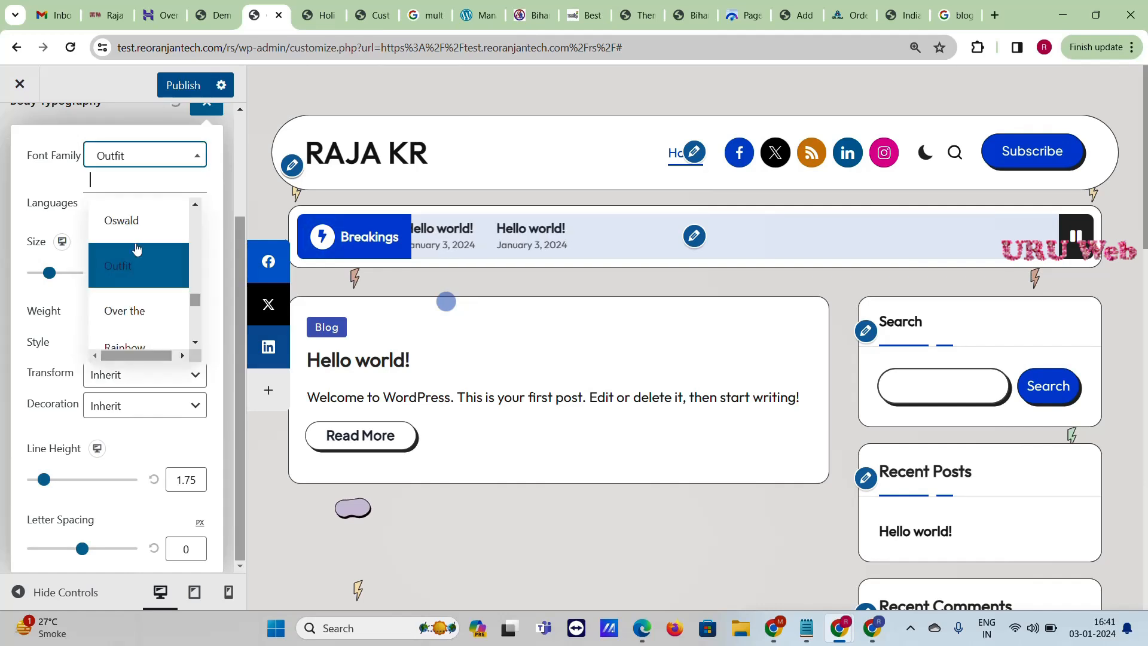
click(126, 321)
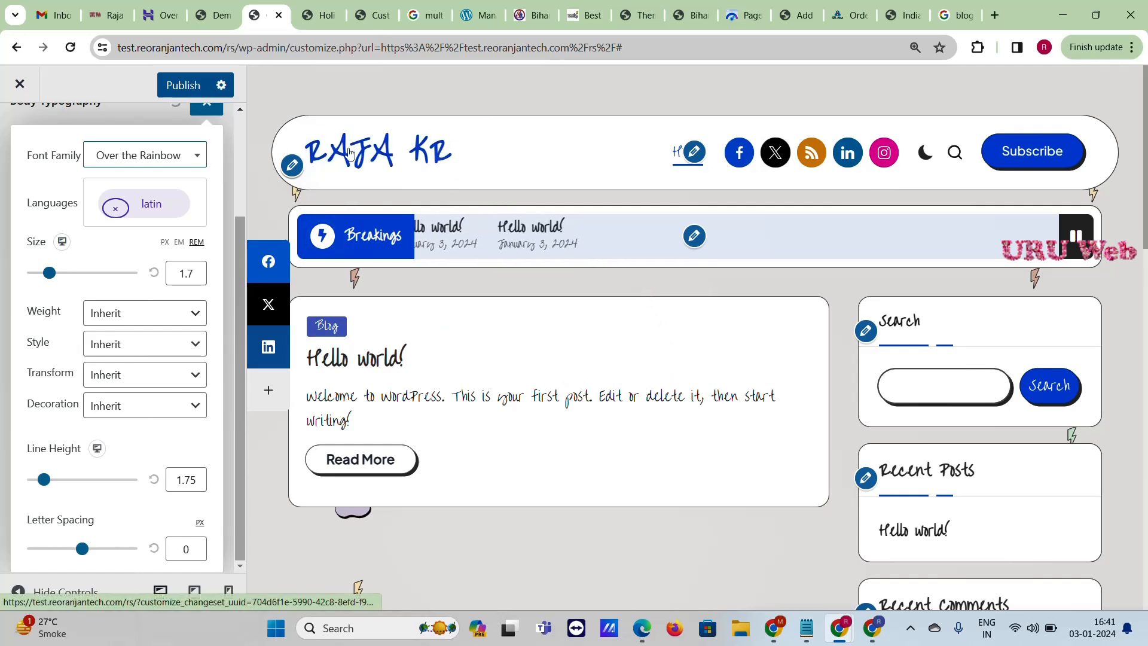
click(189, 165)
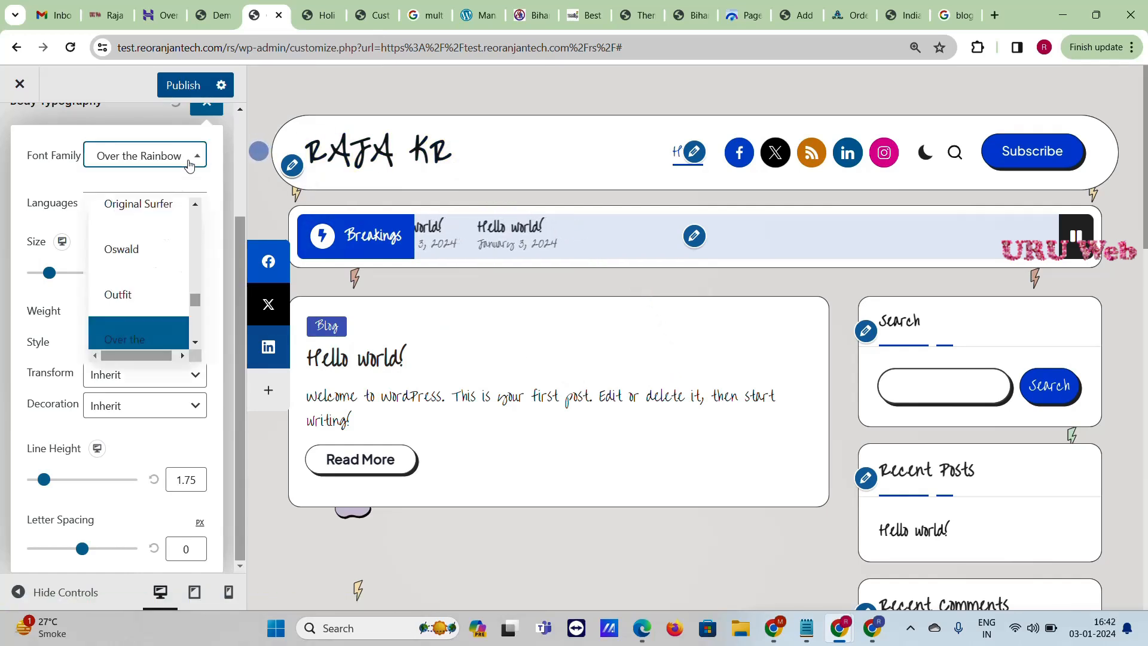
click(142, 302)
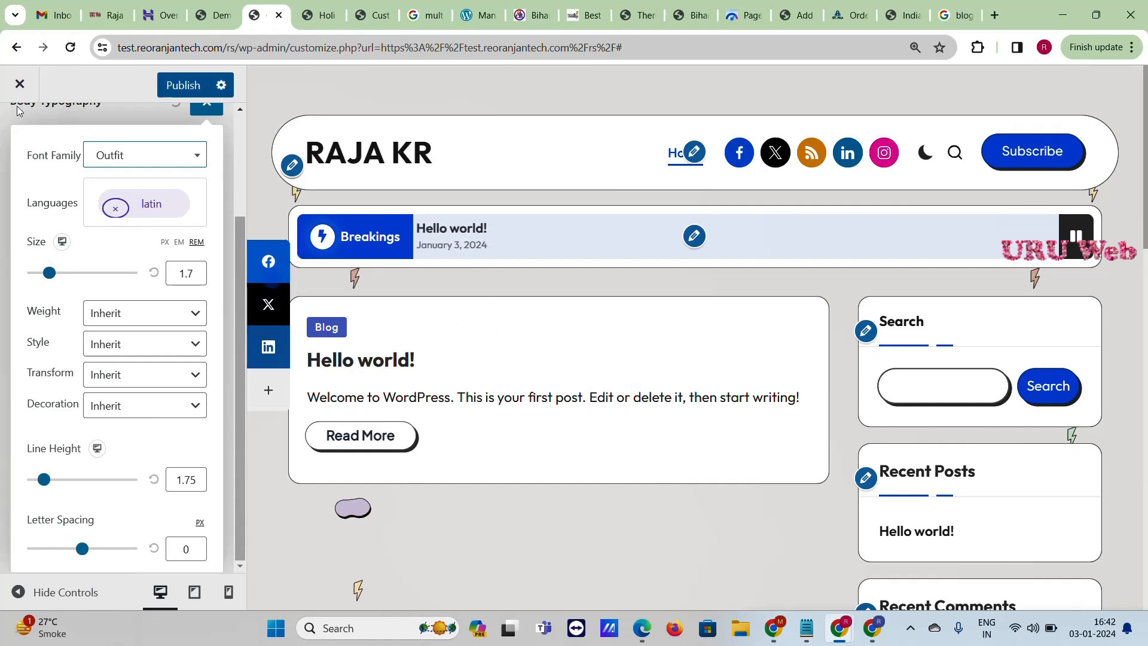
click(17, 125)
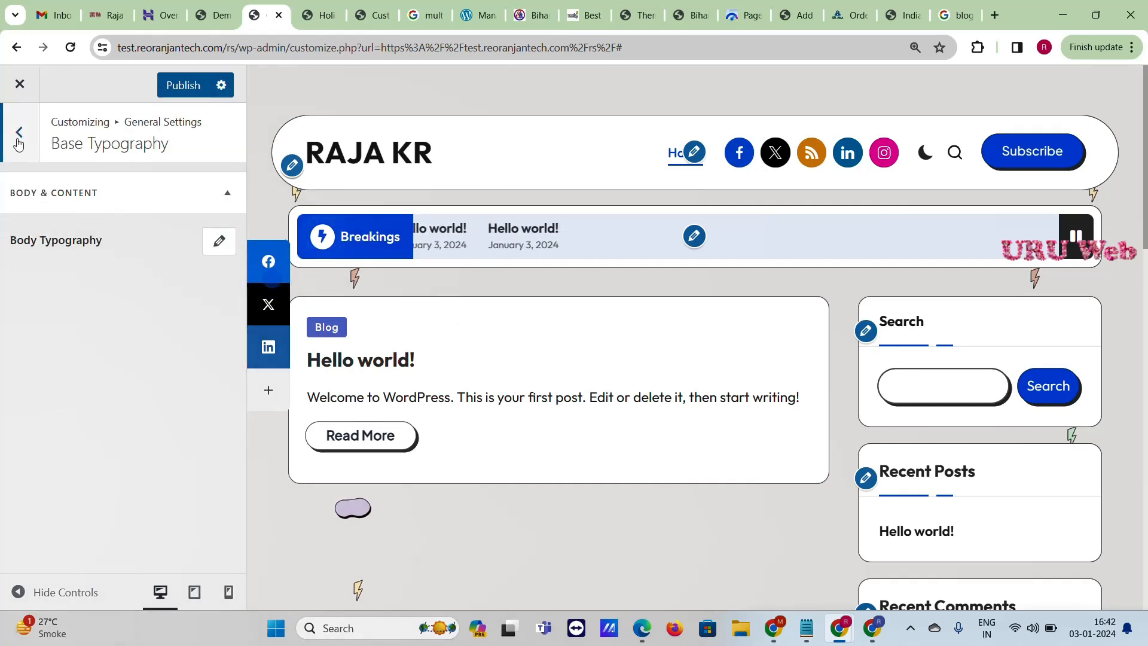
click(18, 138)
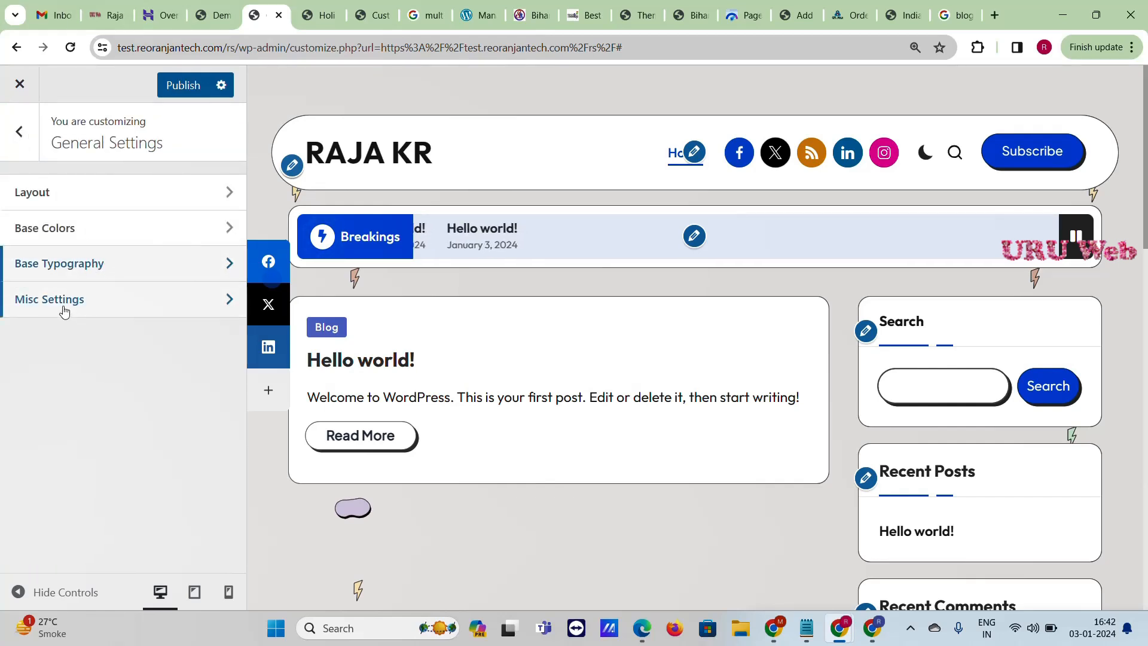
Step: Upload Untitled-2 (1).png from the Downloads folder as the site's logo in the Logos & Site Title settings
click(19, 131)
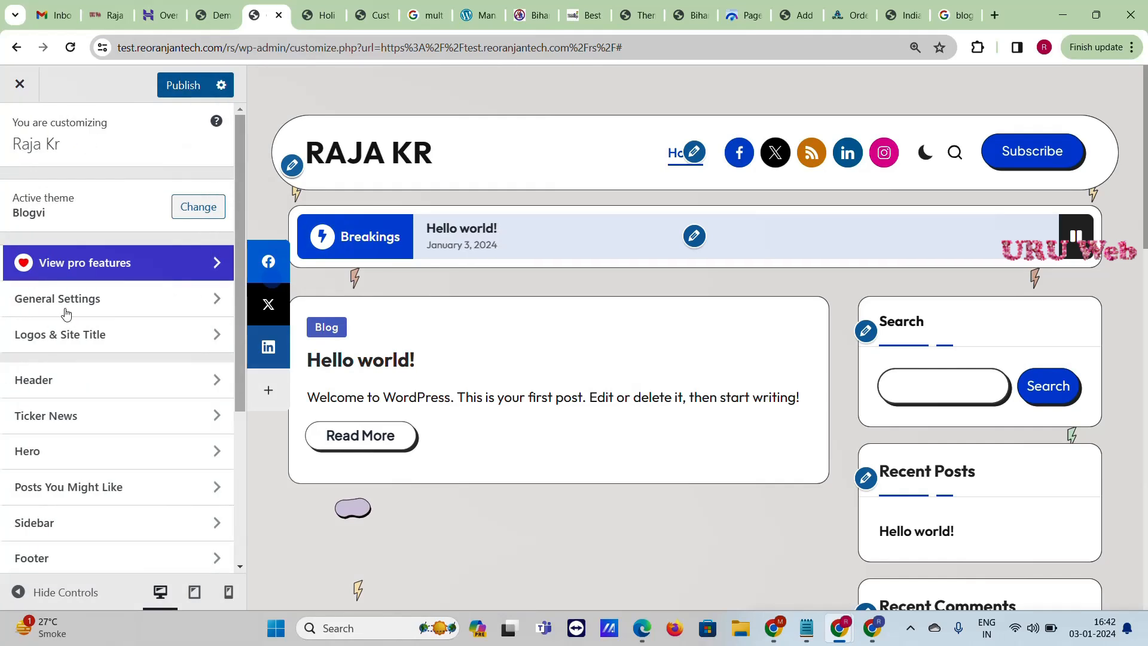
click(66, 336)
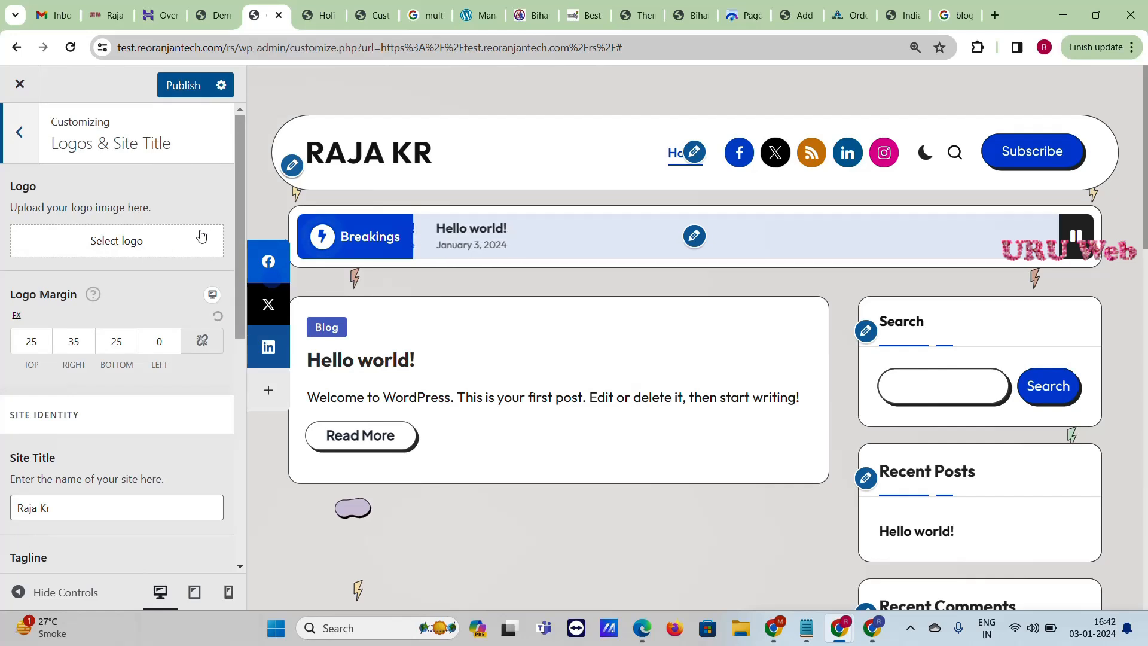
click(116, 242)
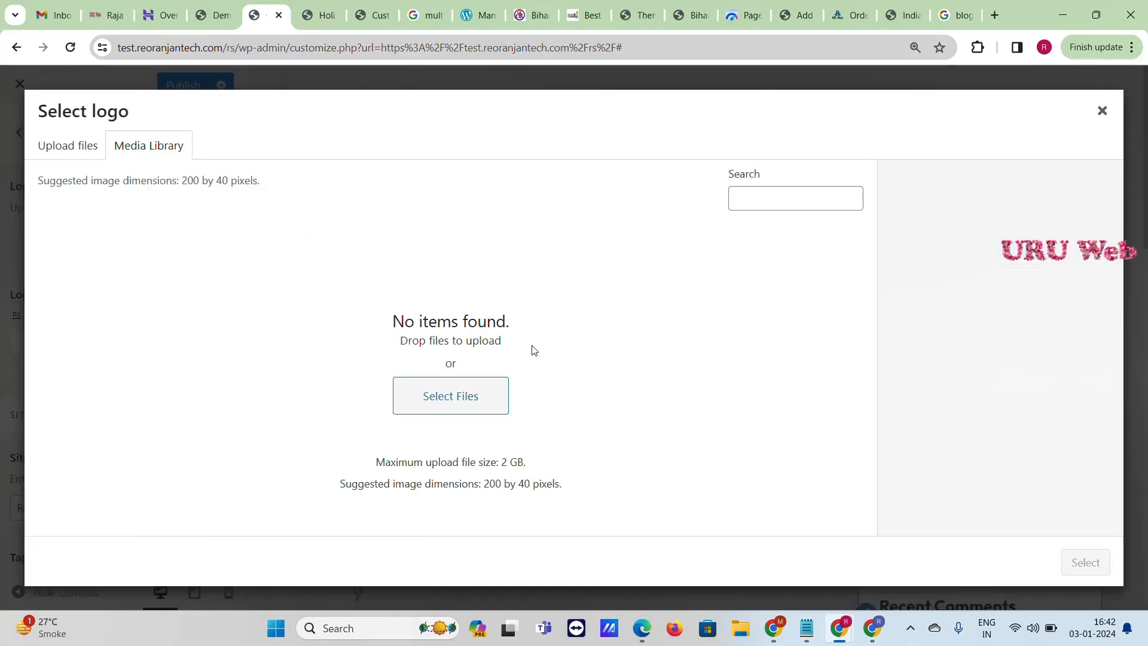
click(476, 400)
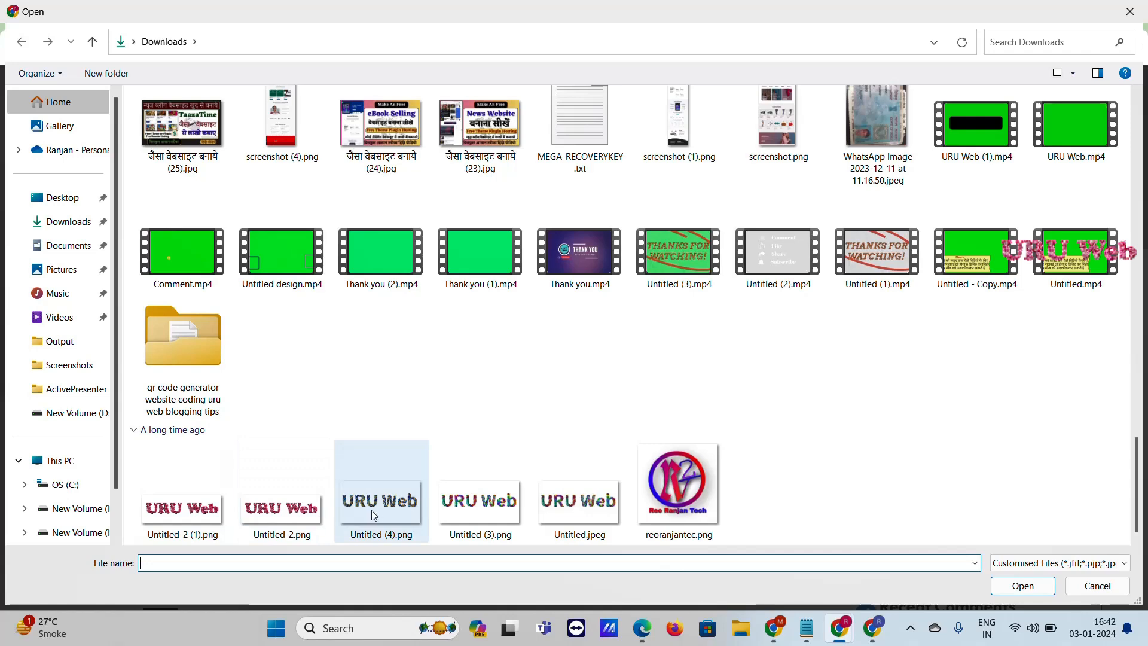
click(197, 514)
double_click(218, 510)
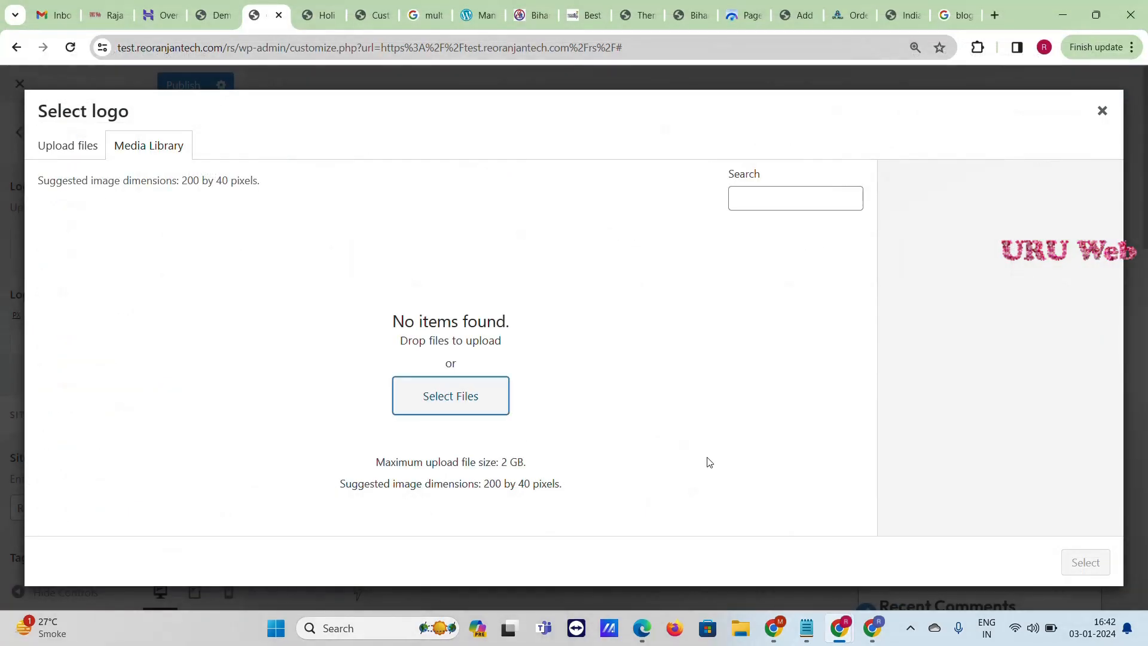
click(1086, 563)
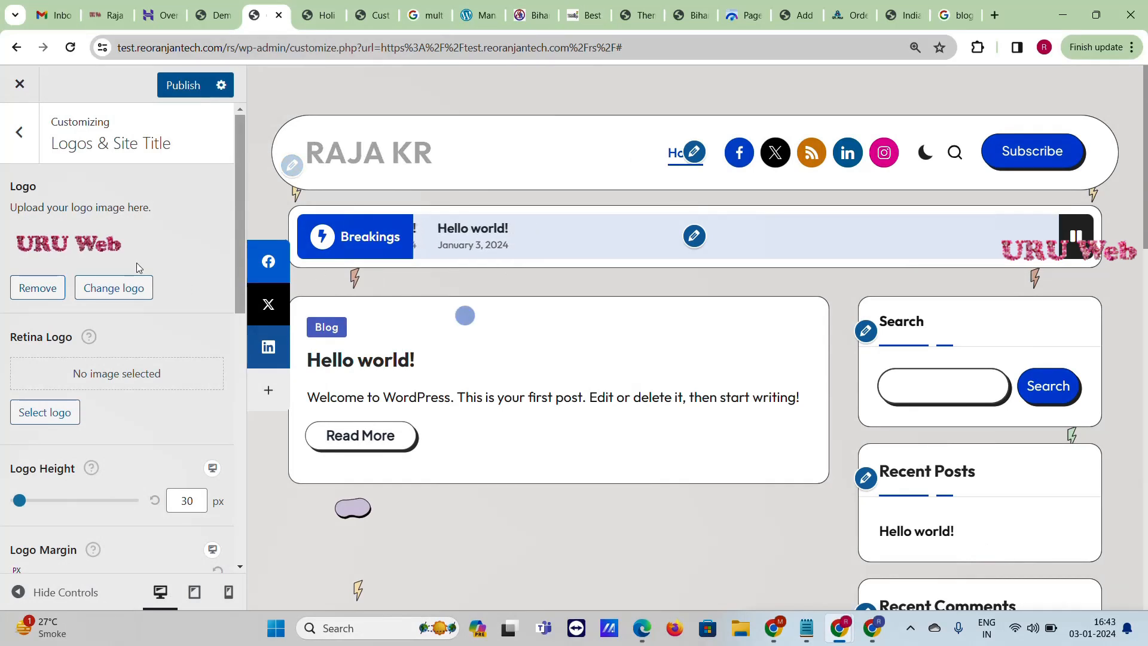
Step: Set the uploaded URU Web image from the media library as the retina logo
scroll(77, 334, down, 2)
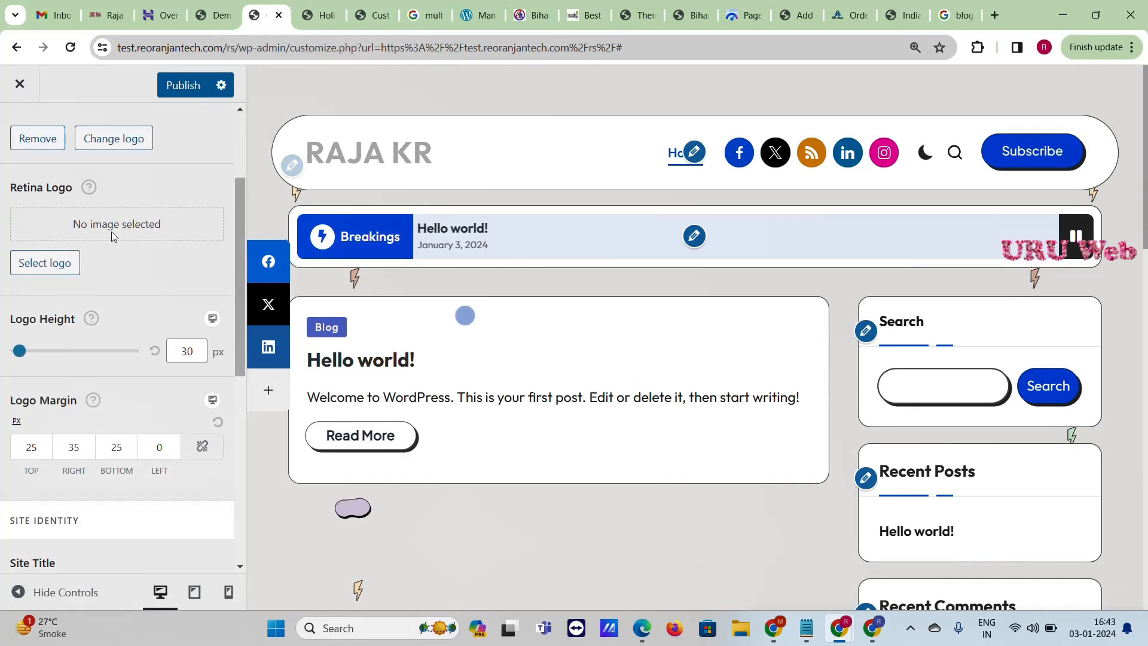
click(64, 264)
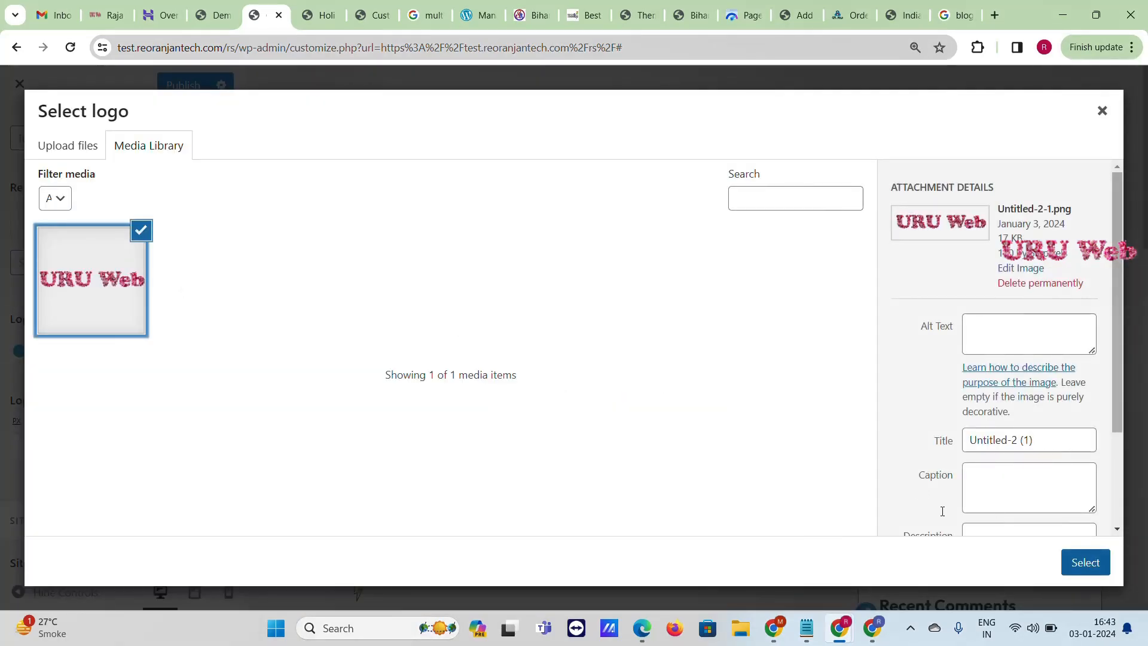
click(1087, 571)
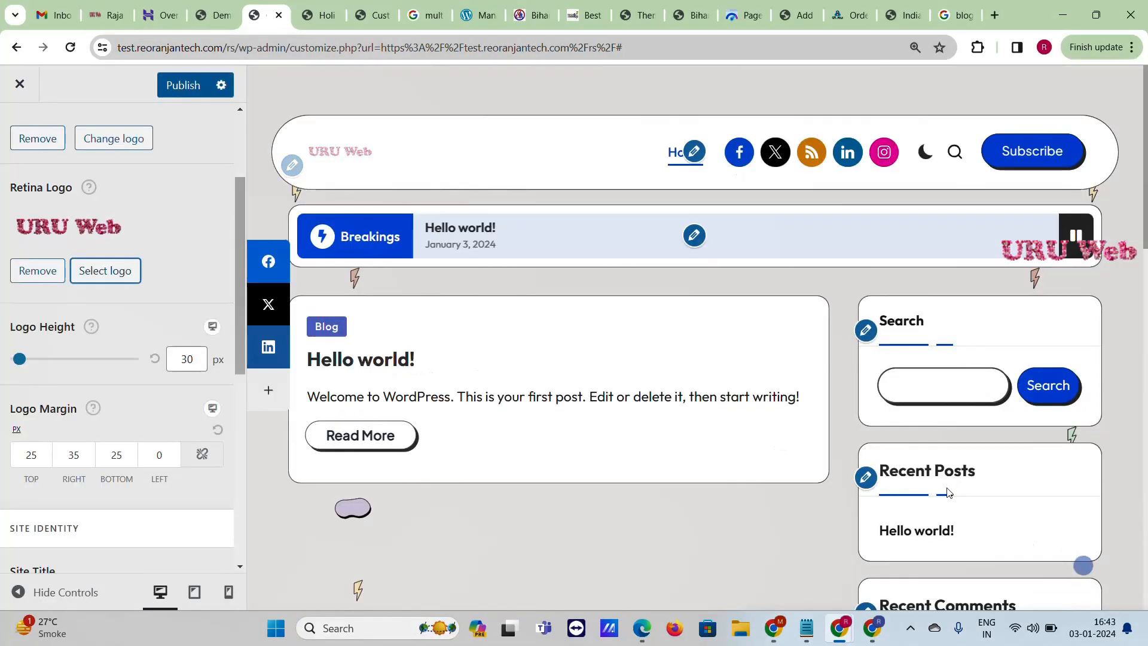
Step: Set the URU Web image from the media library as the site icon, without cropping it
scroll(30, 426, down, 5)
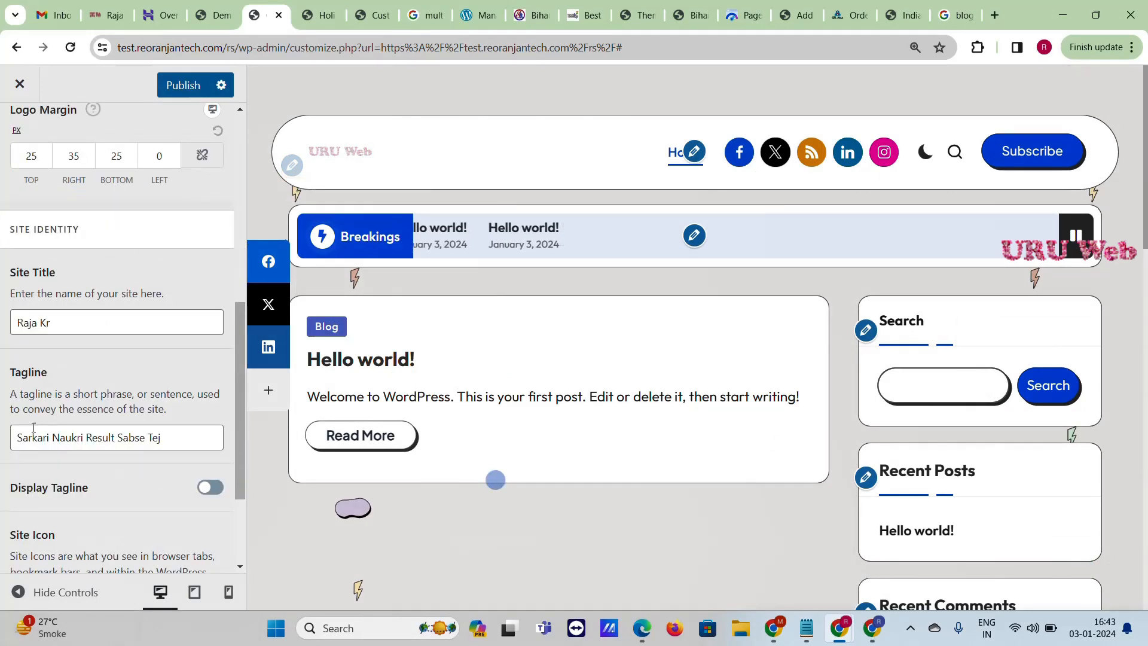
scroll(66, 353, down, 3)
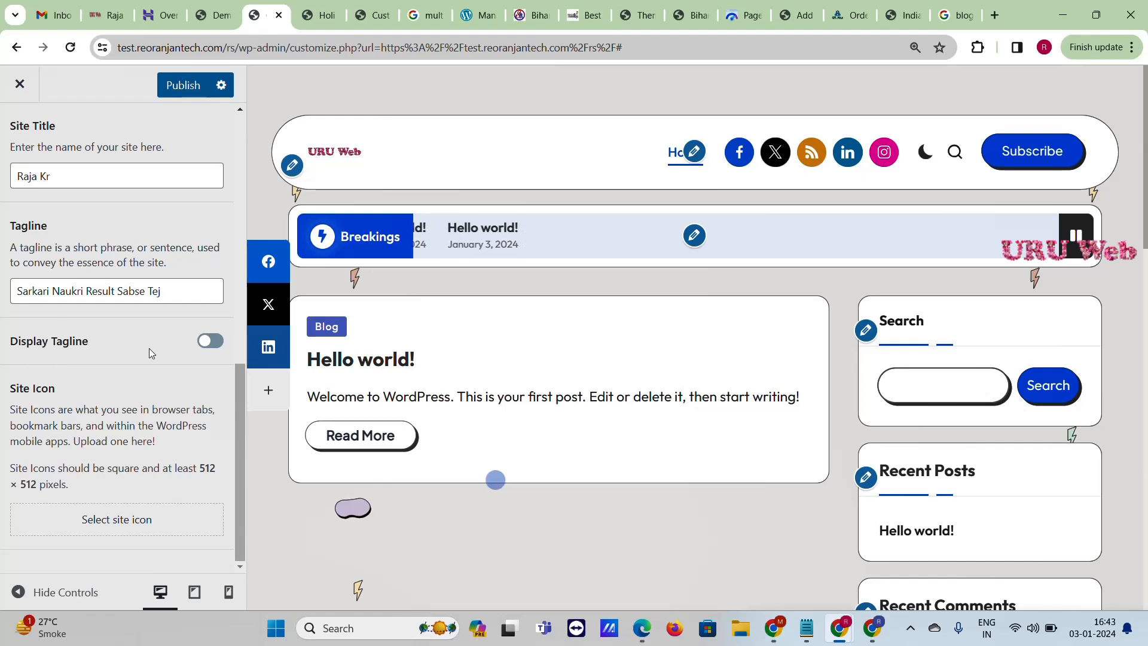
scroll(138, 345, up, 5)
scroll(139, 351, down, 5)
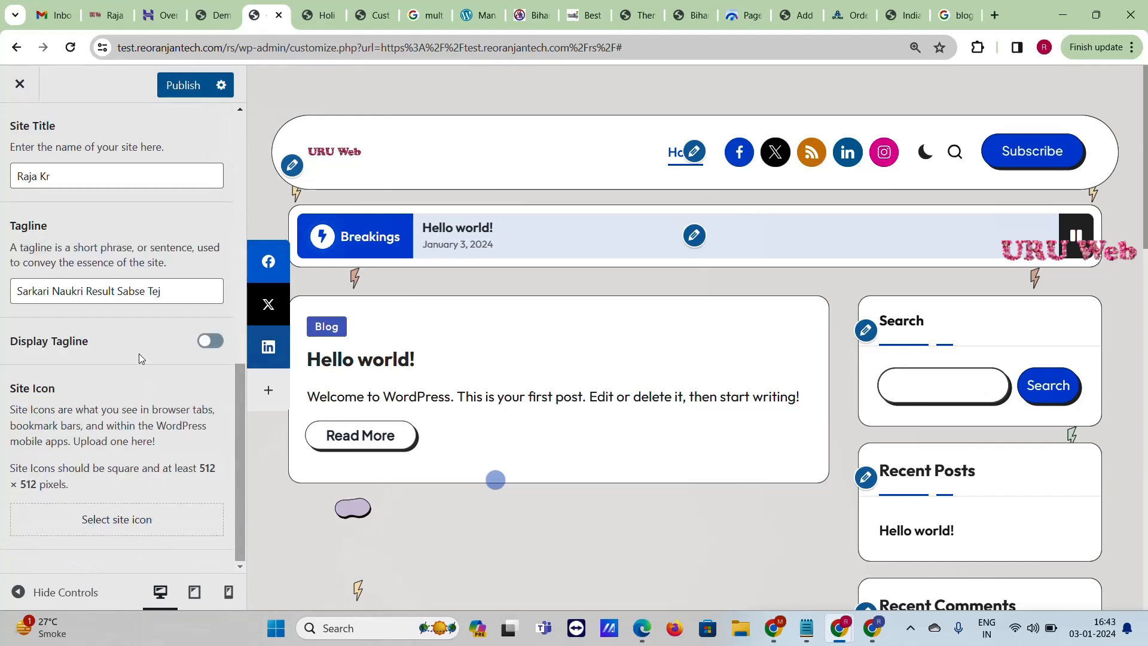
click(108, 526)
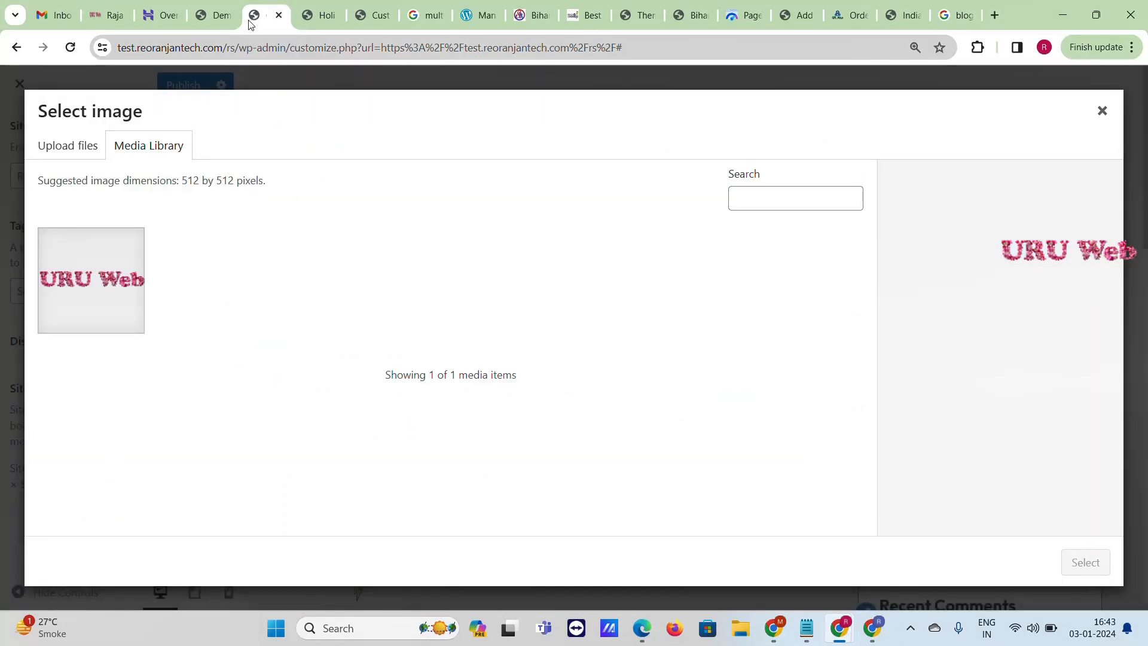
click(114, 281)
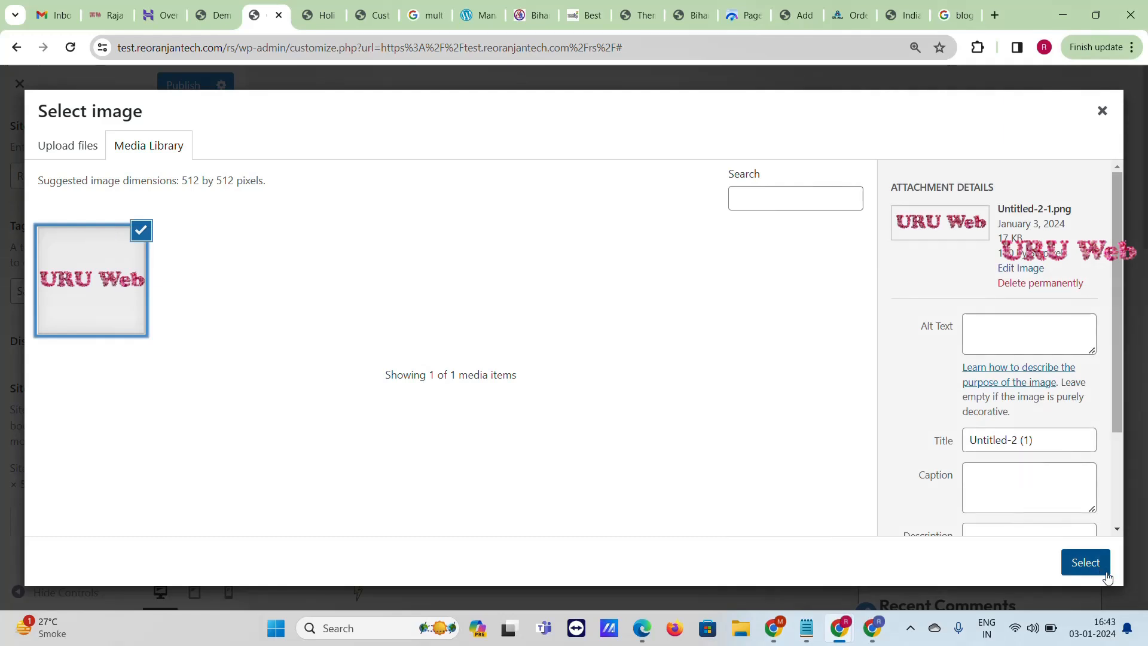
click(1086, 563)
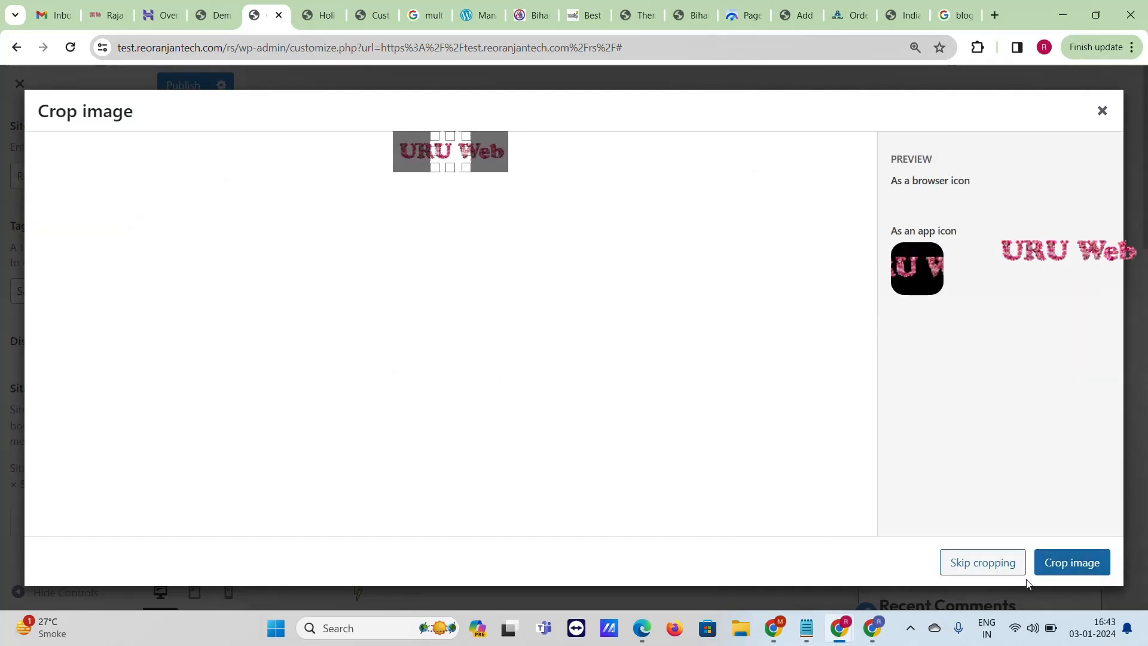
click(1003, 568)
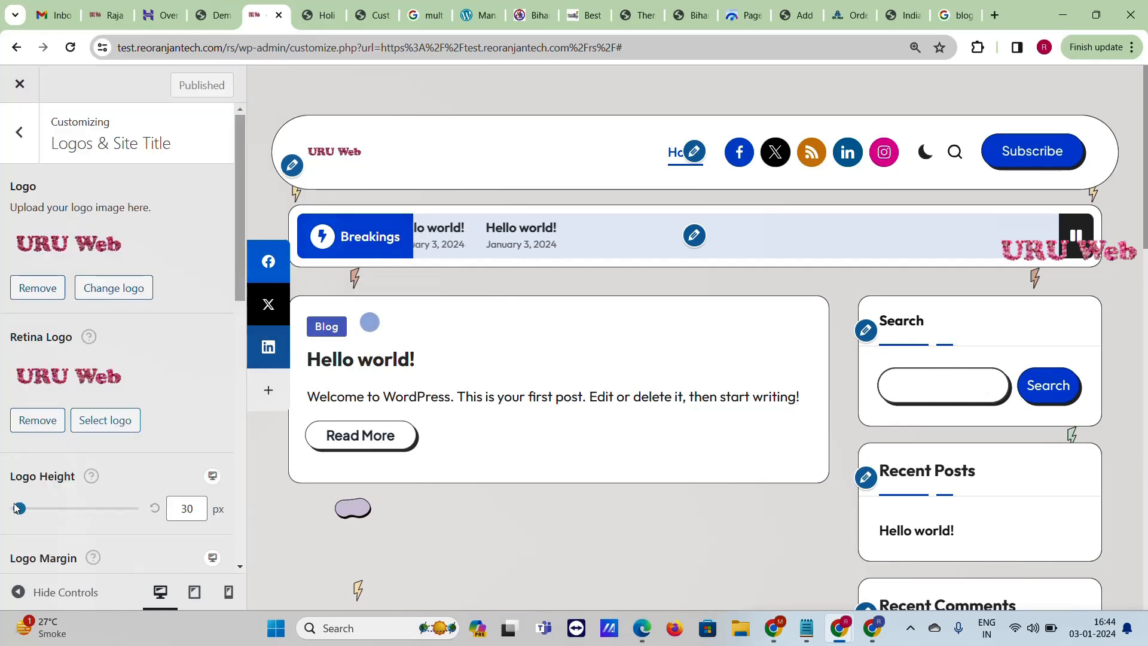
Step: Set the logo height to 810 px, and leave the Logos & Site Title settings
drag(16, 508, 110, 509)
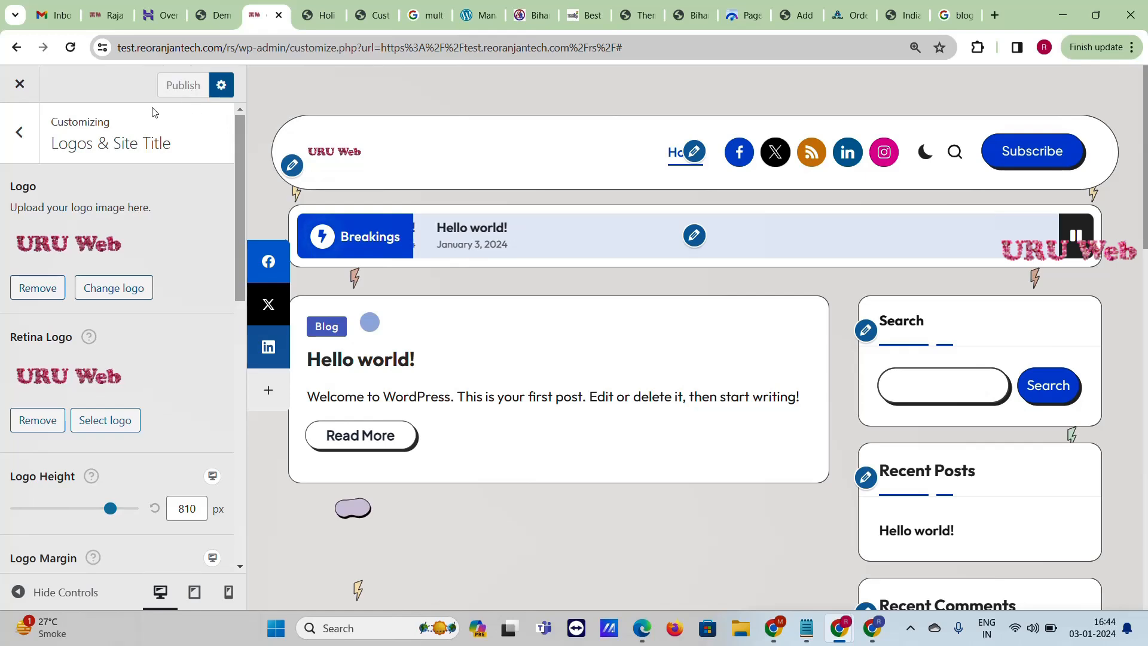
click(16, 154)
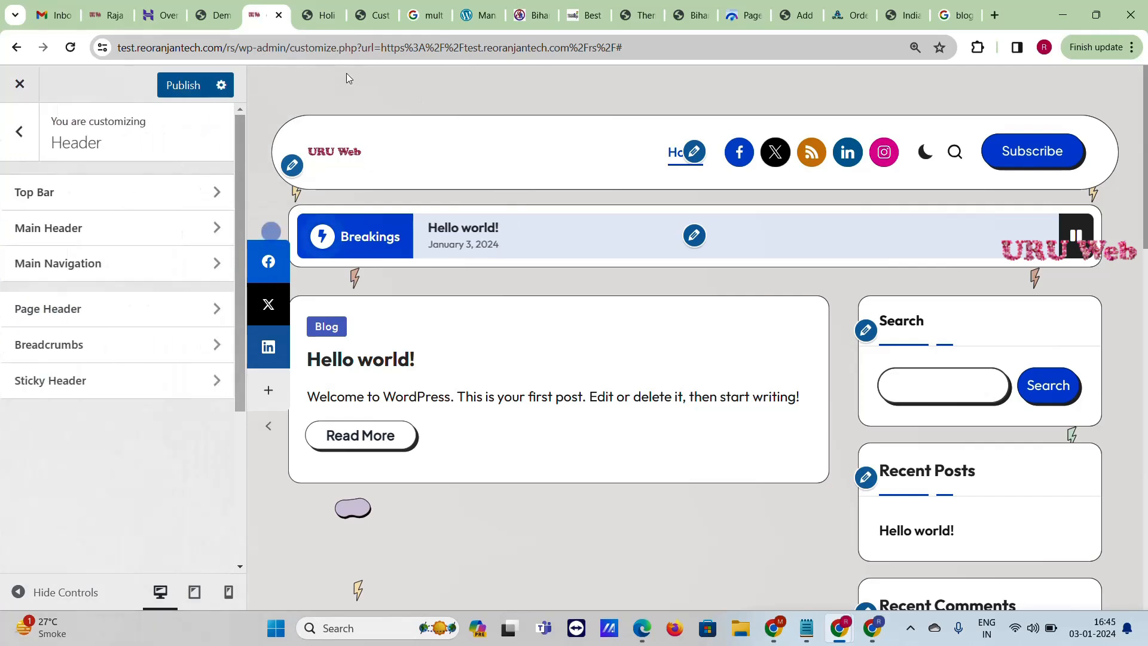
Step: Enable the top bar in the Header settings, and view the options of its two text widgets
click(54, 197)
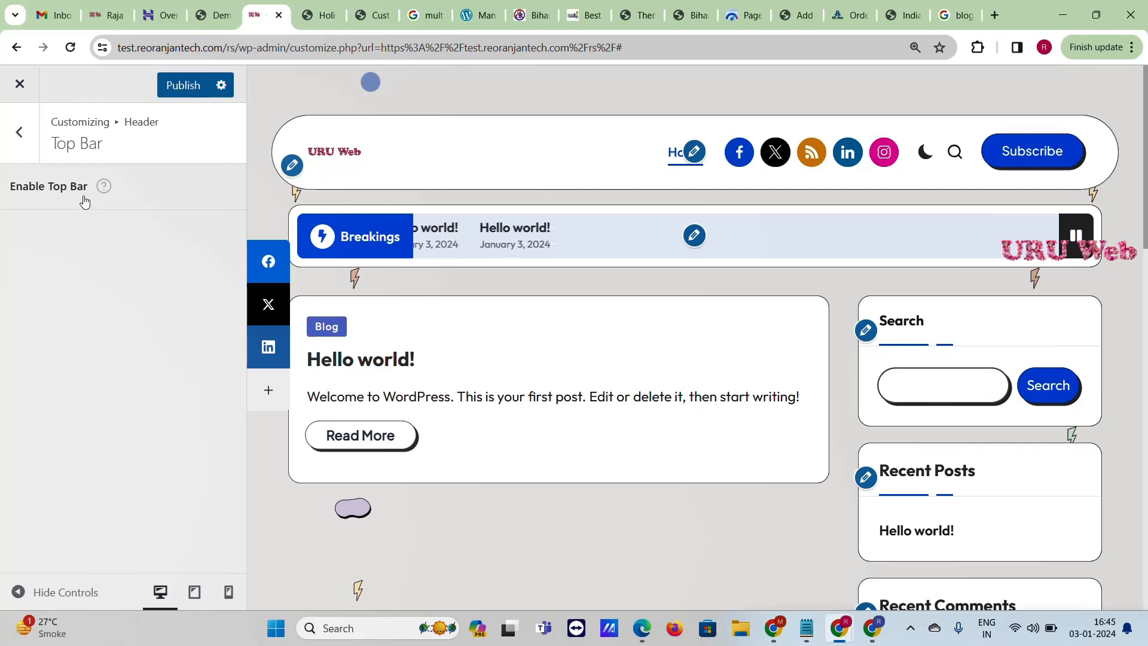
click(230, 187)
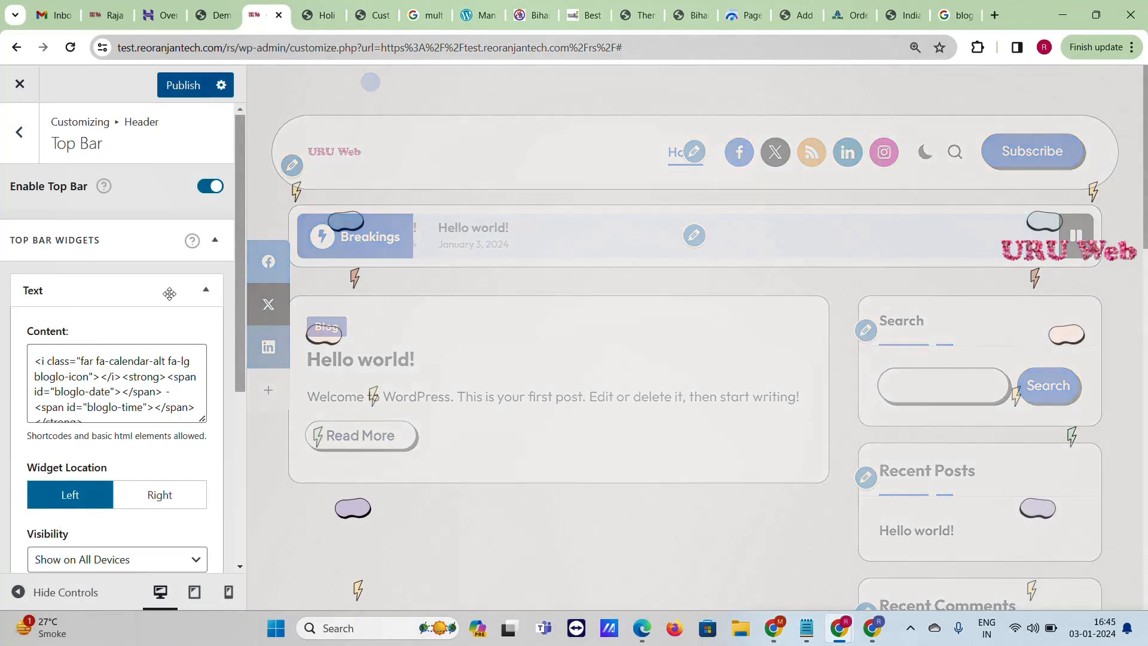
click(186, 290)
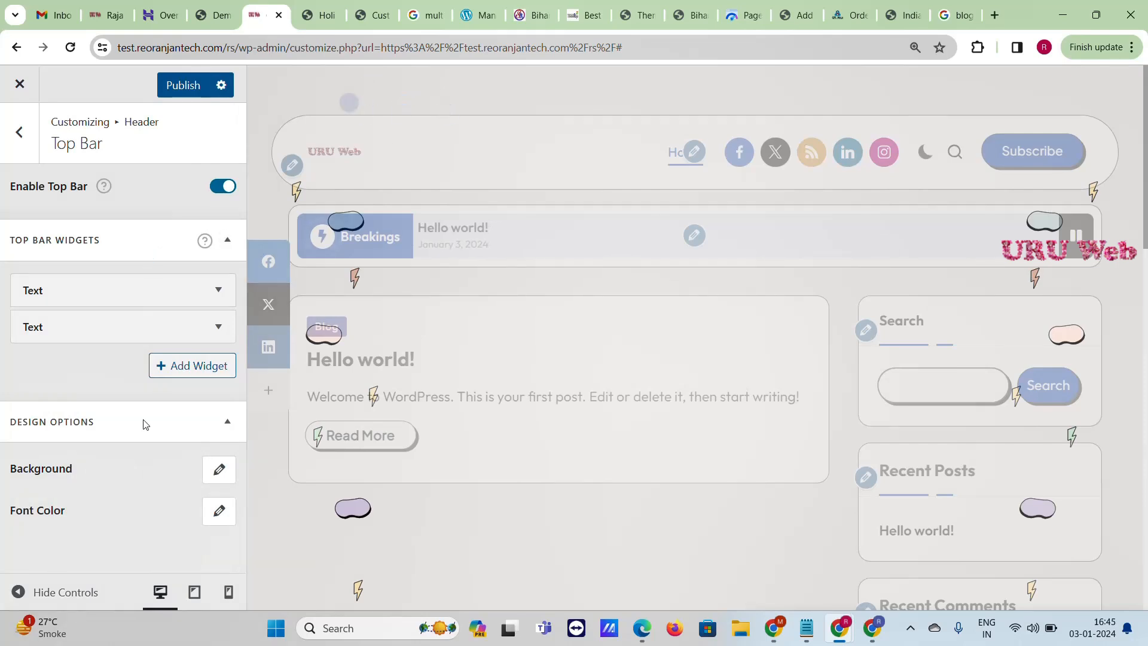
click(218, 326)
scroll(137, 427, down, 3)
scroll(137, 427, down, 4)
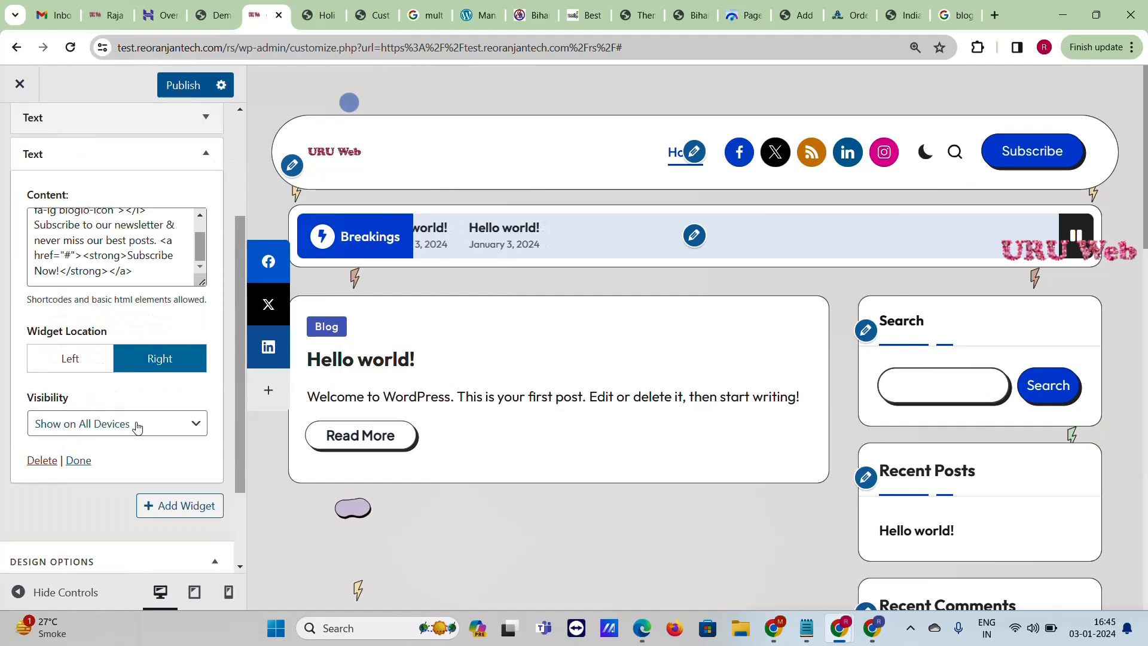
Step: Set the top bar's solid background color to the preset blue #0554f2
click(205, 497)
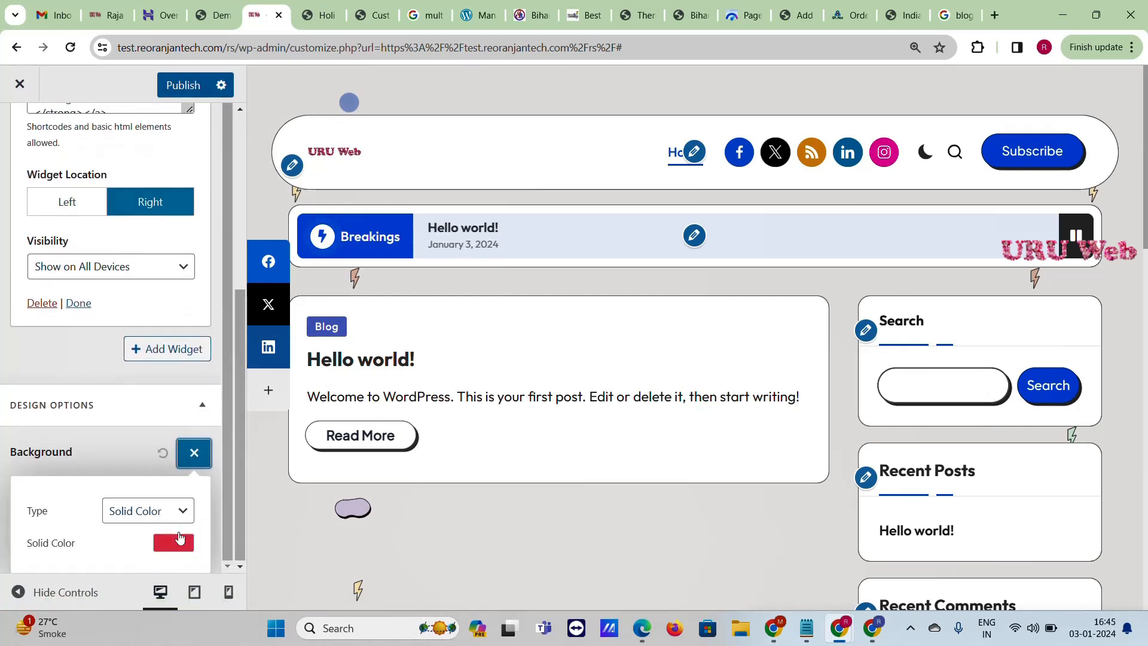
click(172, 546)
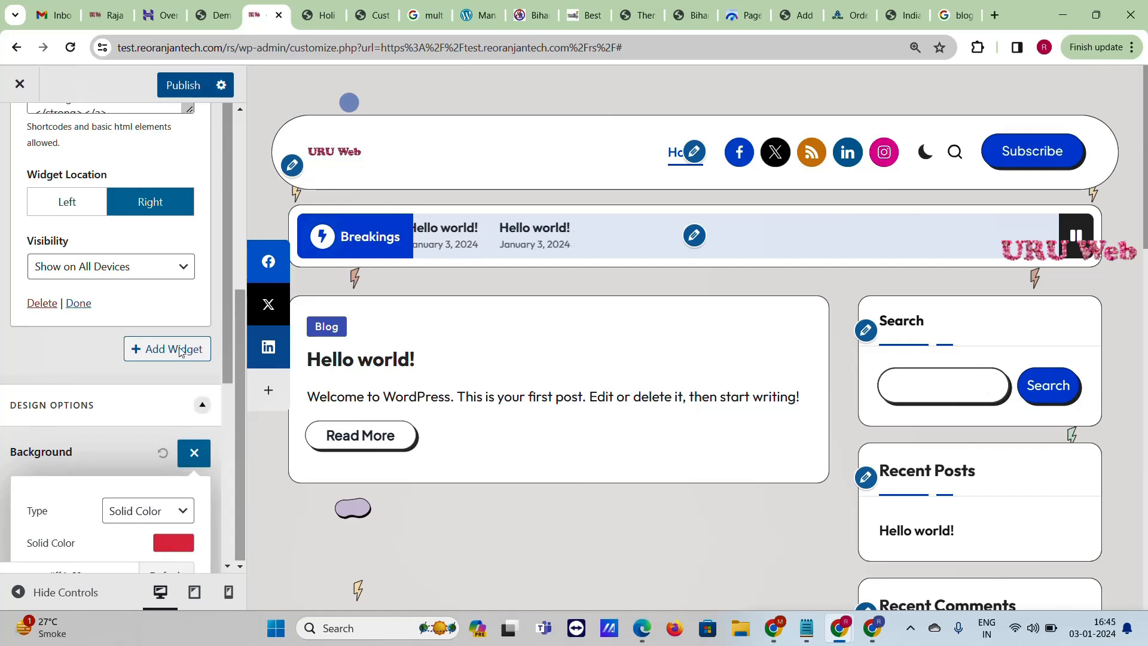
scroll(180, 359, down, 4)
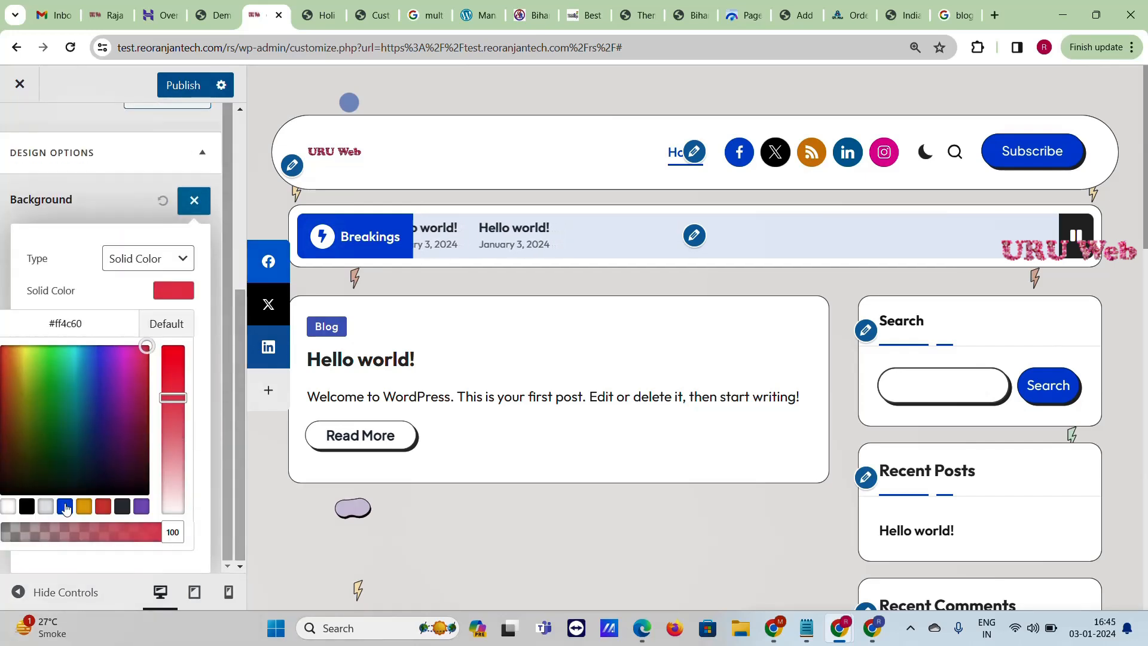
click(65, 508)
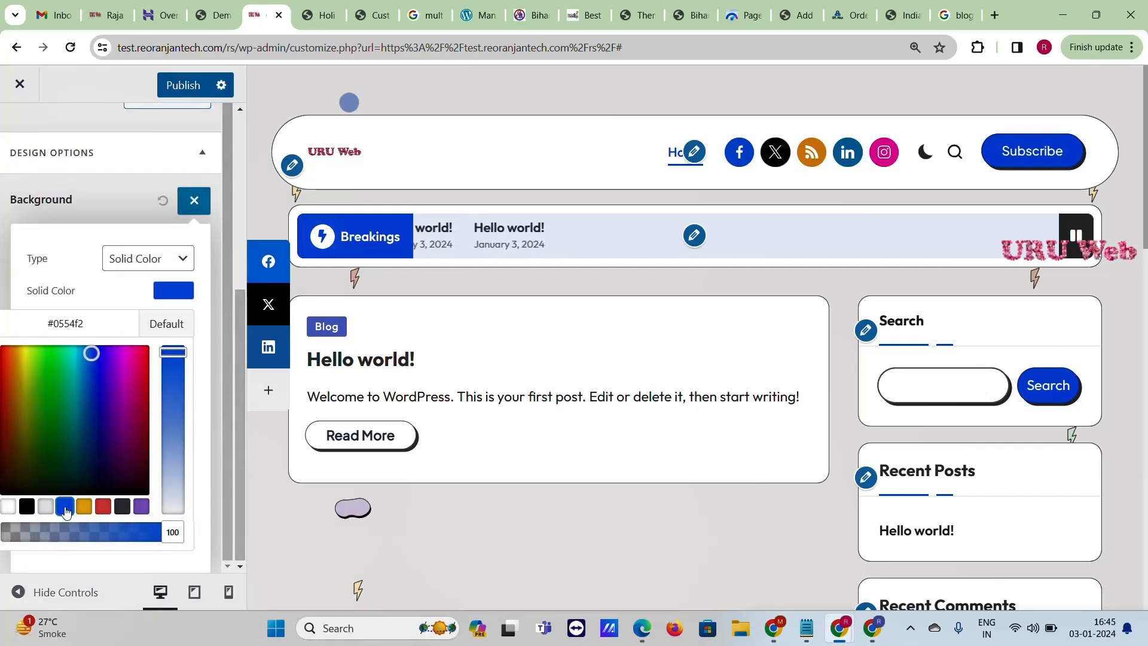
click(105, 216)
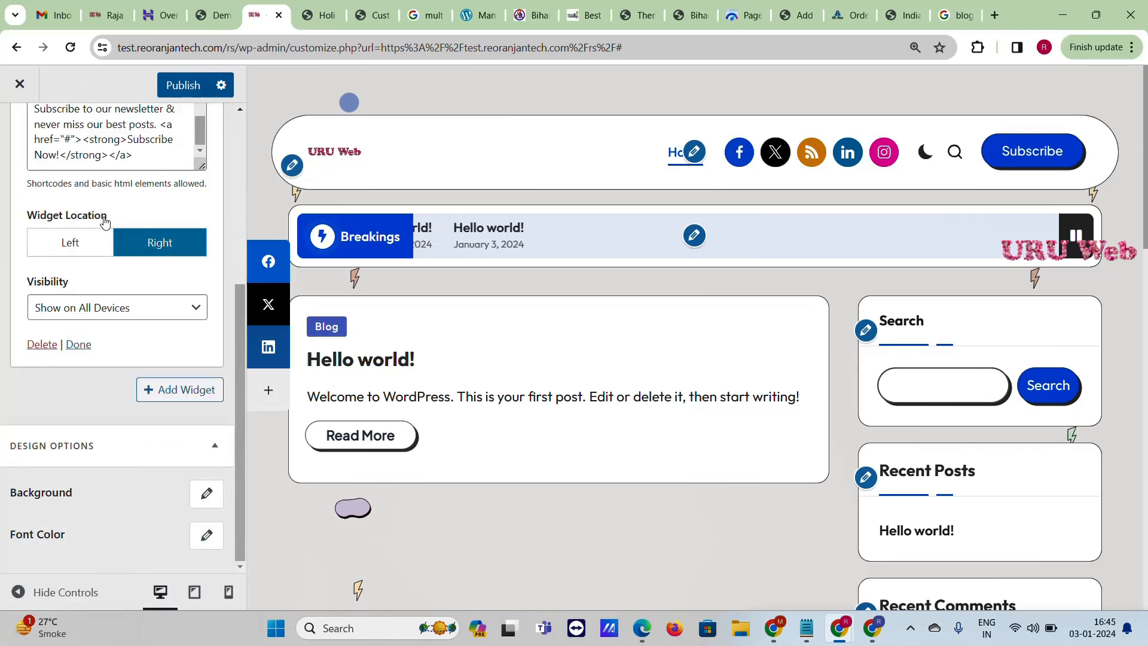
Step: View the top bar's font color options, and return to the Header settings
click(204, 548)
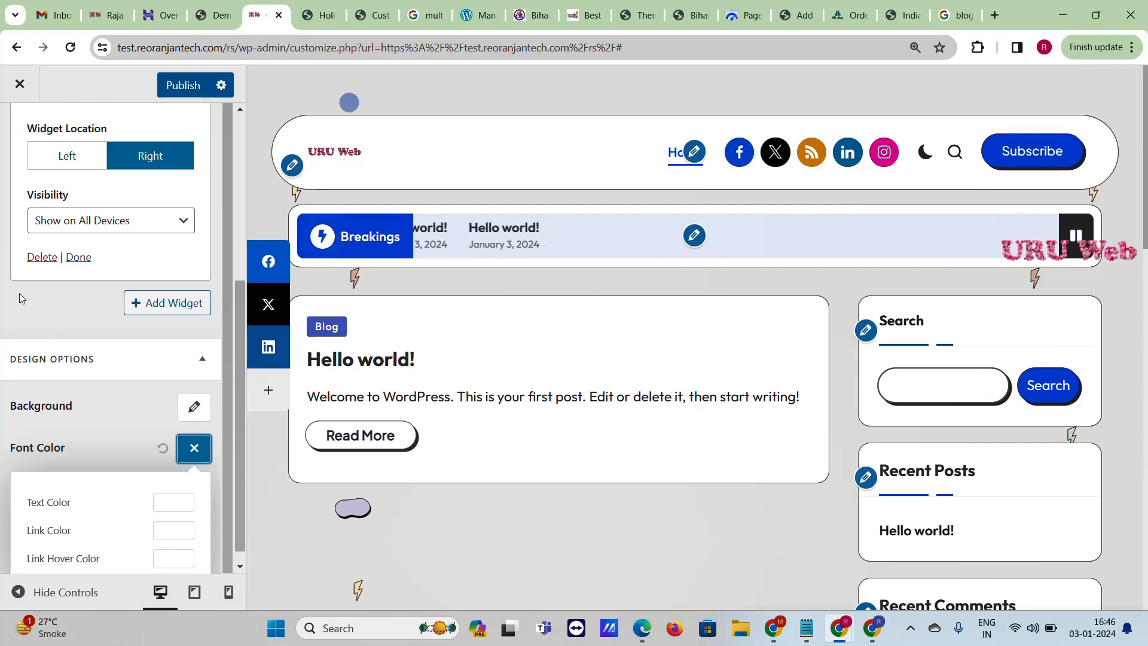
scroll(19, 285, up, 8)
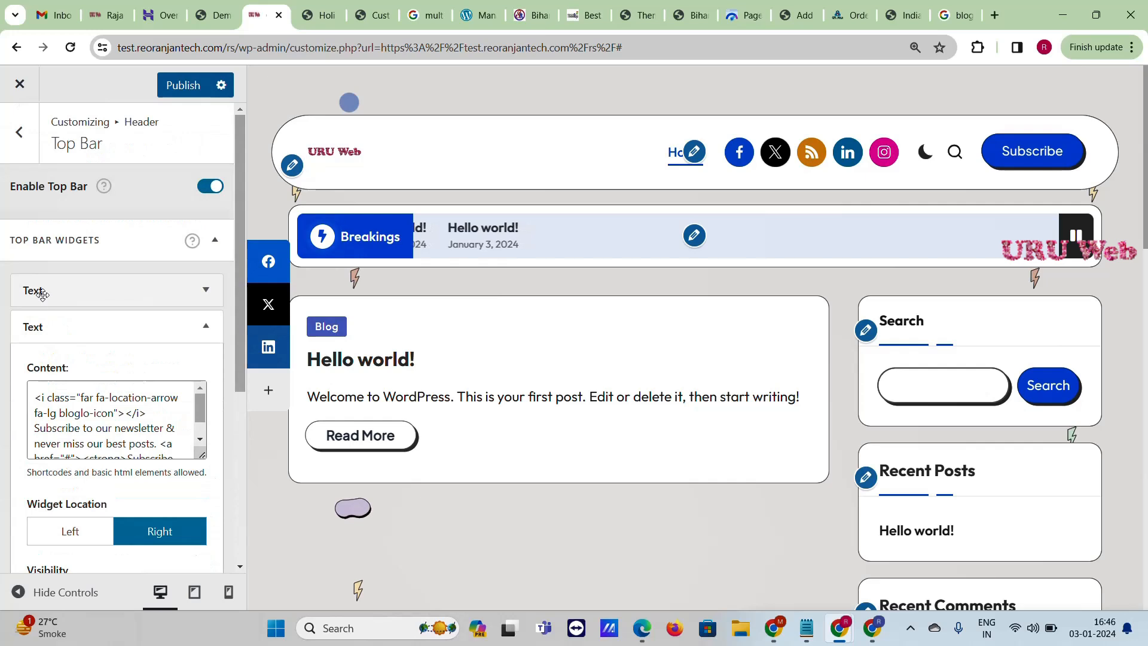
click(15, 132)
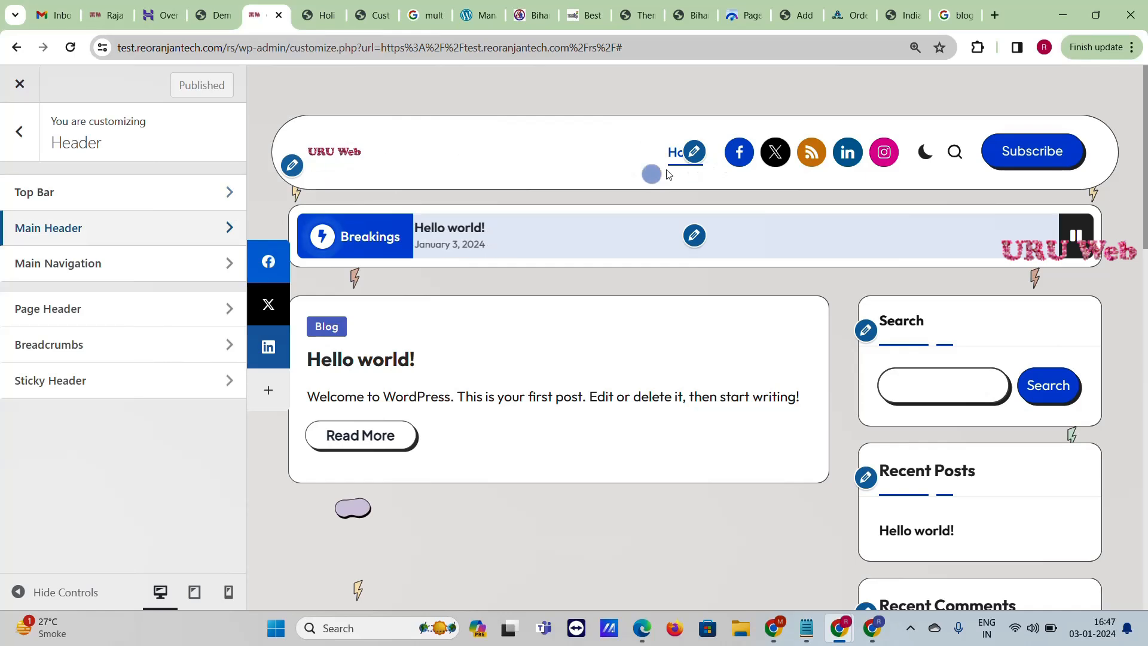
Step: View the Button widget's text, URL, link target, location and visibility options in the Main Header settings
click(693, 154)
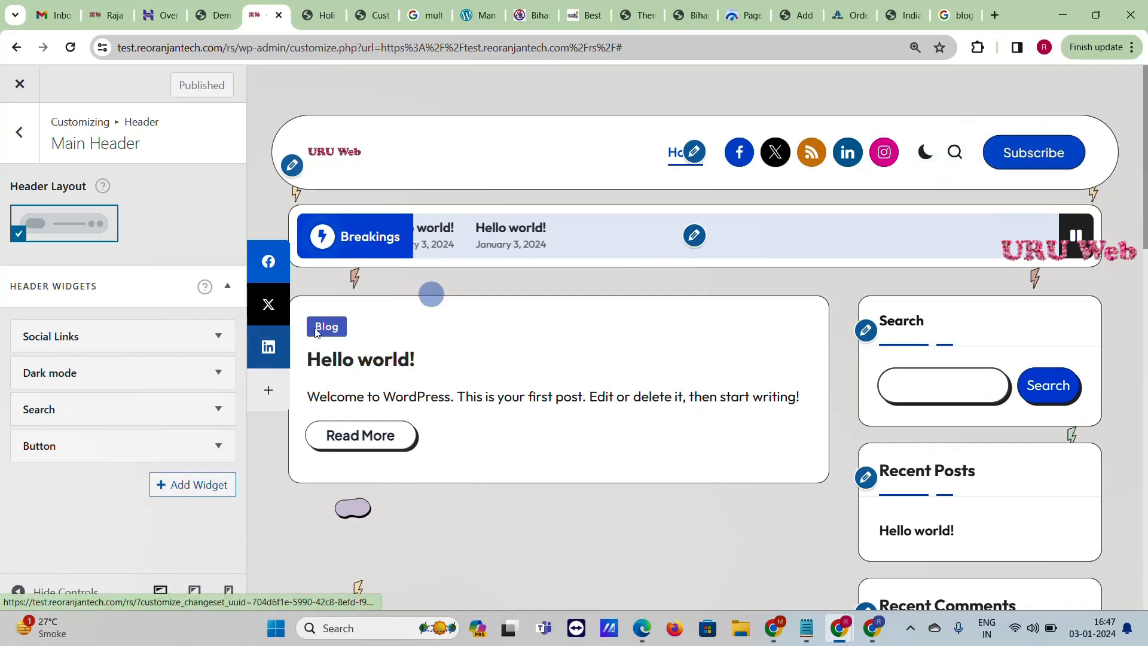
click(96, 445)
scroll(127, 493, down, 6)
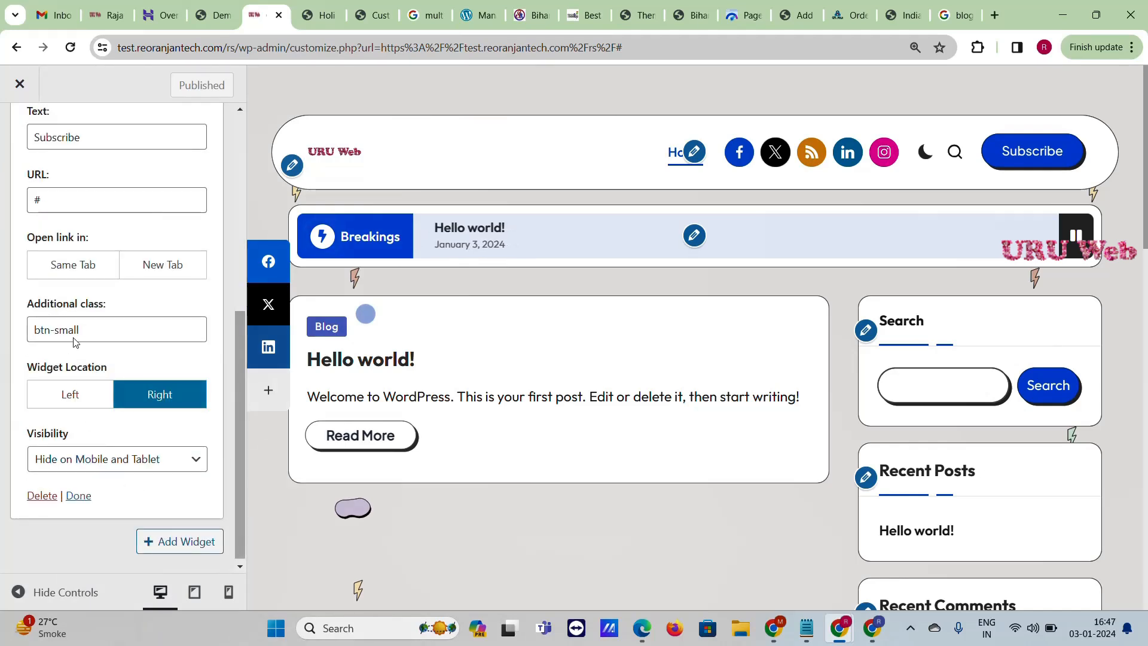
drag(83, 195, 1, 192)
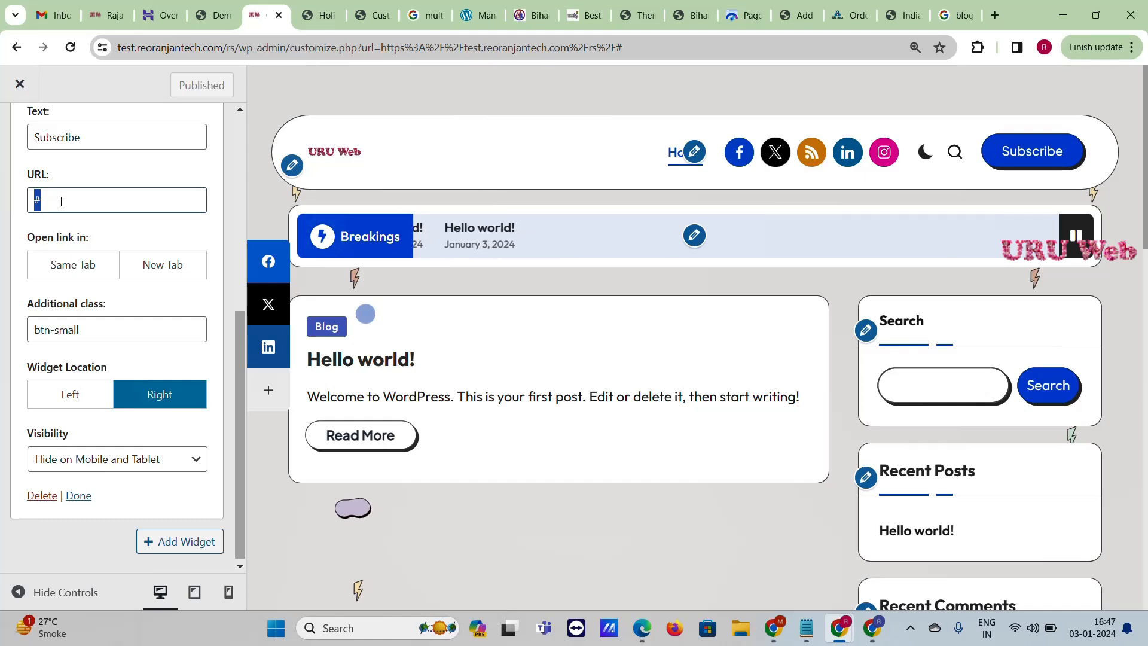
scroll(60, 201, up, 5)
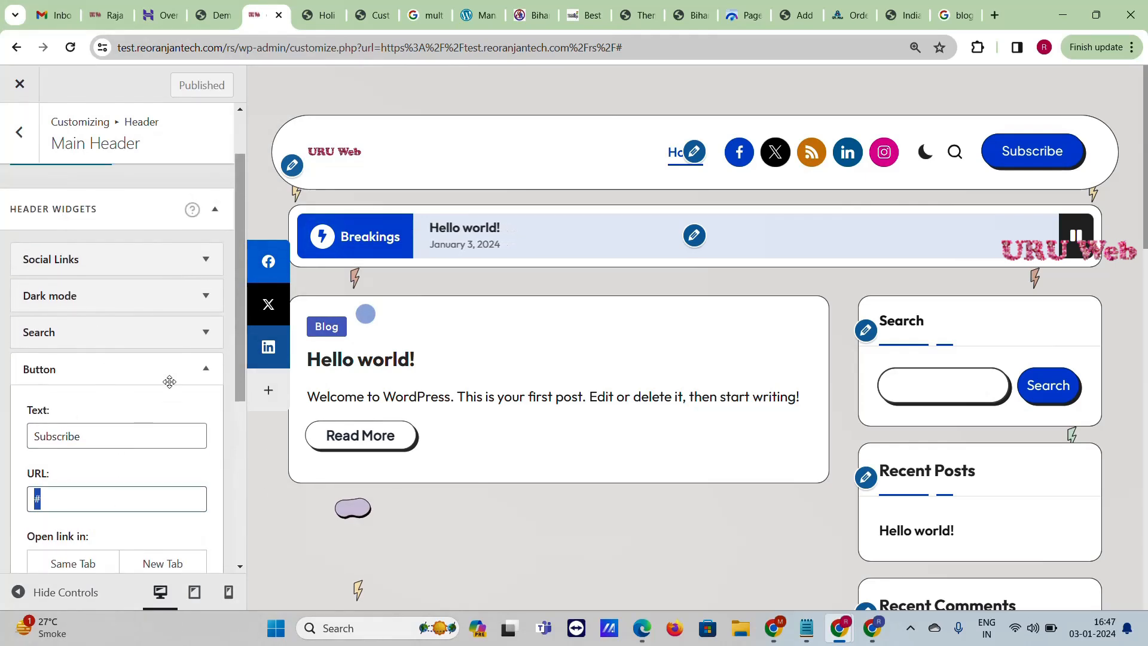
Step: View the options of the Search, Dark mode and Social Links widgets in the main header
click(174, 339)
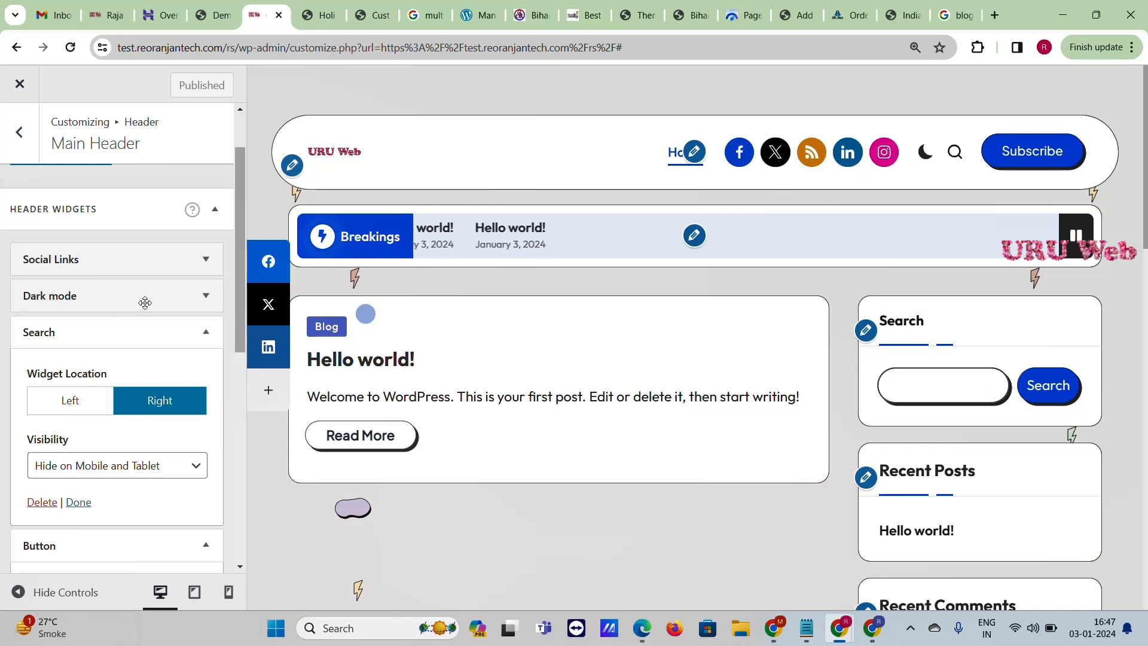
click(207, 296)
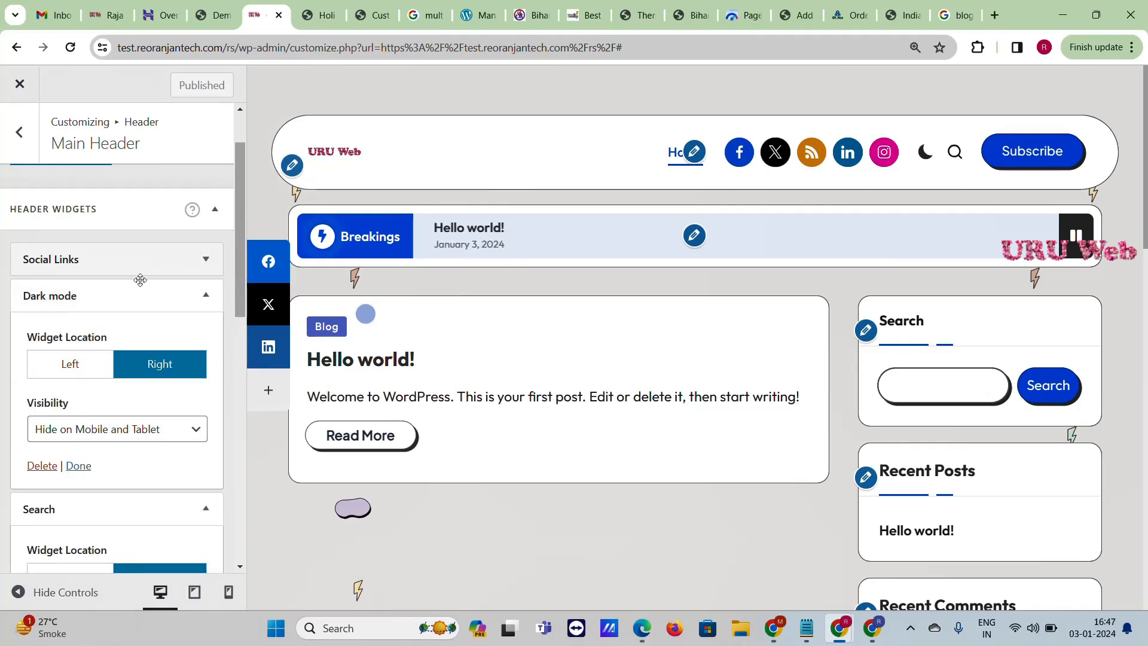
click(206, 260)
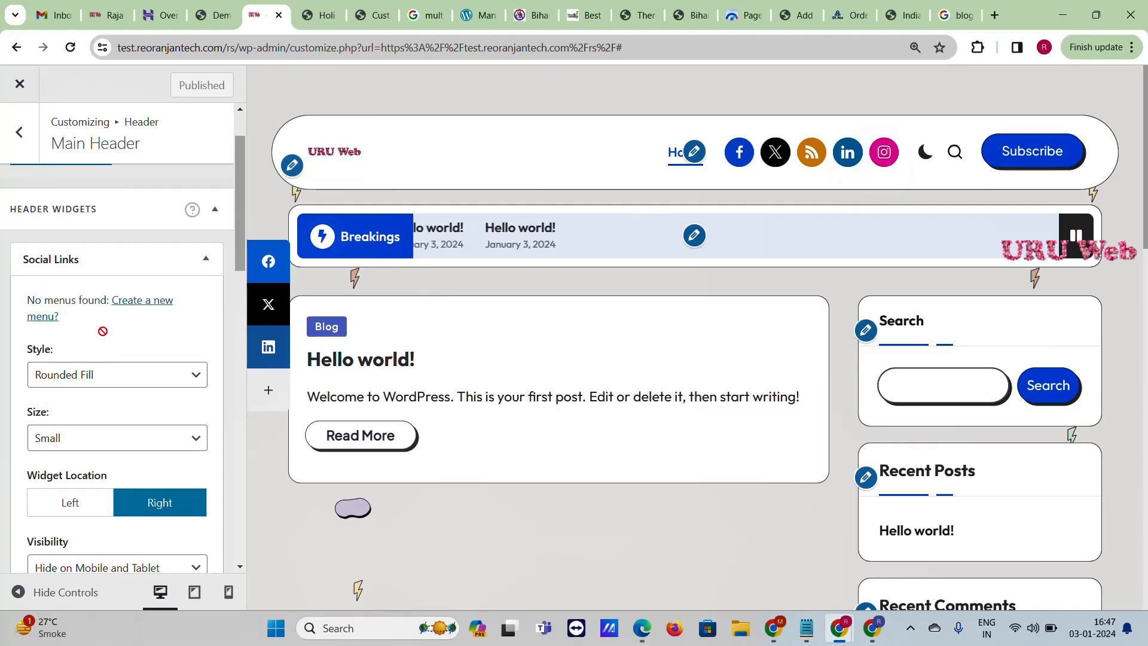
scroll(132, 358, down, 4)
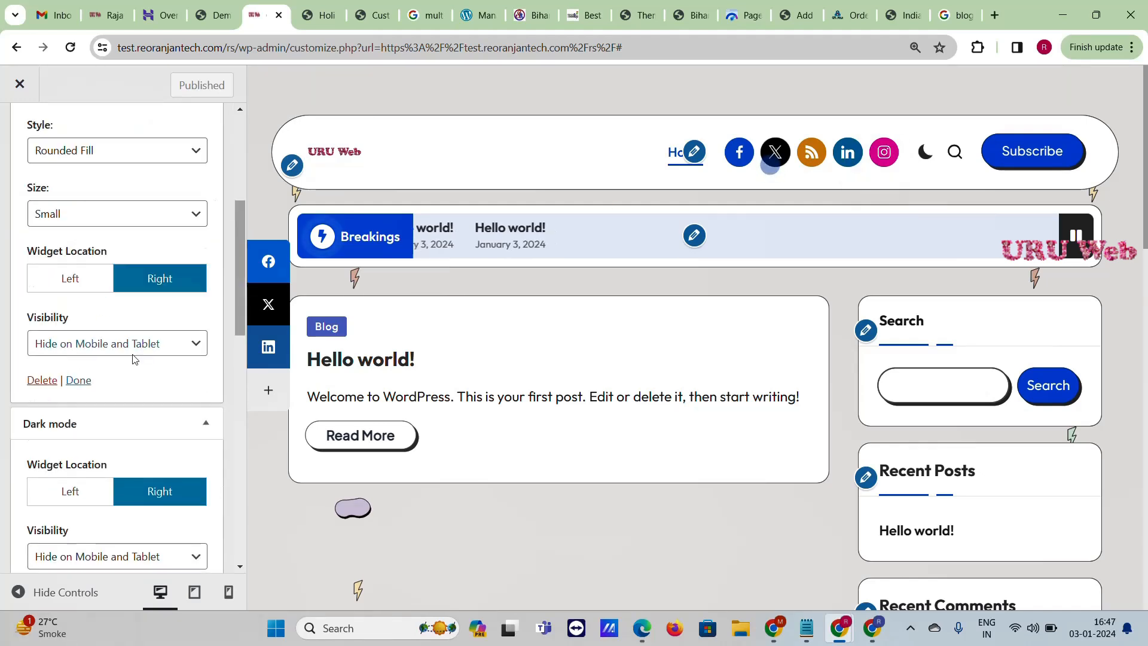
Step: Check the Style and Size choices of the Social Links widget, keeping Rounded Fill and Small, and return to the Header settings
click(136, 157)
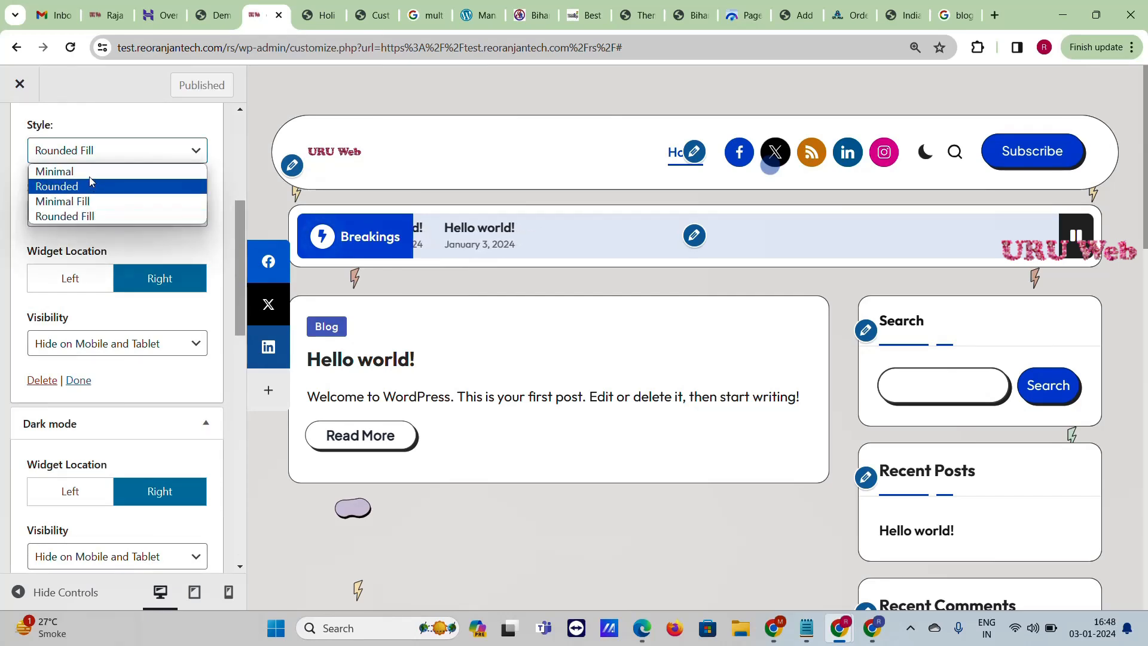
click(78, 216)
click(125, 214)
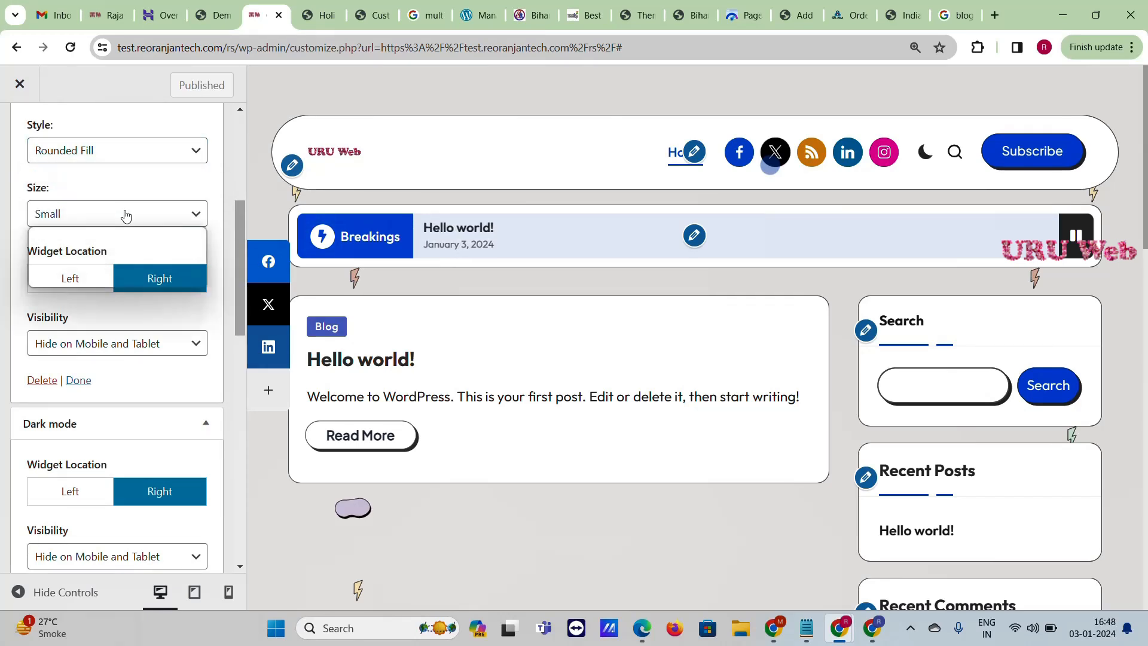
click(3, 265)
scroll(73, 168, up, 5)
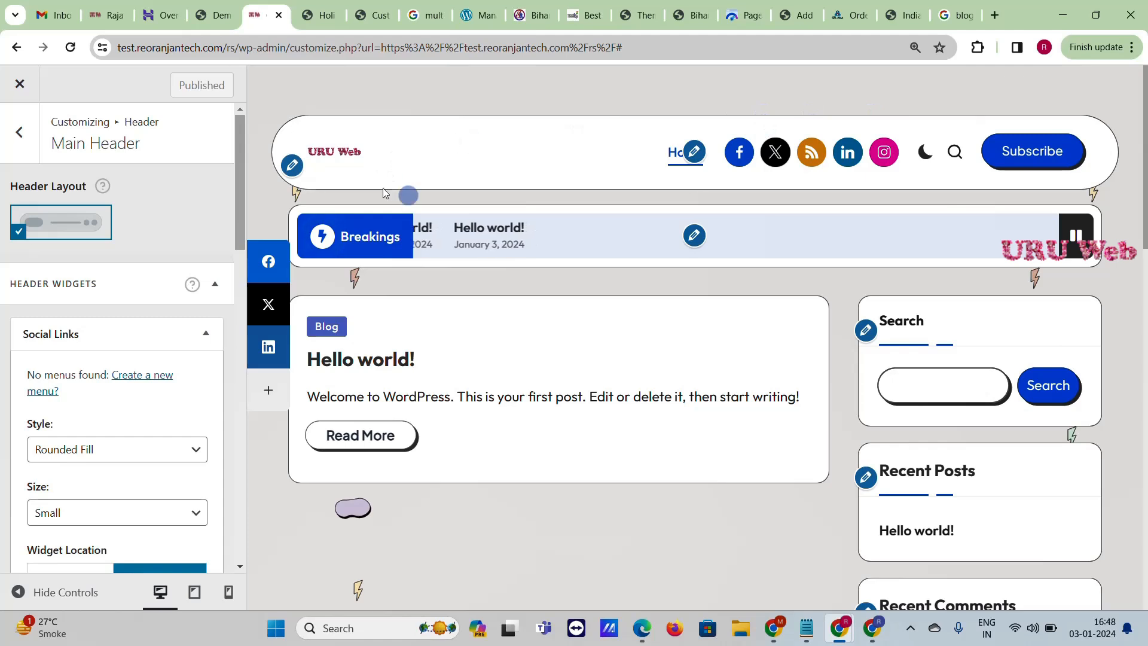
click(20, 132)
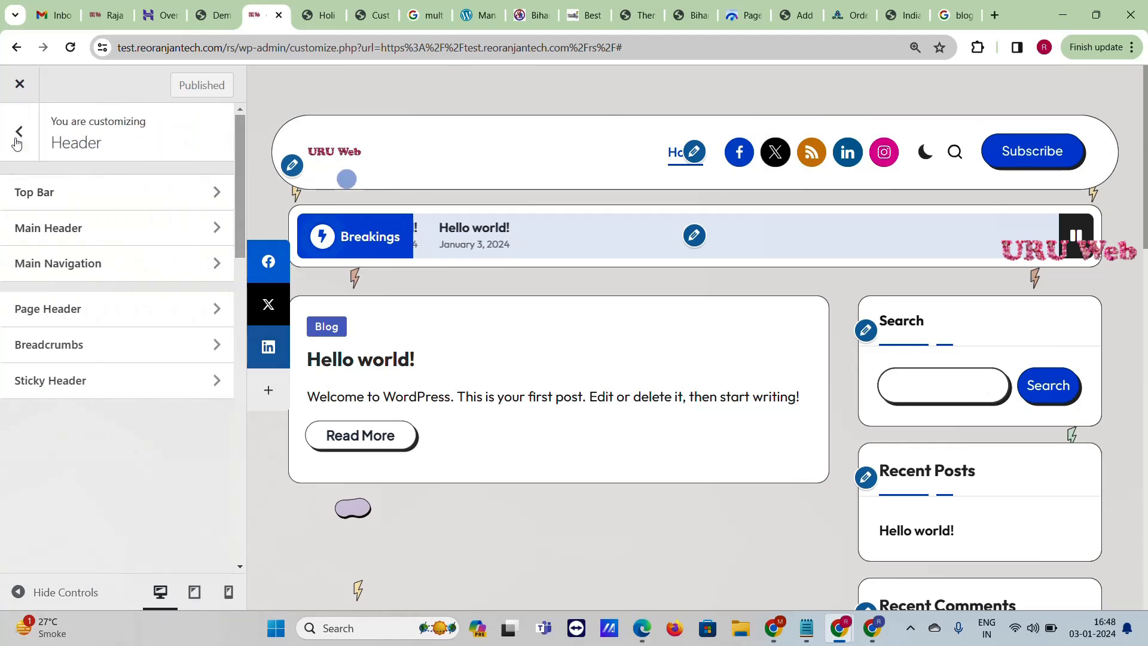
Step: Enable the page header in the Header settings, publish the change, and return to the Header settings
click(114, 312)
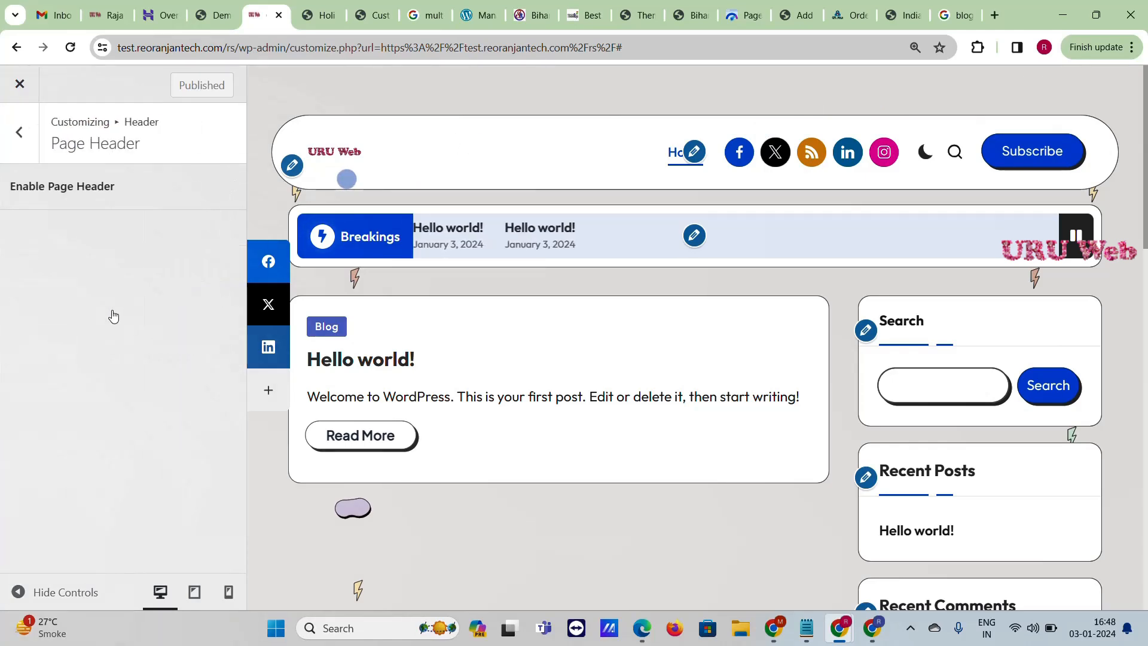
click(226, 186)
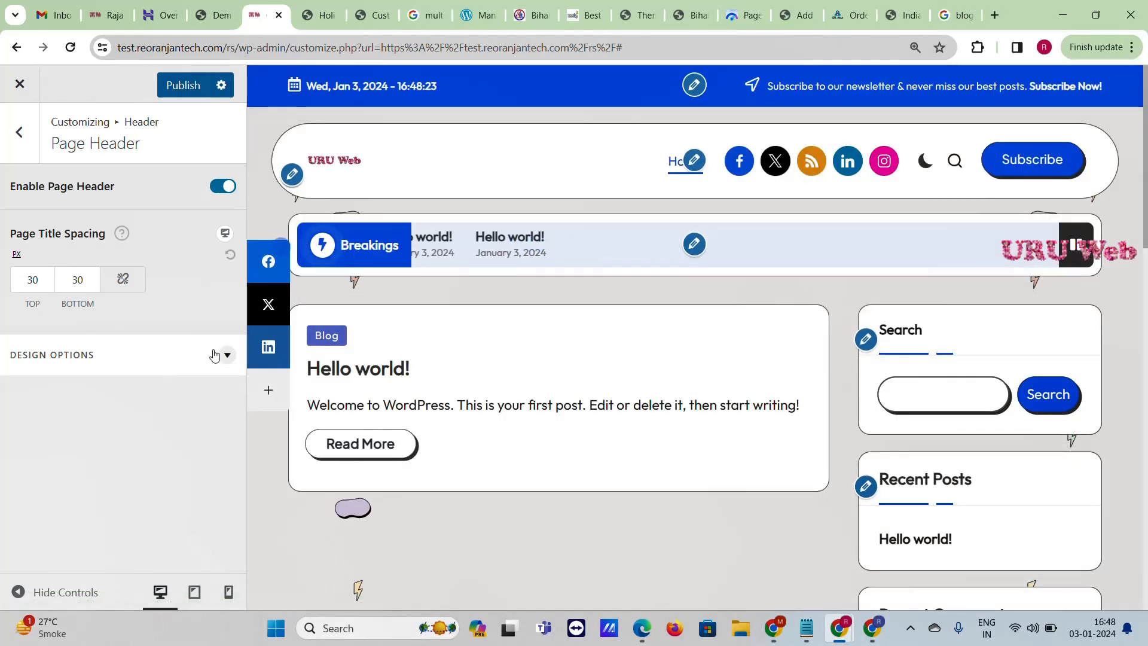
click(10, 147)
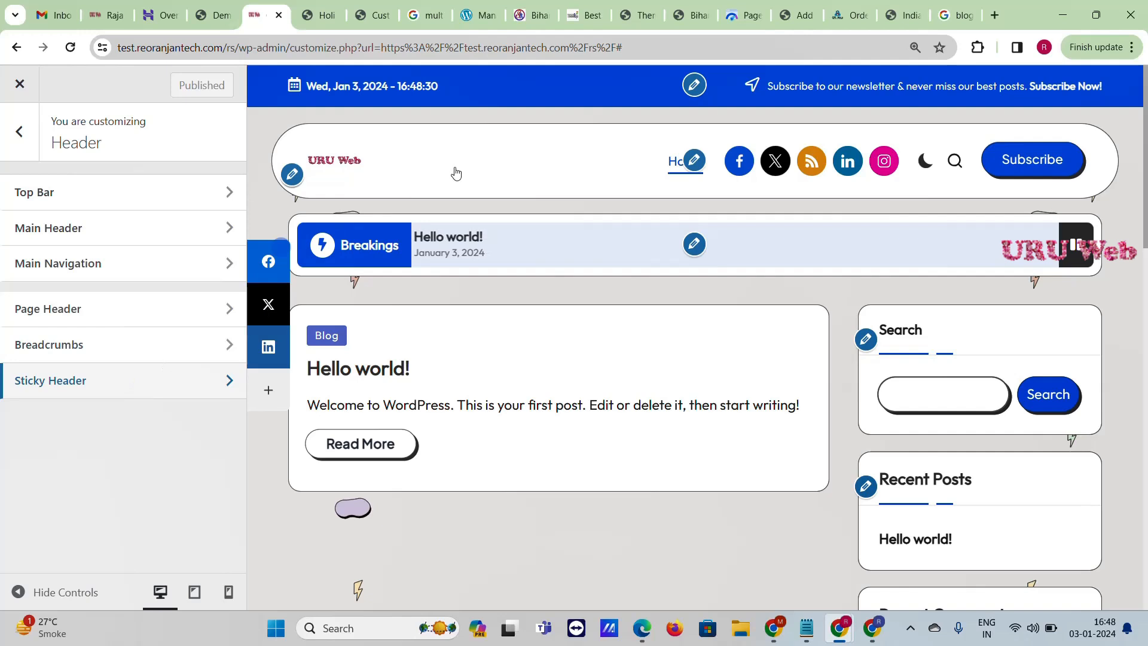
Step: View the mobile breakpoint option of the Main Navigation's mobile menu, and return to the customizer's main list
click(114, 276)
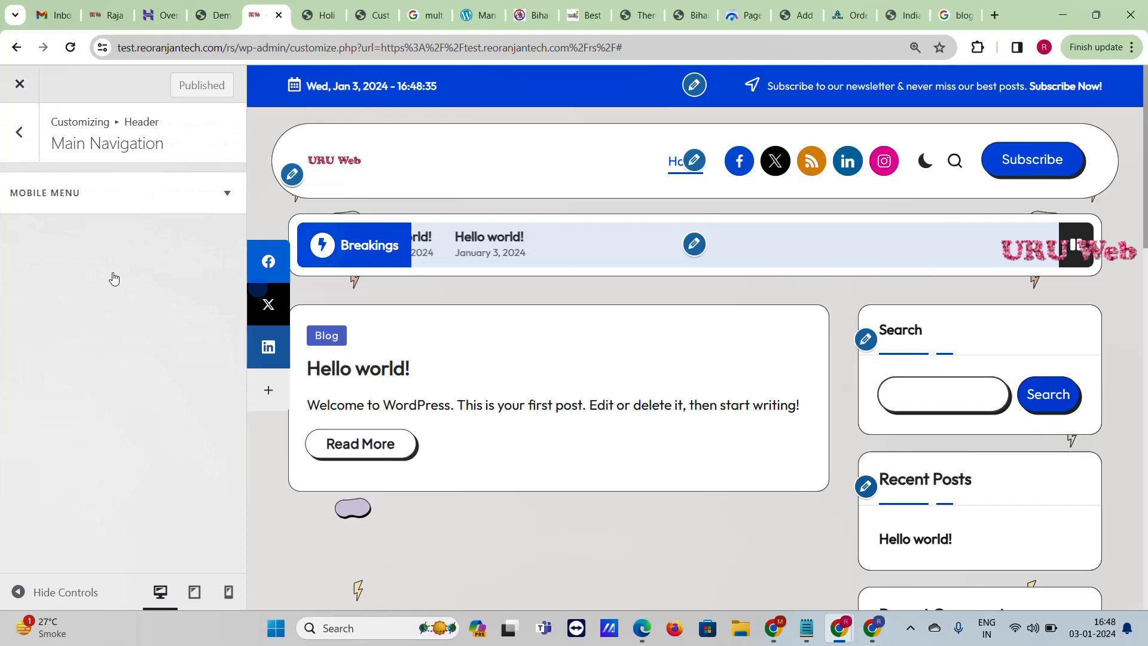
click(167, 201)
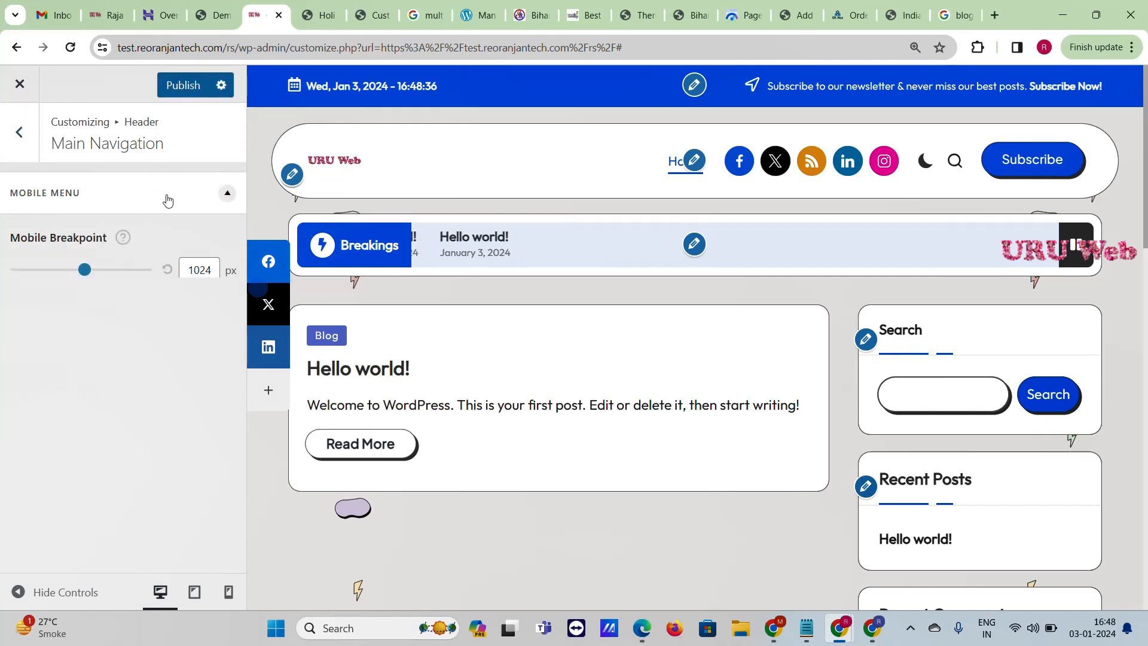
click(23, 135)
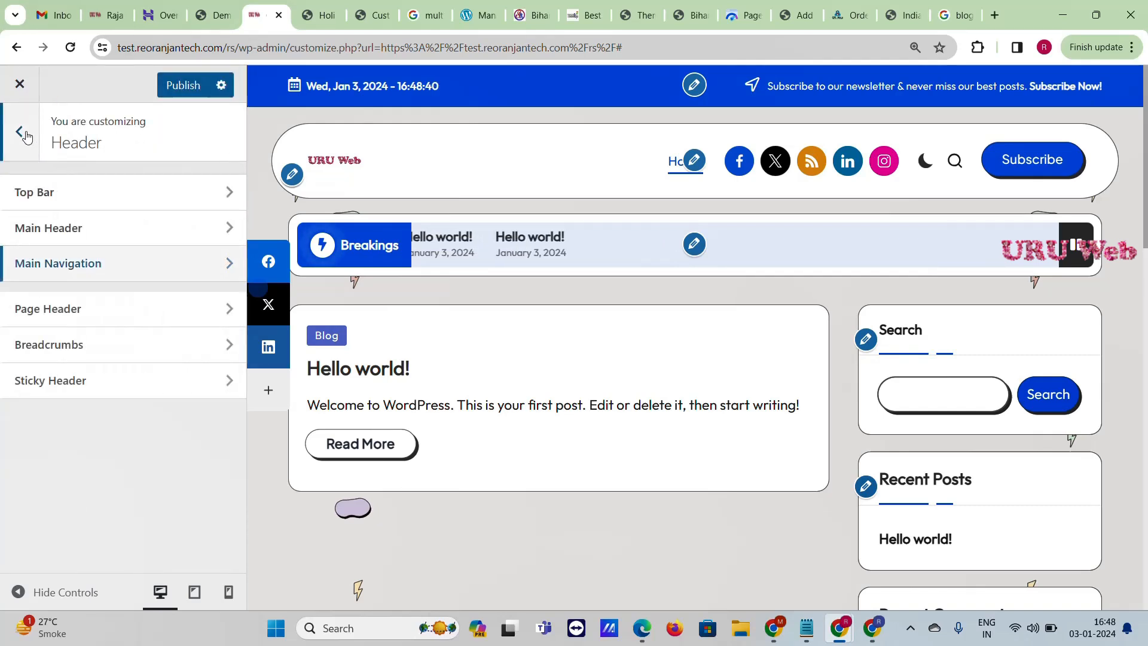
click(24, 134)
Step: Enable the Ticker News section on the Blog / Posts Page, Archive Page, Search Page and Single Post
scroll(152, 358, down, 1)
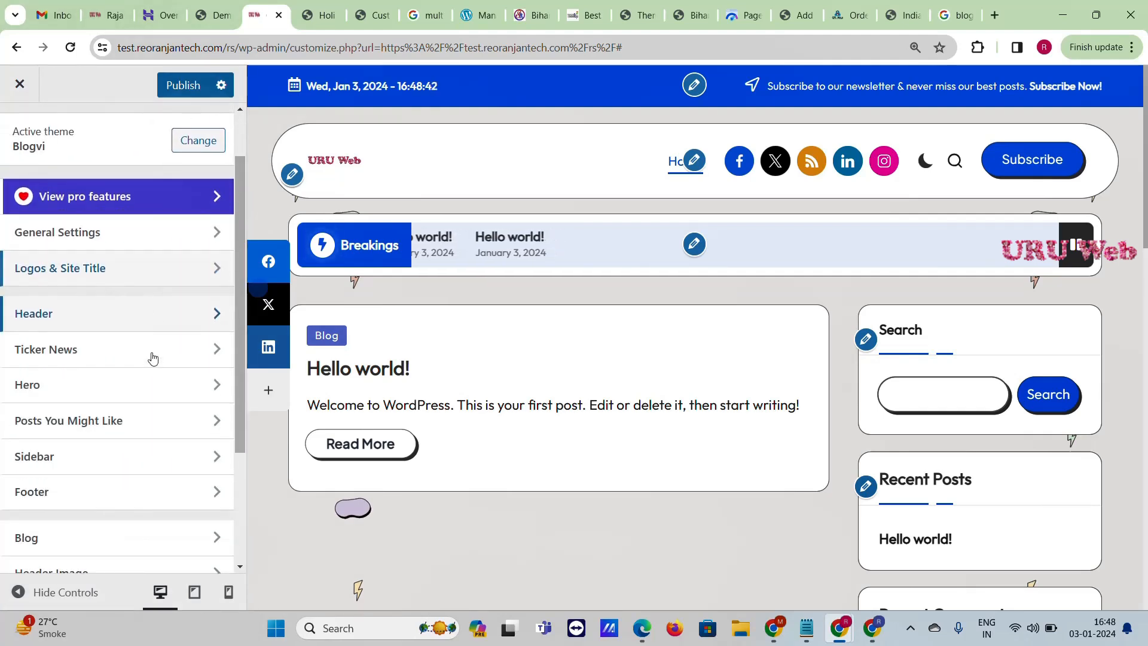
scroll(152, 358, down, 1)
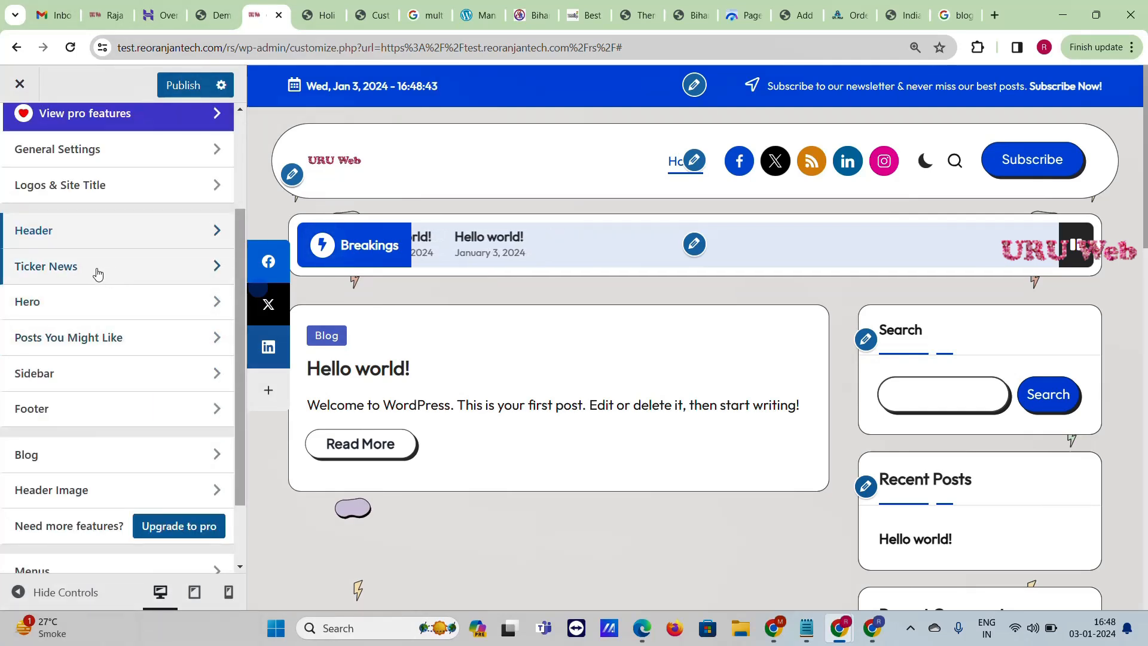
click(134, 280)
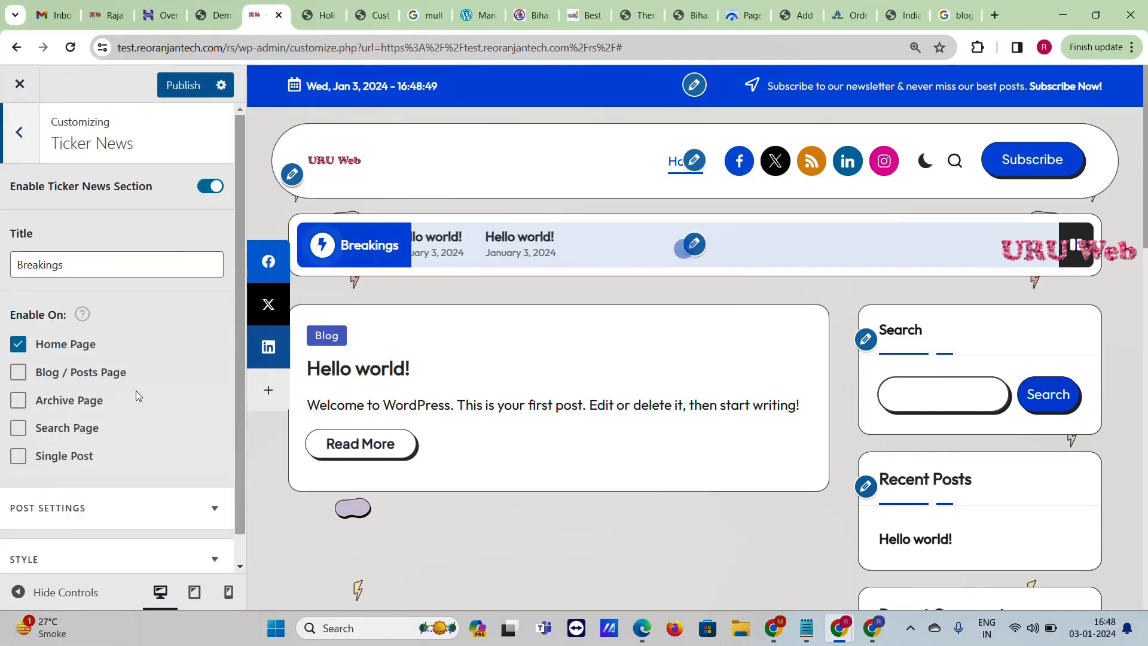
click(18, 372)
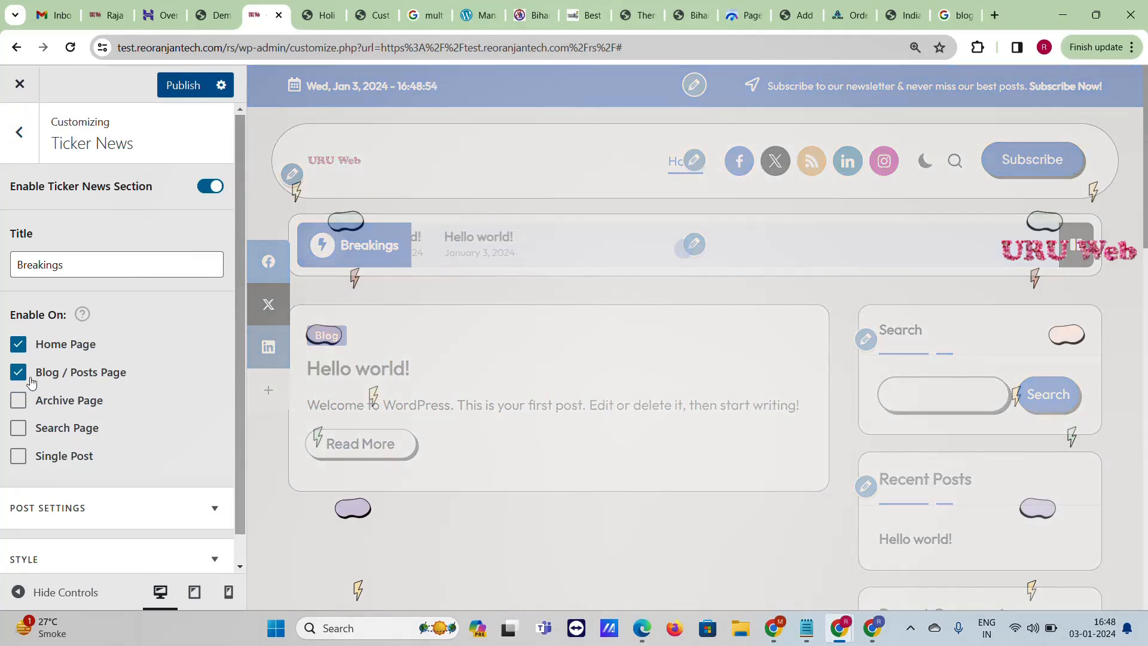
click(18, 401)
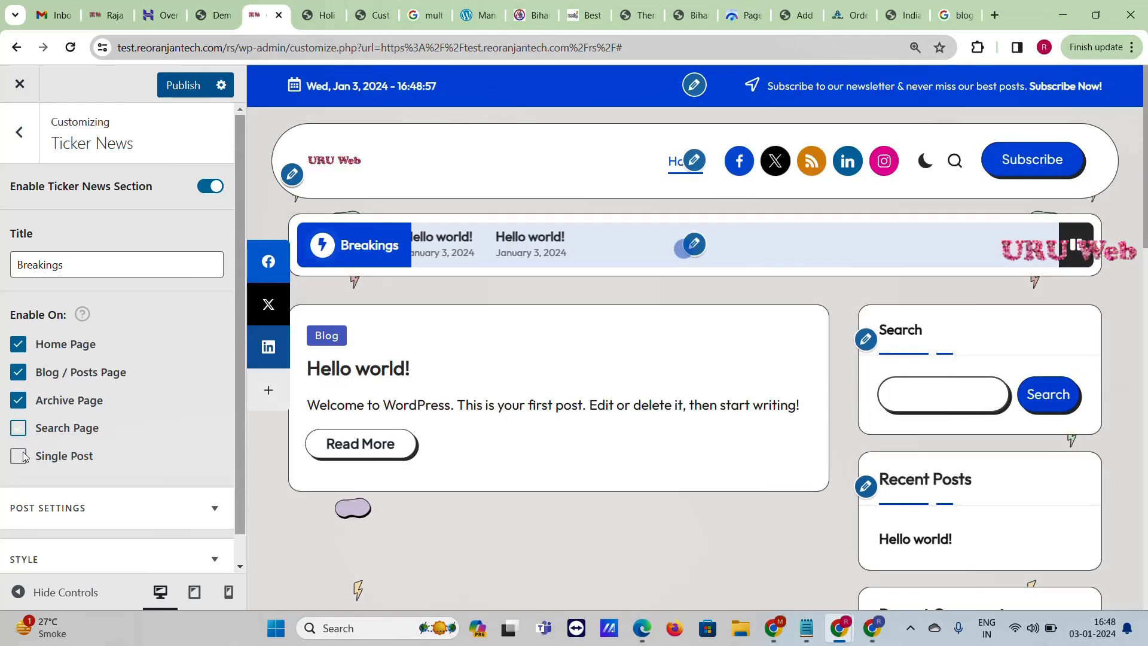
click(19, 428)
click(19, 457)
scroll(89, 441, down, 1)
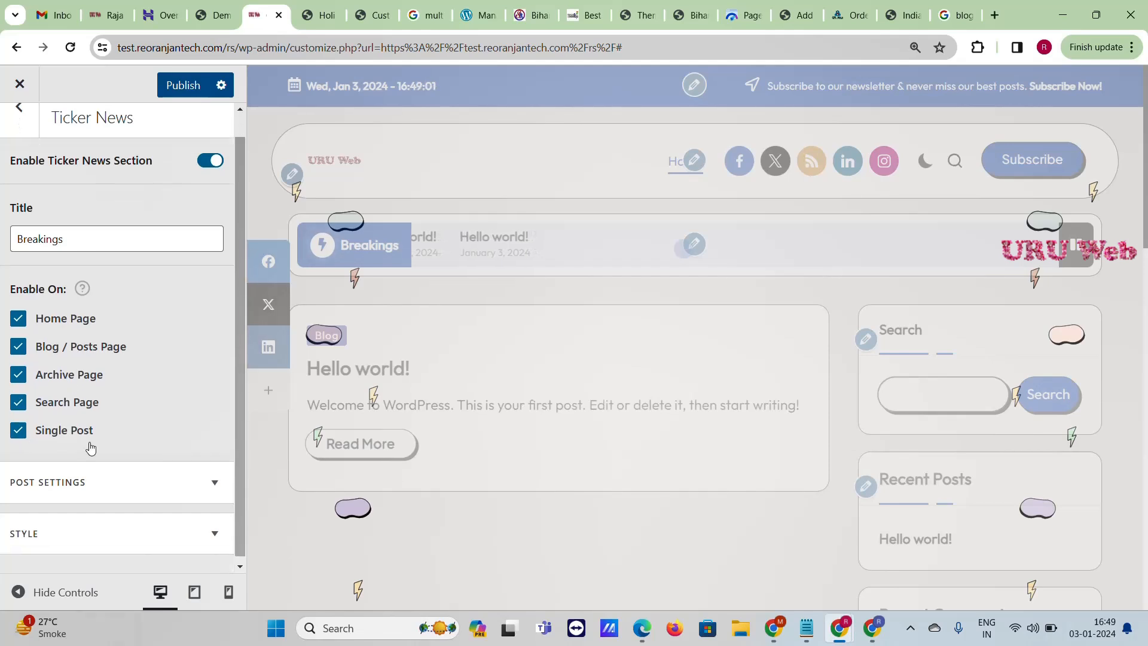
Step: View the Ticker News post number and category choices, and the post elements in its style settings
click(213, 482)
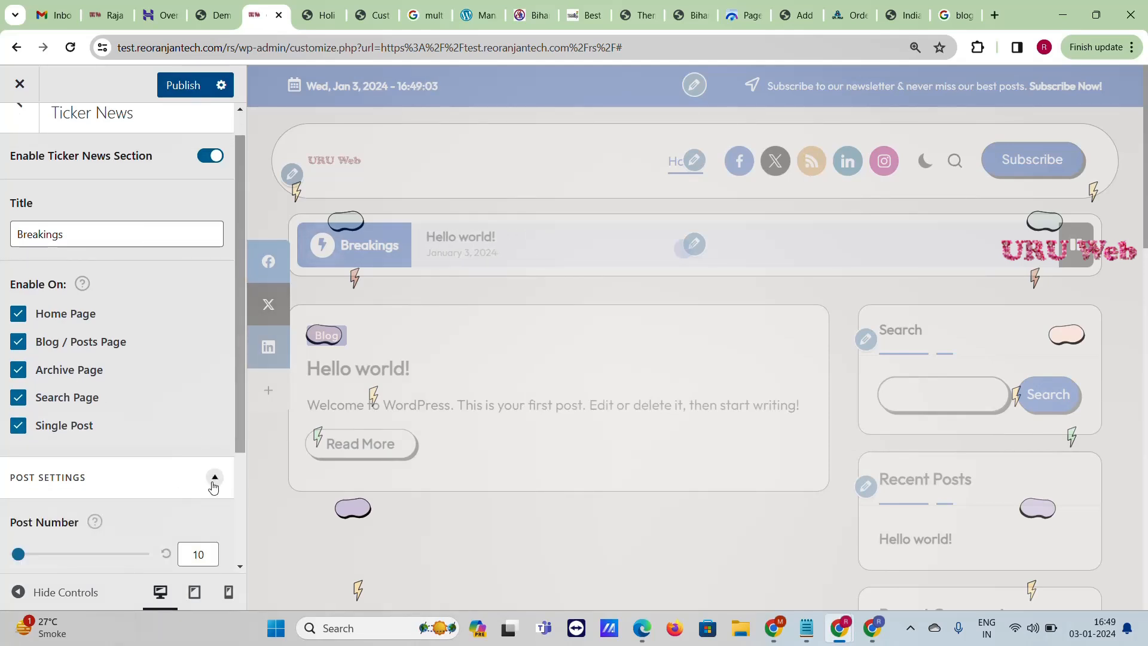
scroll(185, 414, down, 3)
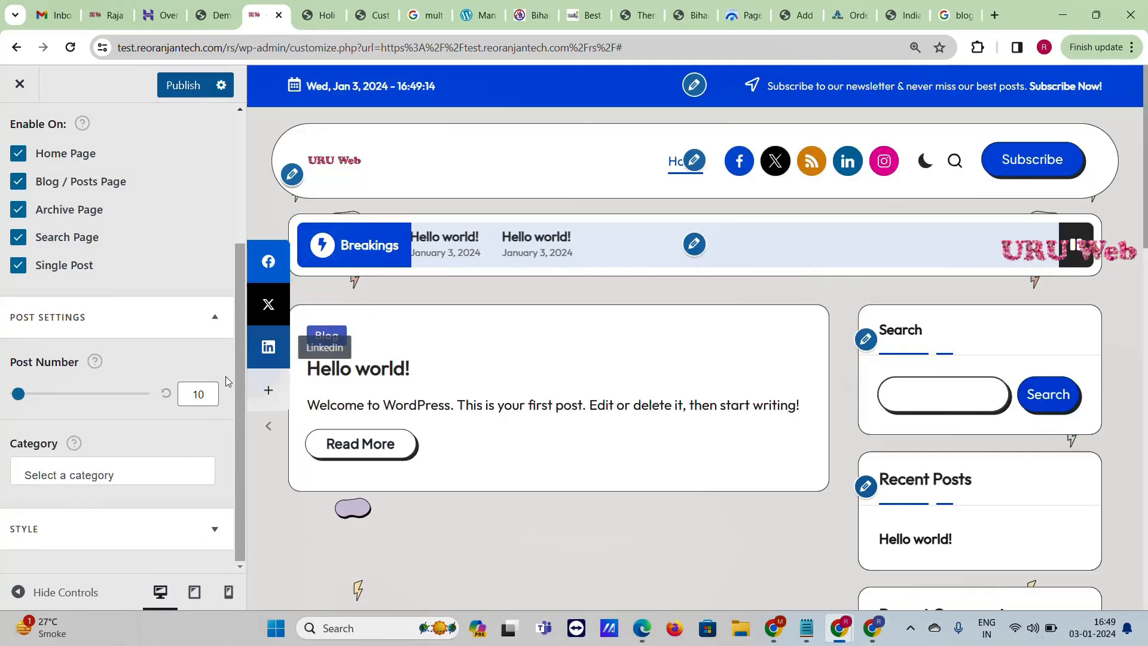
click(145, 478)
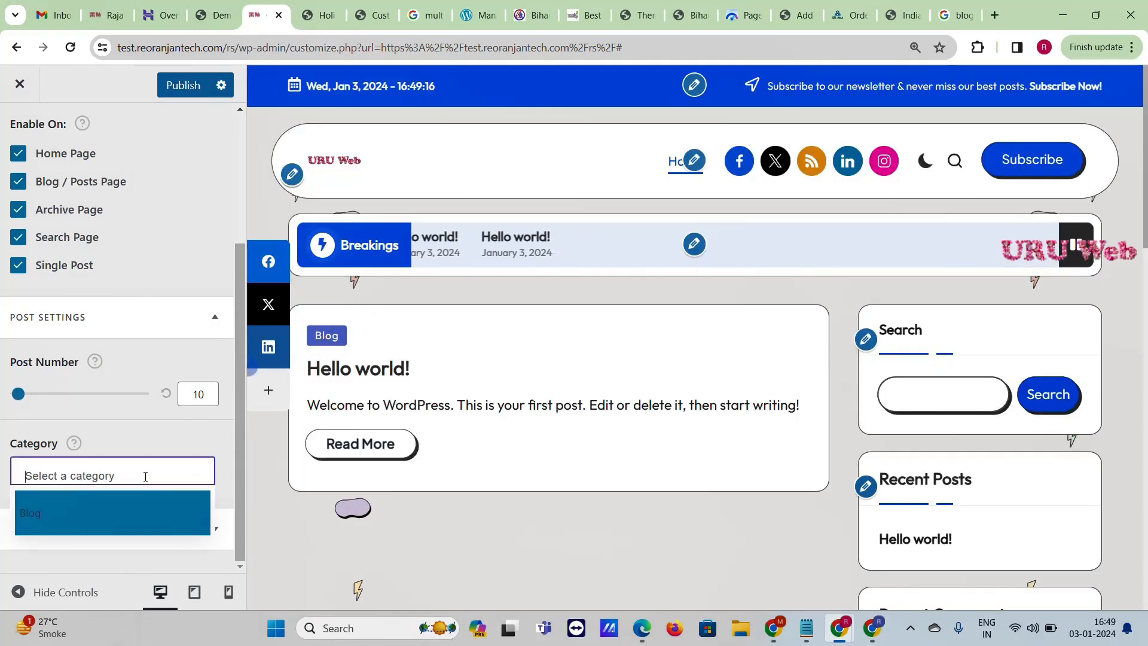
click(205, 445)
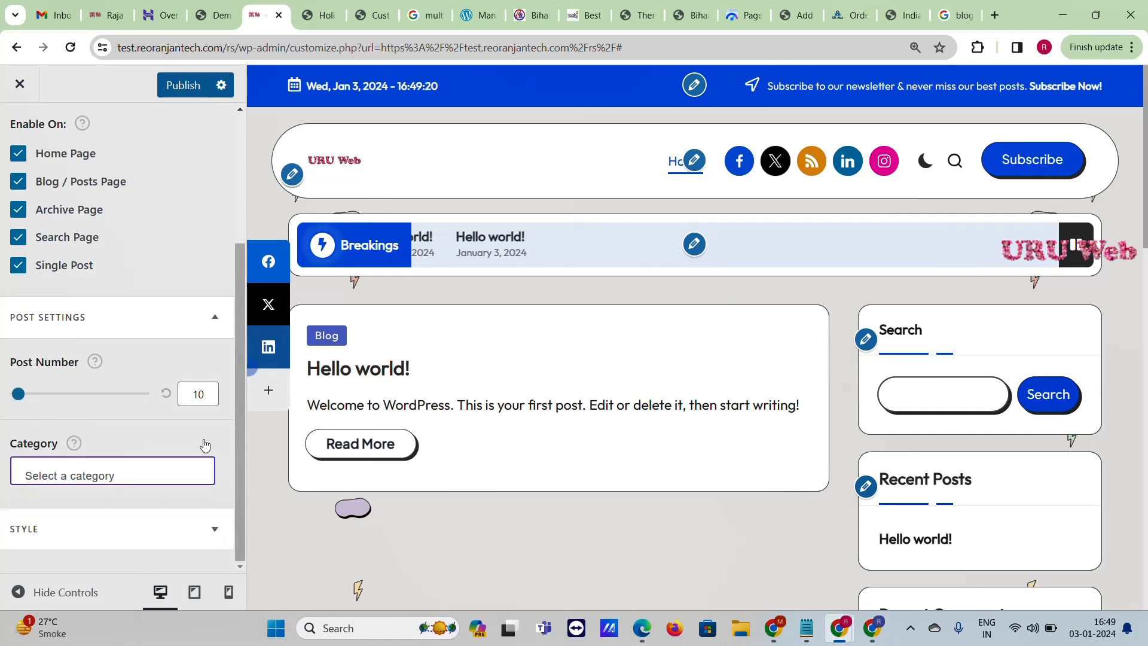
click(214, 530)
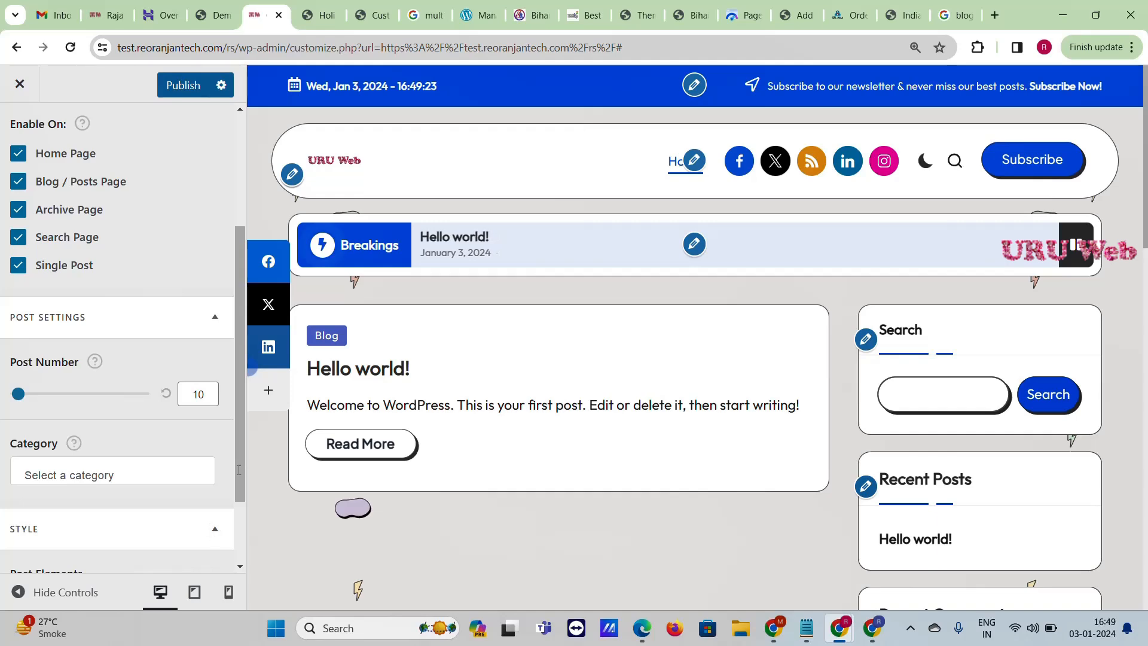
scroll(239, 470, down, 2)
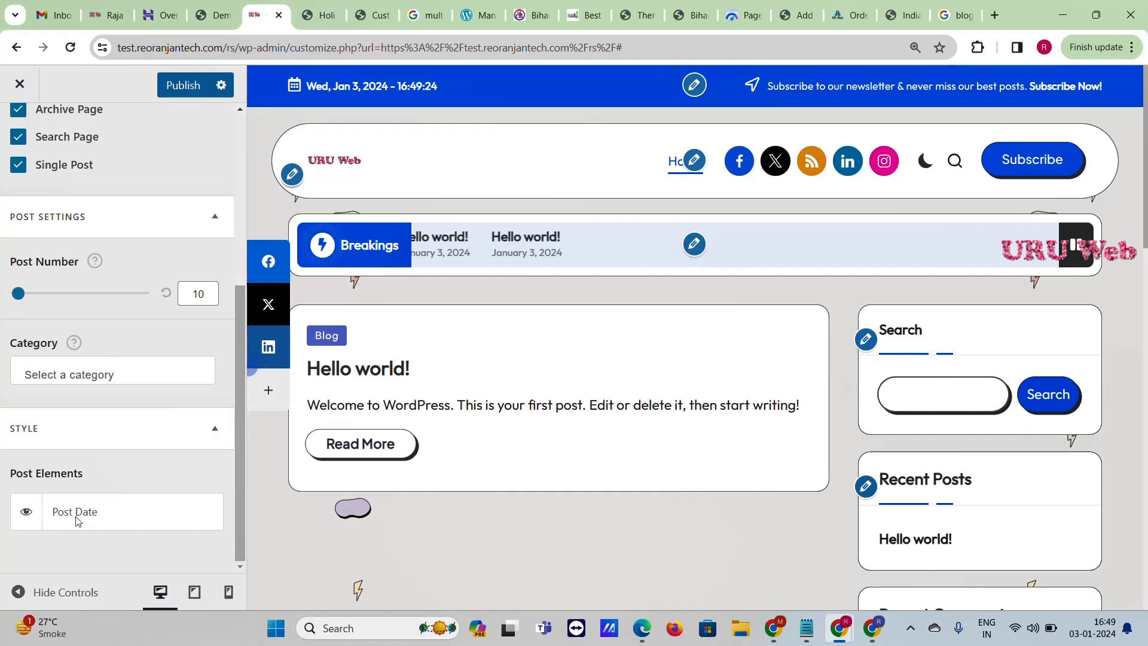
Step: Hide the ticker's post date and show it again, and publish the Ticker News settings before leaving them
click(28, 515)
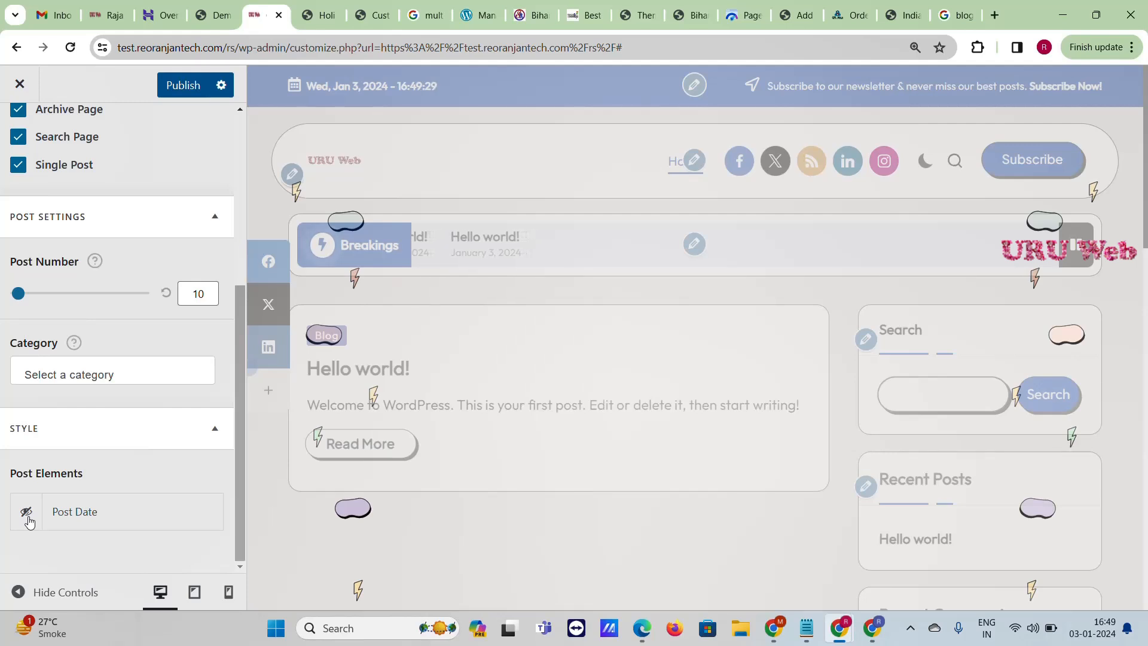
click(28, 520)
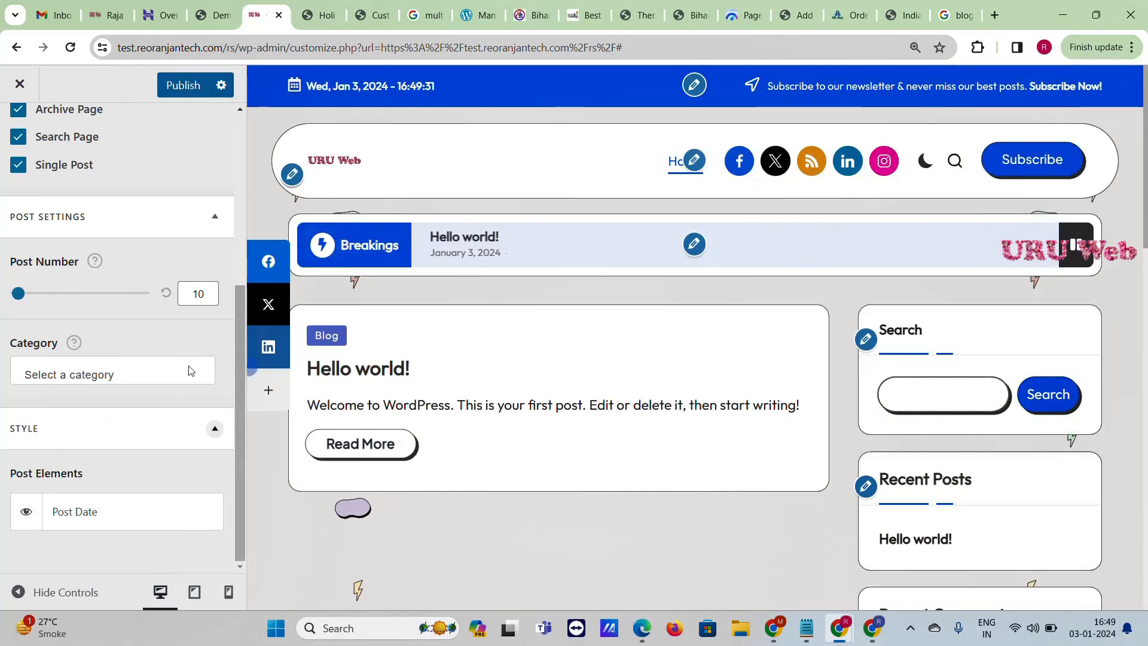
scroll(5, 229, up, 5)
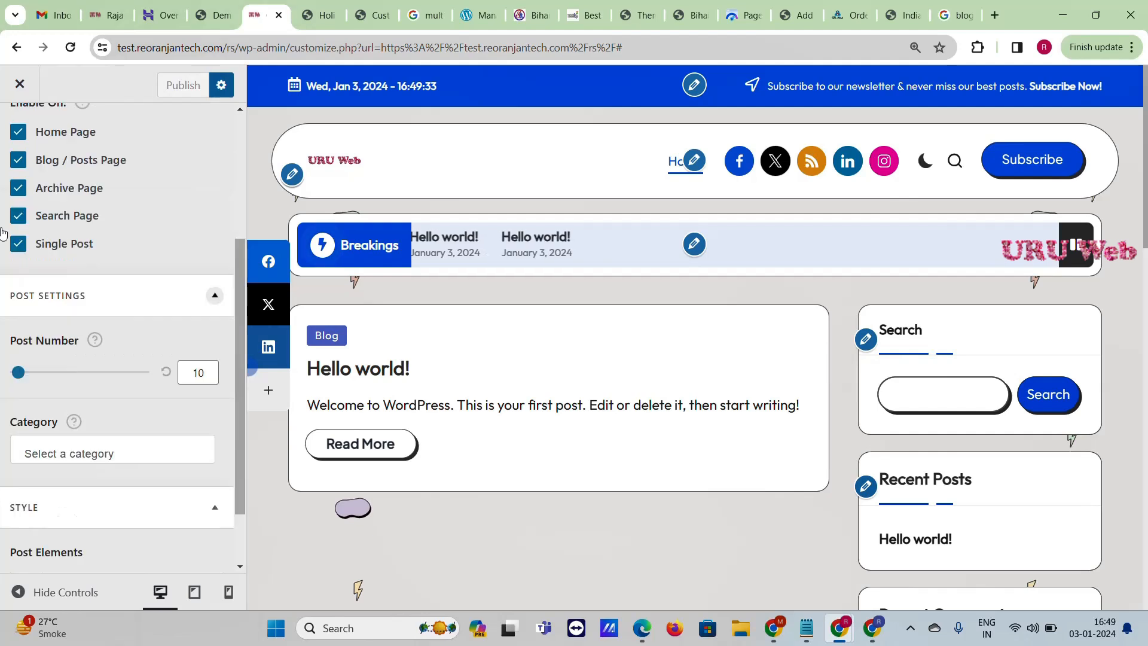
click(21, 132)
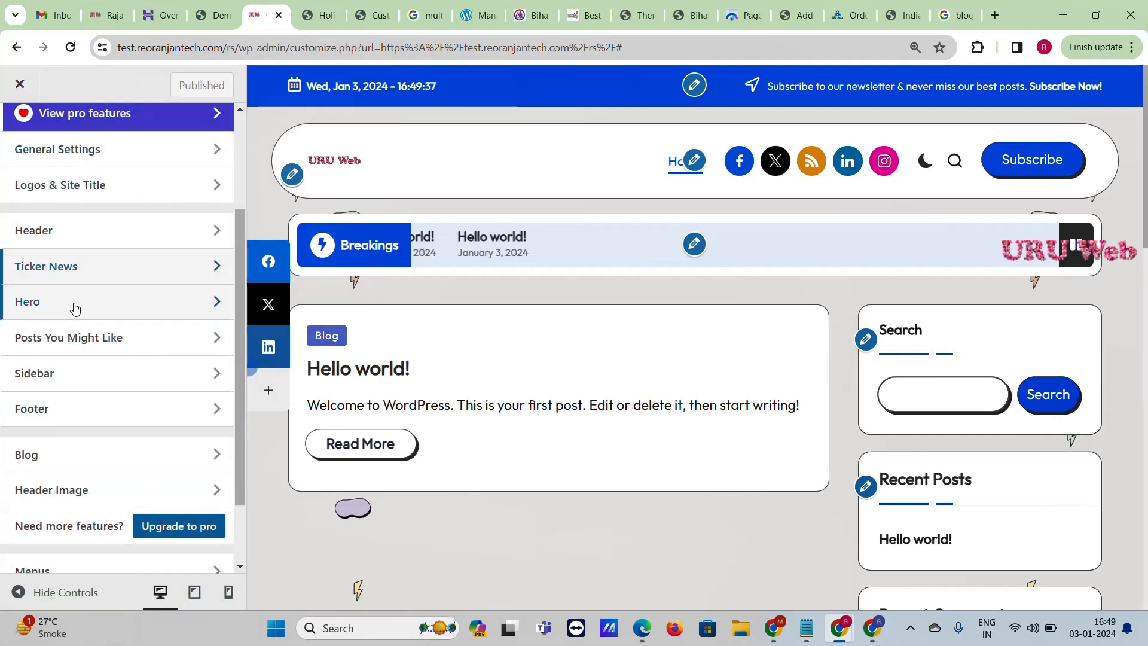
Step: Enable the Posts You Might Like section on the Blog / Posts Page, Archive Page, Search Page and Single Post
click(118, 352)
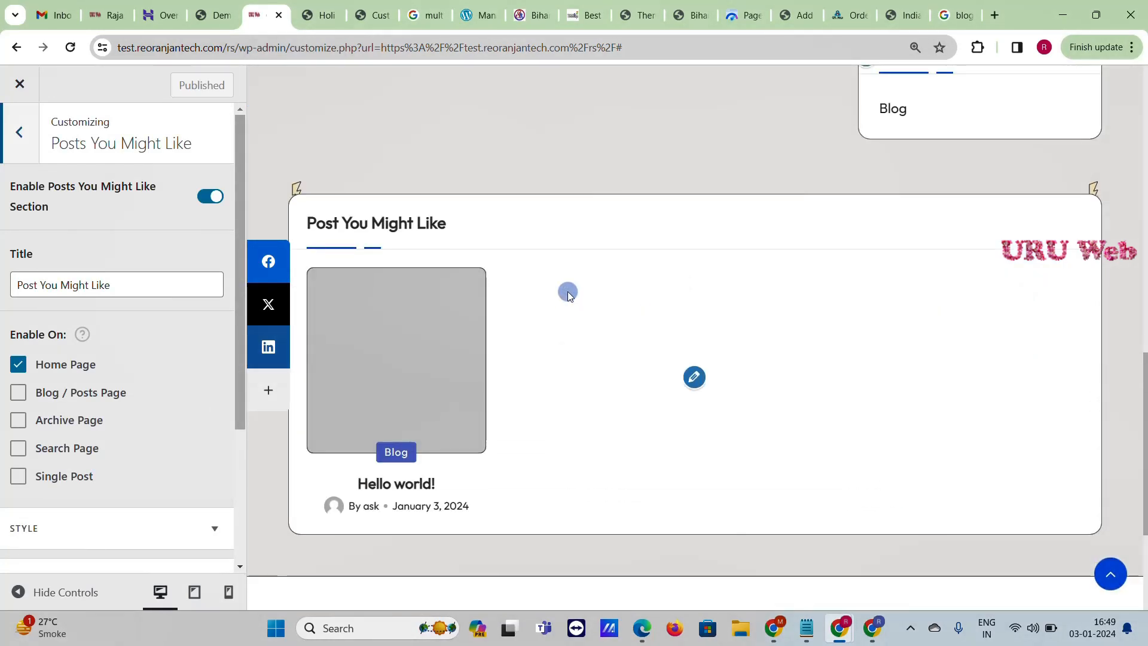
click(24, 396)
click(19, 421)
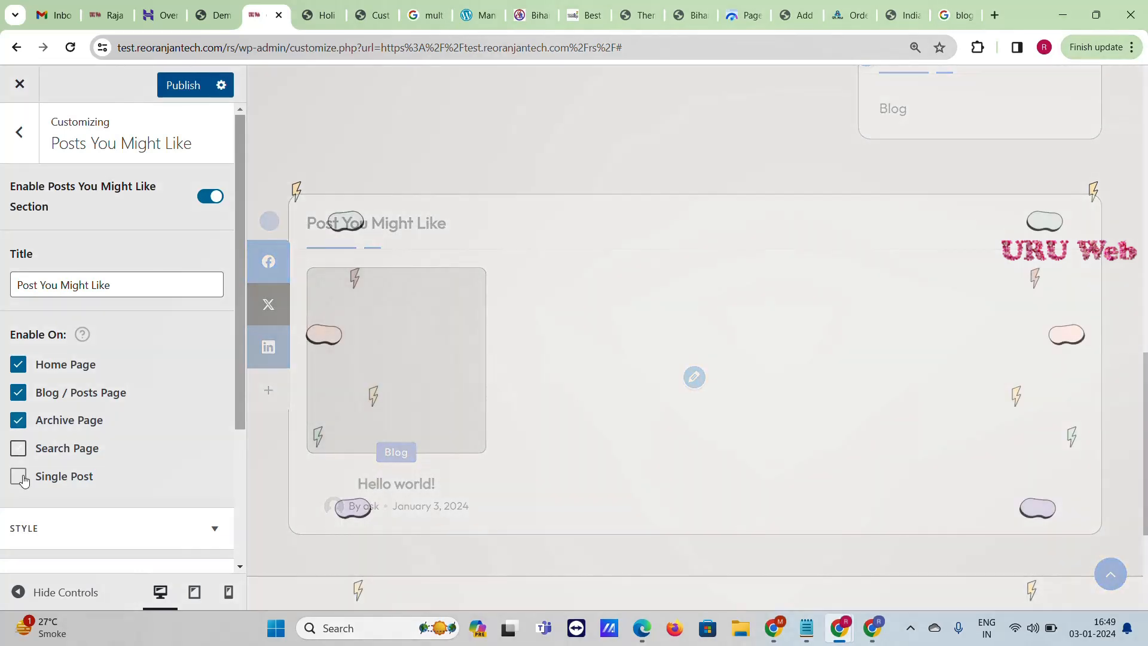
Step: View the style and post settings of the Posts You Might Like section, and publish the changes
scroll(167, 426, down, 3)
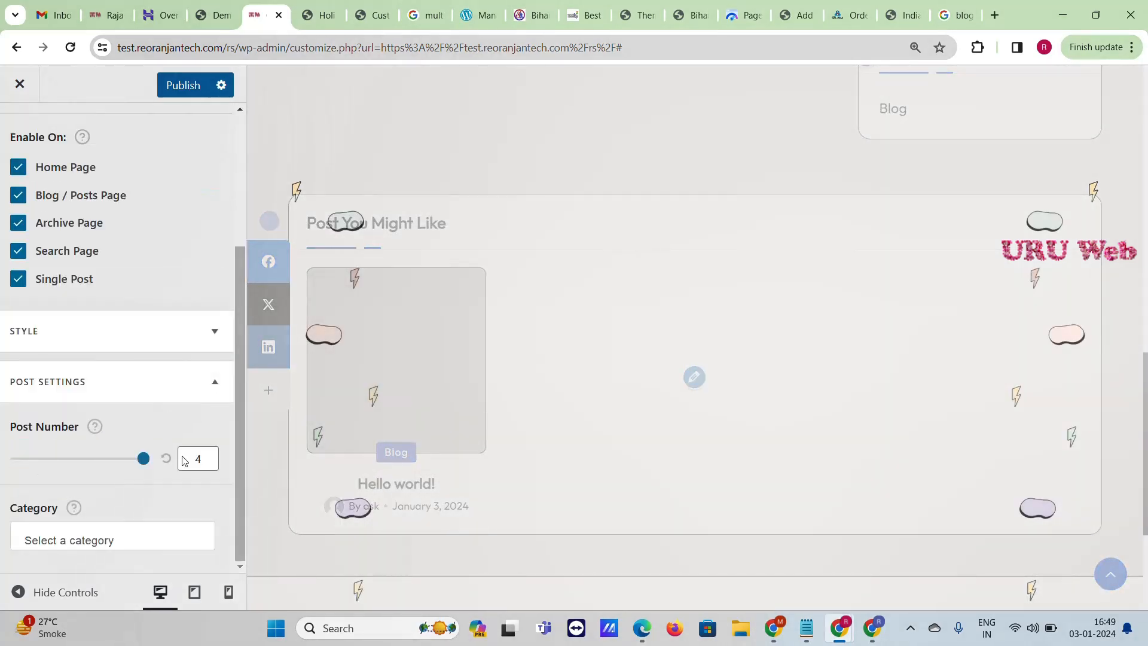
click(215, 332)
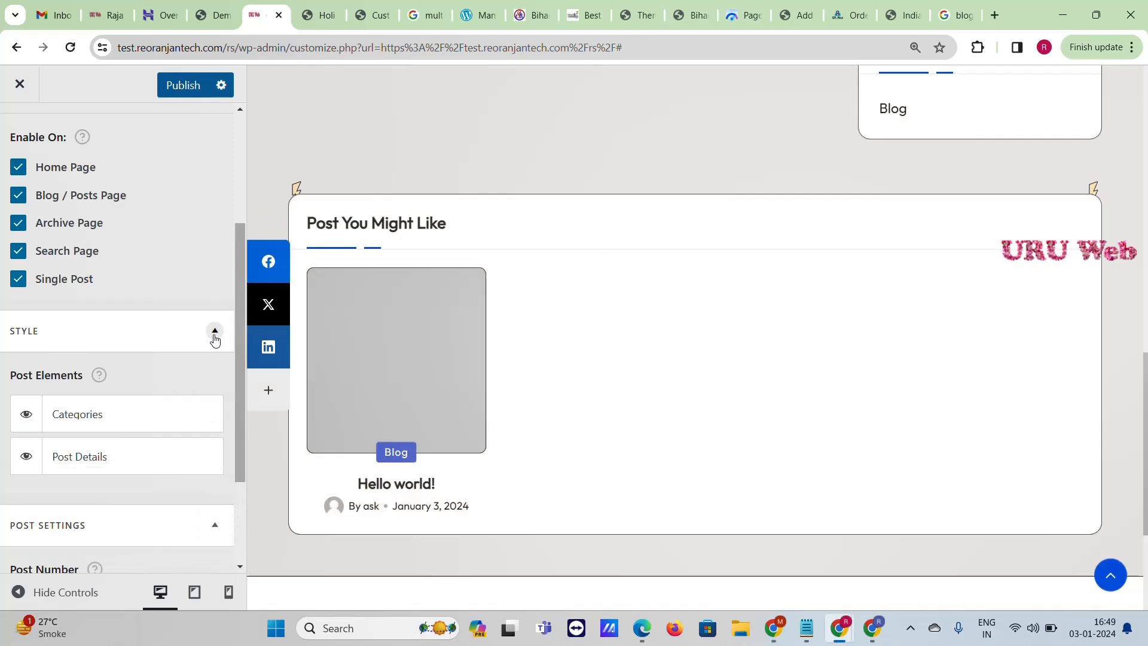
click(183, 92)
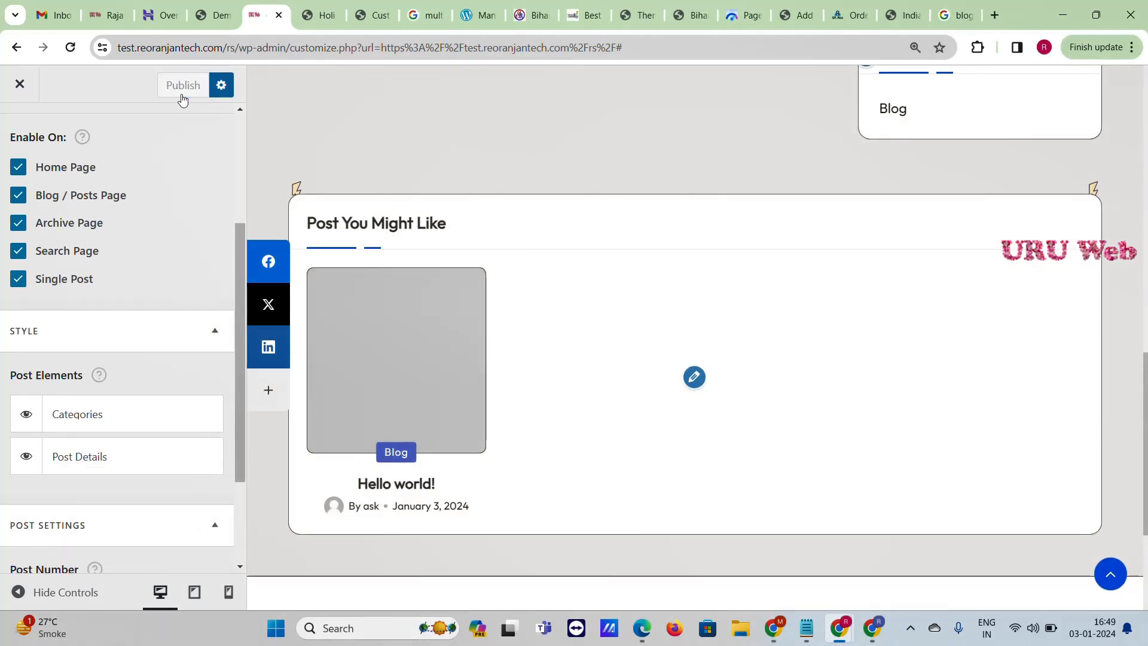
scroll(161, 361, down, 2)
scroll(80, 231, up, 5)
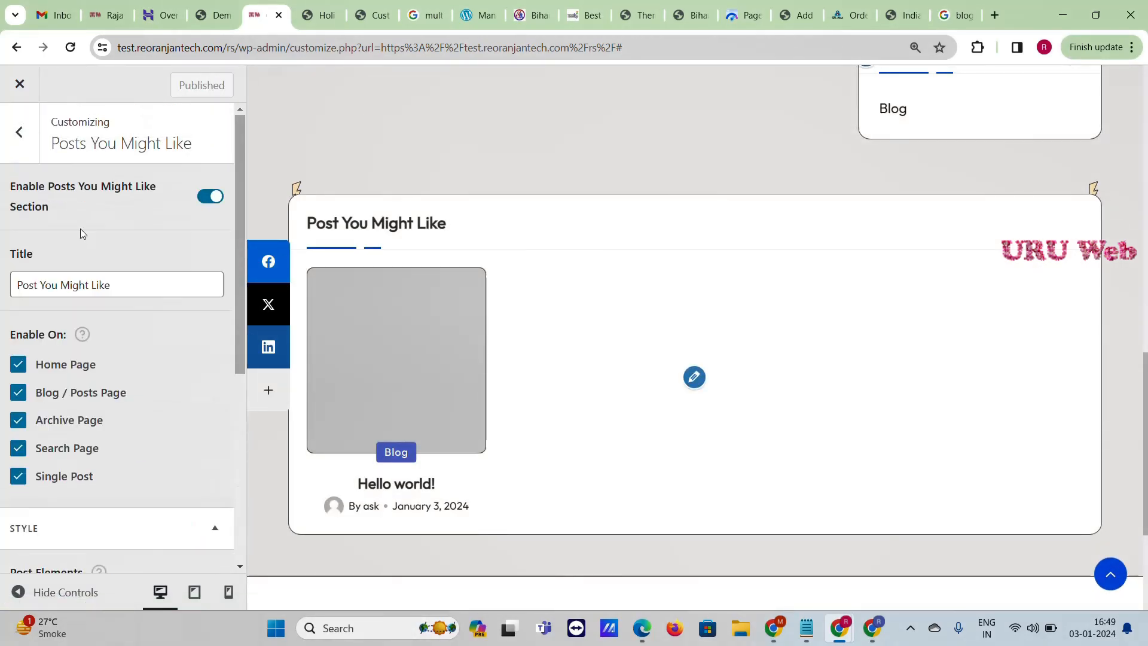
Step: In the Sidebar settings, set the sidebar position for single posts to Right Sidebar
click(18, 119)
scroll(34, 301, down, 2)
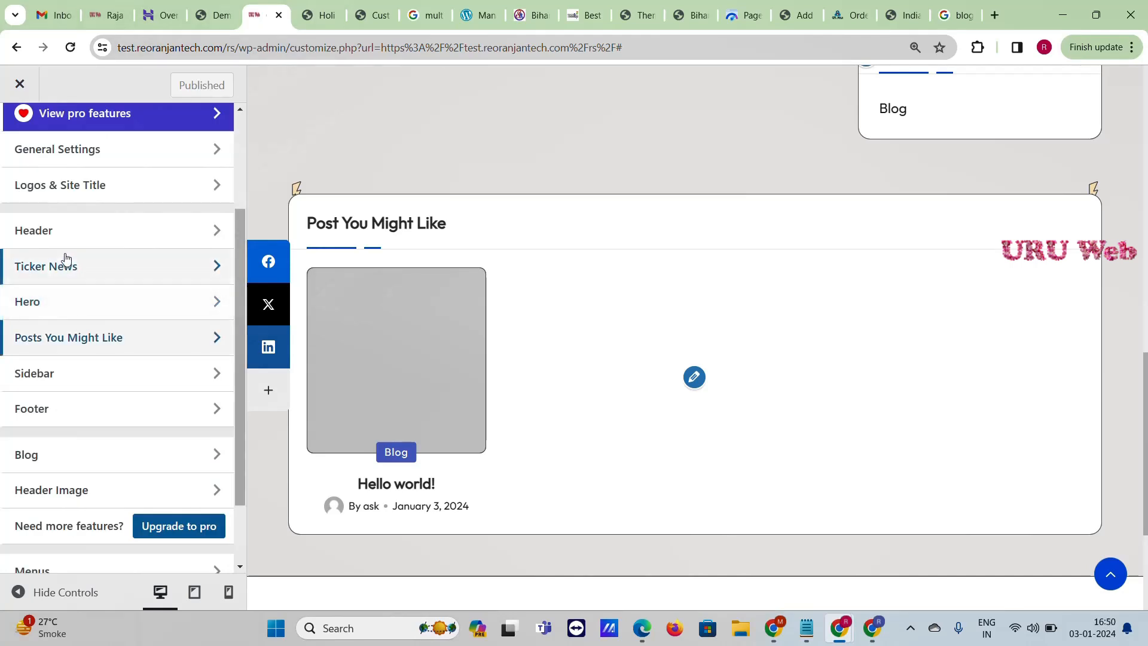
click(85, 376)
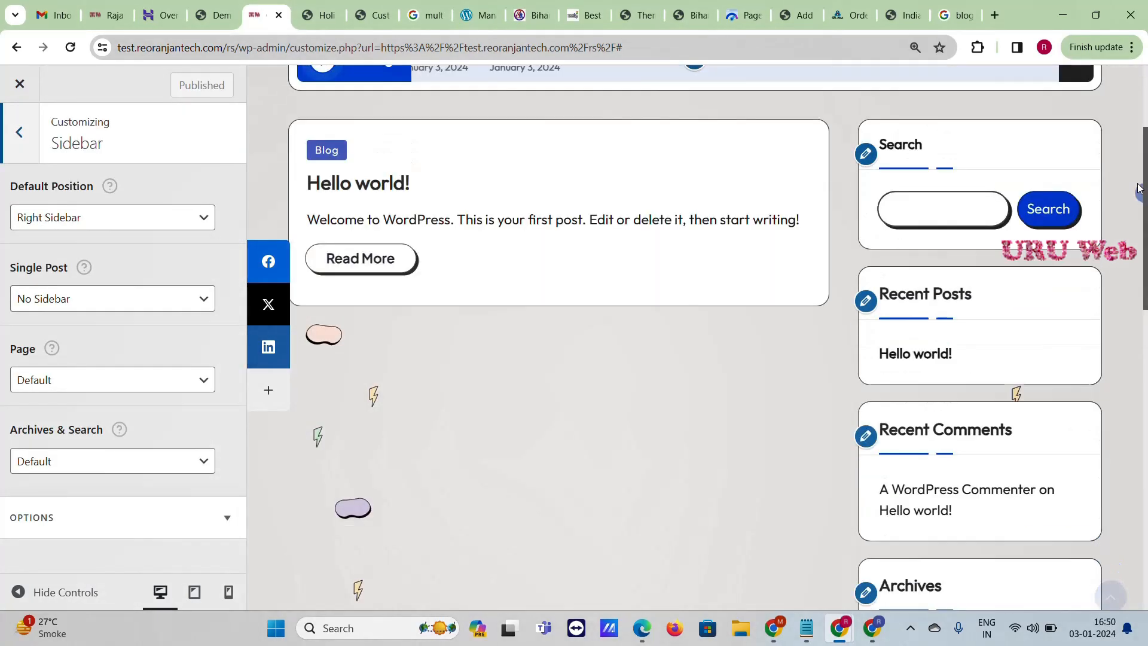
scroll(969, 401, down, 4)
scroll(967, 406, down, 2)
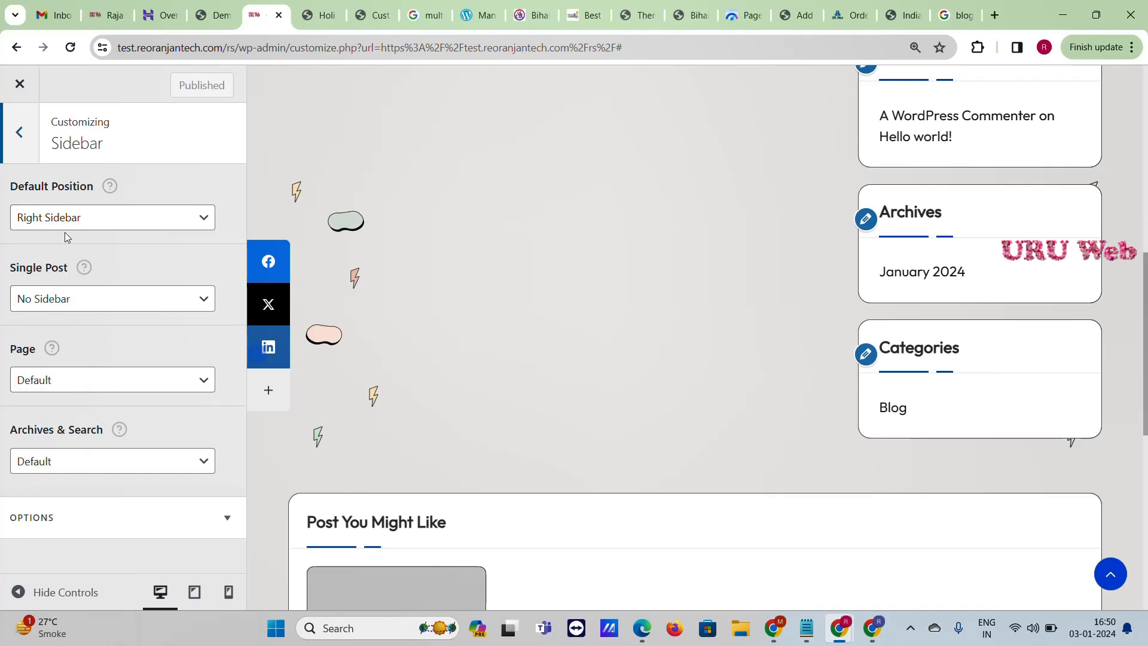
click(150, 307)
click(110, 364)
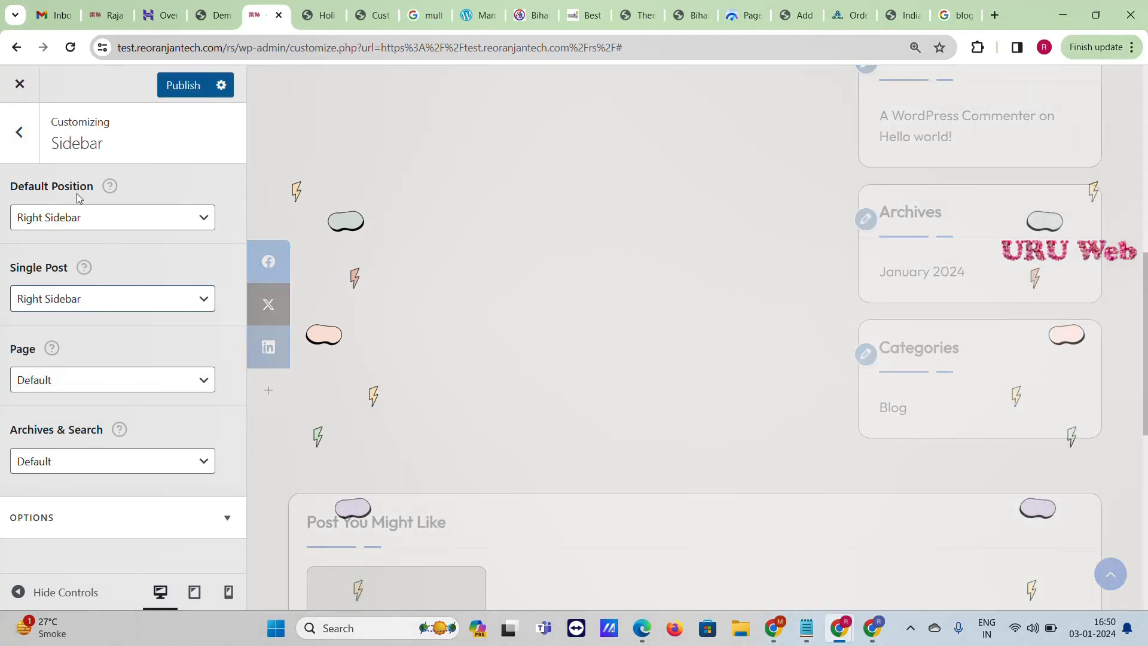
Step: Set the sidebar position for pages to Right Sidebar and publish the changes
click(116, 382)
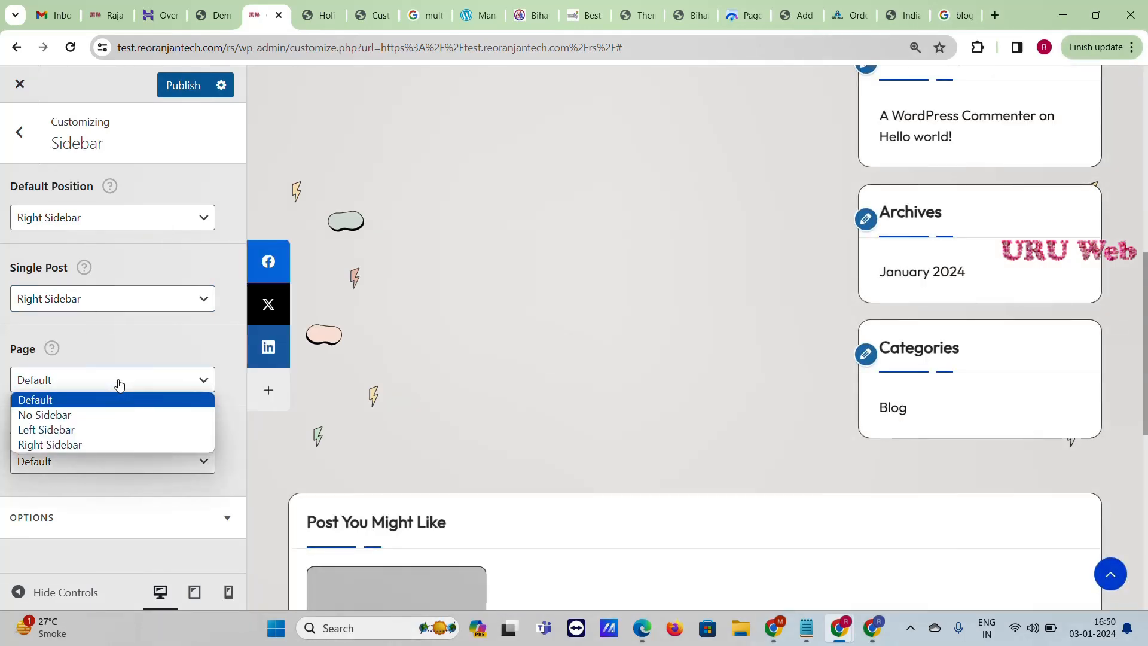
click(118, 429)
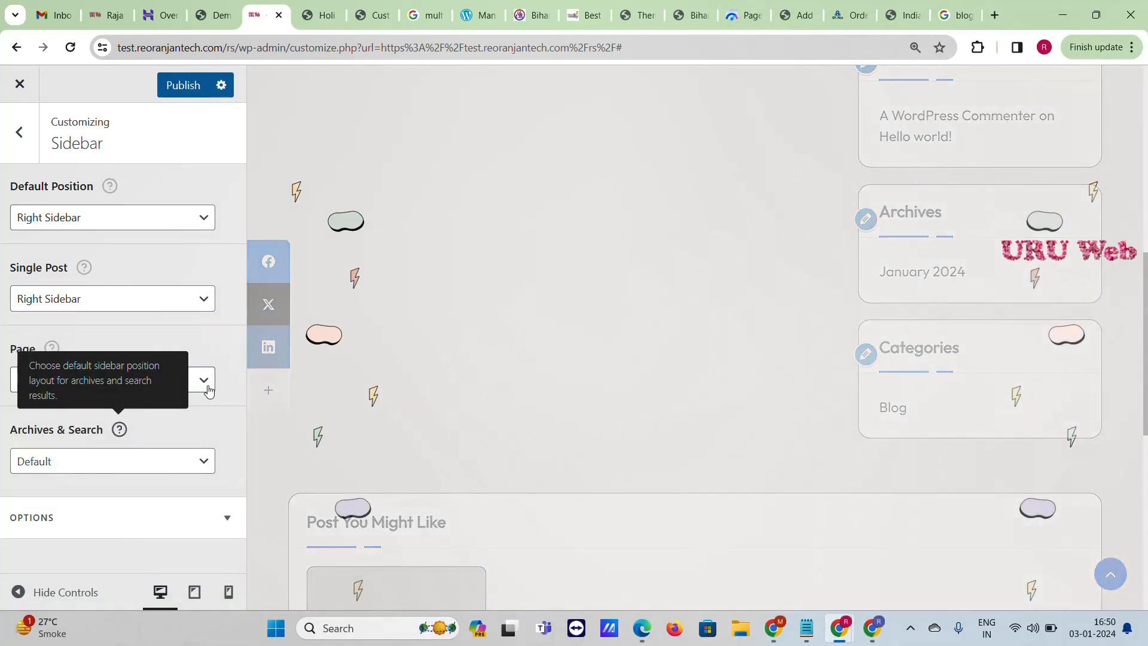
click(207, 391)
click(145, 444)
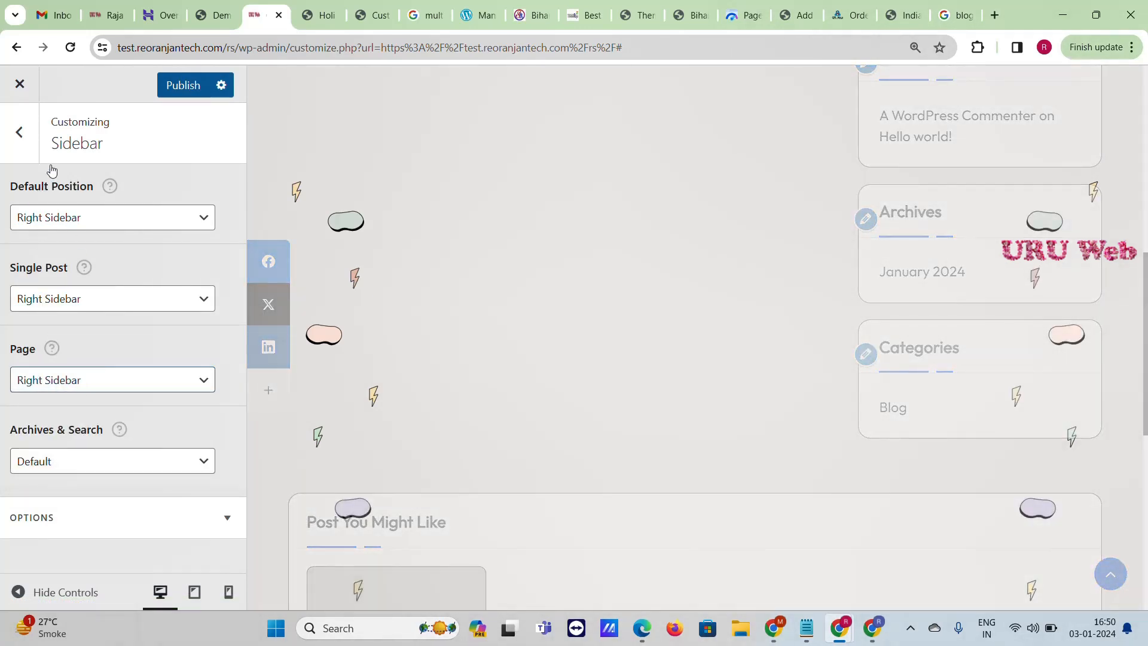
click(161, 94)
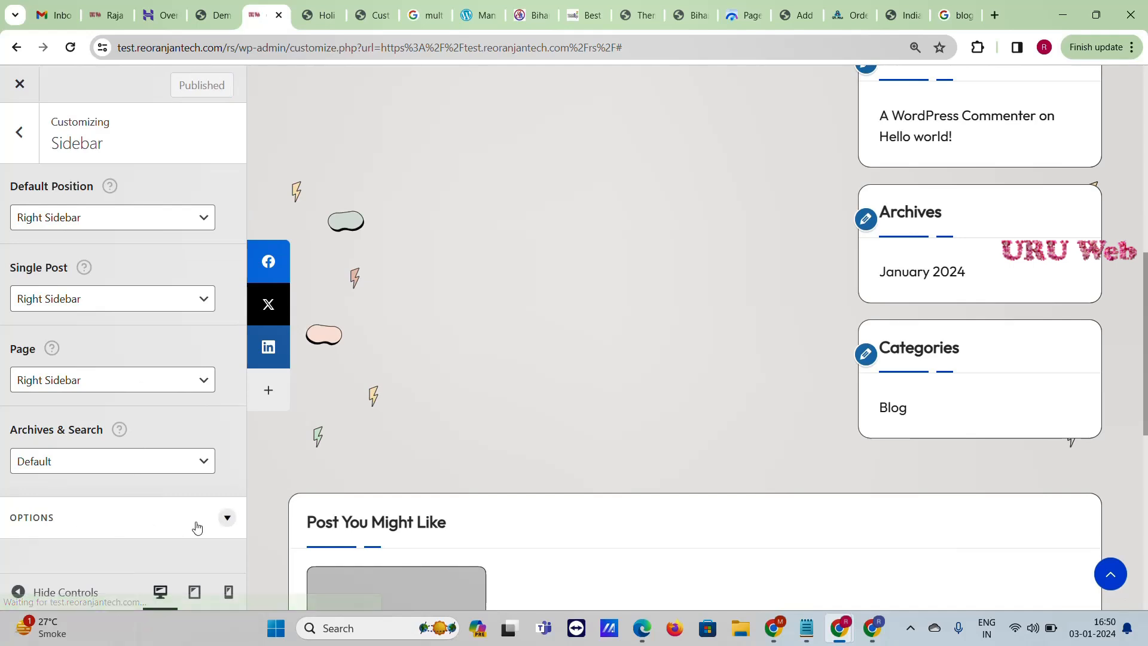
Step: In the sidebar's additional options, choose Stick first widget for the sticky sidebar and publish
click(228, 519)
scroll(179, 487, down, 2)
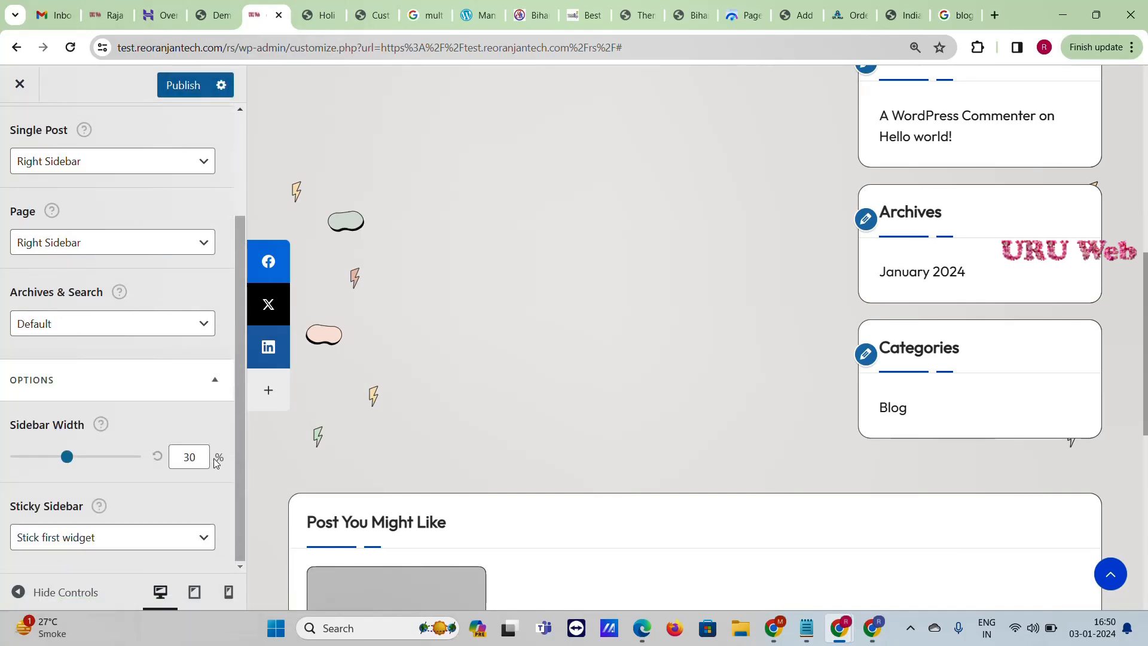
click(188, 545)
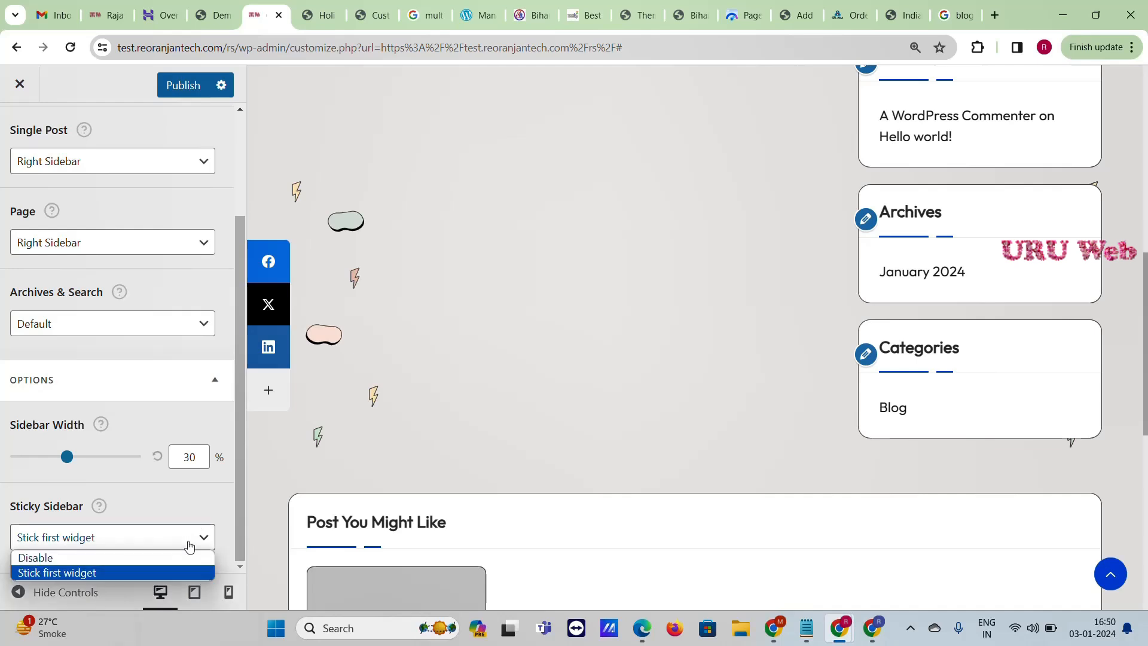
click(120, 573)
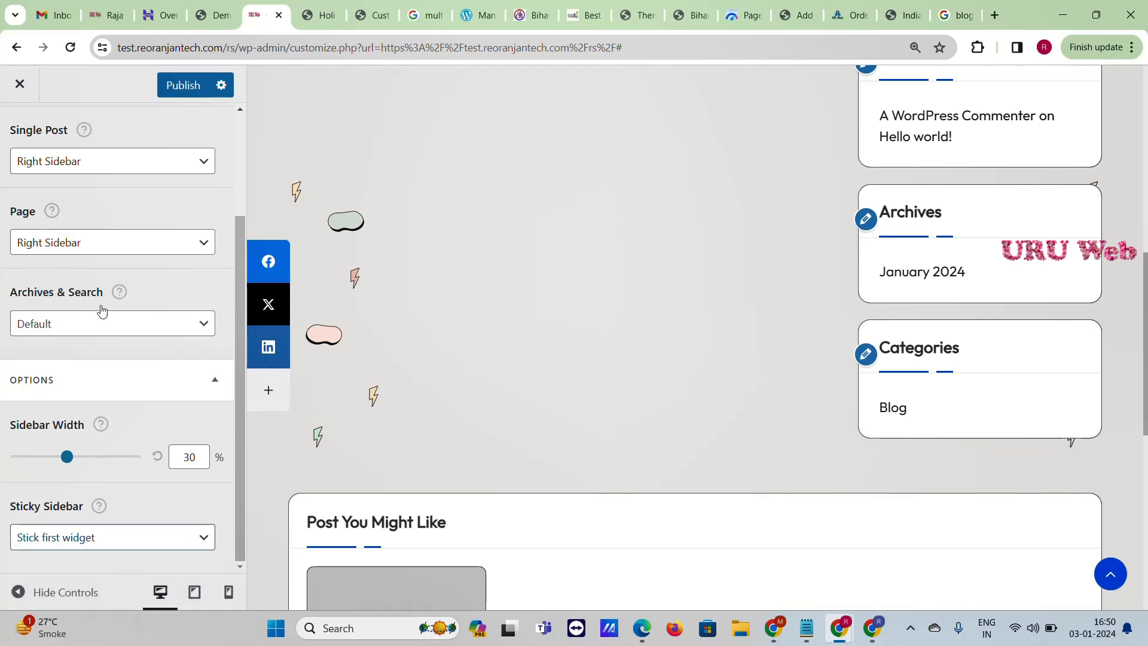
scroll(113, 287, up, 3)
click(177, 91)
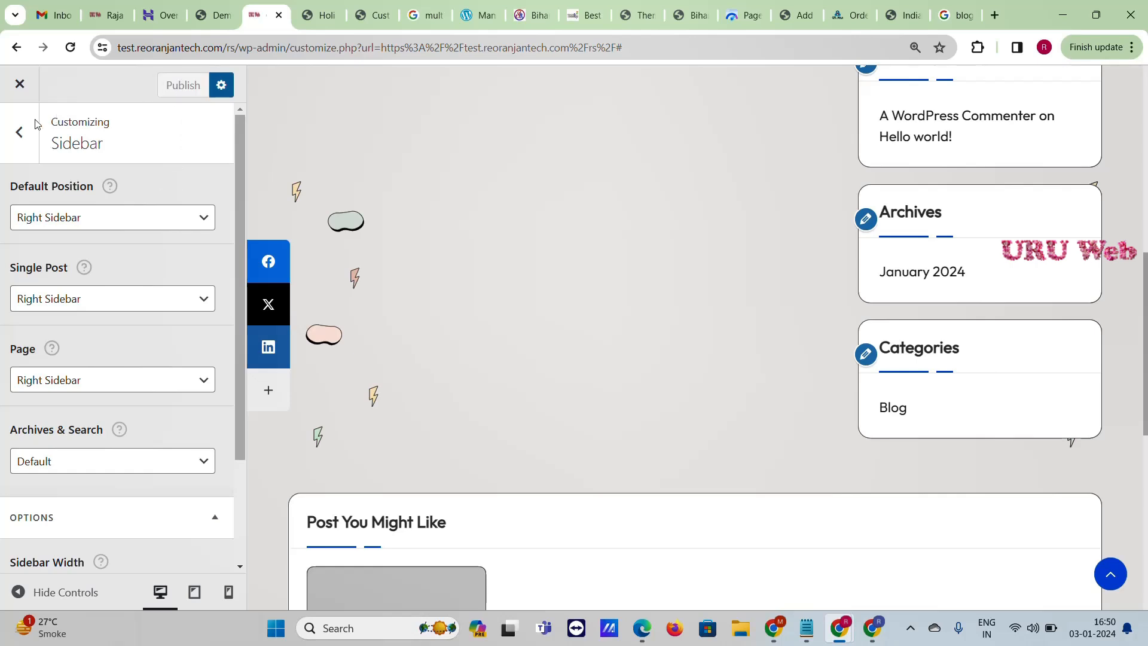
Step: Replace the theme link in the footer copyright bar's text widget with "URU web"
click(19, 131)
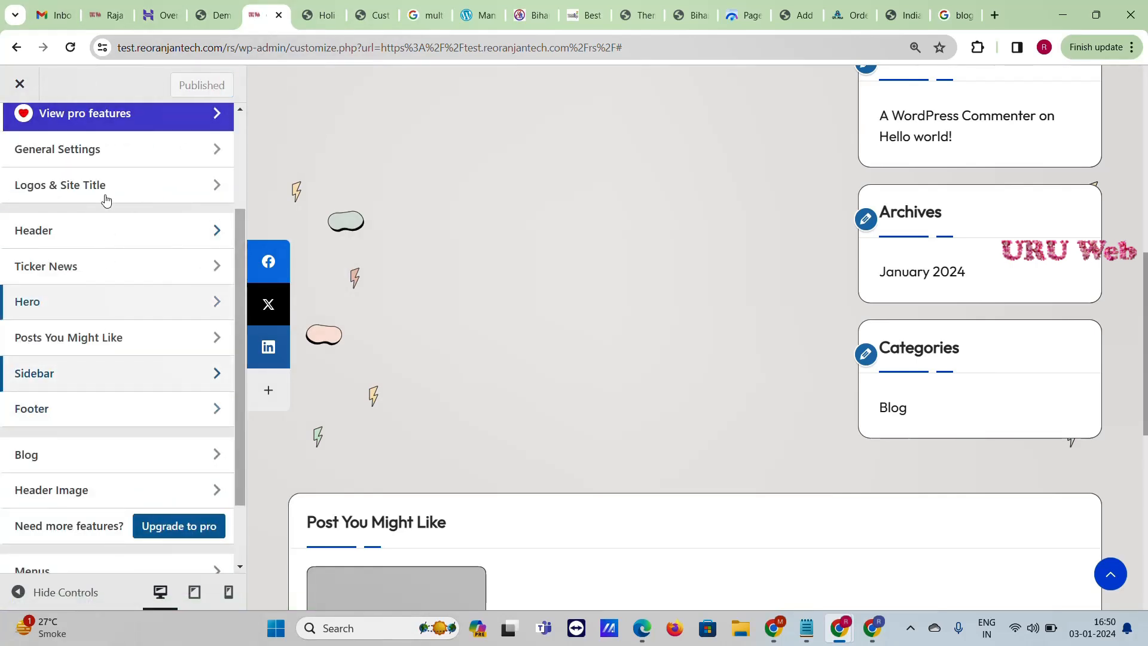
scroll(102, 368, down, 2)
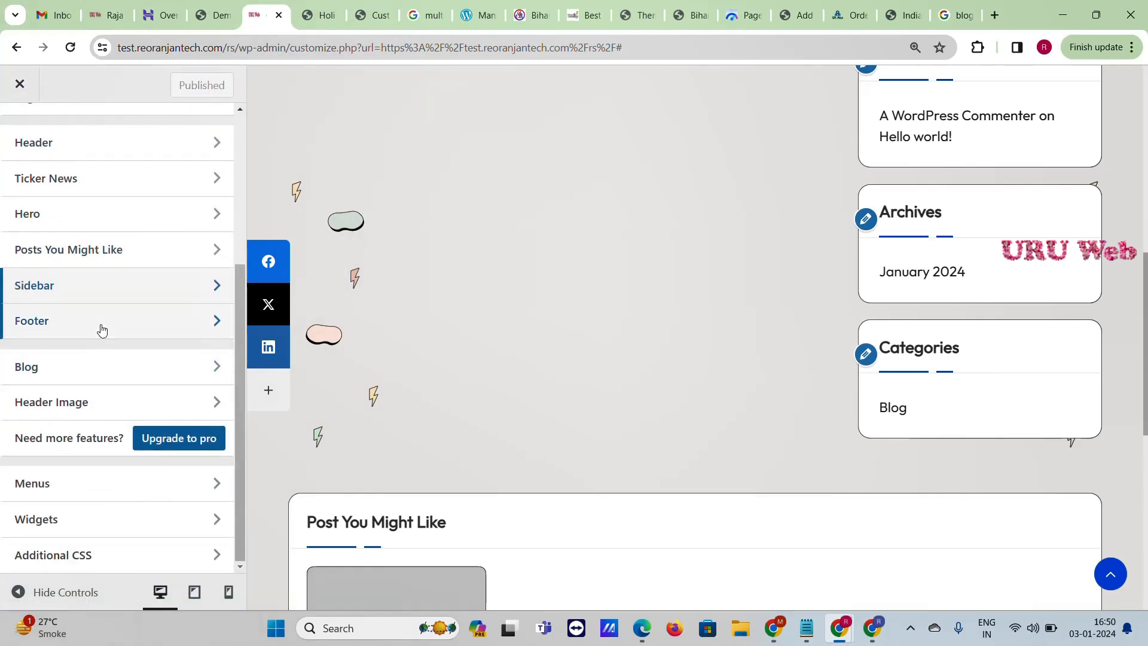
scroll(980, 410, down, 8)
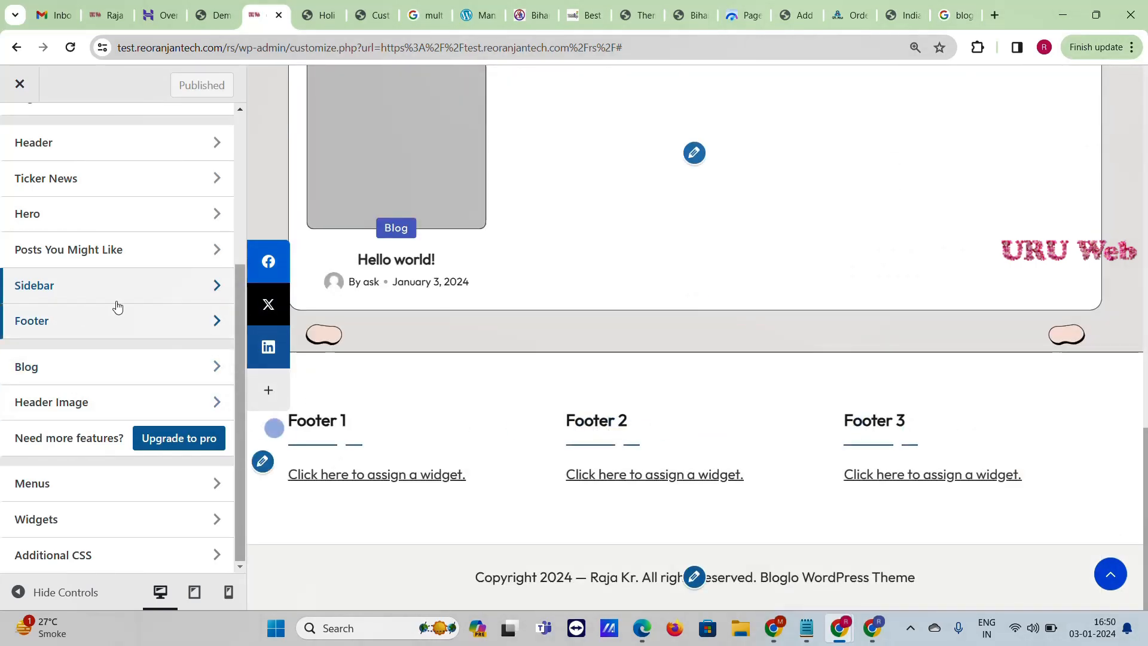
click(167, 322)
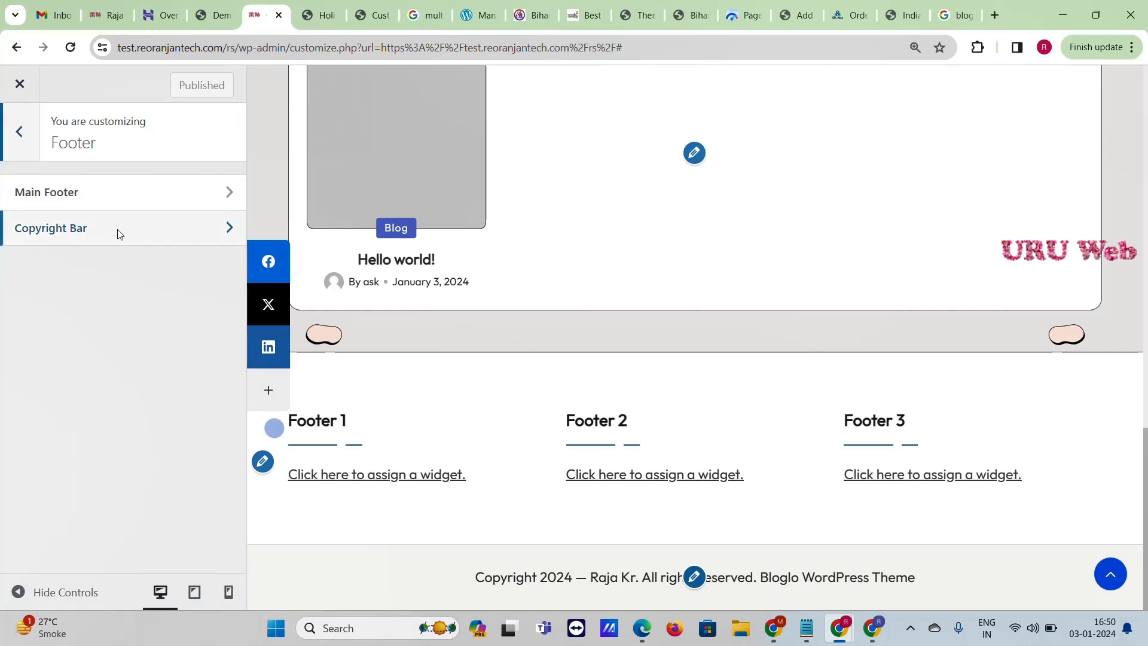
click(118, 232)
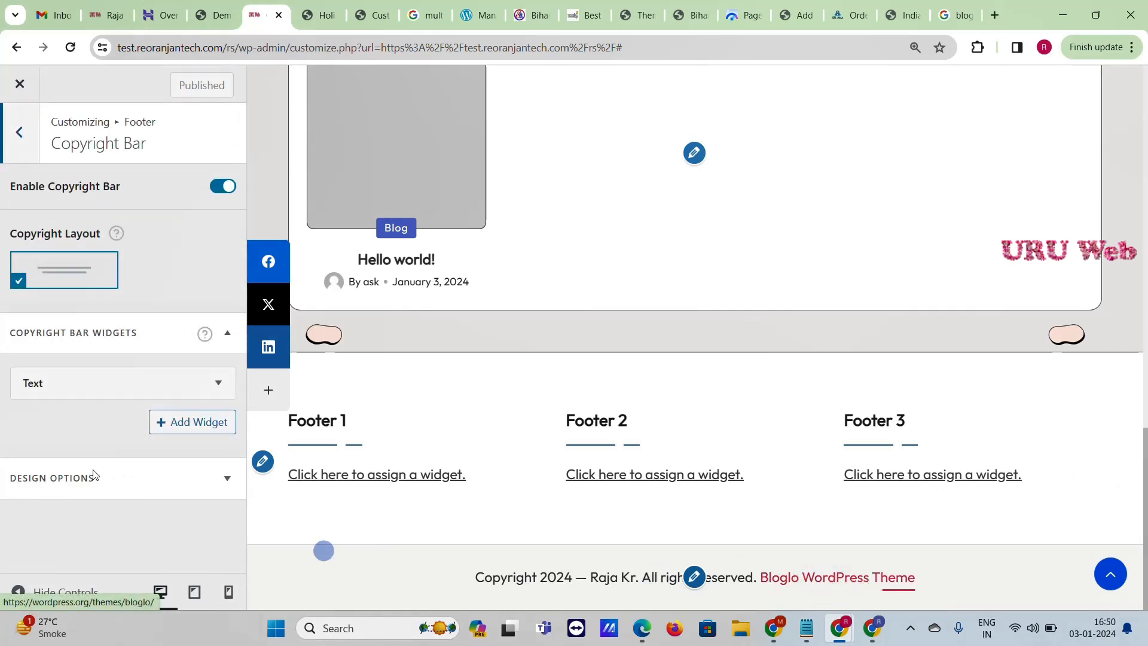
click(201, 384)
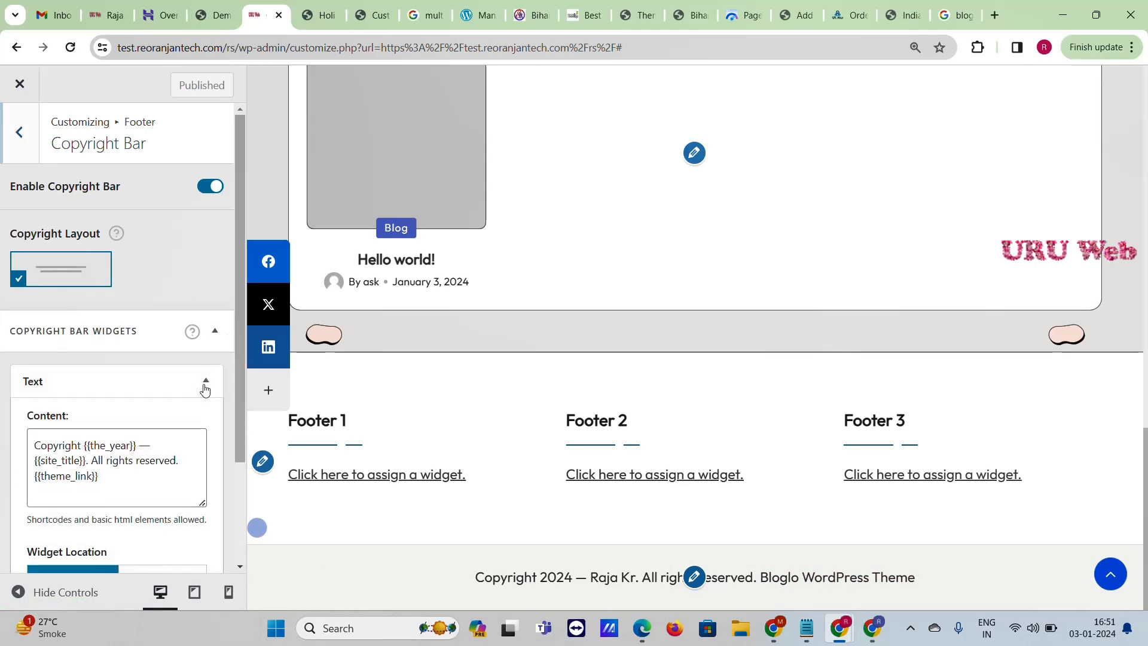
scroll(124, 286, down, 4)
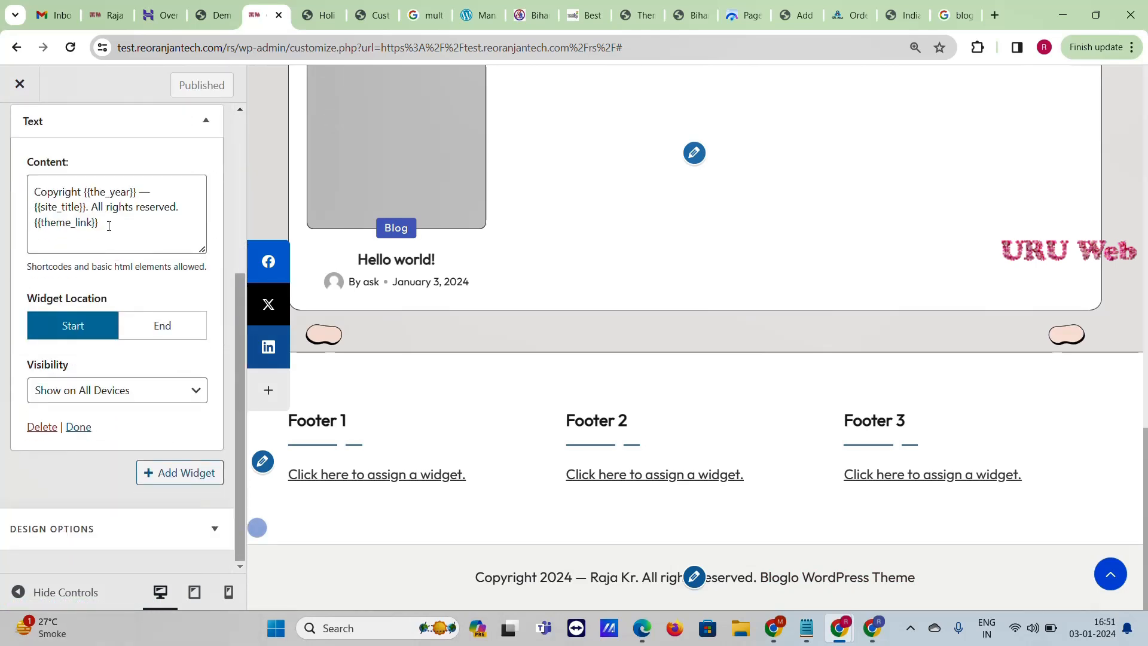
key(BackSpace)
key(BackSpace)
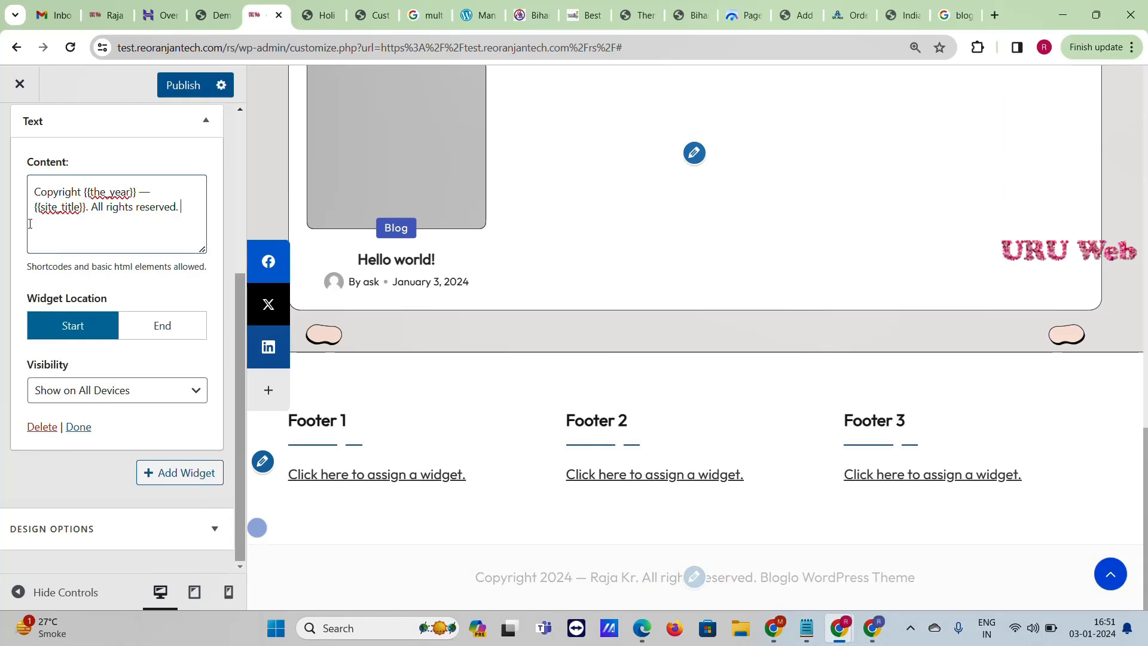
text(URU web)
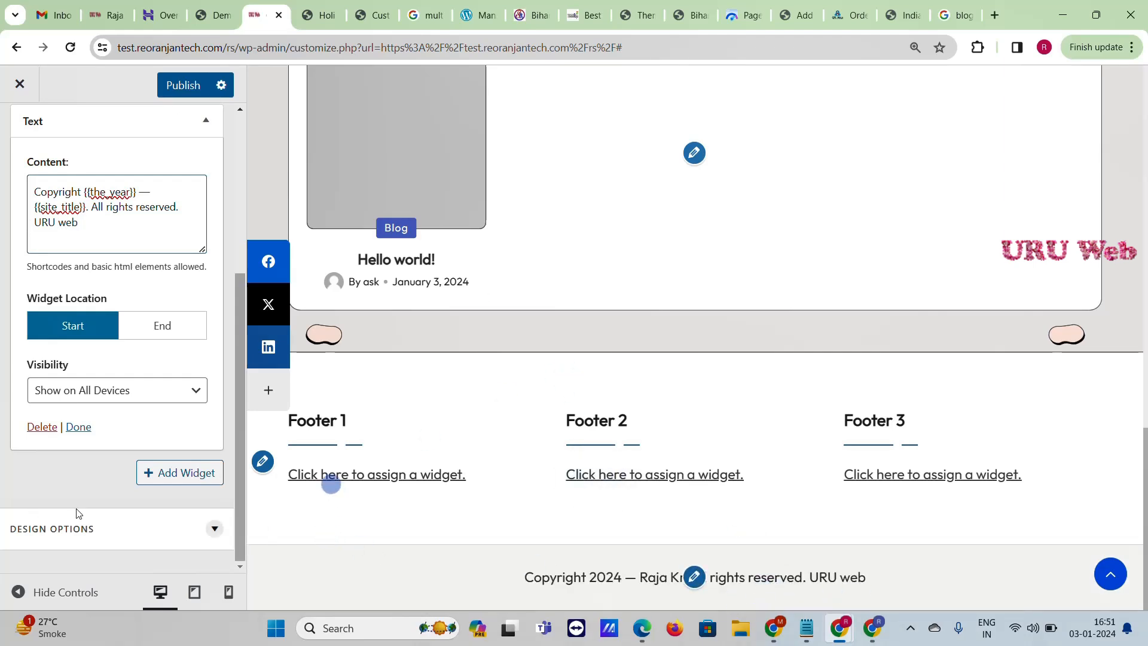
Step: Show the copyright bar's design options, publish the new copyright text and return to the Footer settings
scroll(150, 373, down, 2)
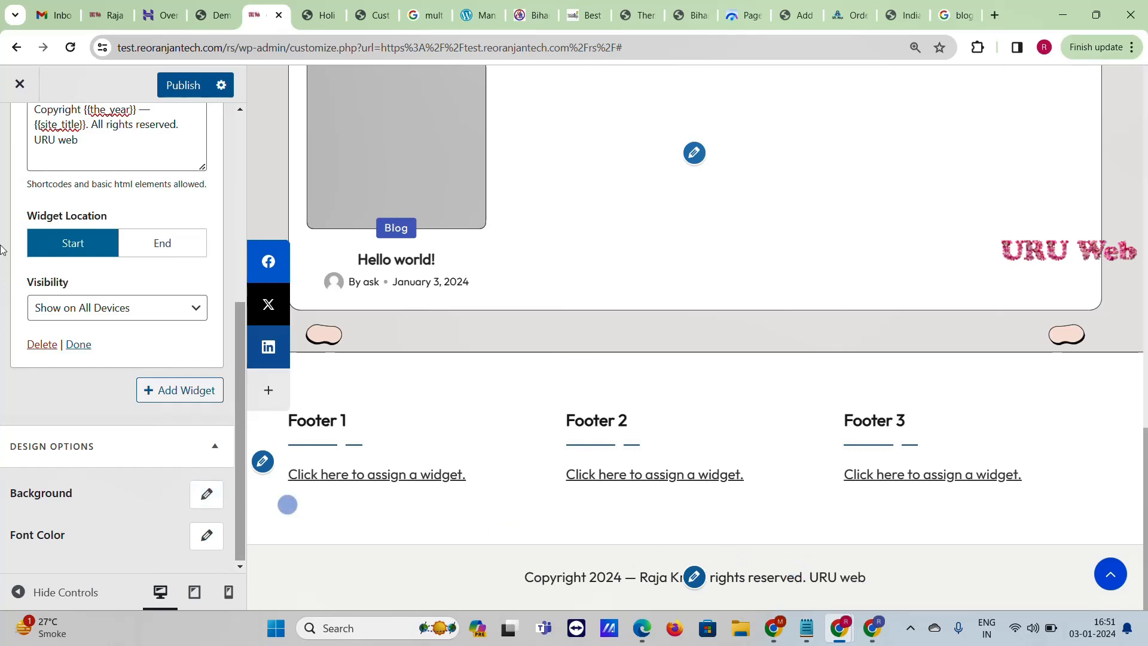
click(160, 94)
scroll(98, 233, up, 10)
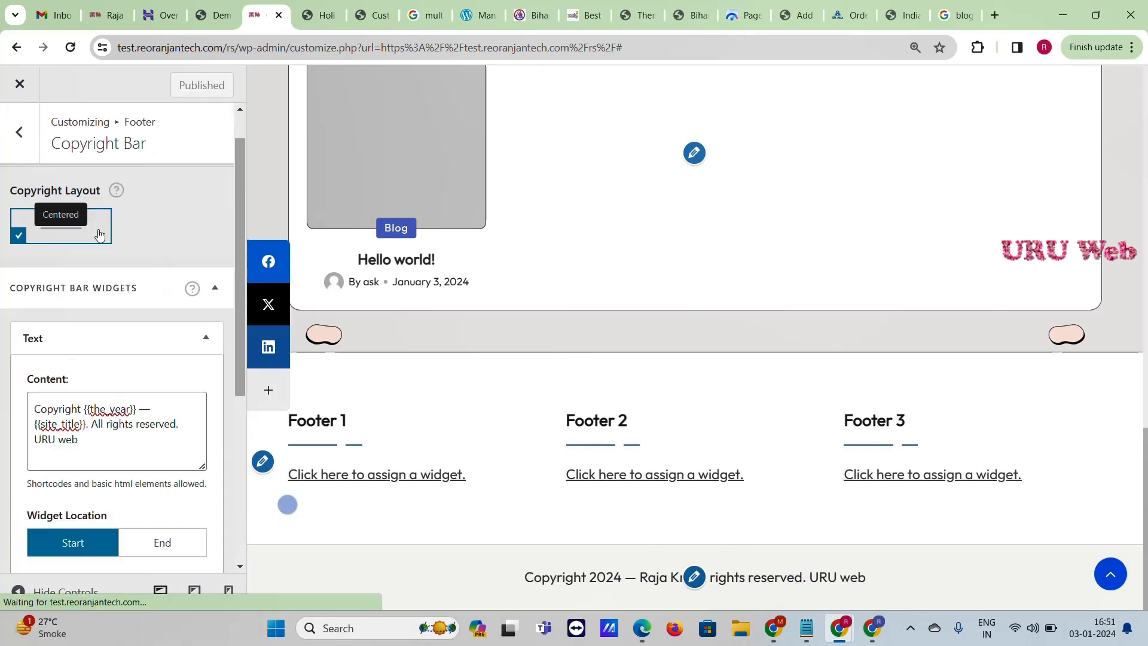
click(20, 133)
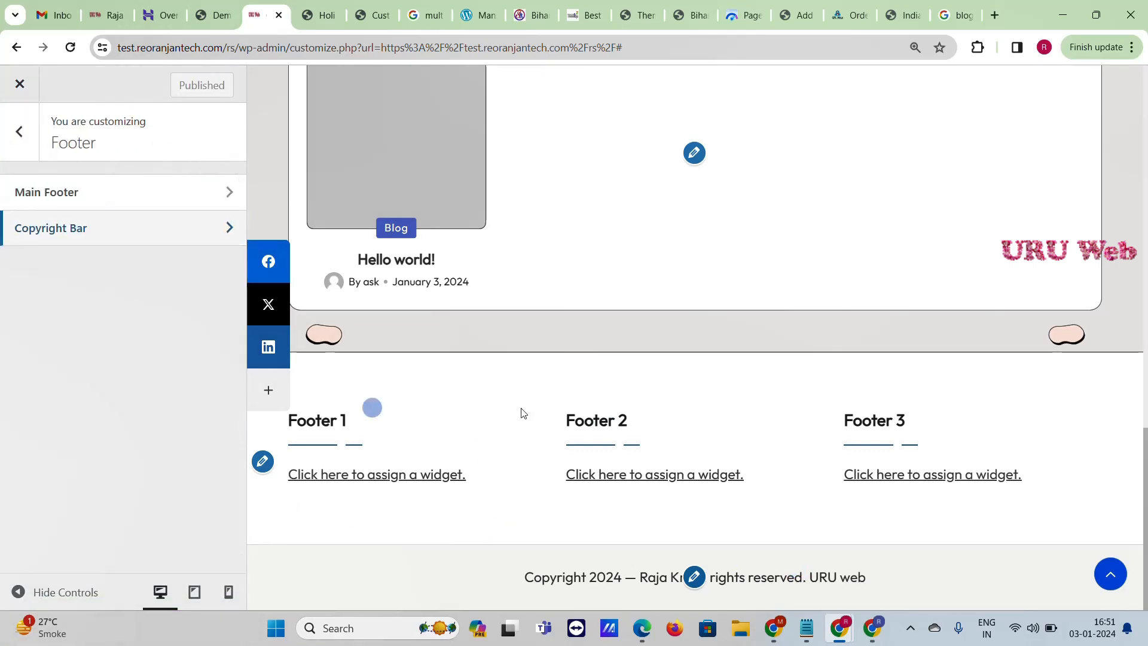
Step: Enable Center Widget Content for the main footer and show its design options
click(70, 192)
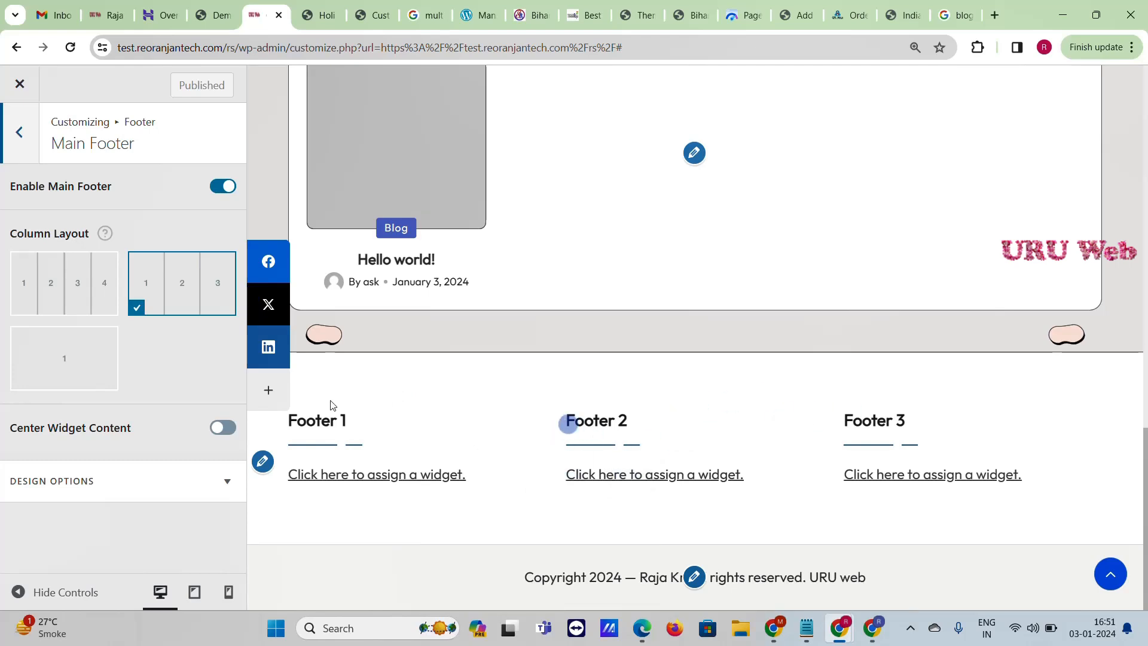
click(214, 433)
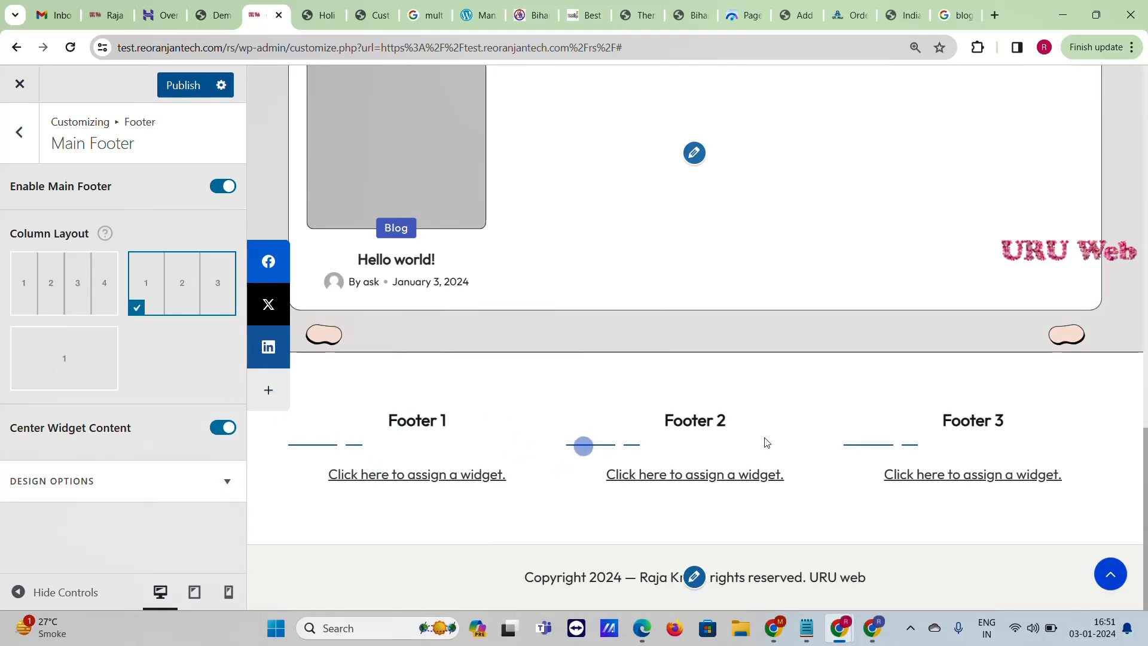
click(70, 482)
scroll(162, 542, down, 2)
scroll(147, 478, up, 2)
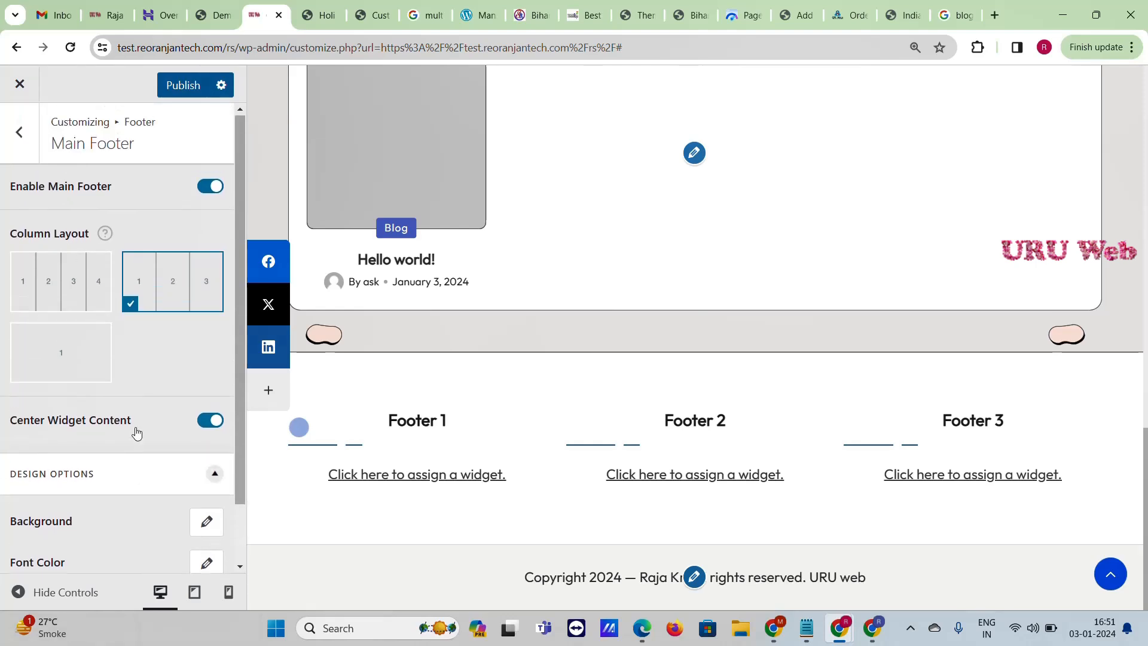
Step: Go to the Single Post settings under Blog and check the available title position options
click(20, 133)
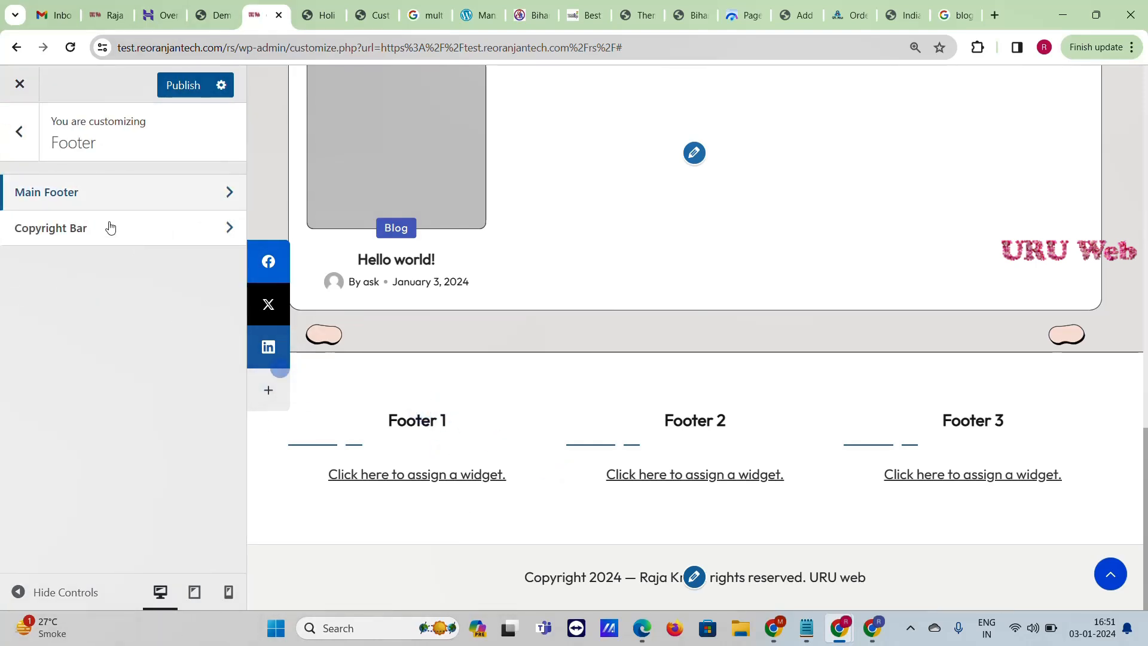
click(19, 130)
scroll(67, 340, down, 4)
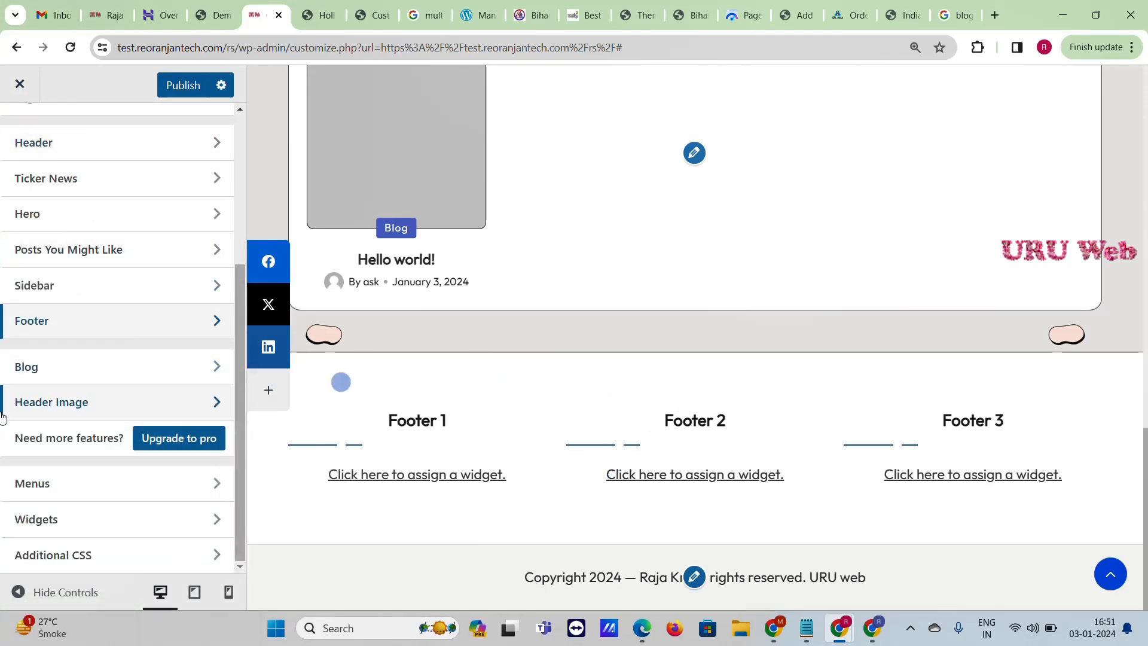
click(89, 375)
click(127, 202)
click(121, 195)
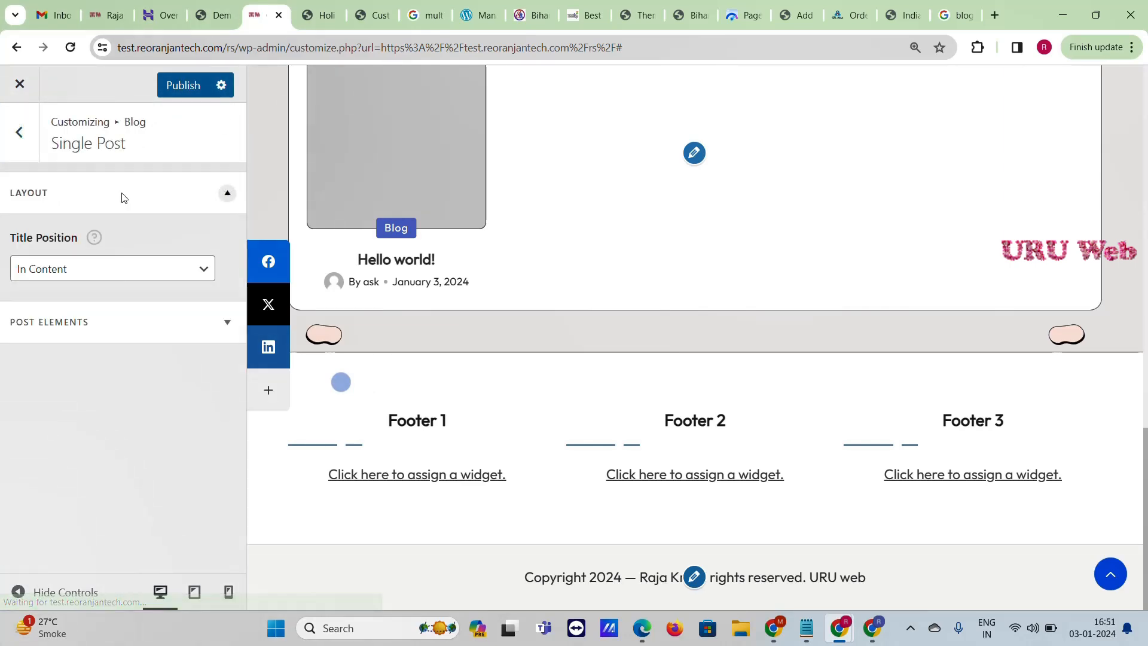
click(117, 276)
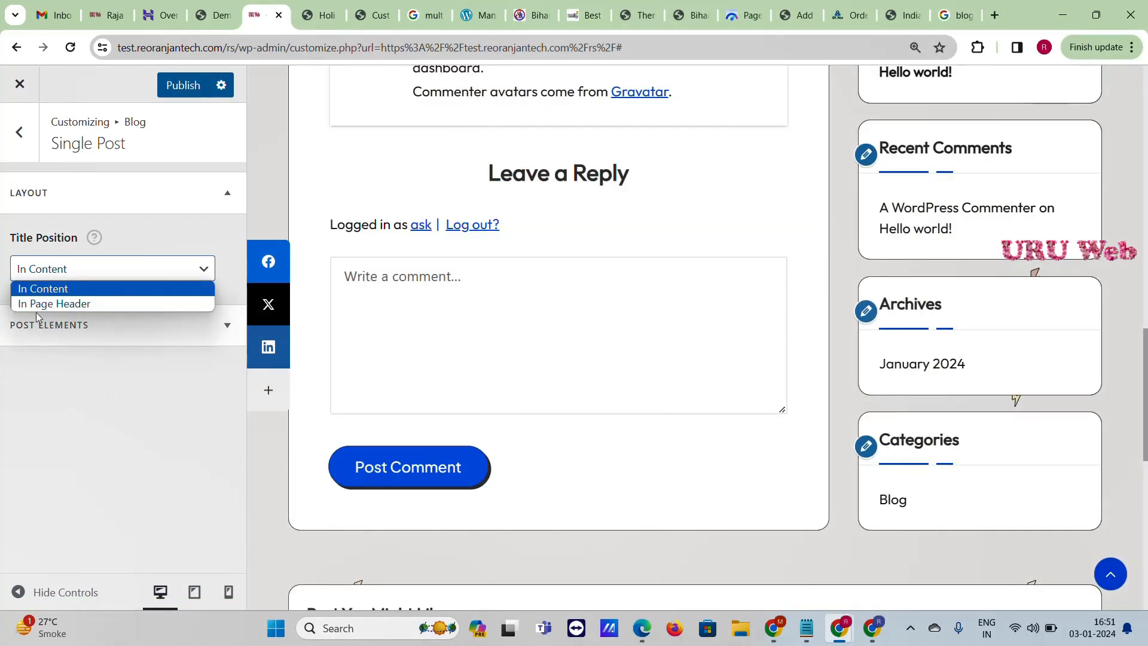
click(103, 355)
Step: Expand the single post's Post Elements settings and enable Show Toggle Comments
click(134, 325)
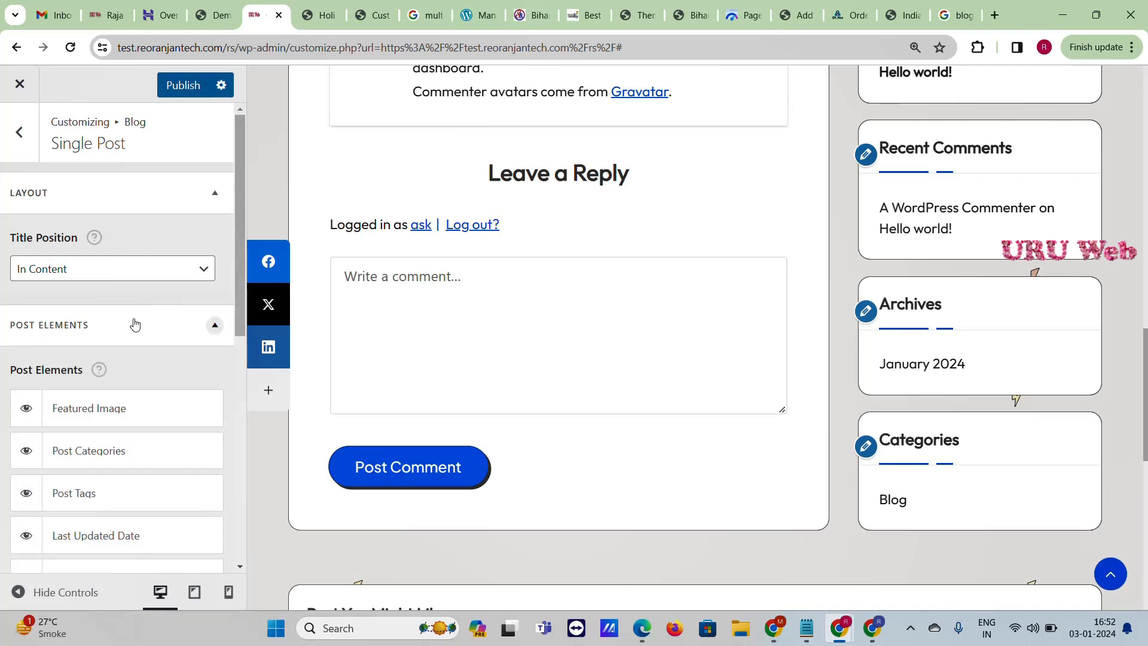
scroll(116, 363, down, 6)
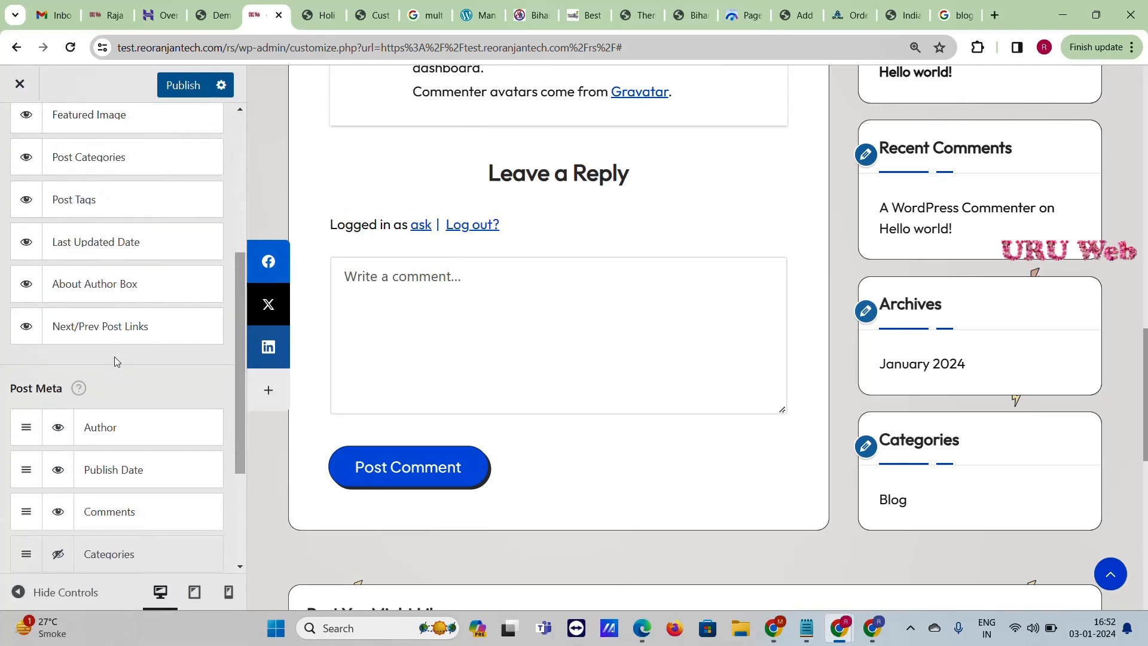
scroll(96, 463, down, 2)
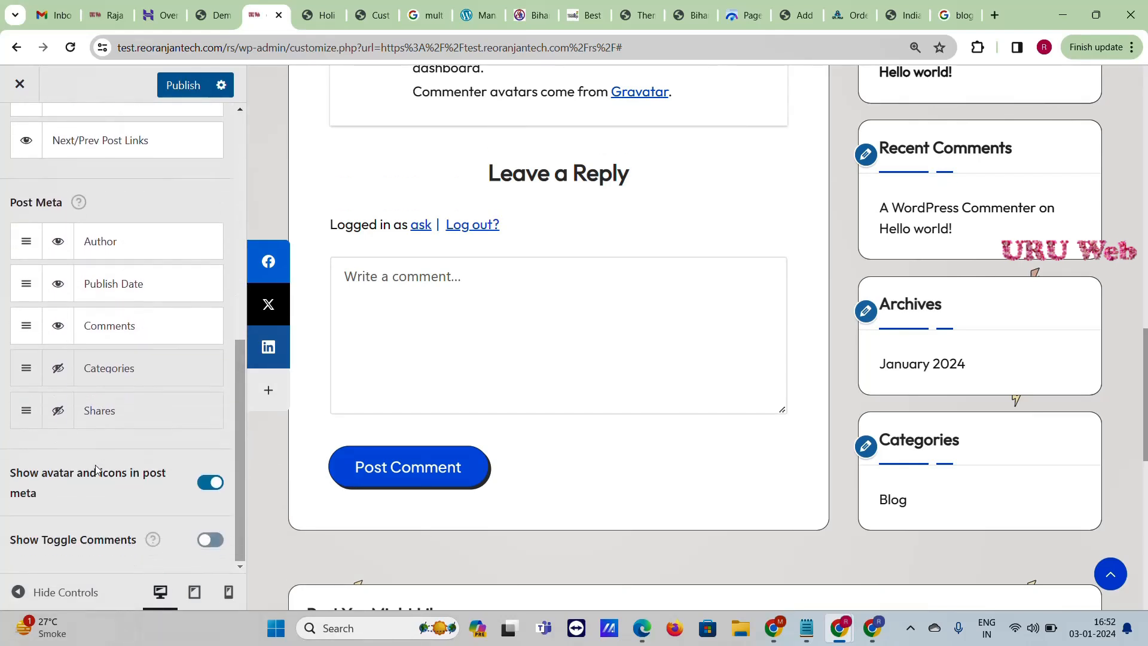
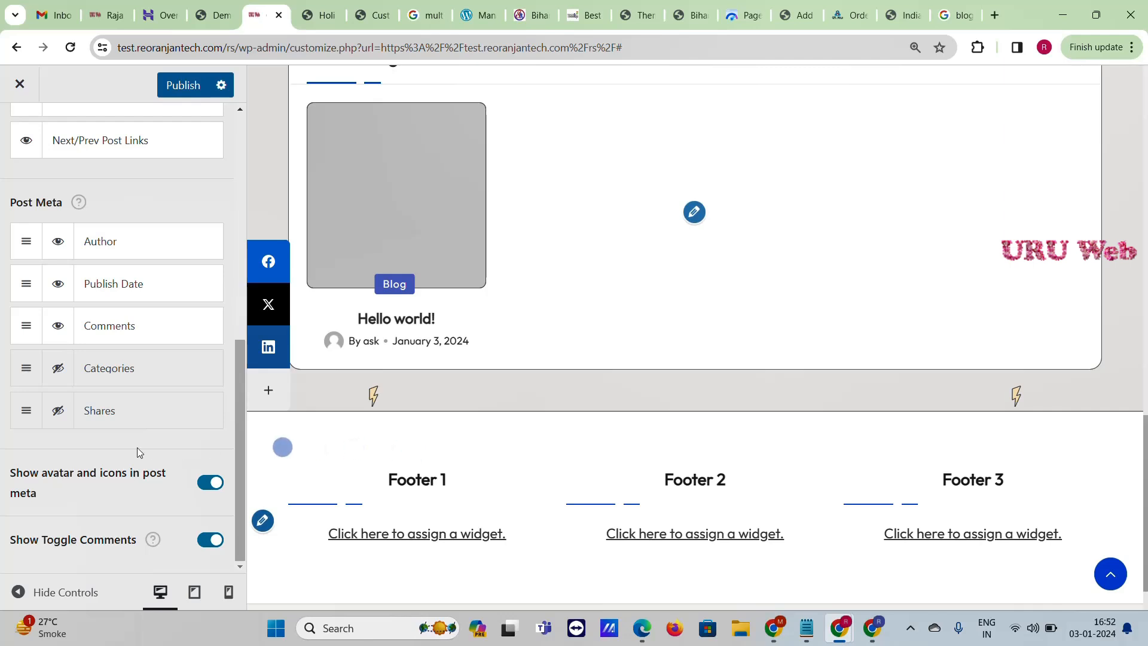
Step: Go to the Blog Page / Archive settings and review the post meta, featured image position and excerpt options against the post preview
scroll(141, 403, up, 10)
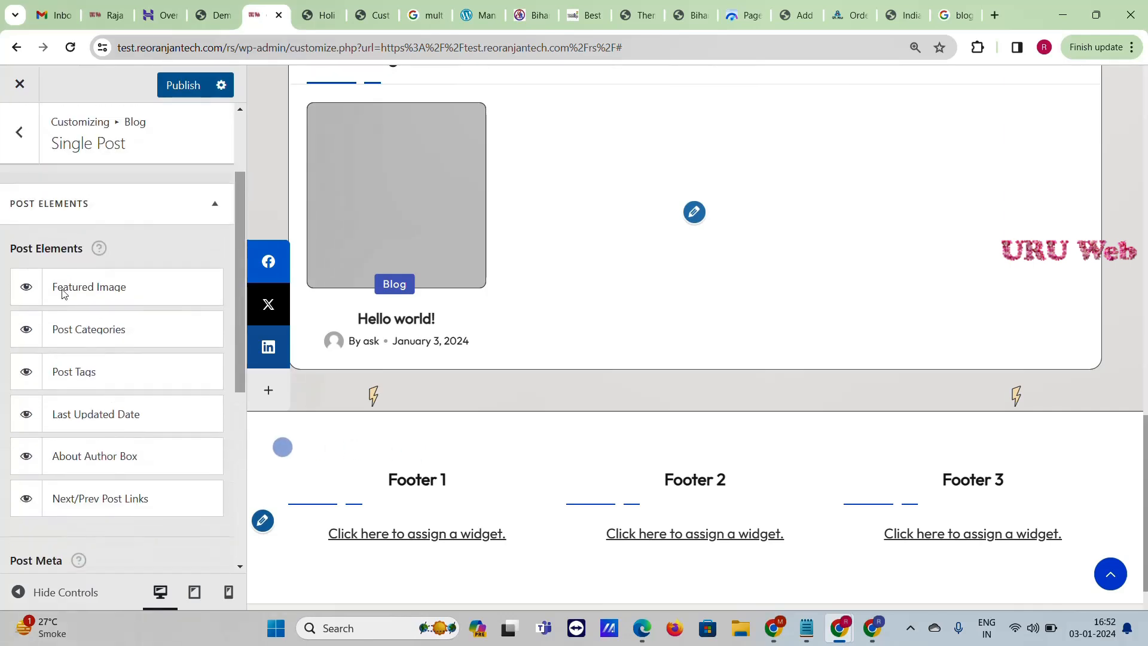
click(19, 132)
click(92, 239)
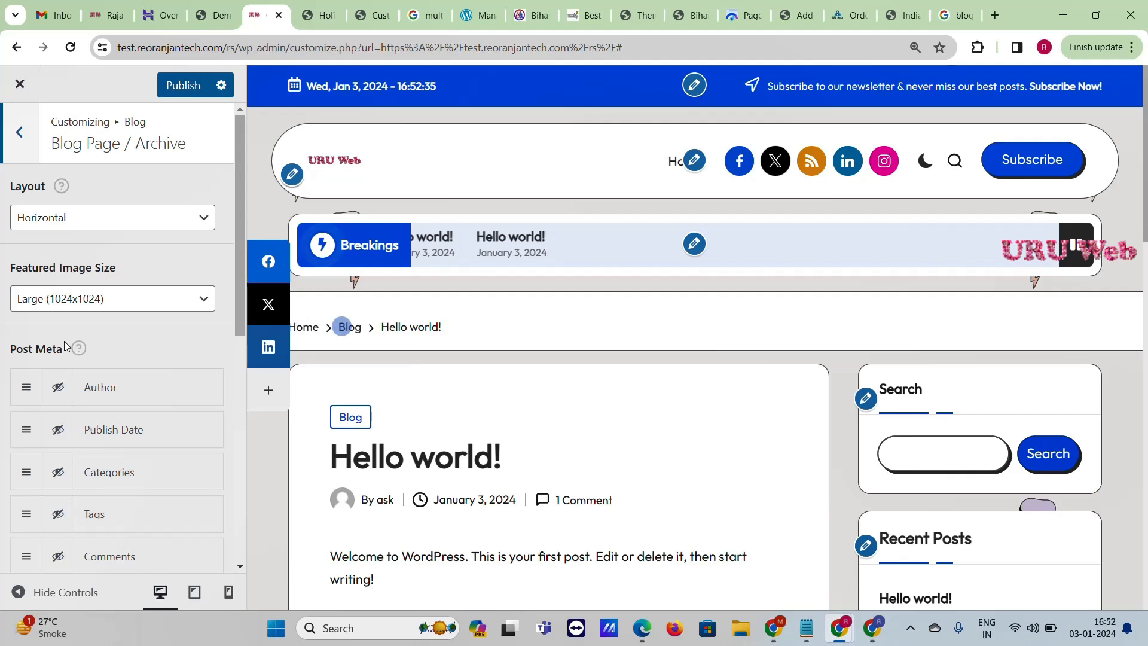
scroll(103, 216, down, 4)
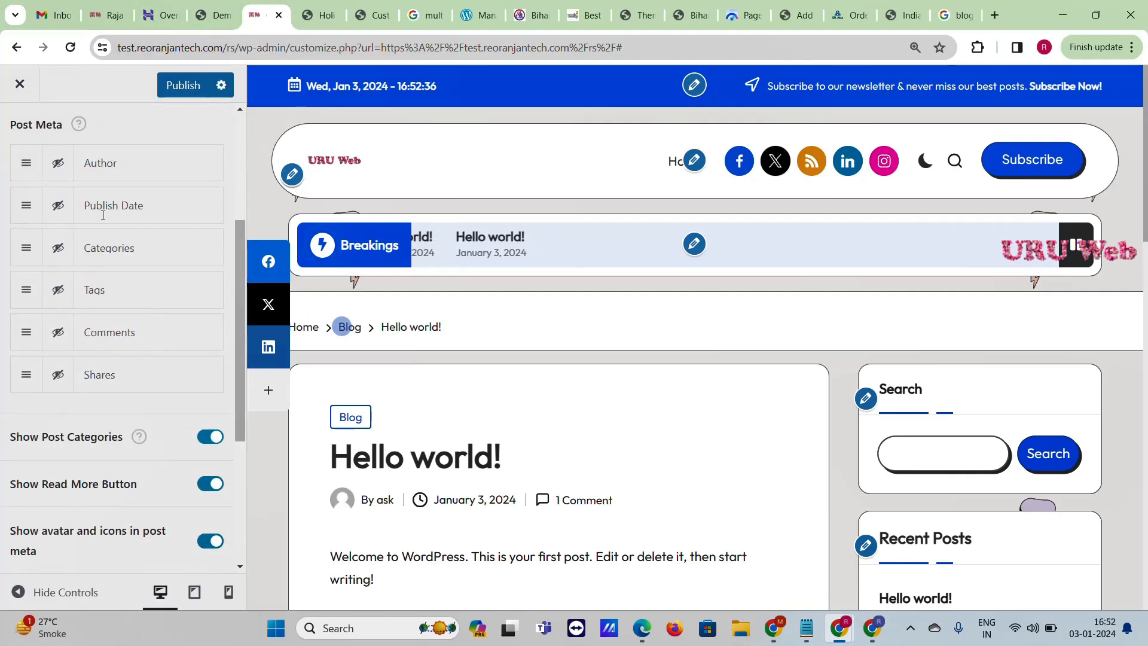
scroll(153, 483, down, 2)
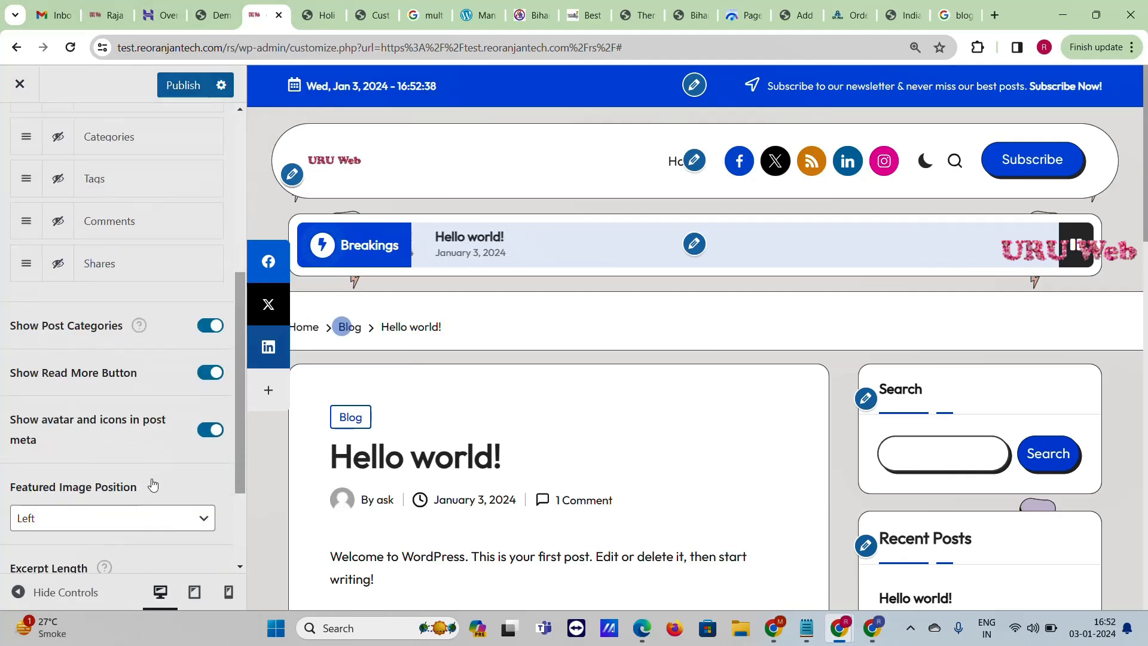
scroll(154, 483, down, 3)
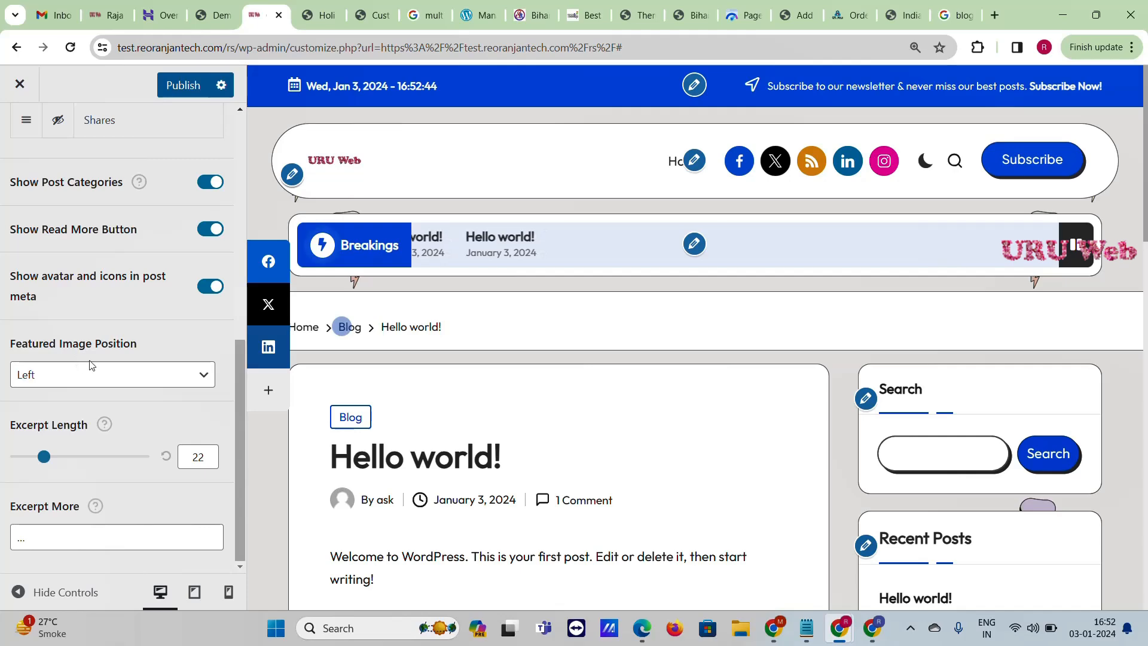
scroll(505, 384, down, 5)
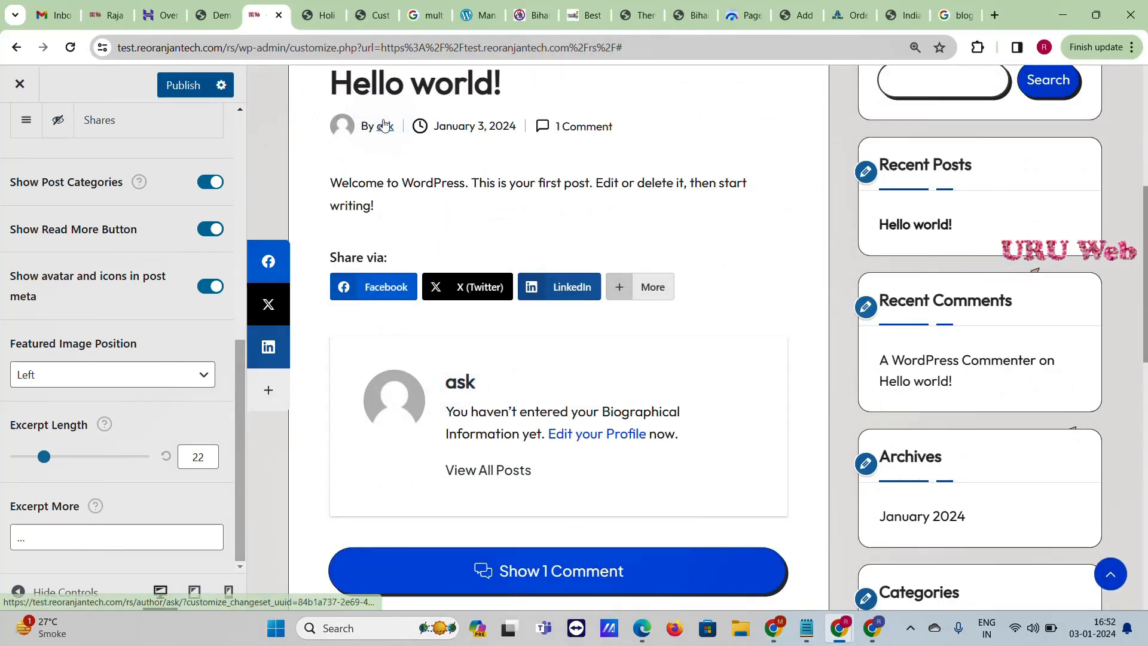
scroll(401, 179, up, 5)
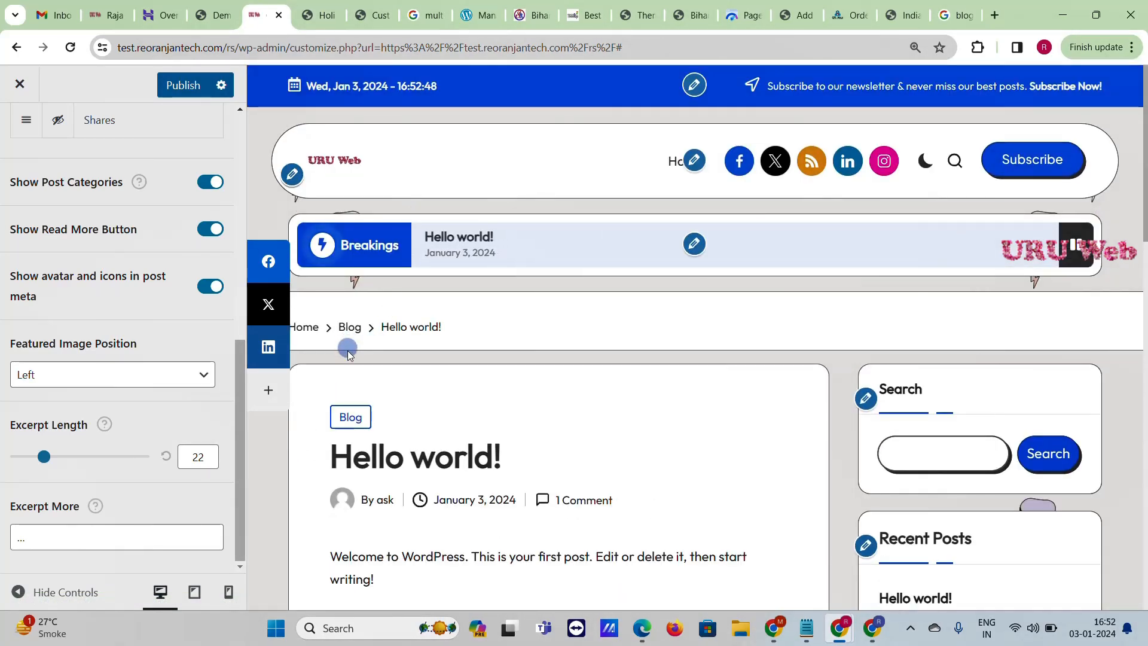
Step: Keep the blog archive's Featured Image Position at Left and publish the changes
click(167, 380)
click(170, 354)
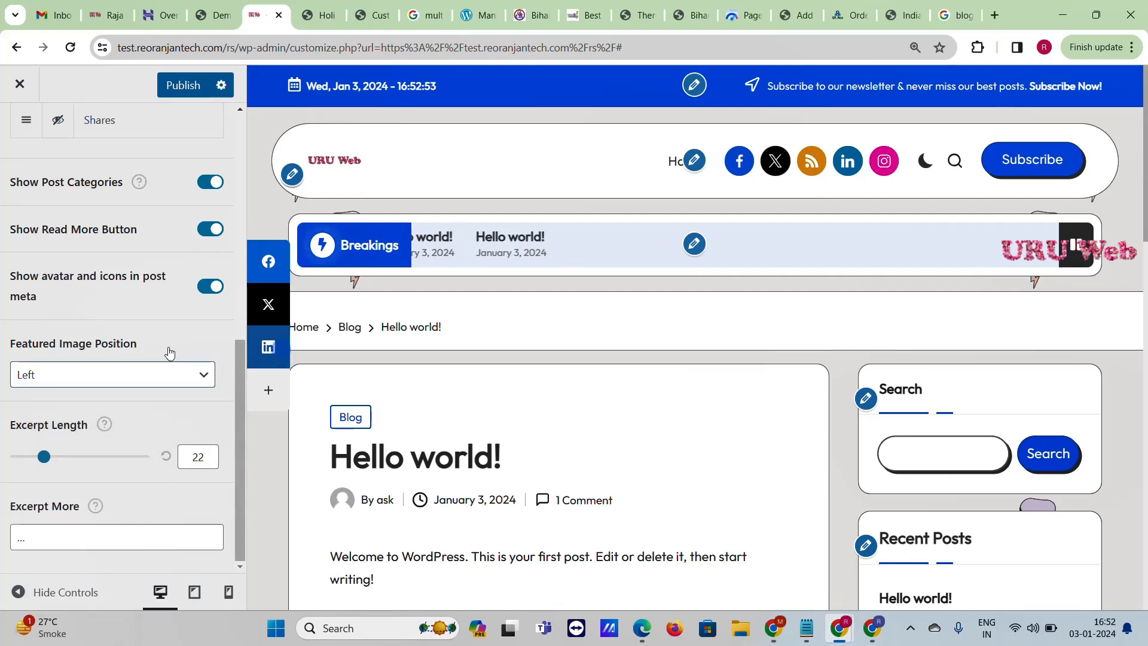
click(206, 90)
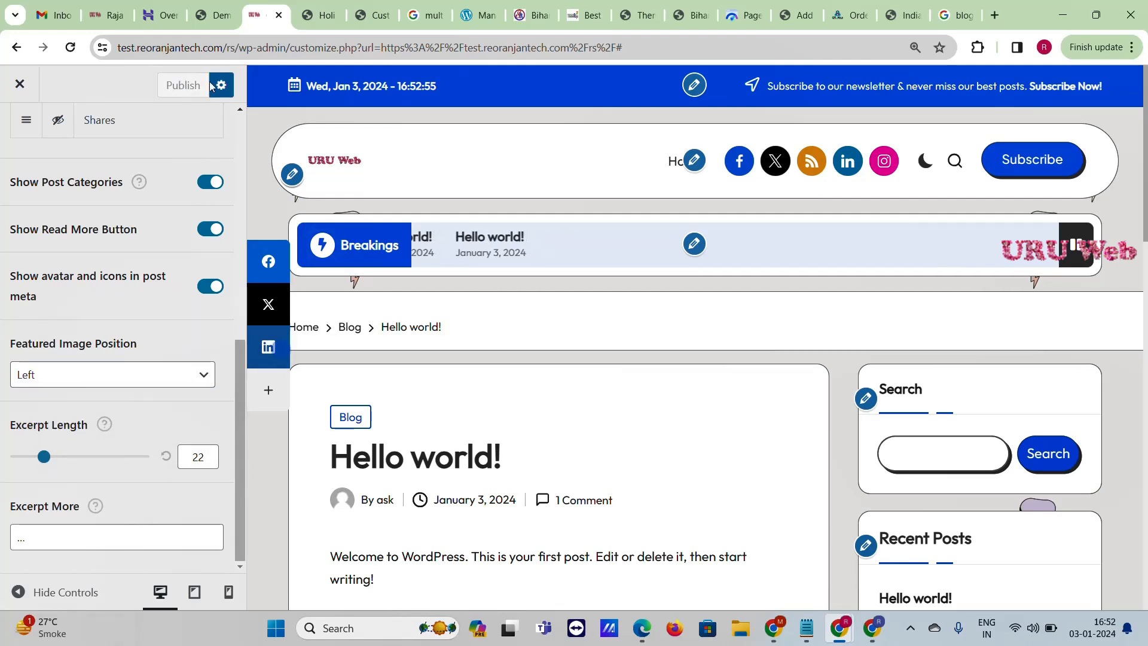
Step: Look at the finished sample blog's post list in the neighbouring browser tab and return to the customizer's post preview
key(ctrl+Tab)
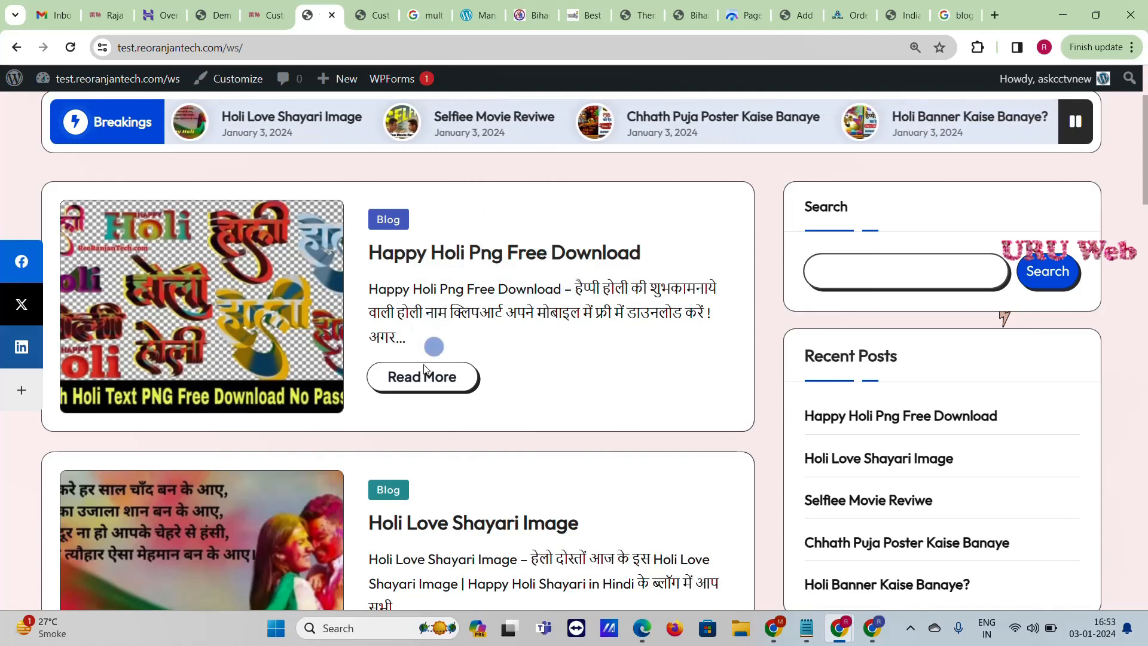
click(264, 17)
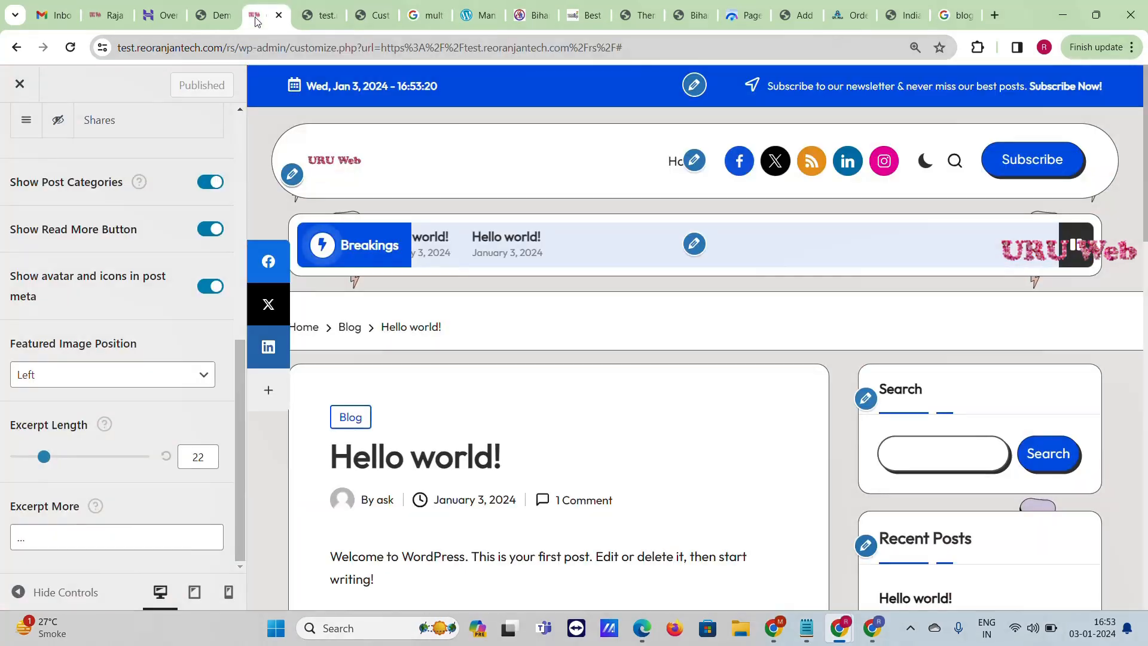
scroll(536, 352, down, 10)
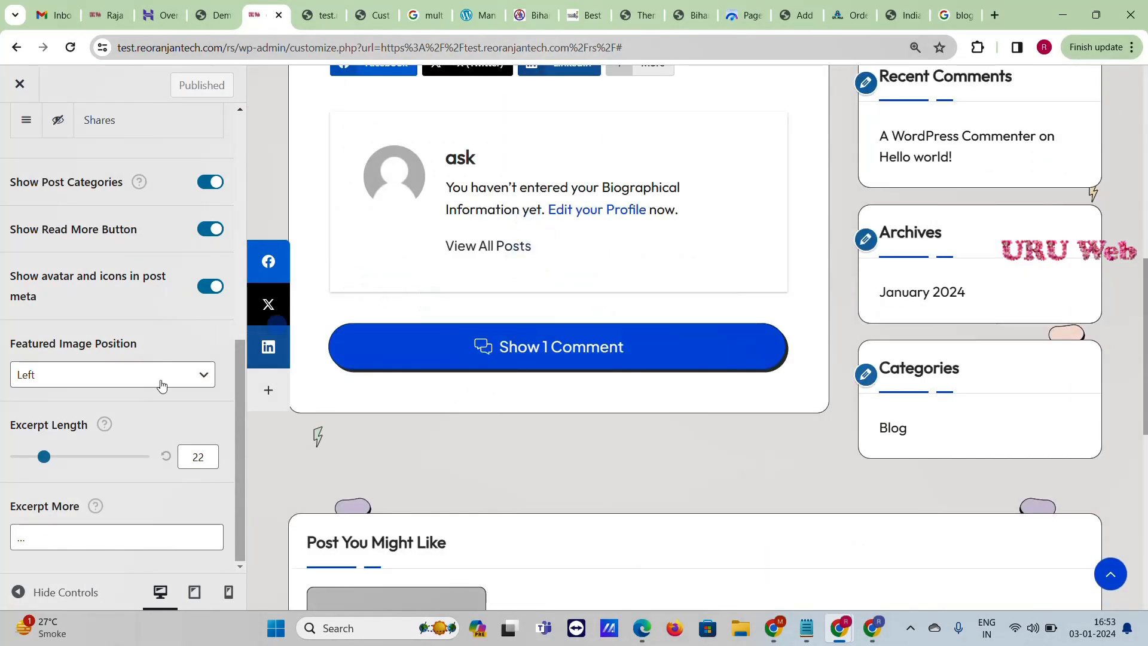
scroll(14, 155, up, 5)
Step: Leave the Blog settings, open the Default Sidebar under Widgets and review its blocks
click(13, 139)
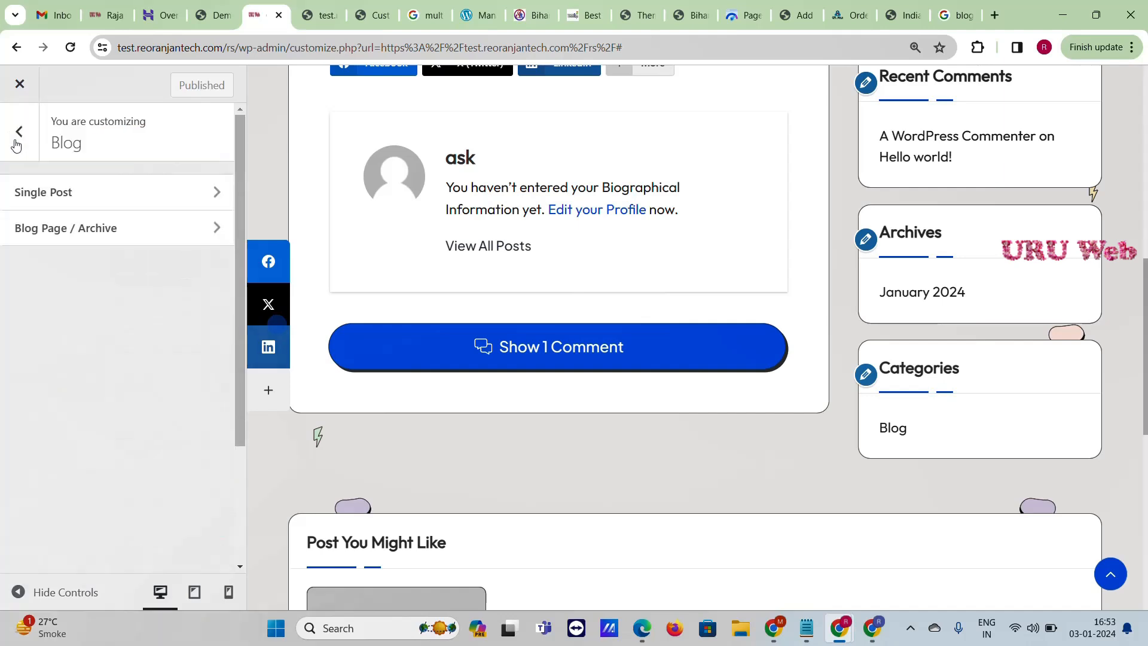
click(13, 137)
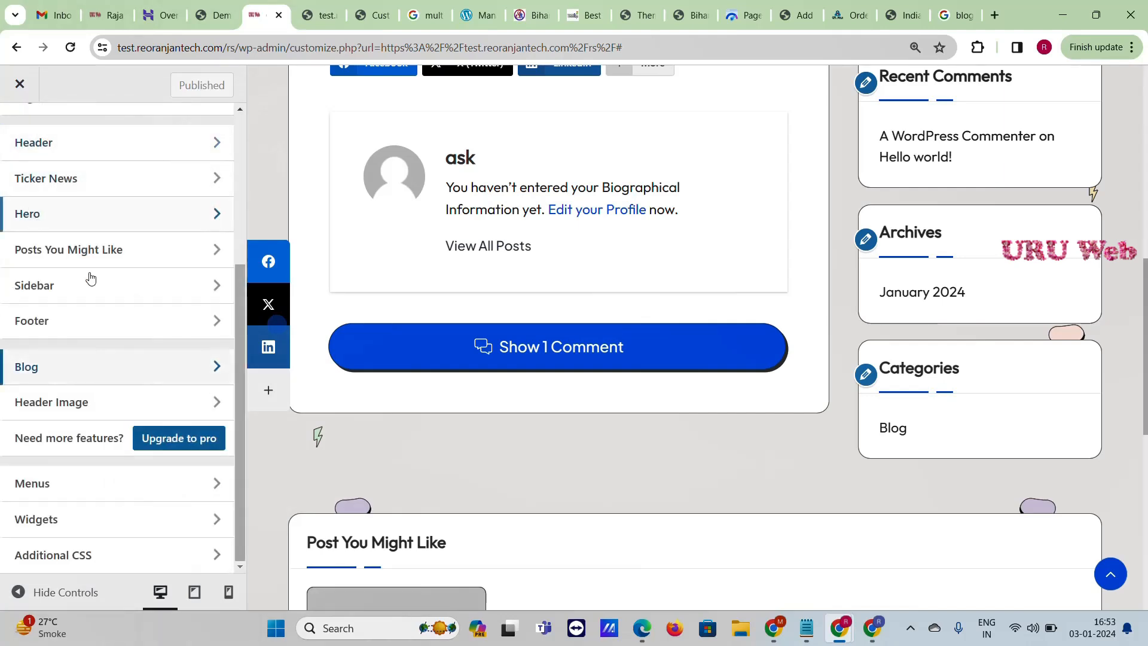
click(99, 521)
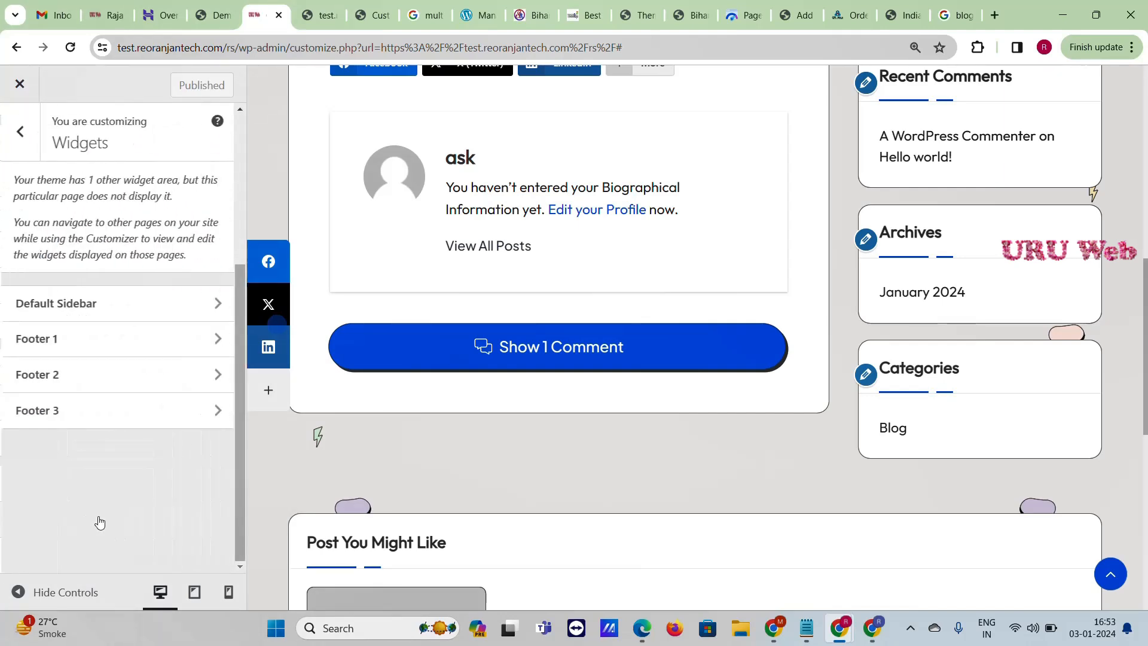
click(76, 312)
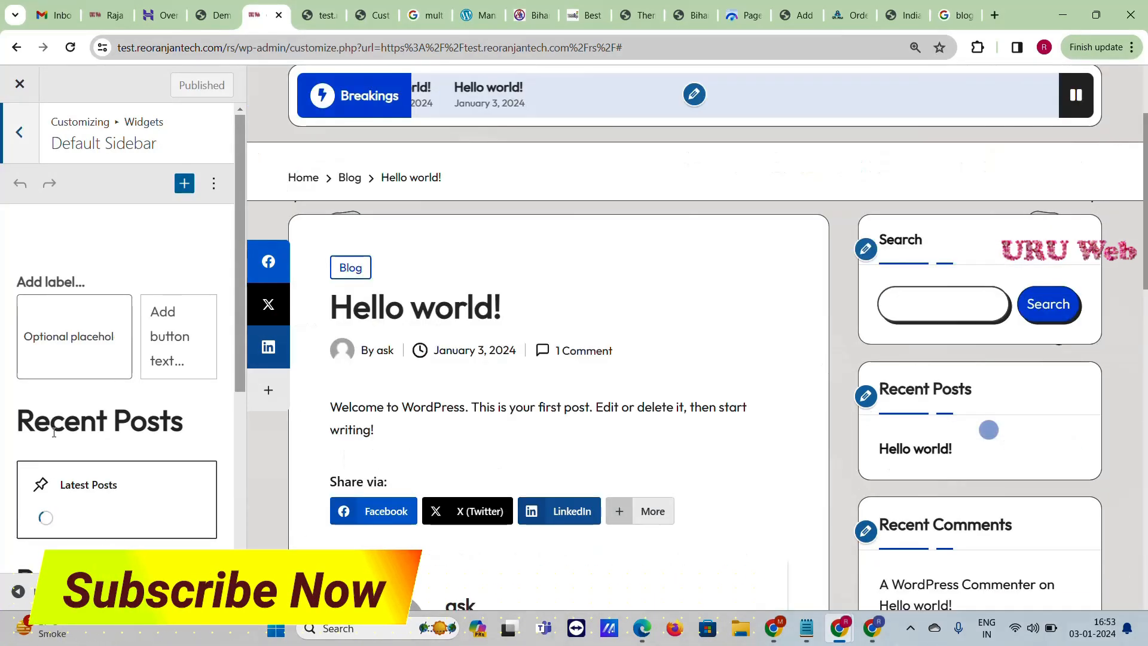
scroll(54, 432, down, 5)
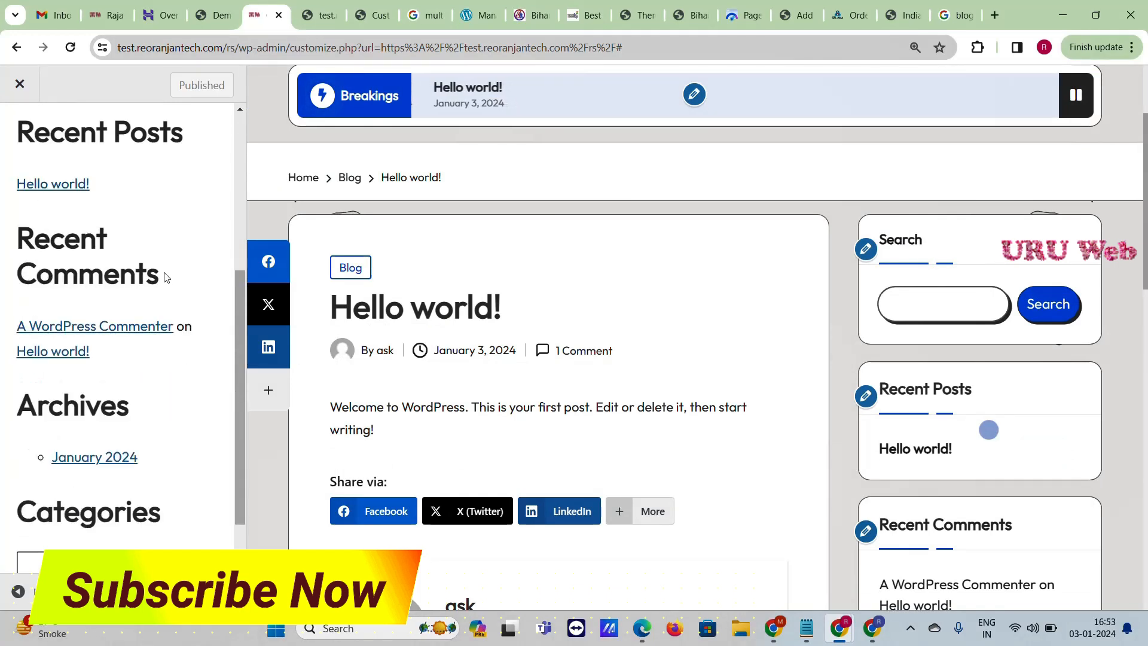
scroll(160, 255, up, 5)
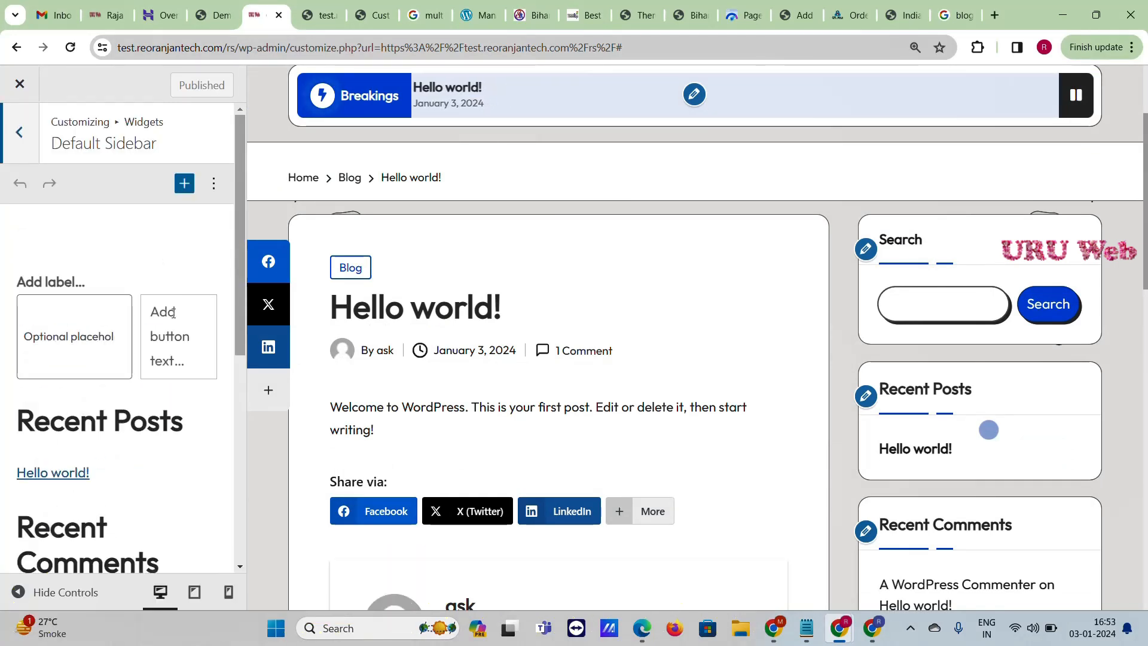
Step: Show more settings for the sidebar's Search block, check its display settings and return to the Default Sidebar
click(94, 339)
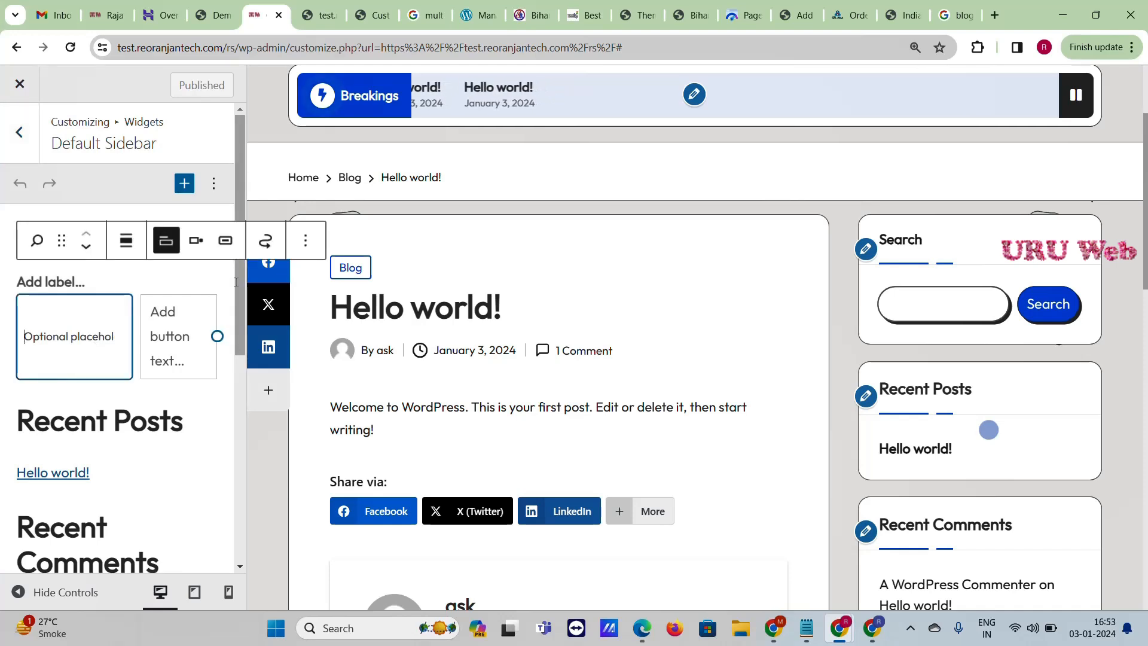
click(309, 240)
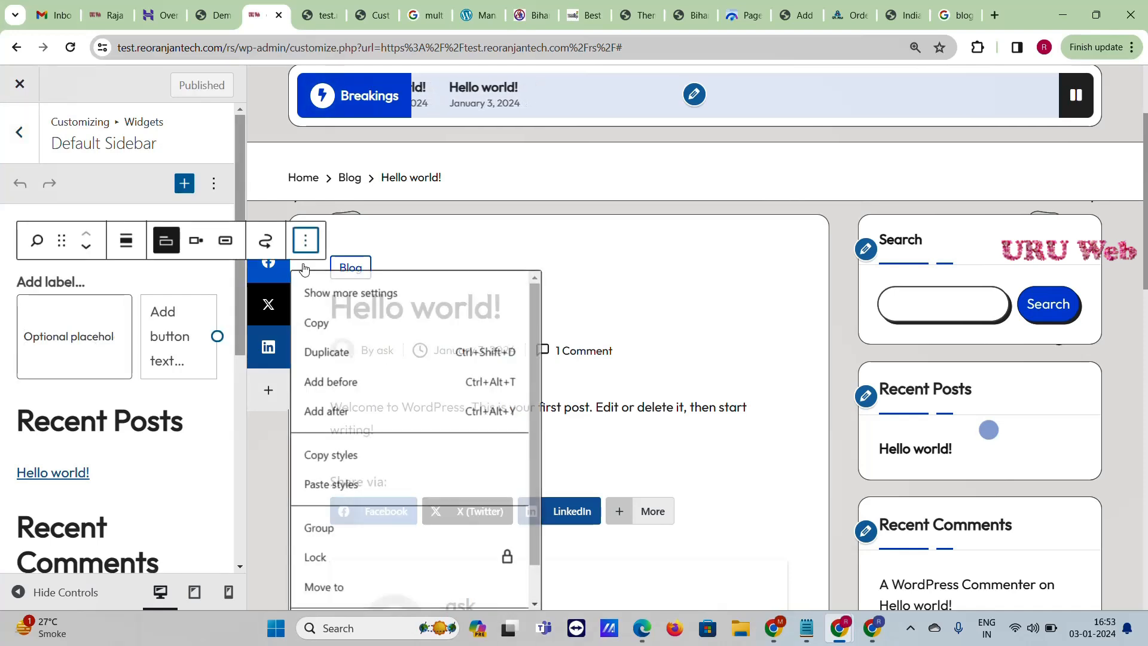
click(321, 300)
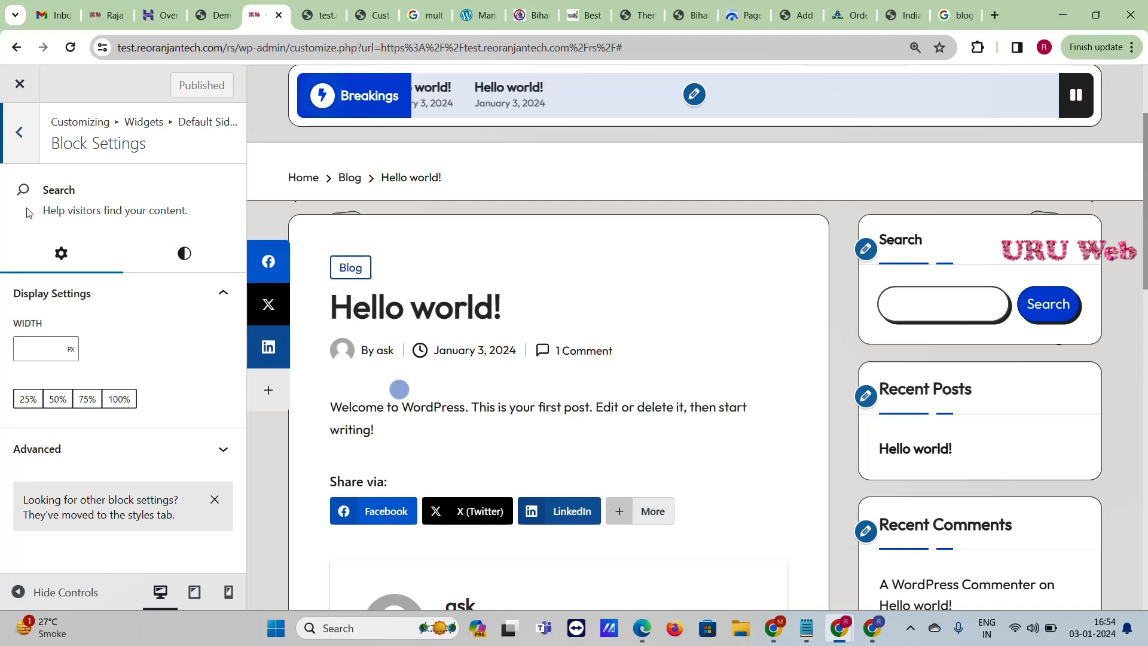
click(36, 159)
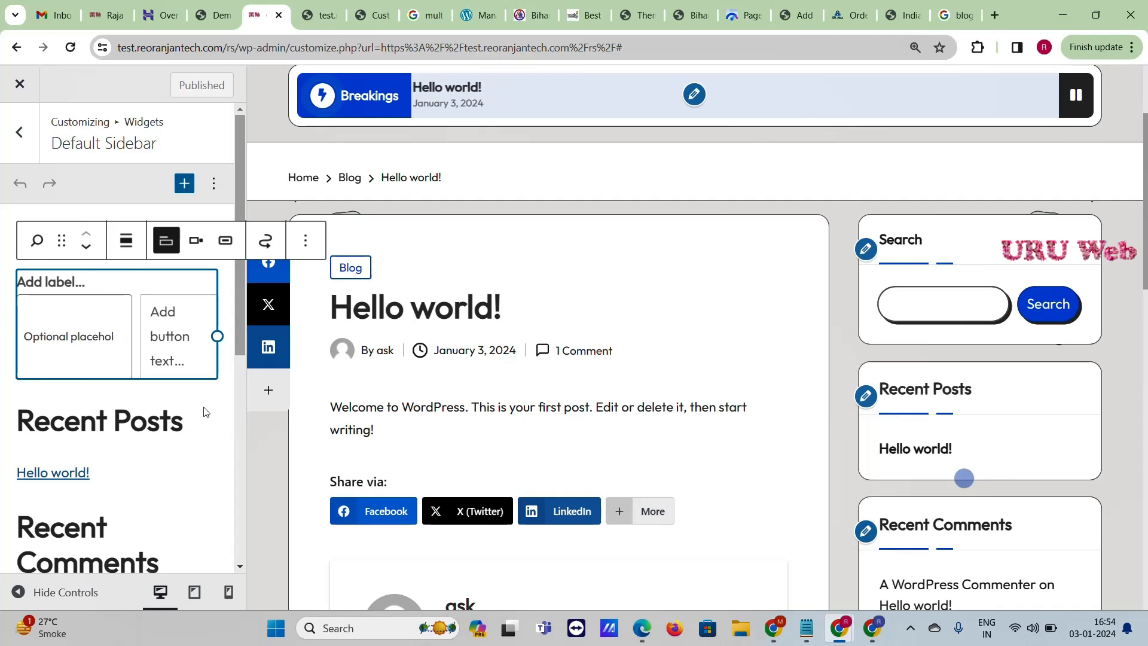
Step: Delete the Recent Comments heading from the Default Sidebar
scroll(140, 503, down, 5)
drag(236, 325, 245, 433)
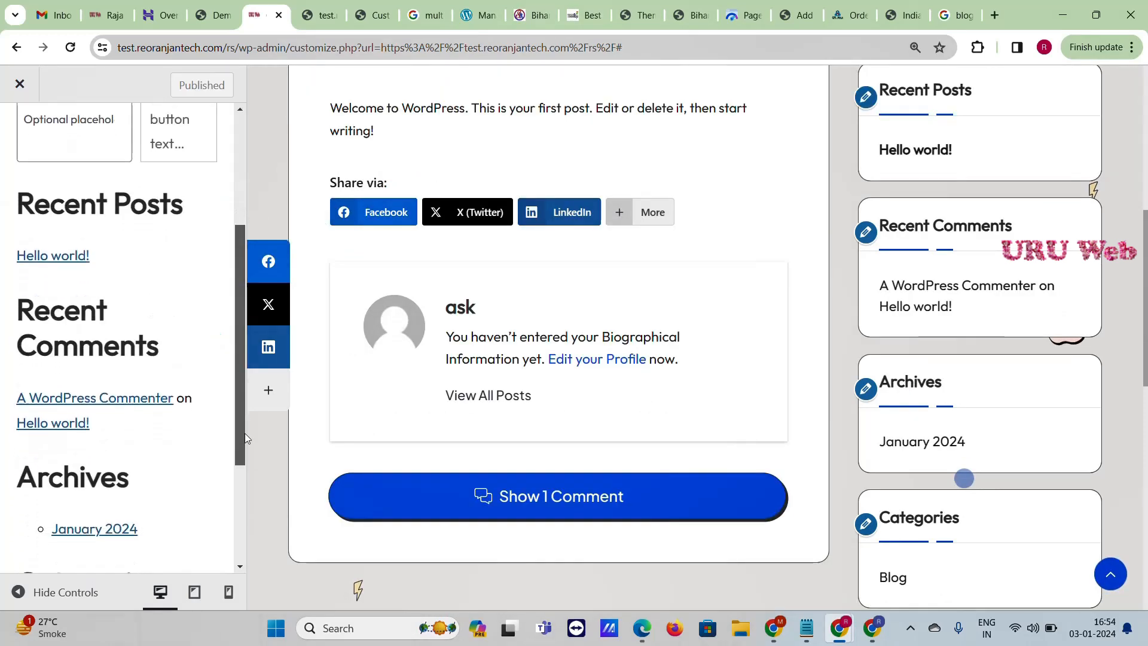
click(131, 305)
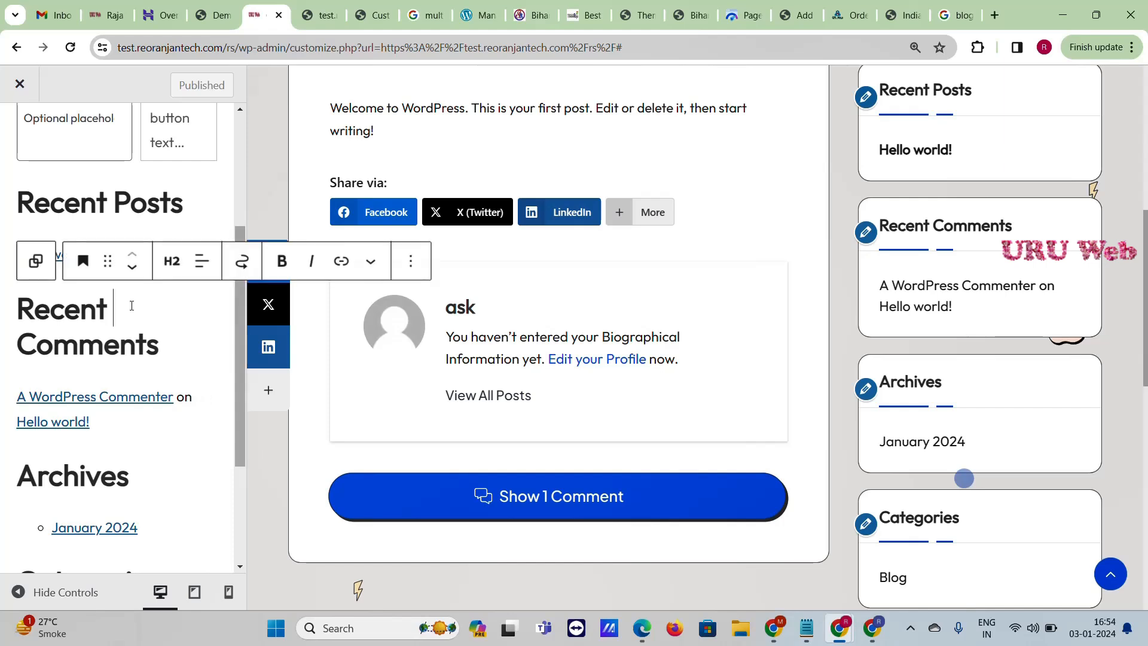
click(411, 261)
scroll(501, 538, down, 3)
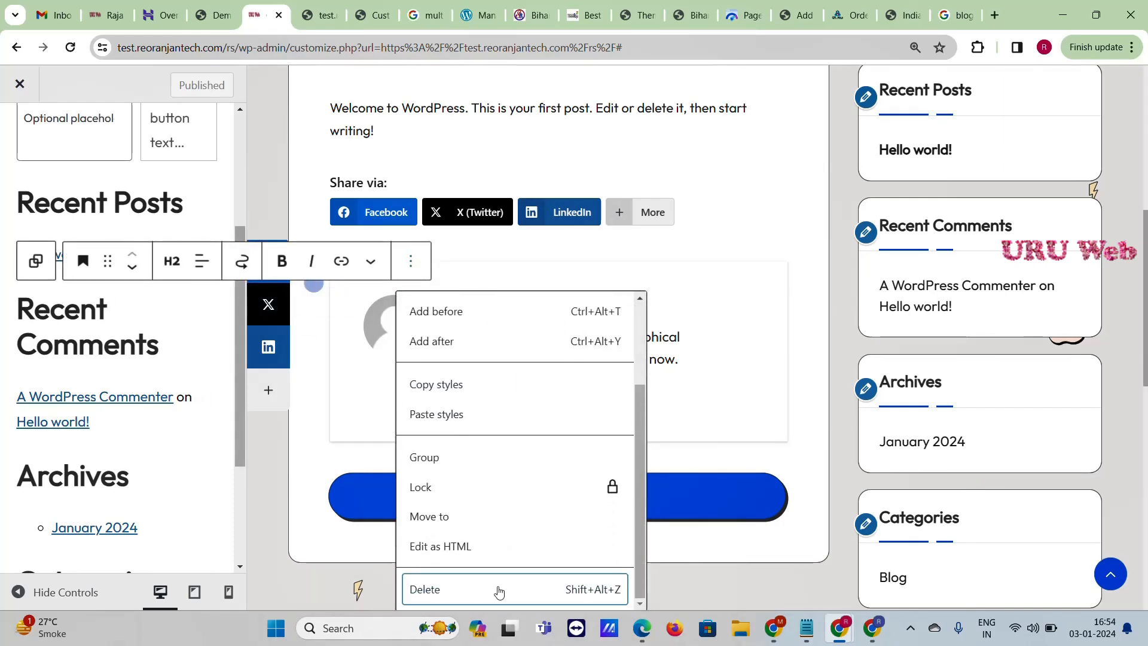
click(500, 590)
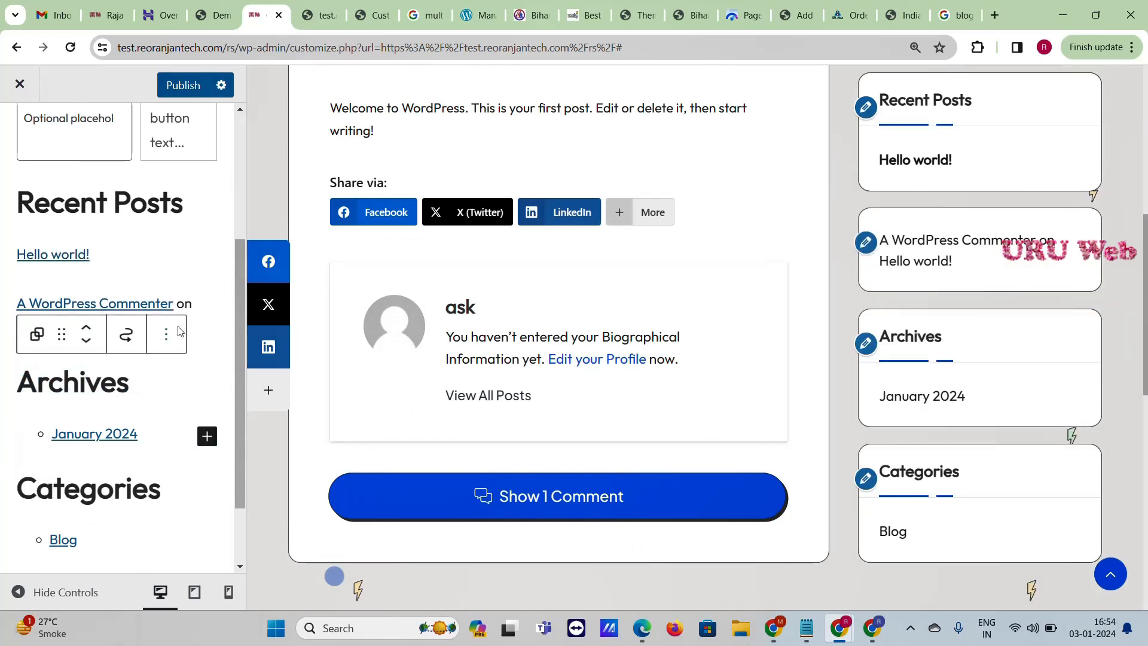
Step: Delete the Archives widget group from the Default Sidebar
click(167, 333)
scroll(279, 568, down, 3)
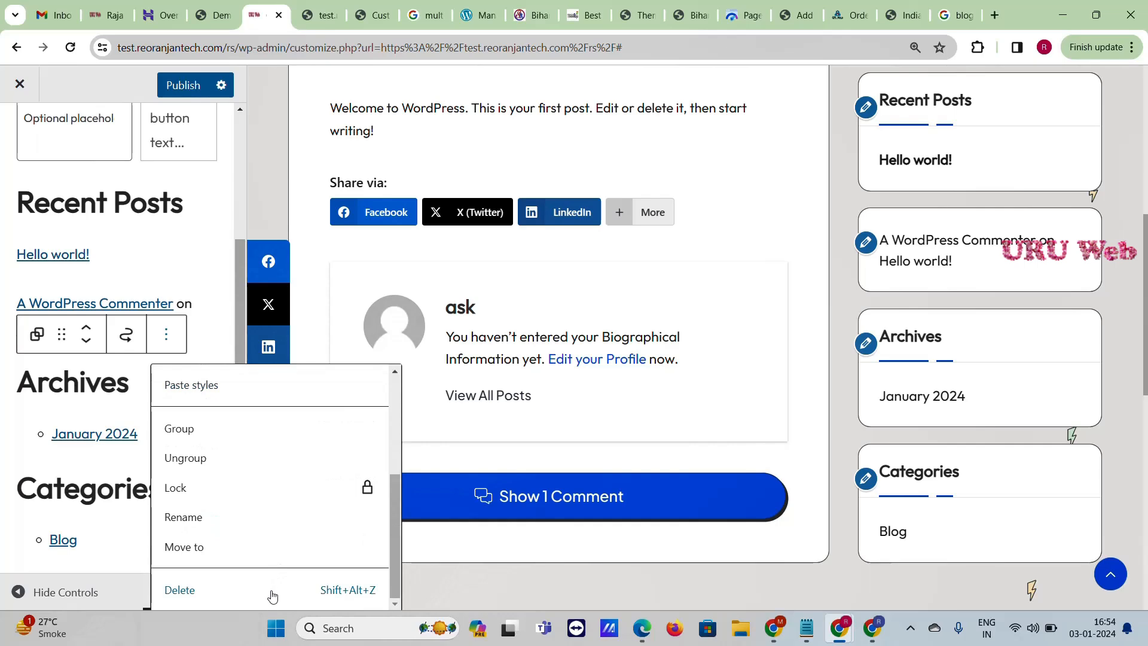
key(shift+alt+z)
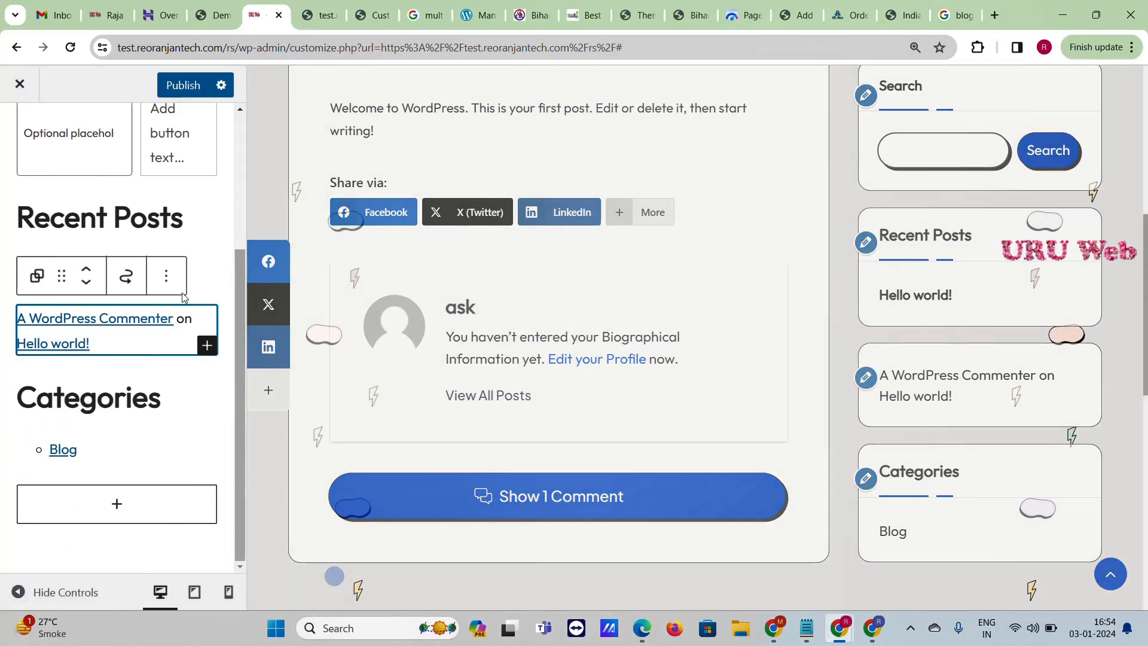
Step: Delete the remaining latest comments widget from the Default Sidebar and publish the sidebar changes
click(166, 275)
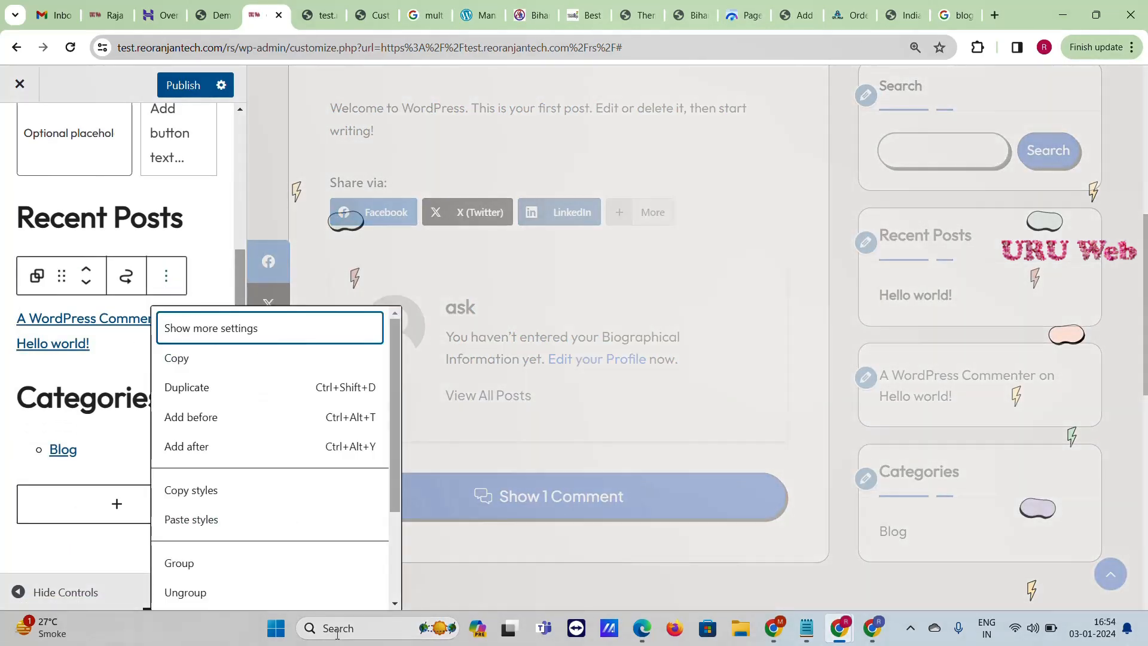
scroll(295, 513, down, 3)
click(300, 591)
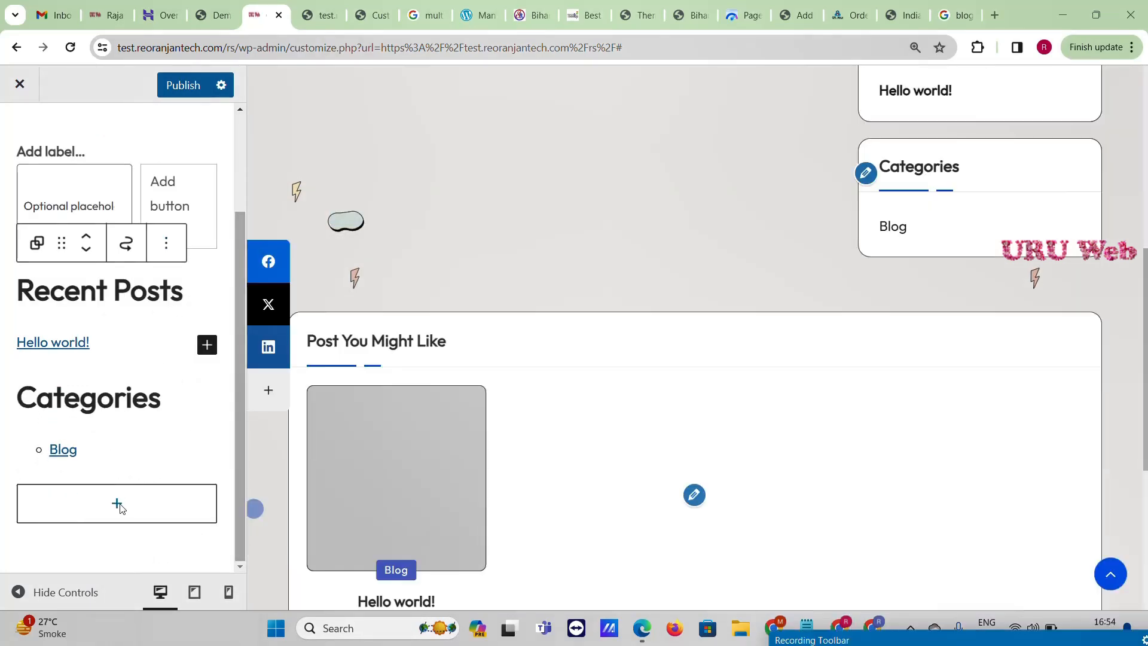
scroll(110, 189, up, 3)
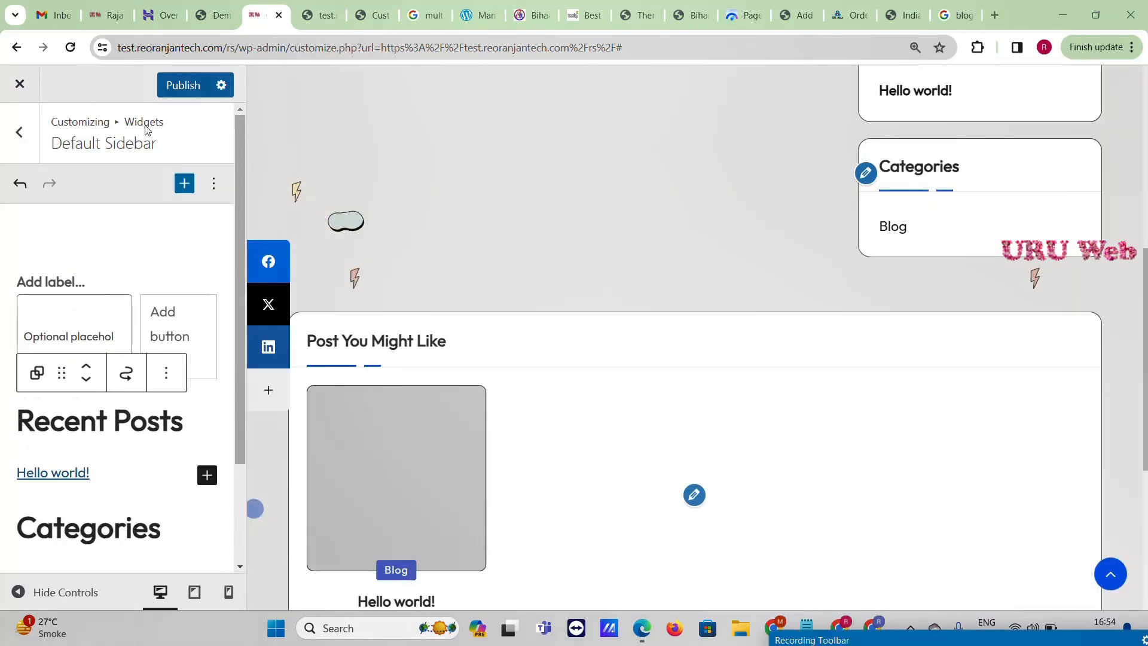
click(170, 85)
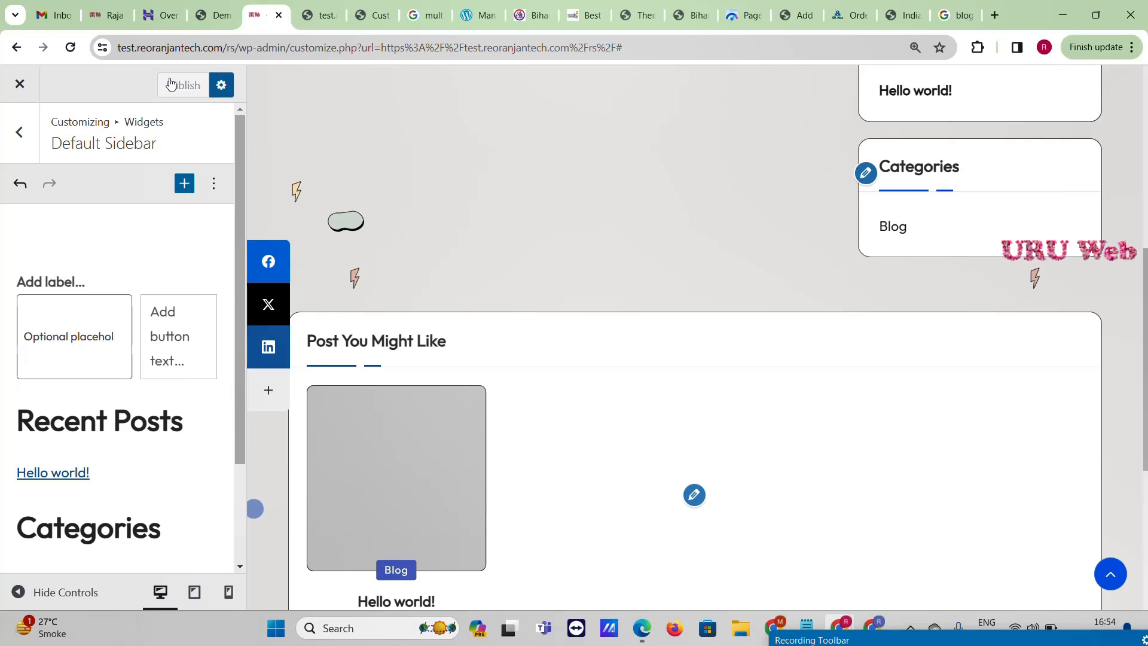
Step: Return to the Widgets list and open the Footer 1 widget area with the page footer in view
click(19, 132)
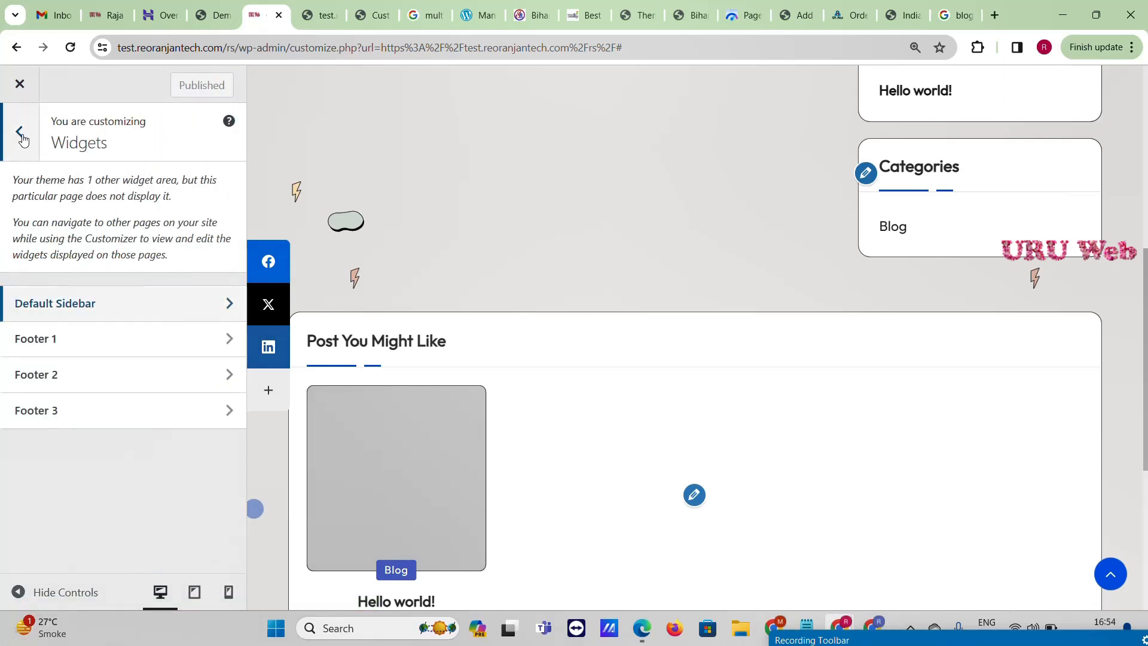
scroll(517, 317, down, 5)
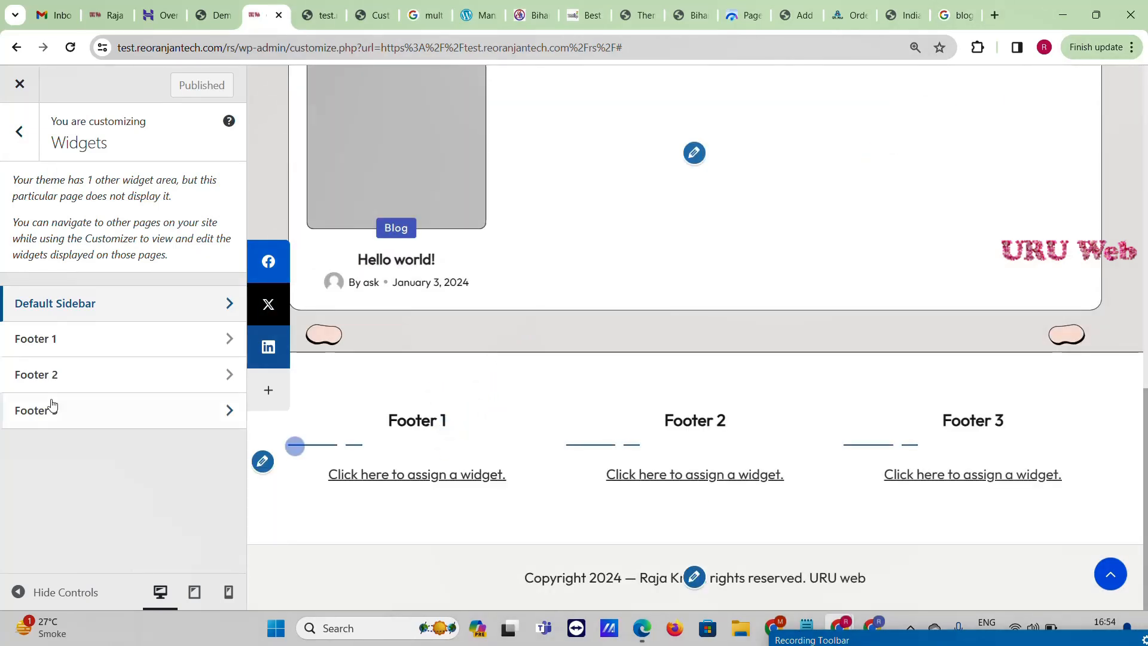
click(57, 343)
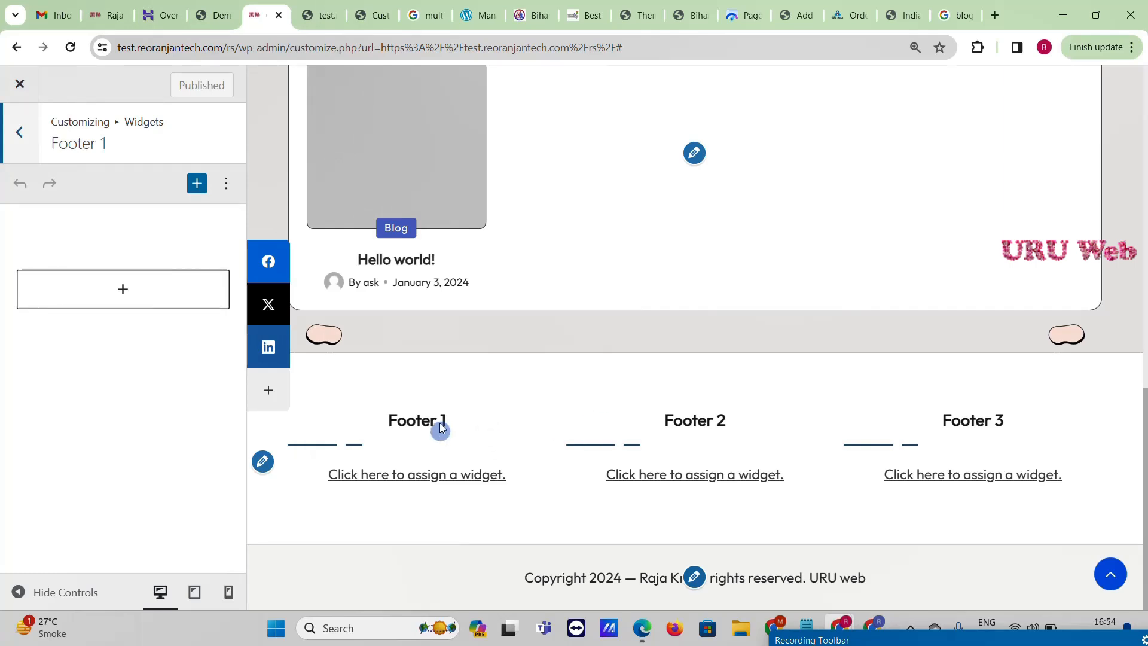
Step: Add a Latest Posts block to the Footer 1 widget area and open its detailed block settings
click(130, 292)
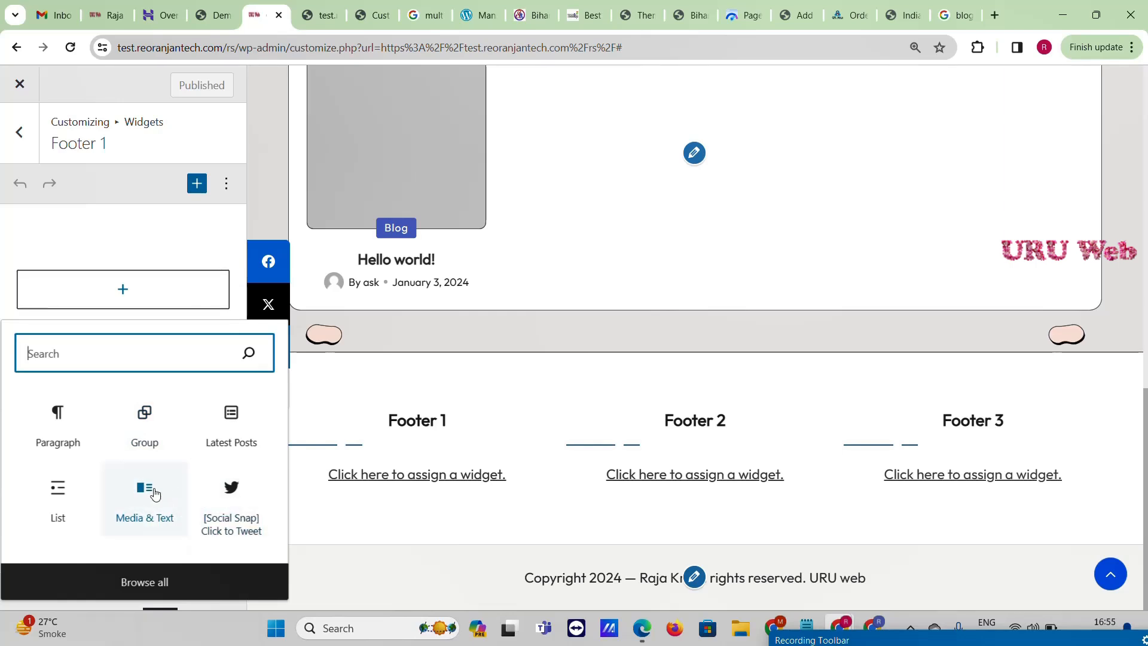
click(237, 430)
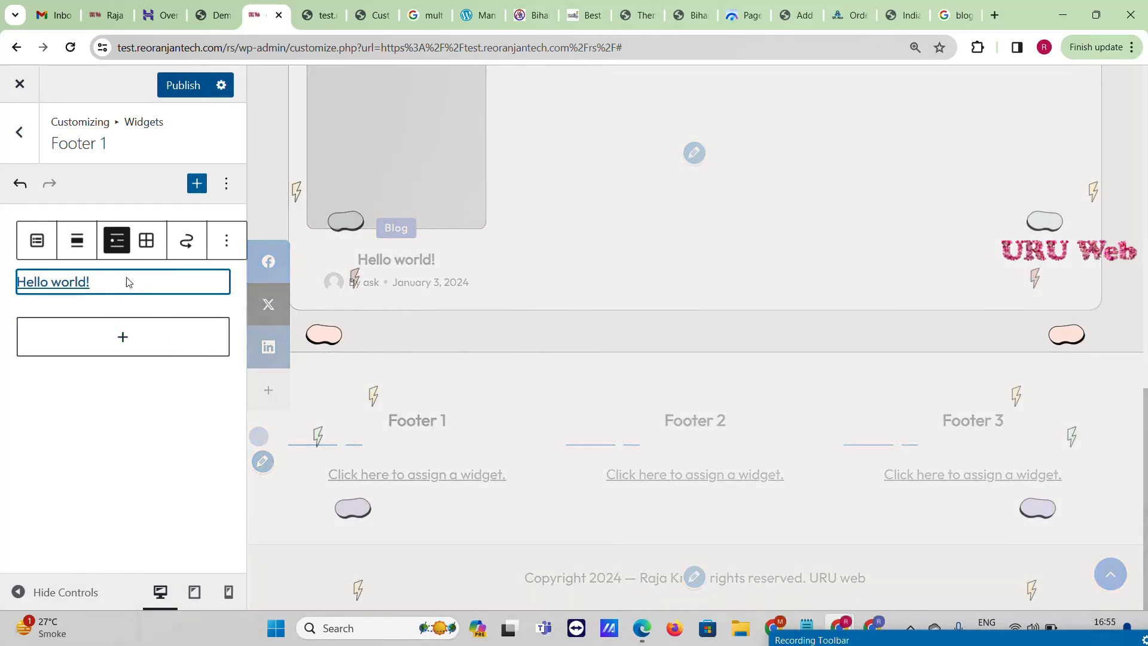
click(228, 250)
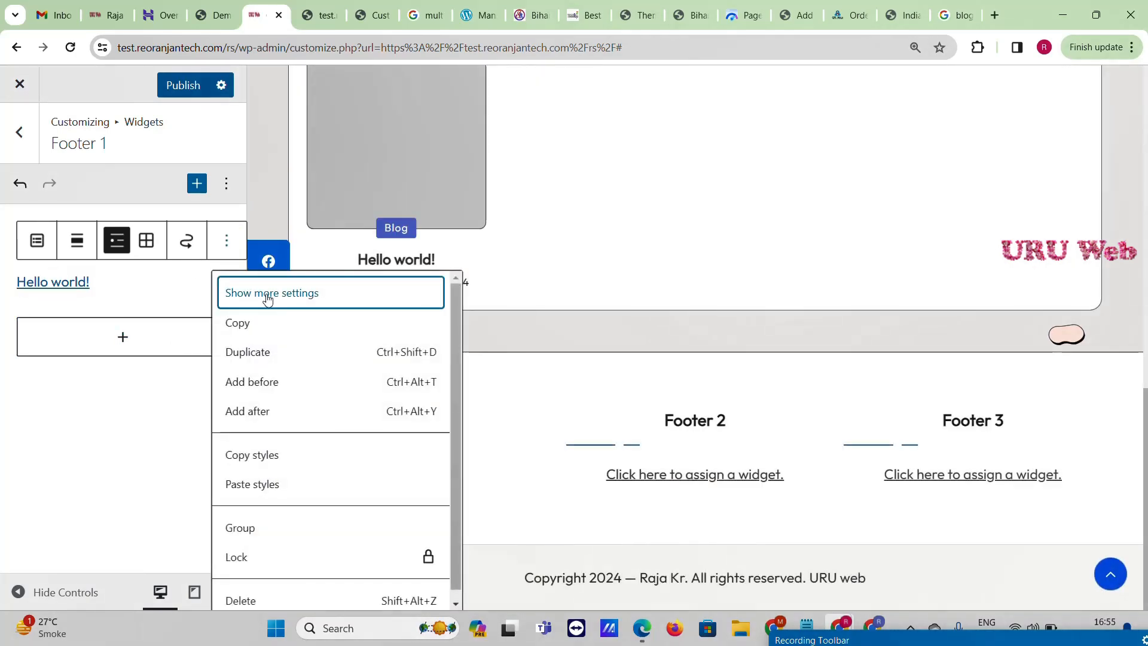
click(268, 298)
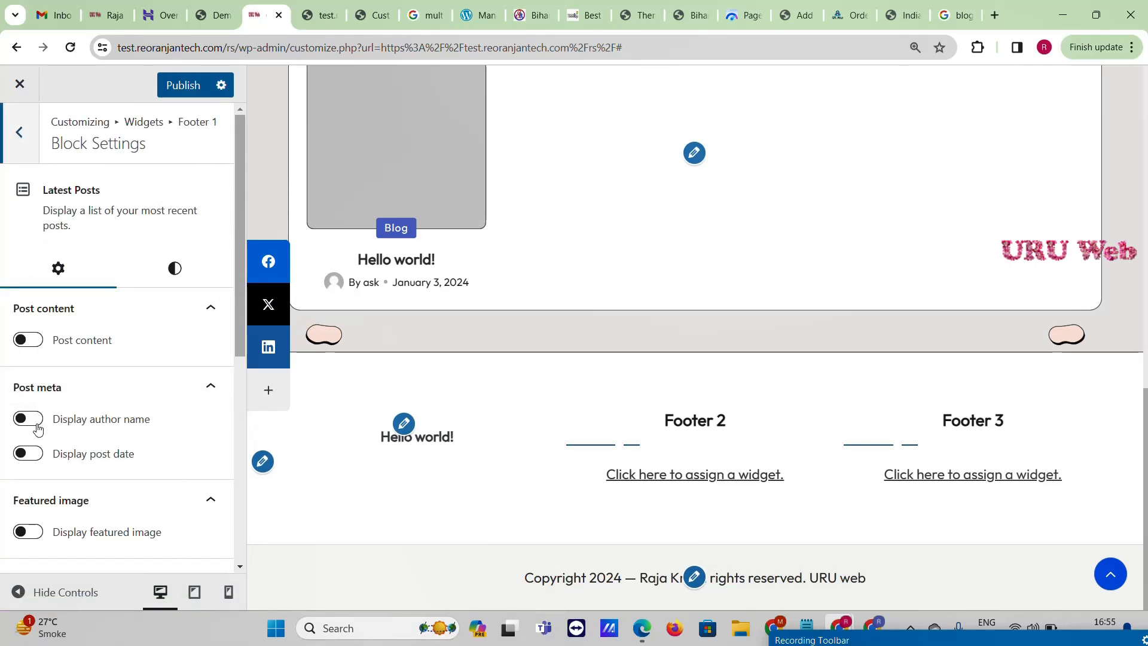
Step: Enable the featured image for the Latest Posts block, scale it to 25% and align it left
scroll(33, 470, down, 5)
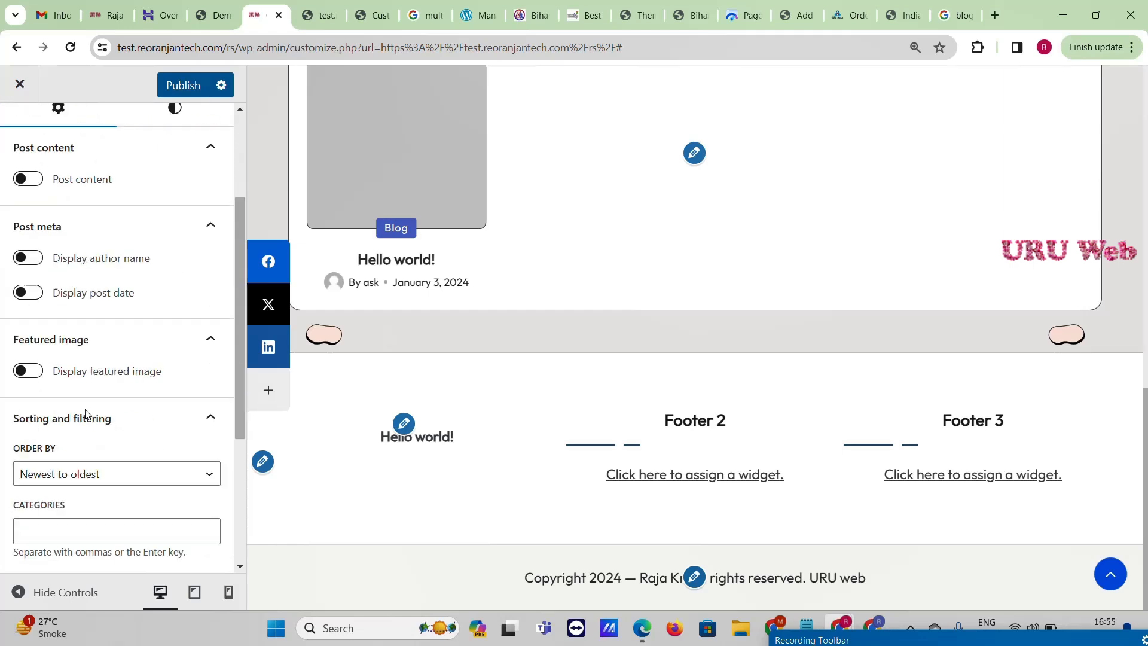
click(33, 239)
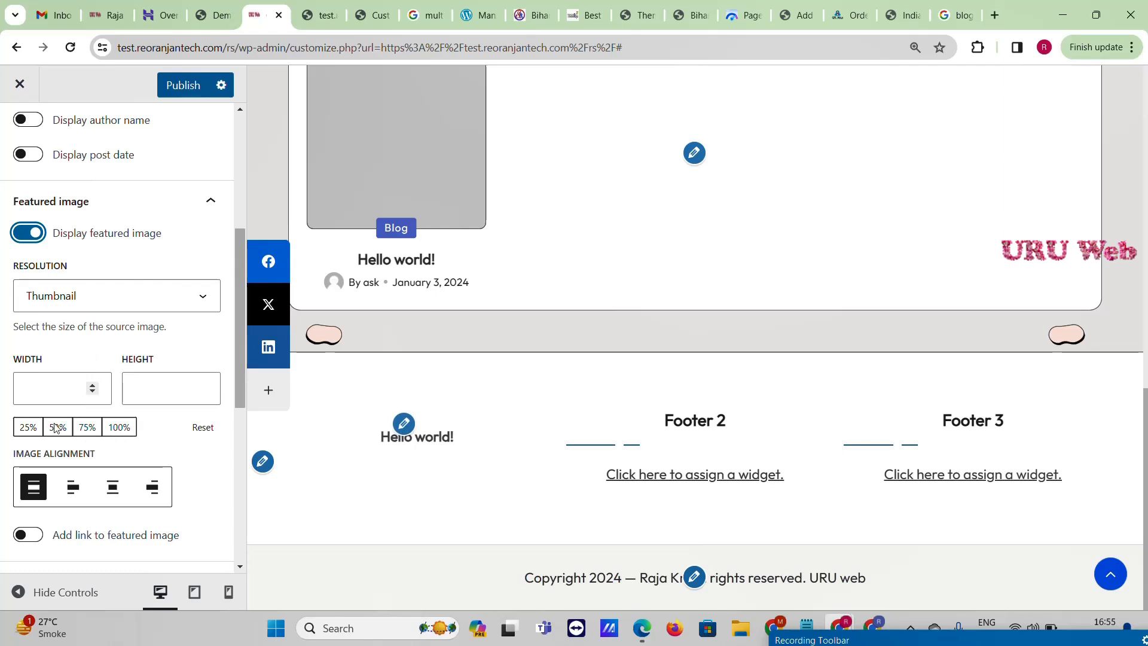
click(28, 427)
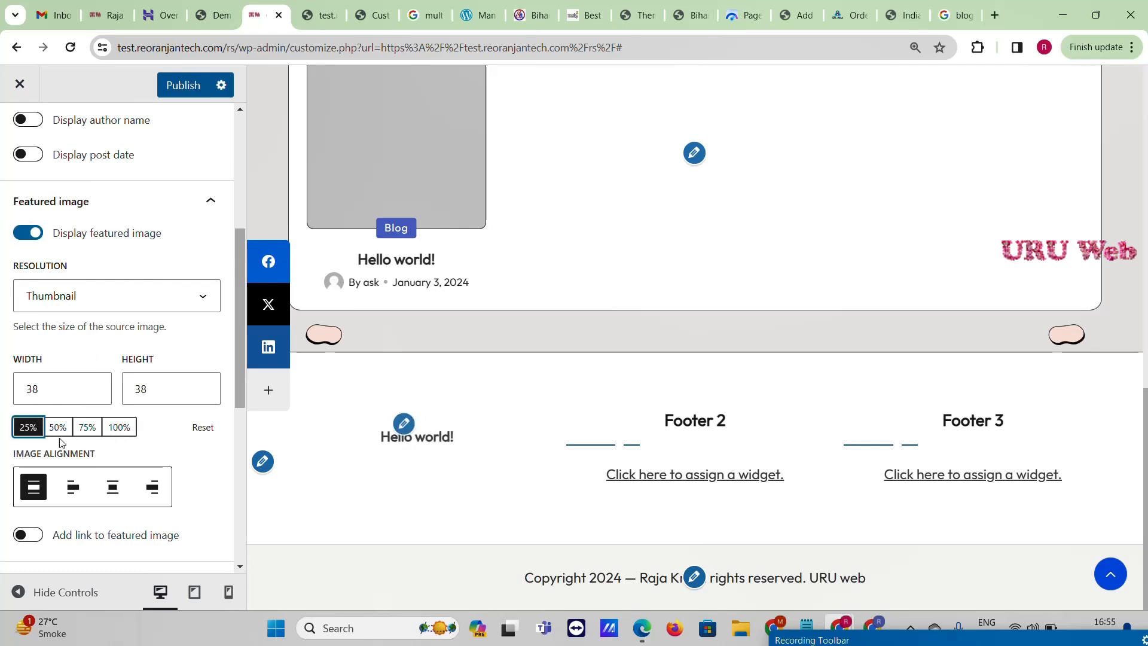
scroll(52, 417, down, 3)
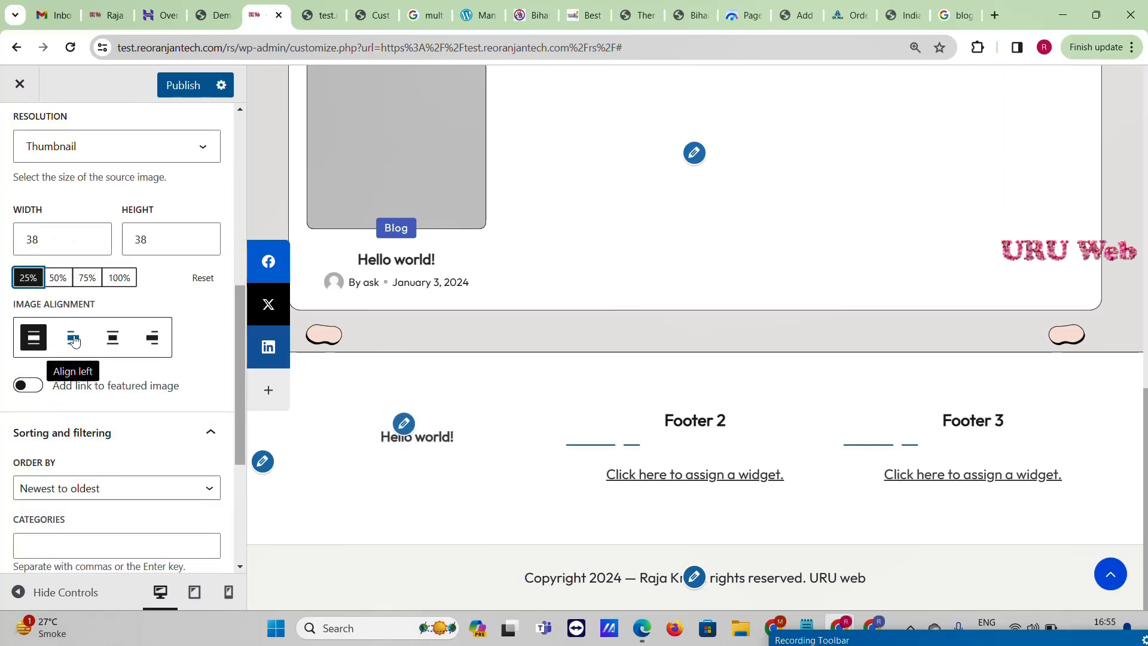
click(74, 339)
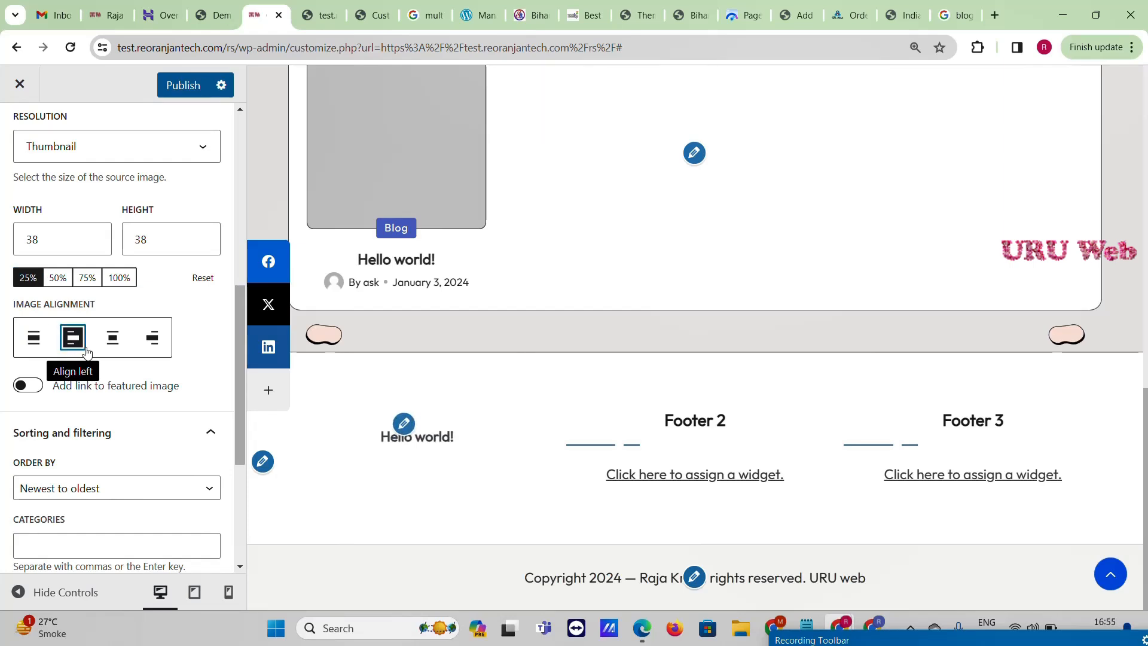
Step: Set the Latest Posts block's number of items to 2 and publish the Footer 1 changes
scroll(90, 377, down, 4)
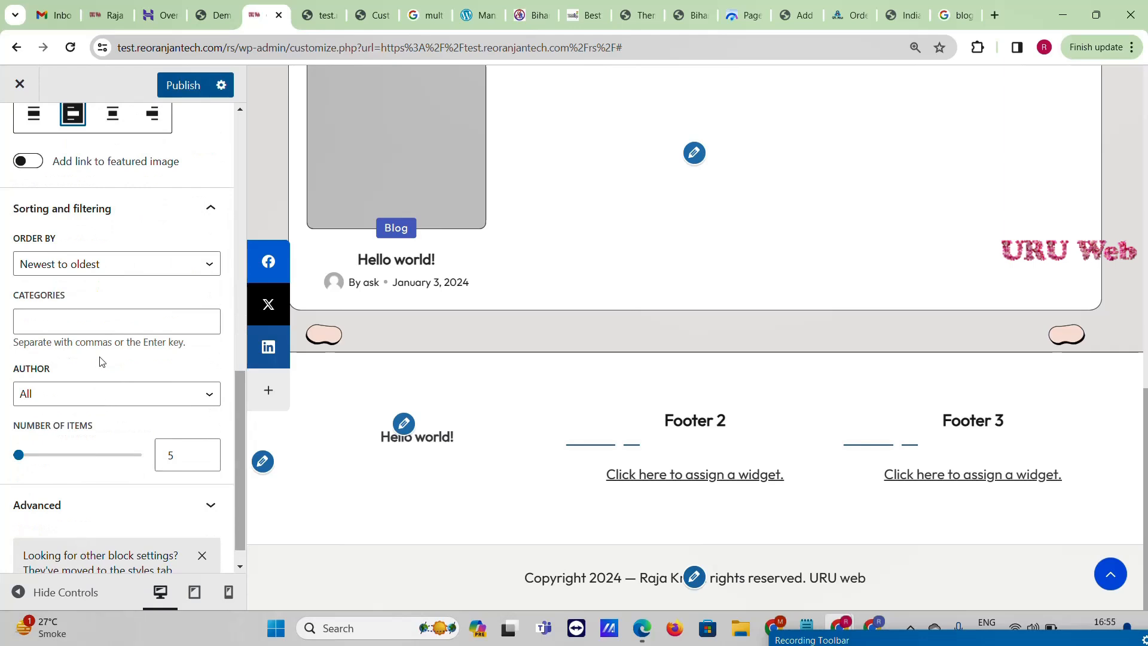
click(159, 448)
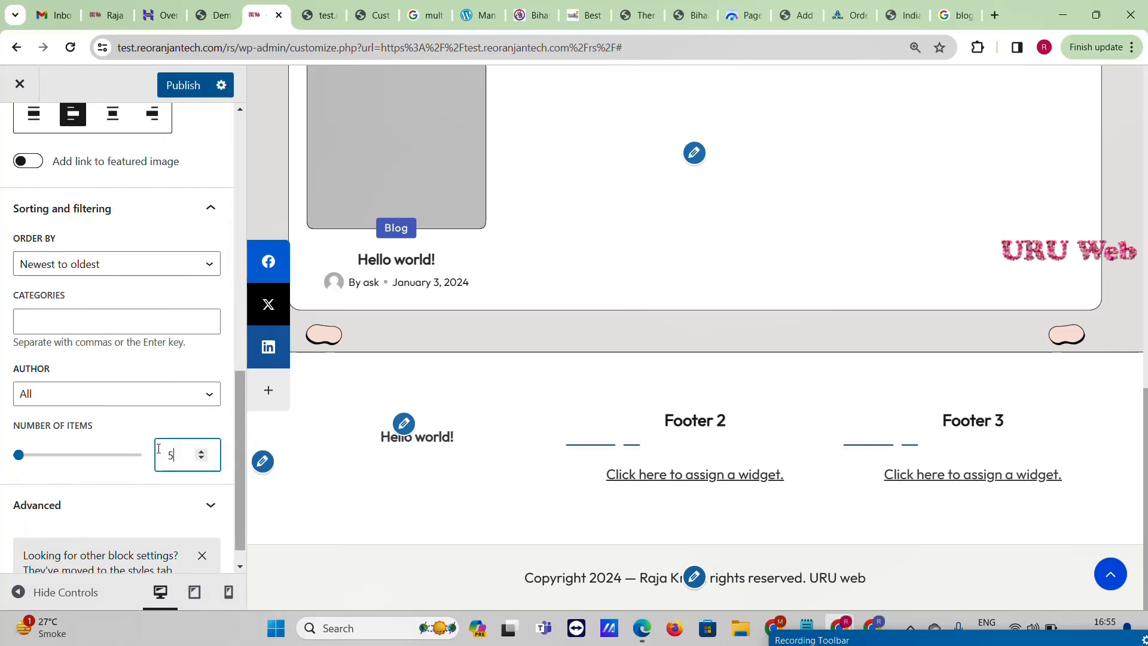
key(BackSpace)
text(3)
scroll(181, 489, down, 1)
click(205, 482)
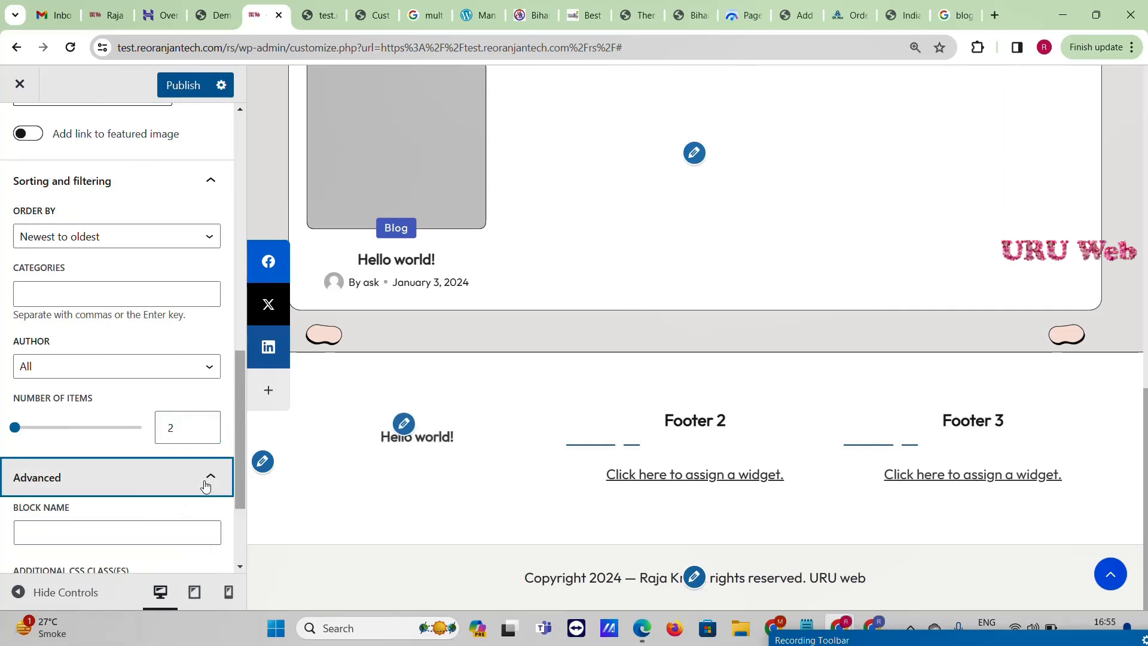
scroll(154, 525, down, 3)
click(187, 86)
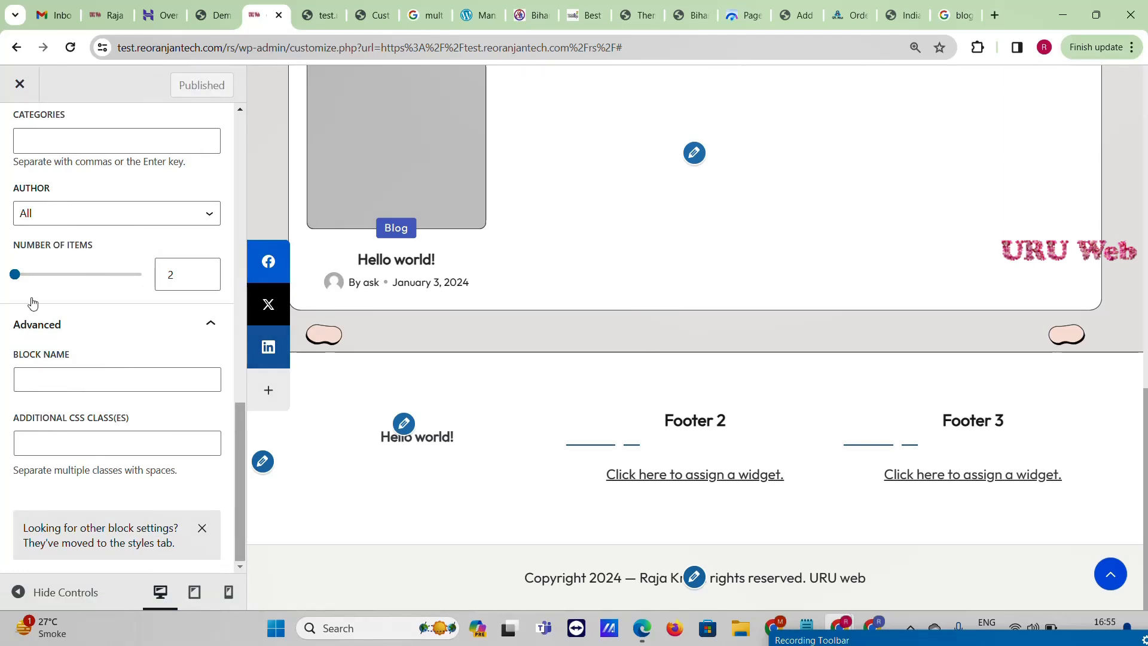
Step: Go to the Footer 2 widget area and add a List block with Home as its first item
scroll(32, 299, up, 10)
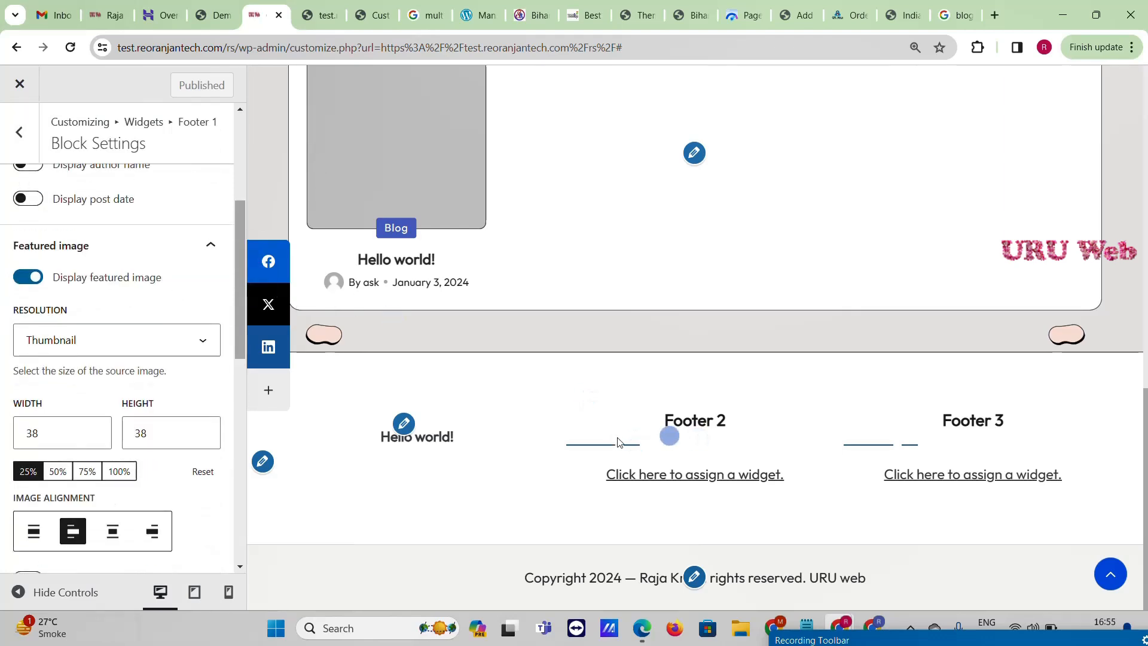
scroll(21, 294, up, 4)
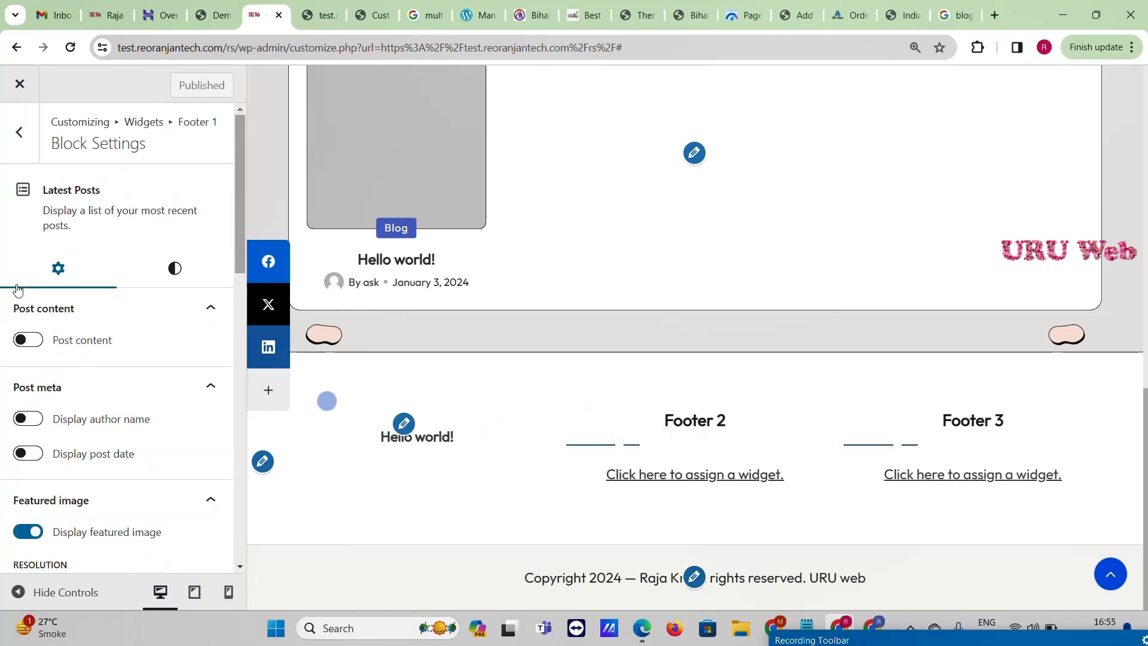
click(20, 126)
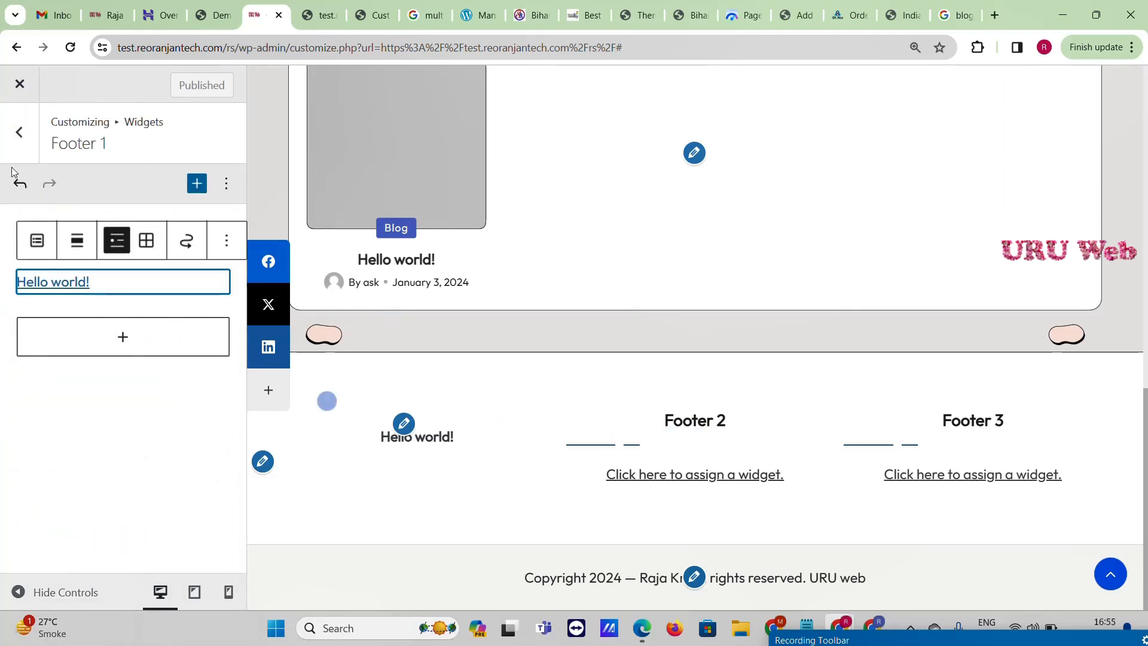
click(19, 133)
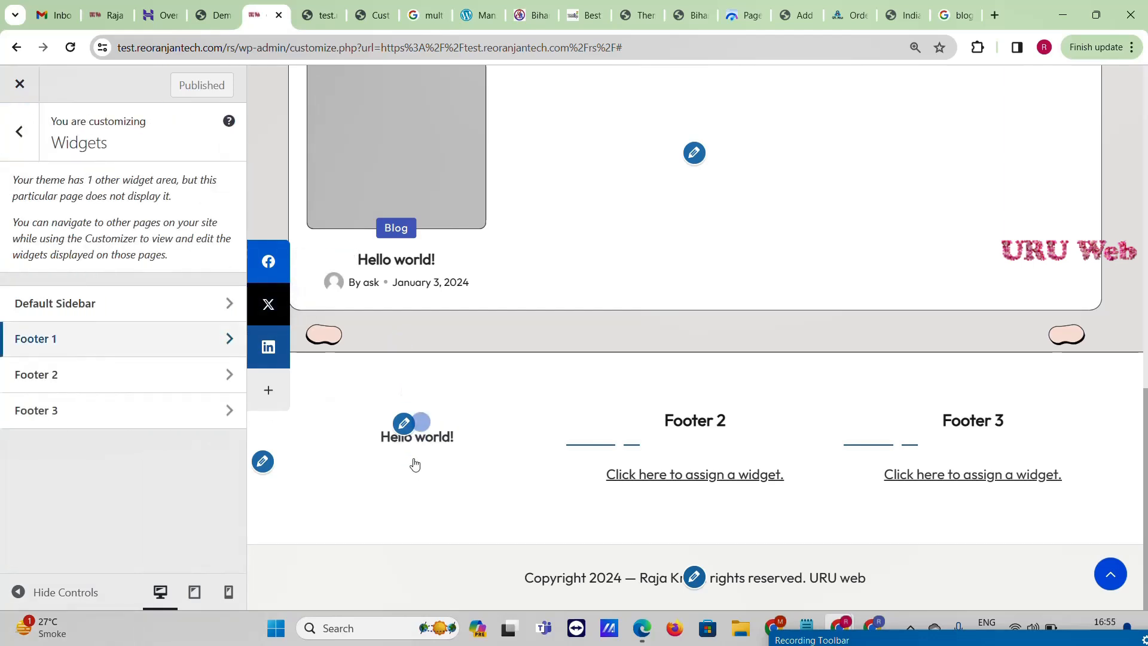
click(66, 374)
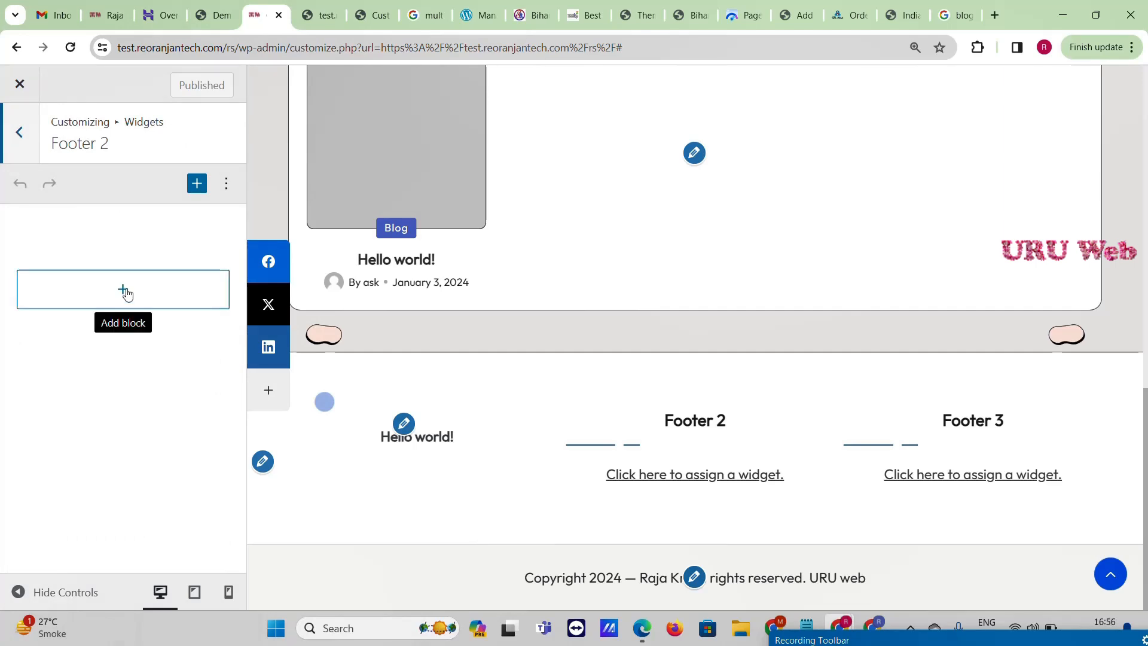
click(124, 292)
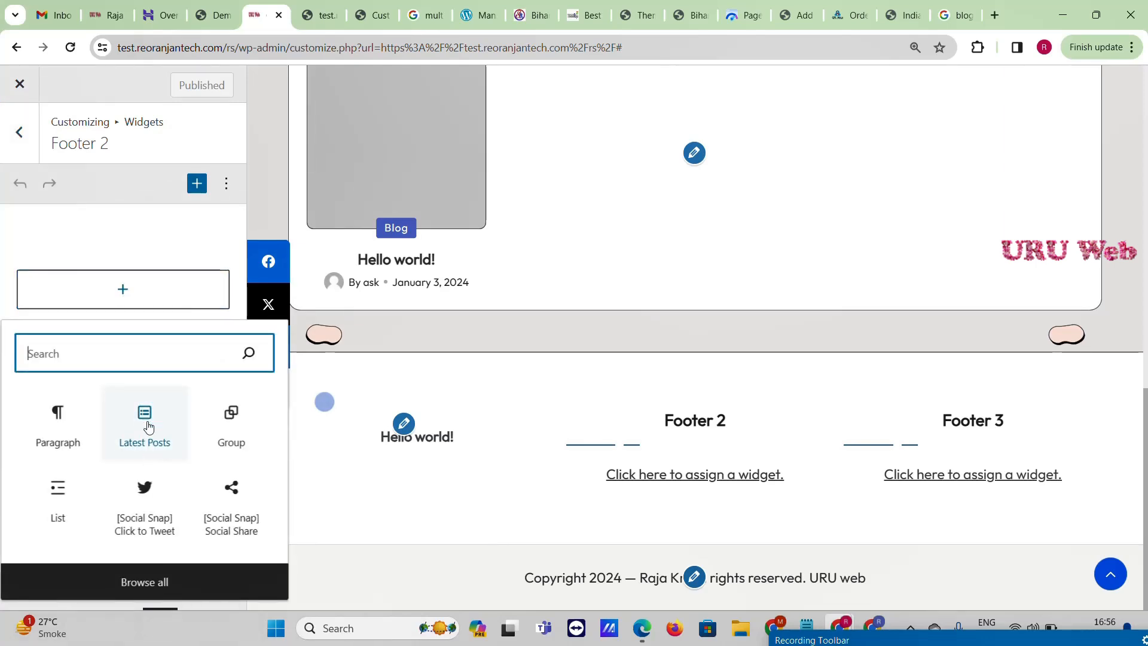
click(57, 497)
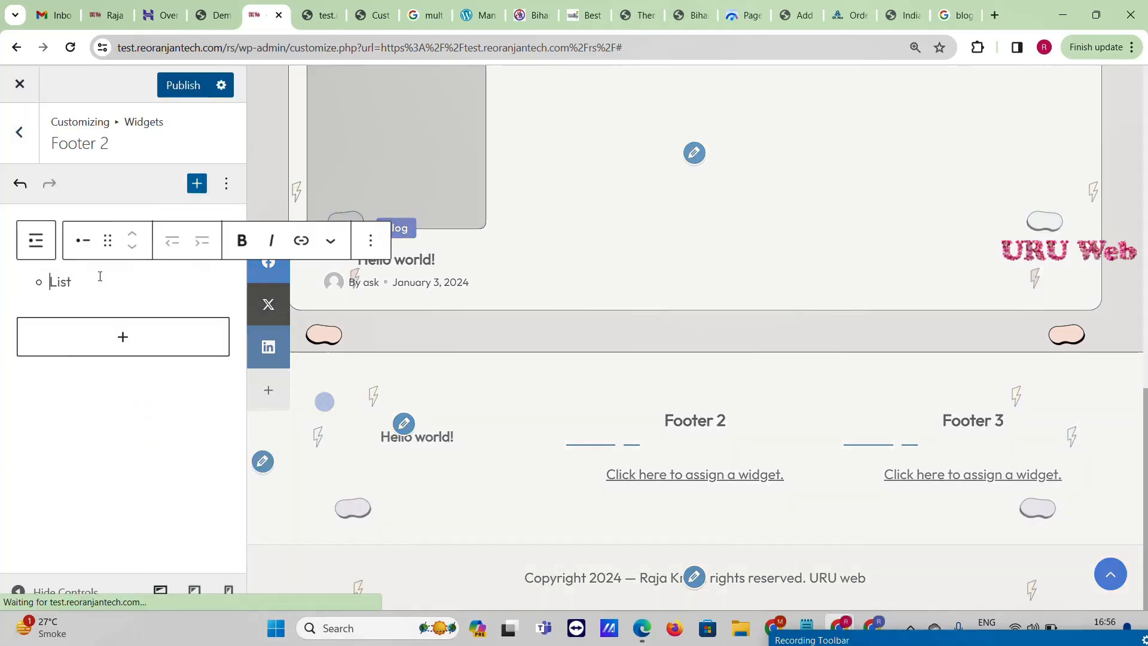
text(Home)
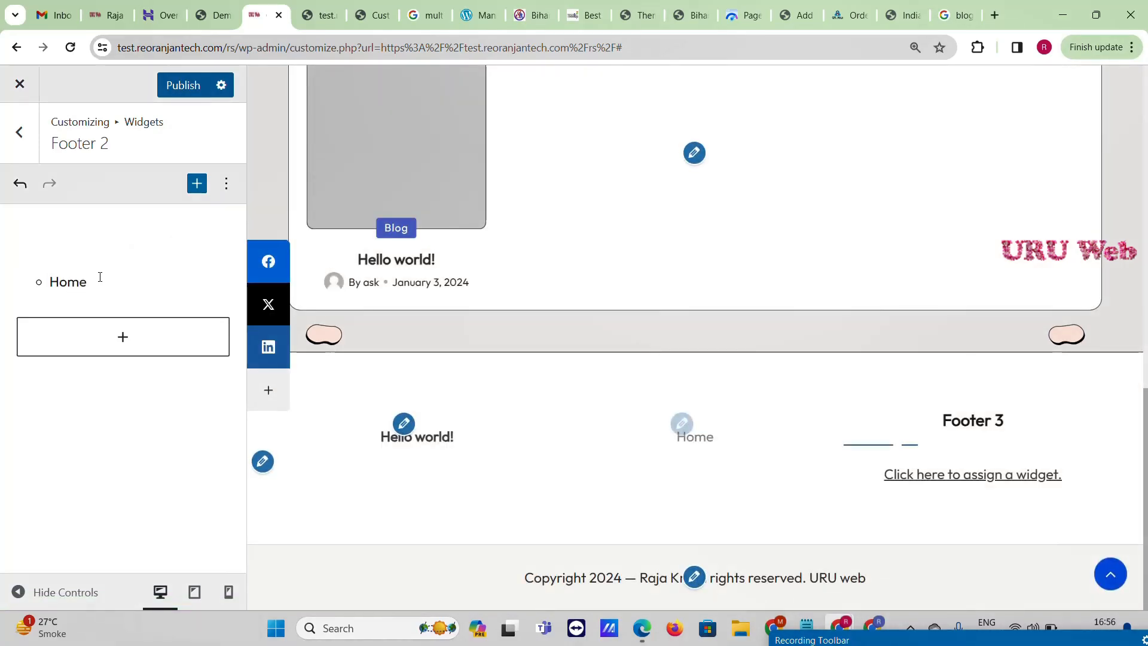
drag(89, 283, 44, 264)
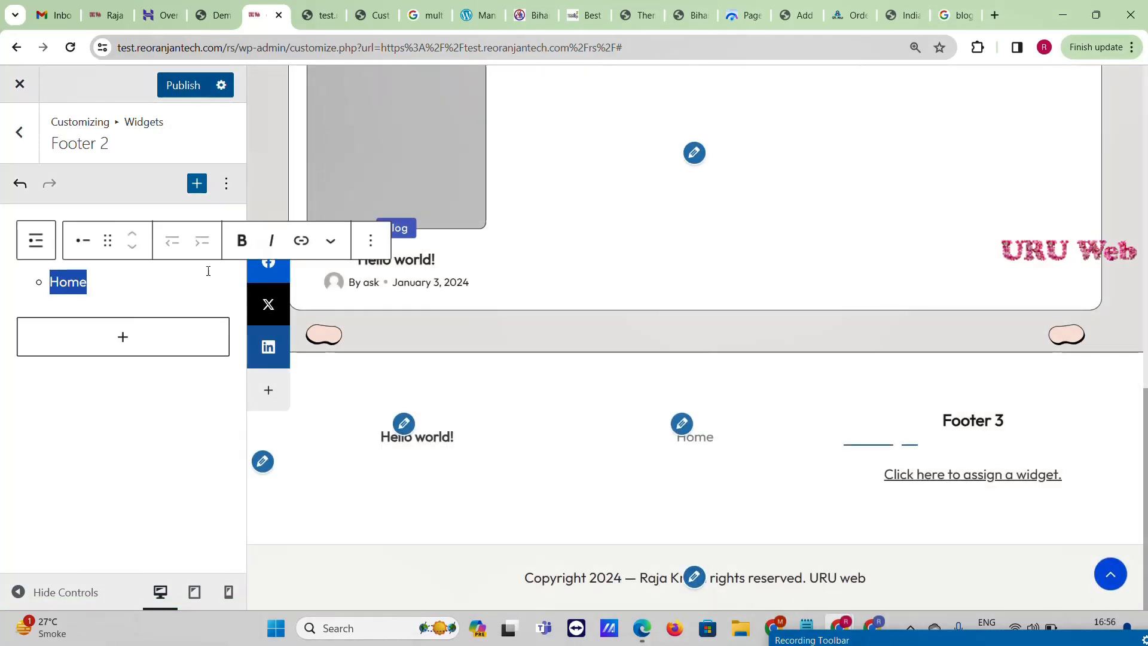
click(300, 241)
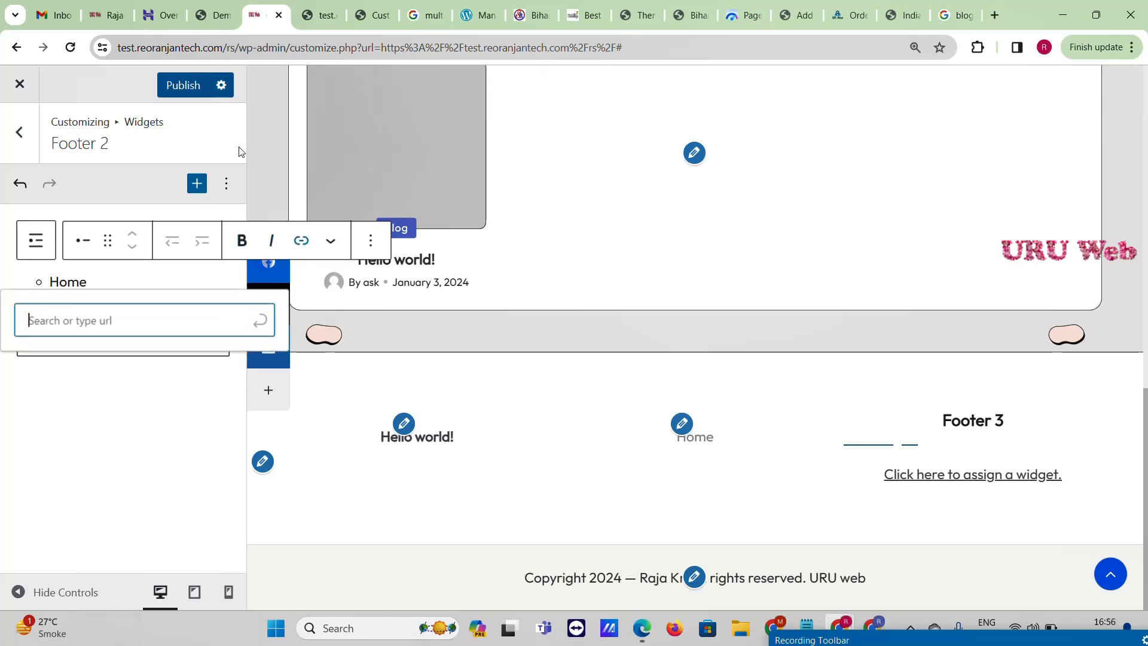
drag(118, 48, 77, 37)
key(ctrl+c)
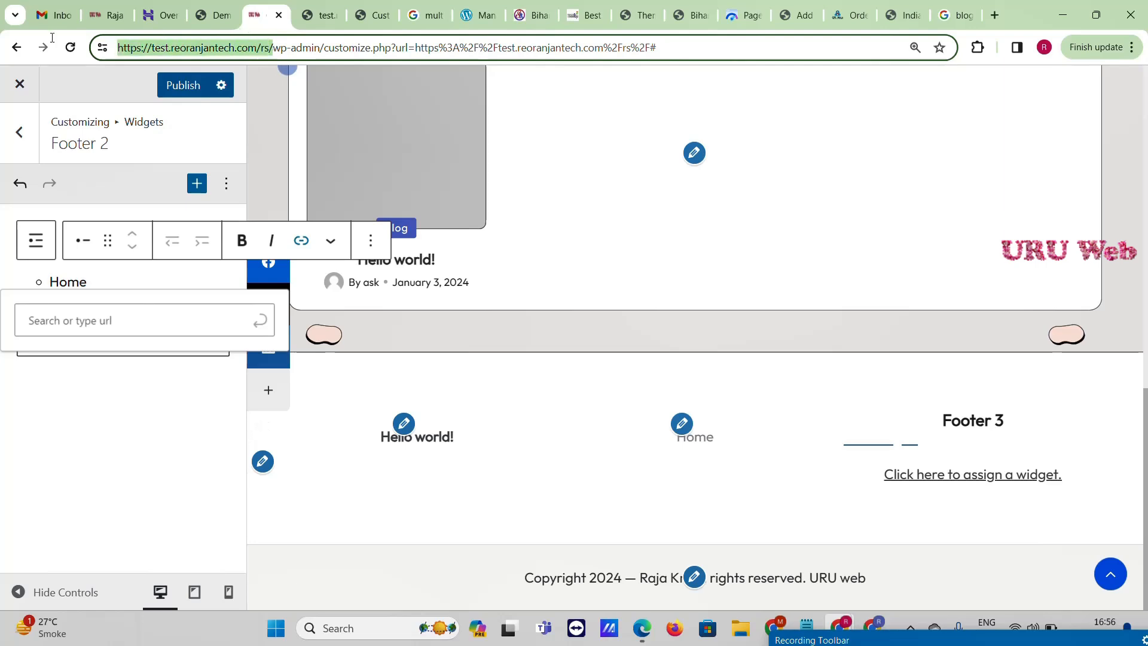
click(150, 326)
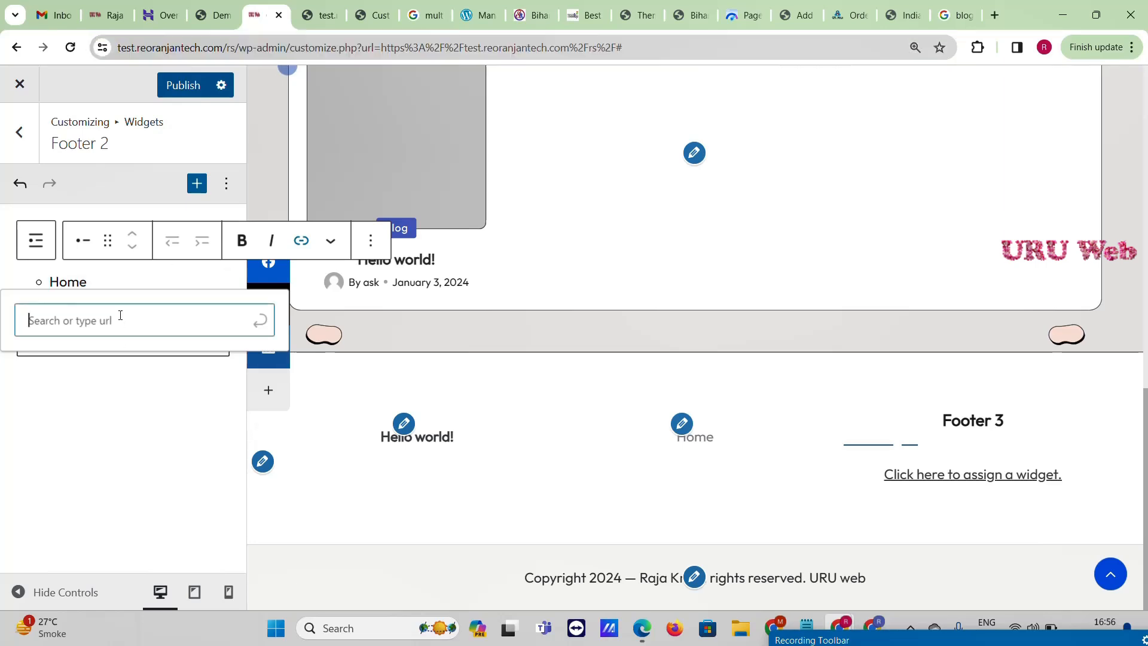
key(ctrl+v)
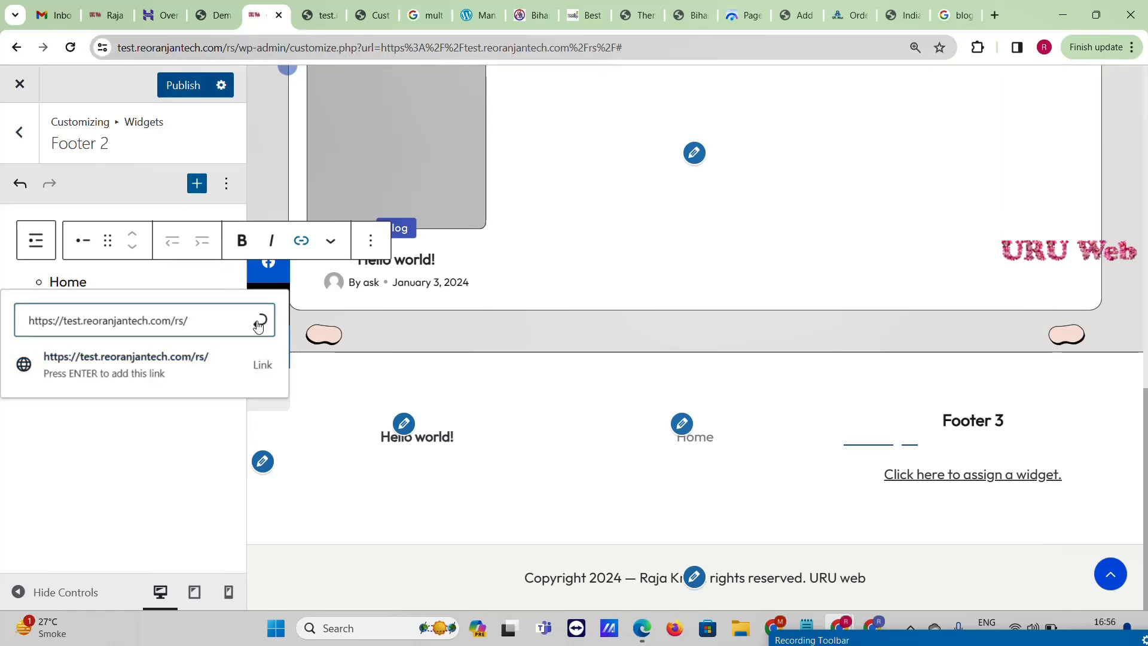
click(259, 321)
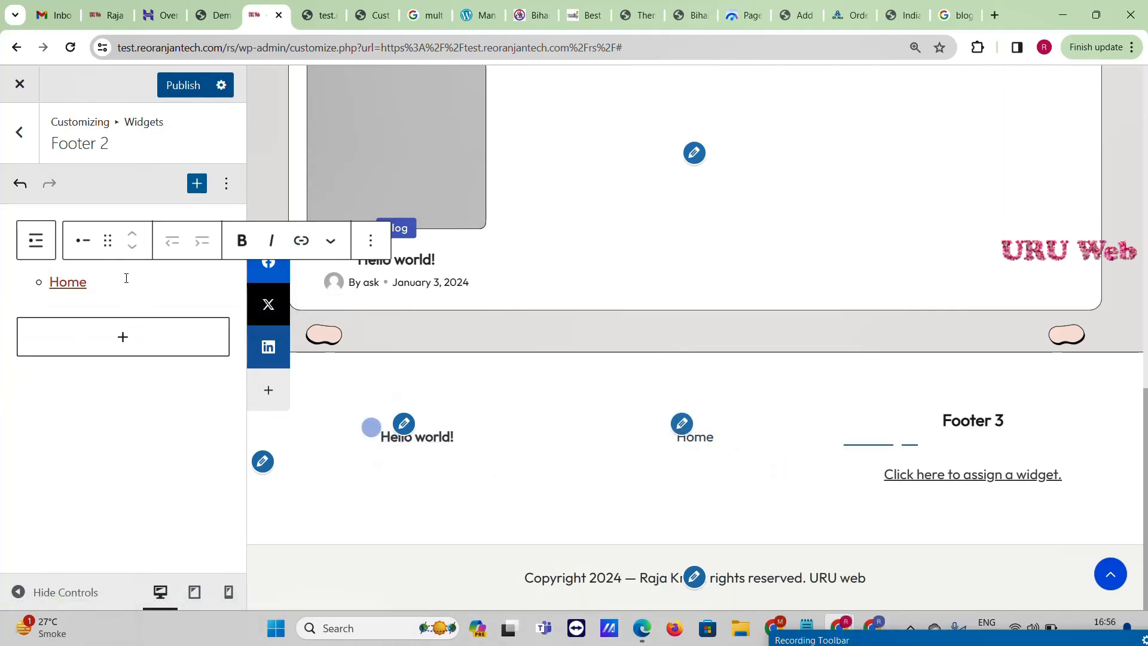
Step: Add a second item, About Us, below Home in the Footer 2 list
key(Return)
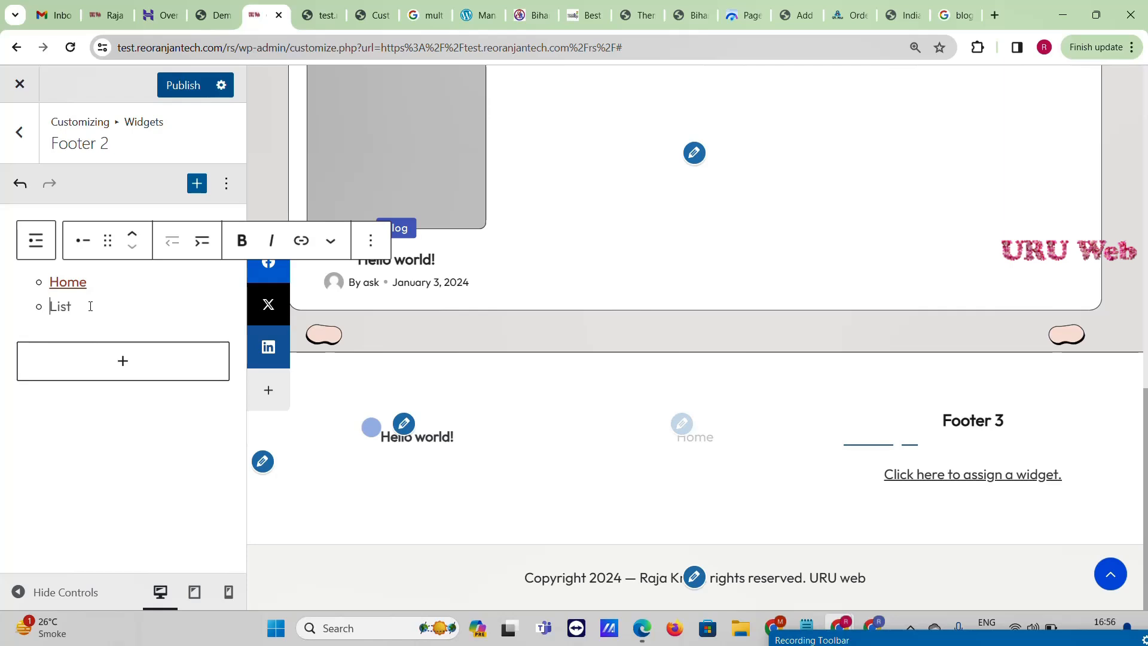
key(Return)
click(112, 286)
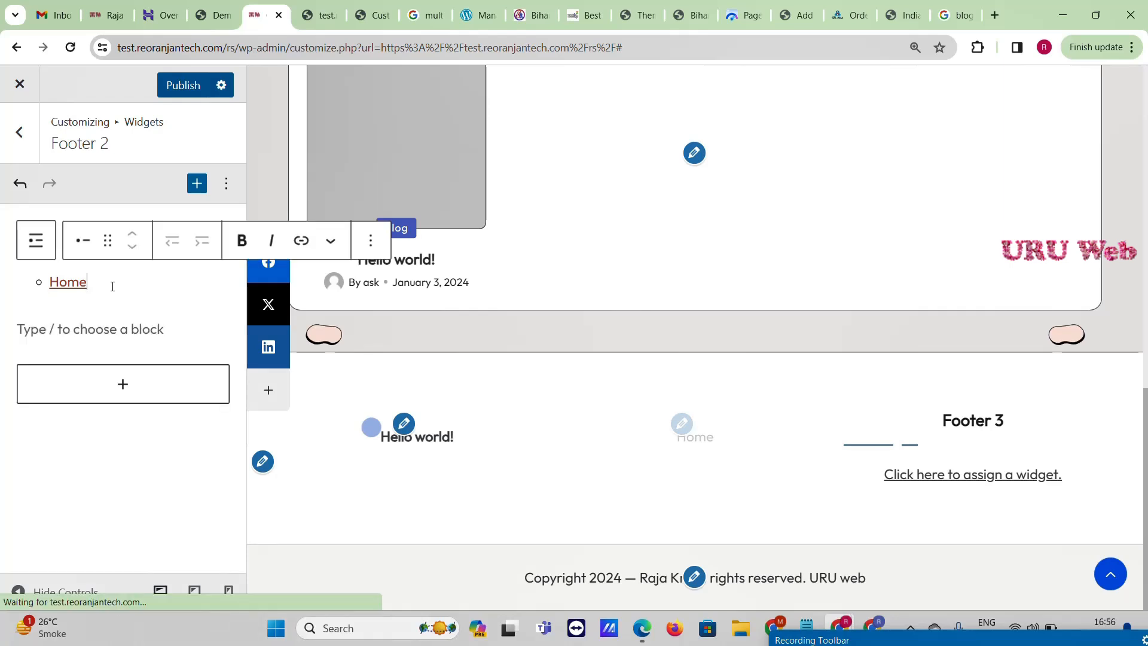
key(Return)
text(About Us)
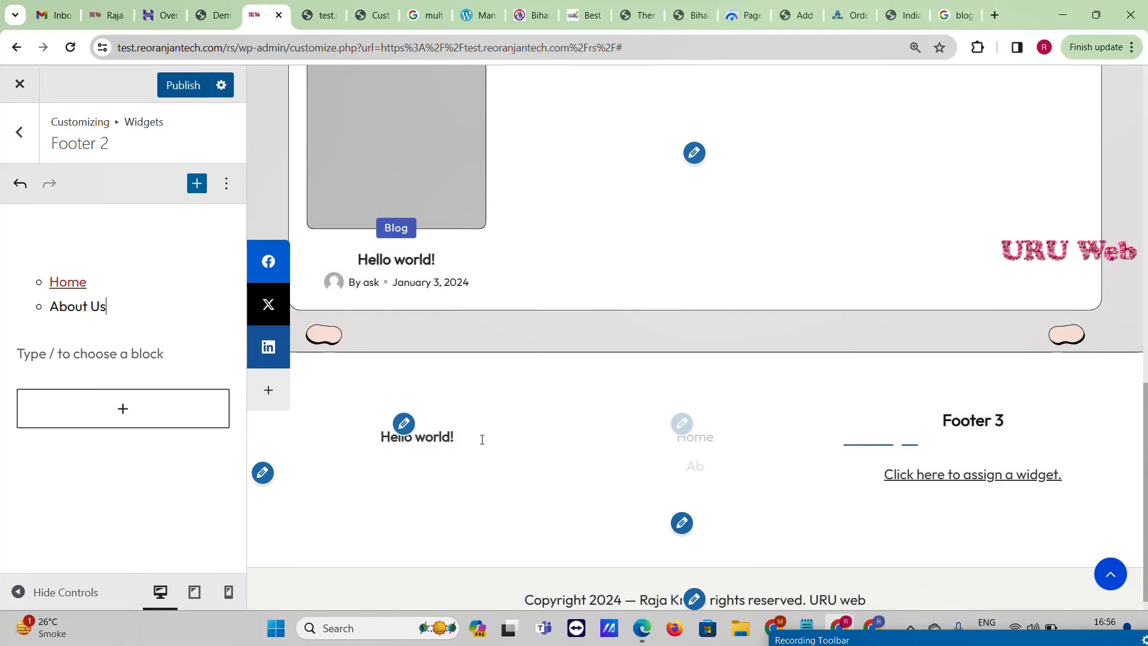
drag(140, 305, 49, 306)
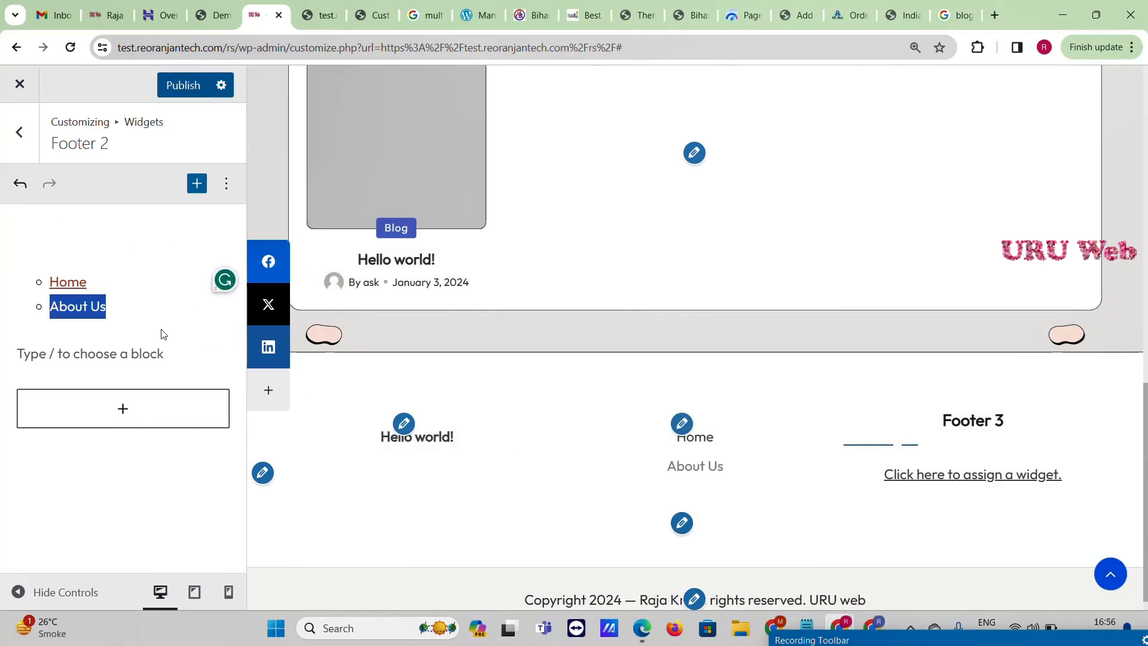
key(ctrl+v)
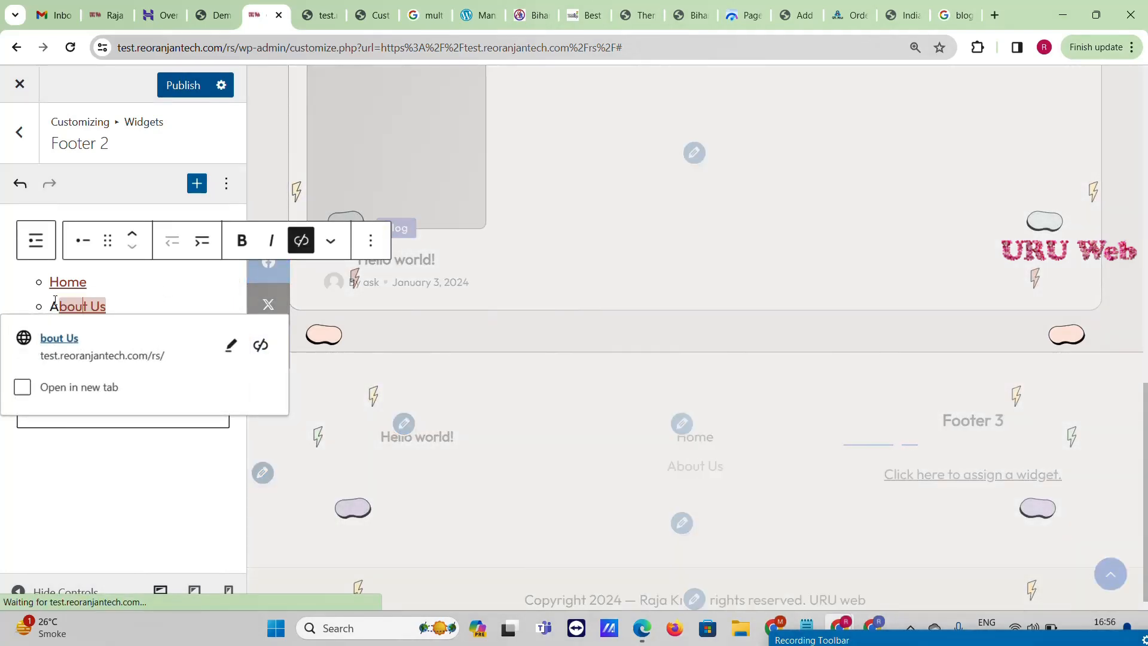
drag(54, 305, 76, 306)
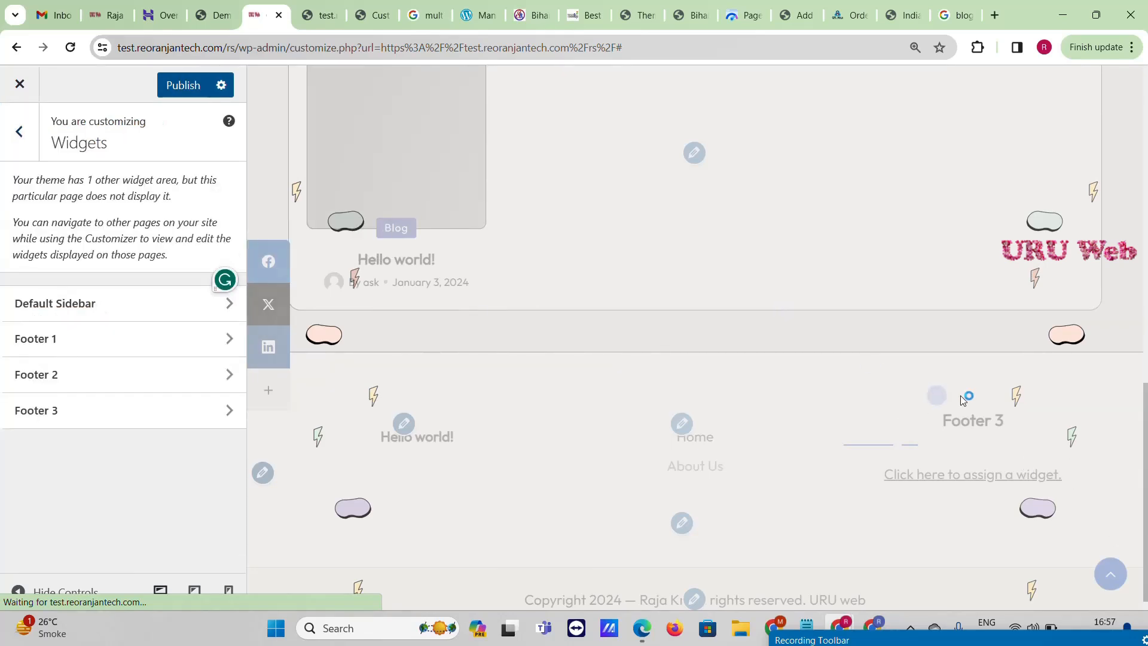
Step: Go to the Footer 3 widget area and add a [Social Snap] Social Share block from the full block library
click(122, 411)
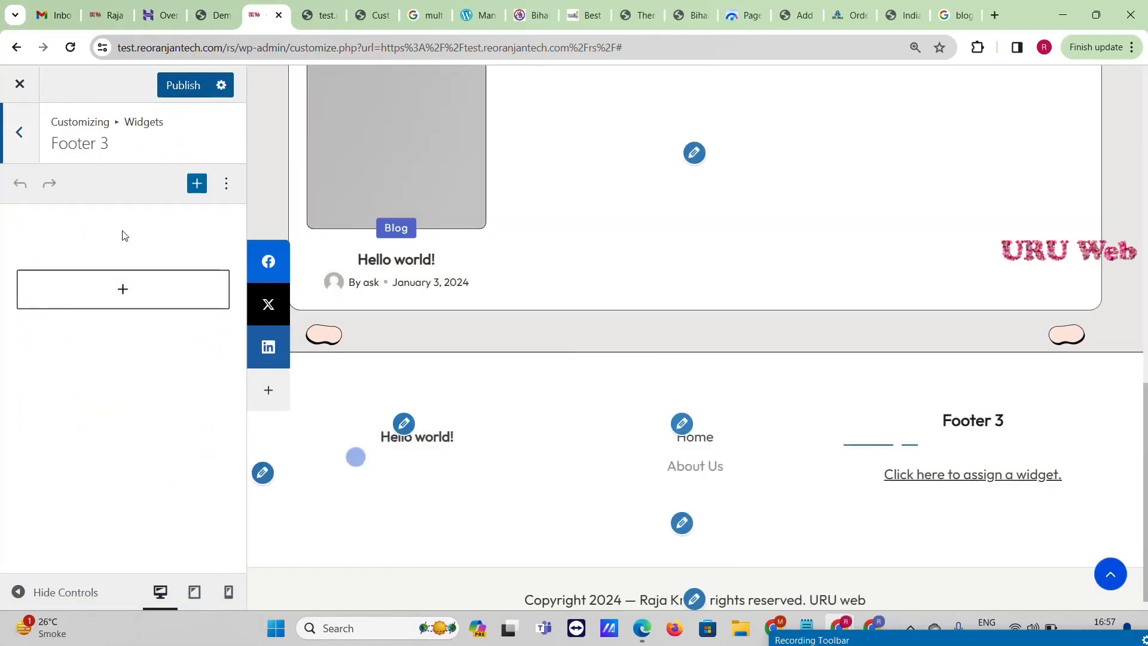
click(122, 288)
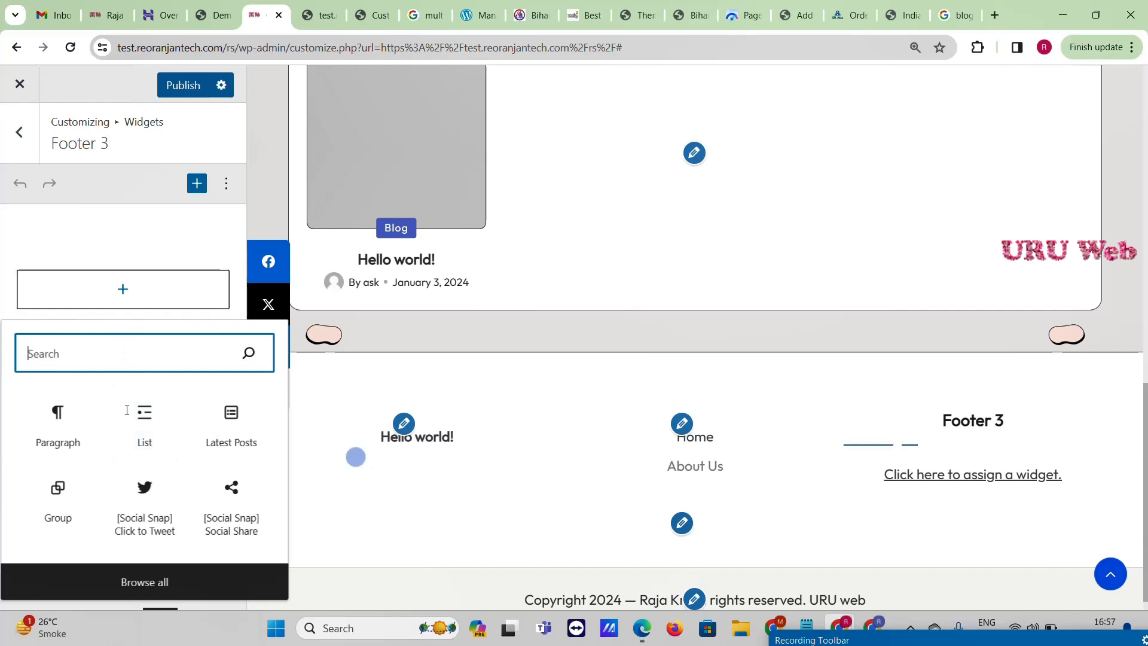
click(160, 585)
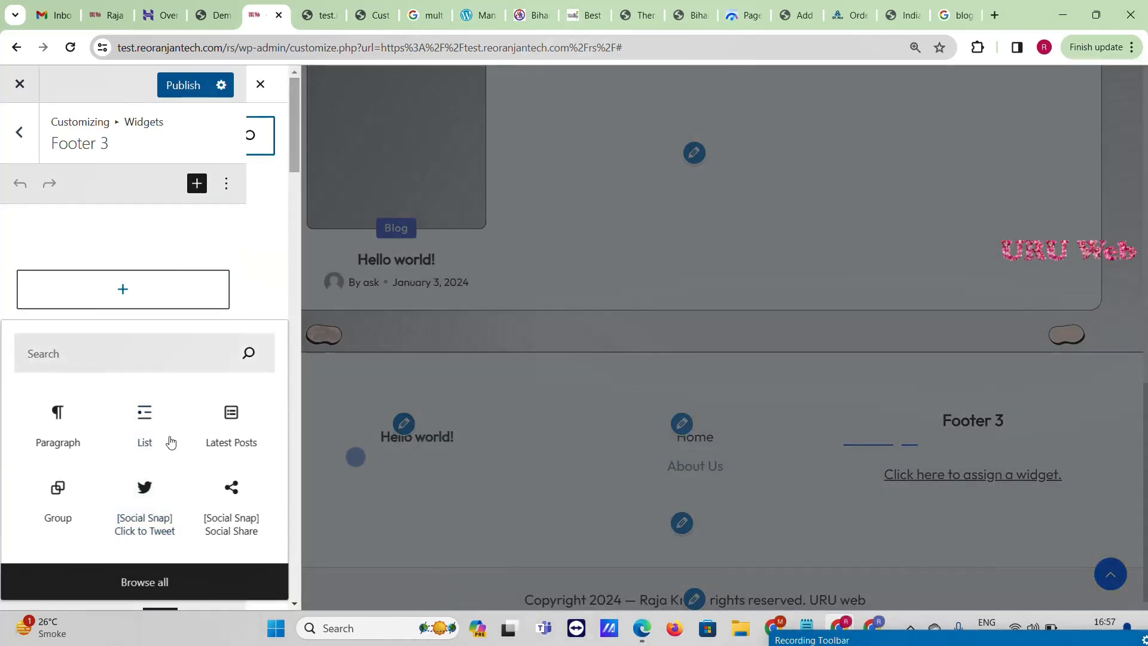
scroll(410, 283, down, 18)
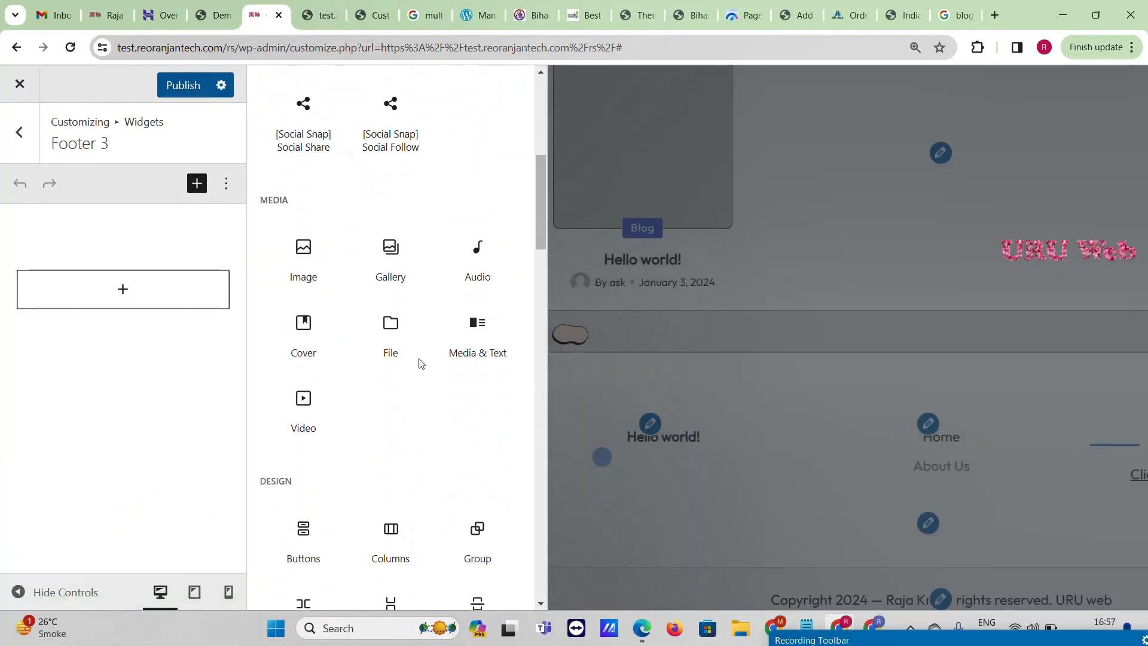
scroll(423, 431, down, 12)
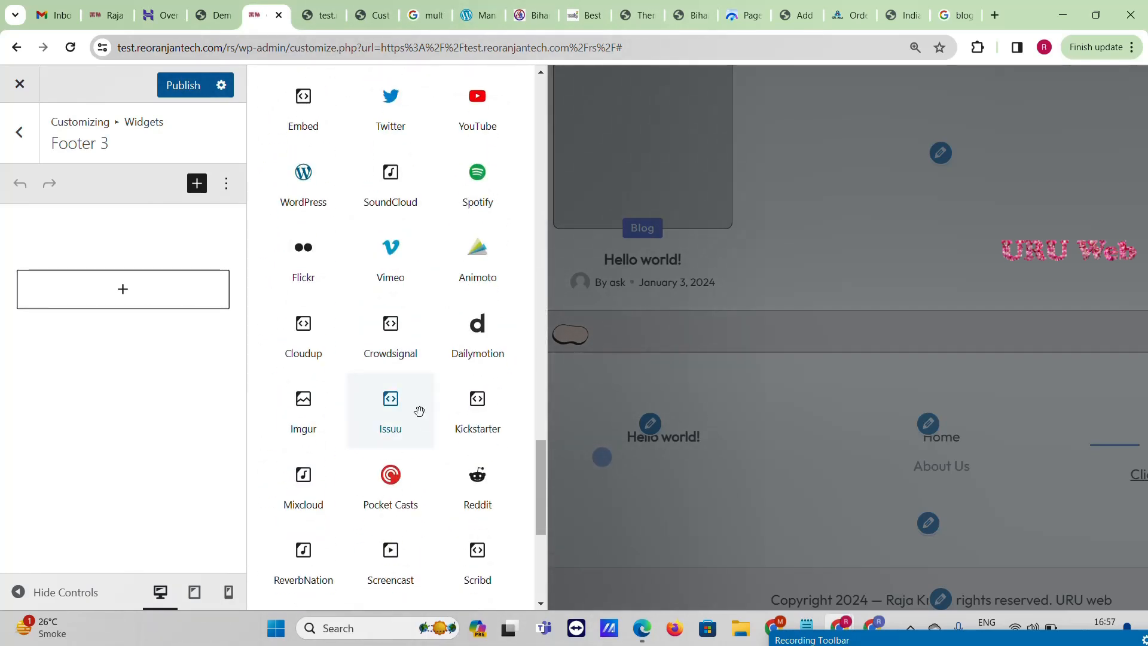
scroll(420, 411, down, 6)
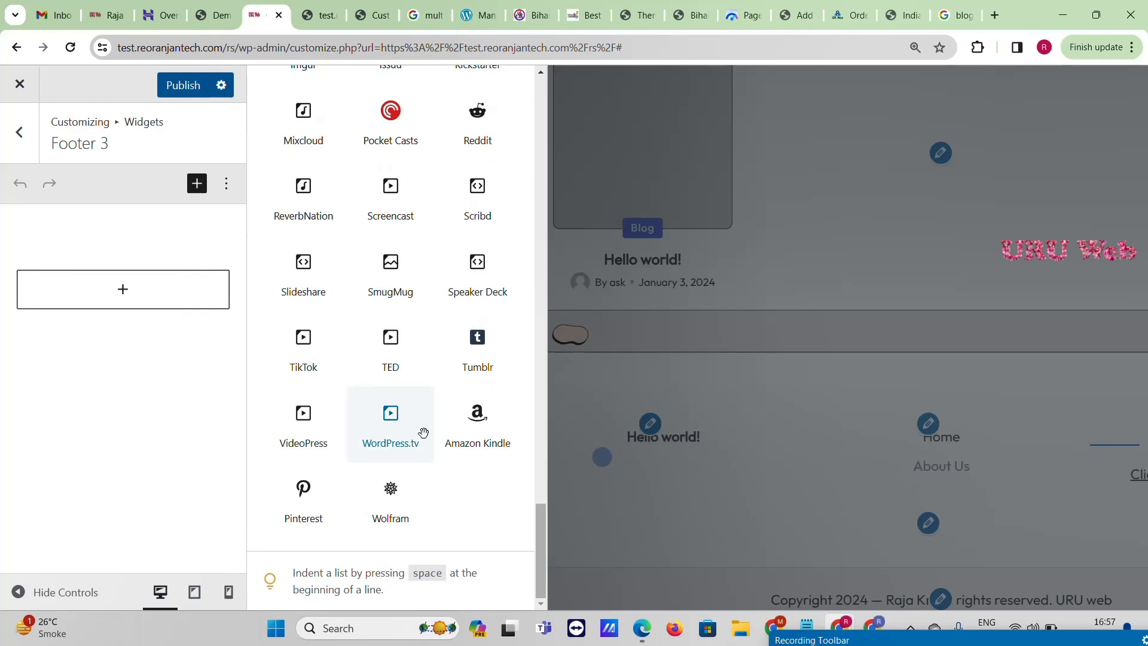
scroll(426, 442, up, 15)
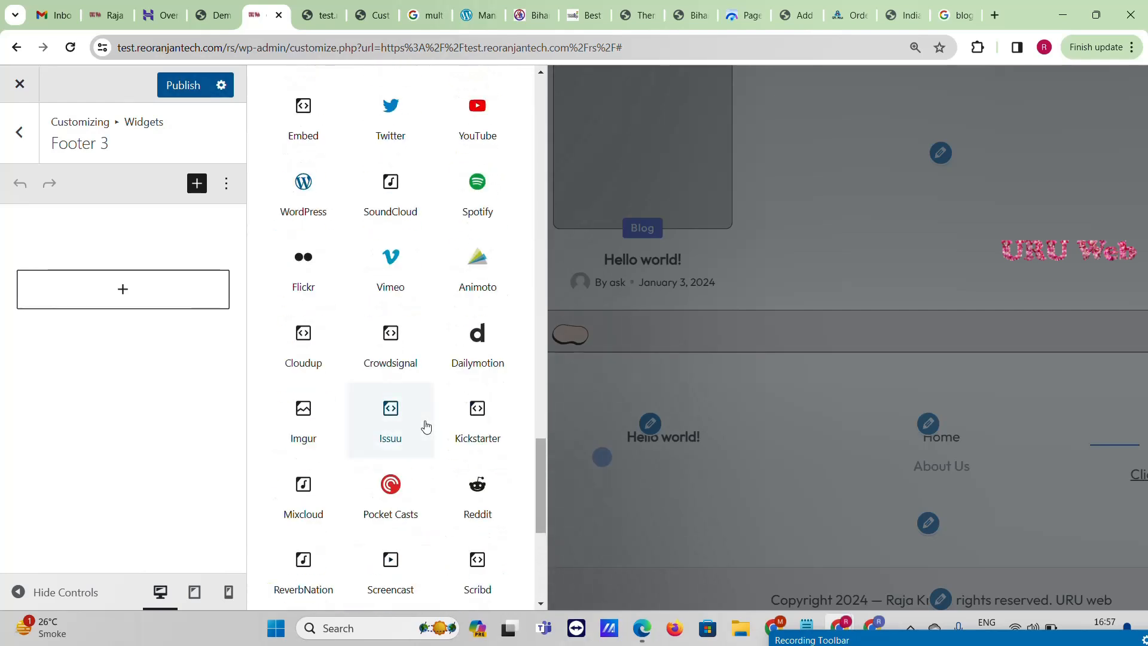
scroll(425, 418, up, 3)
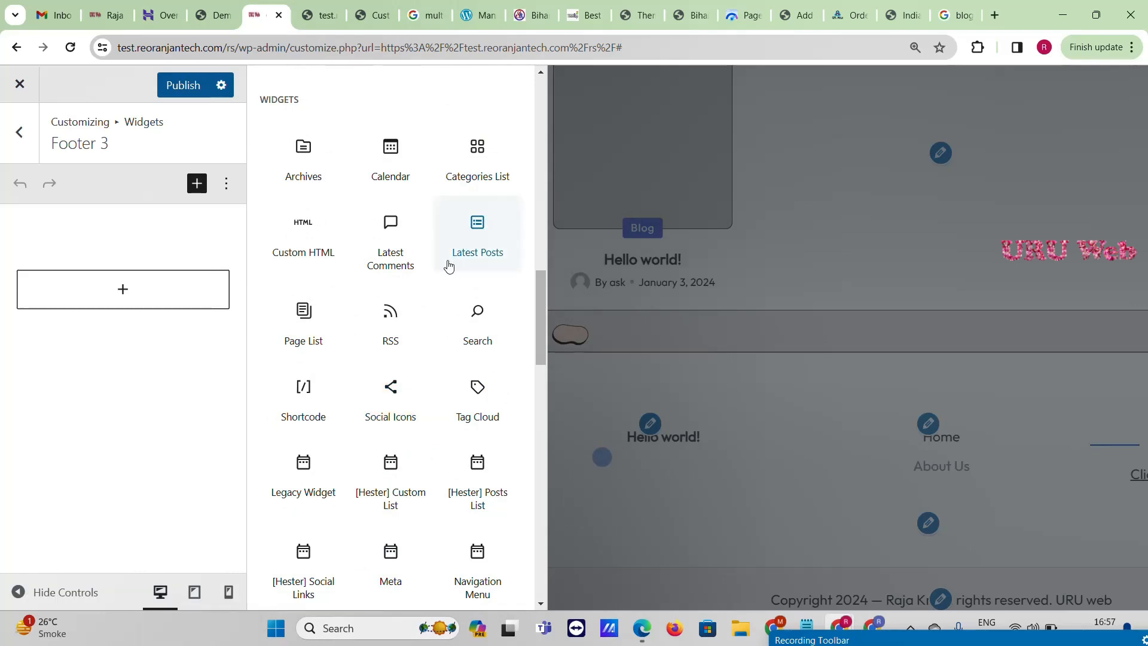
scroll(452, 263, up, 1)
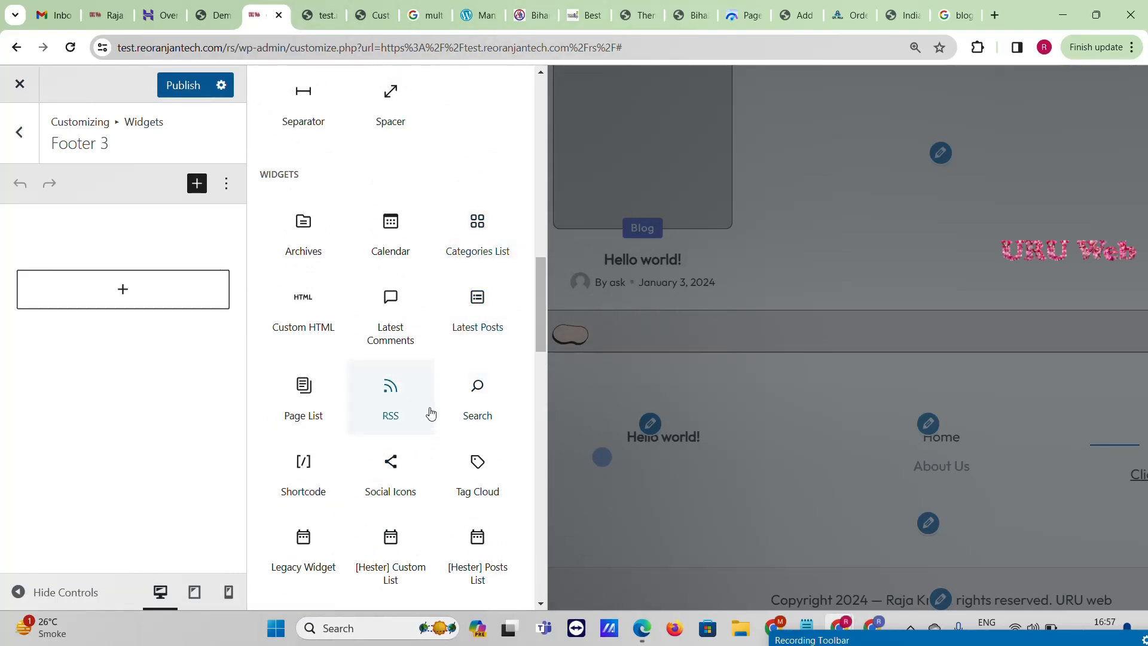
scroll(397, 480, up, 7)
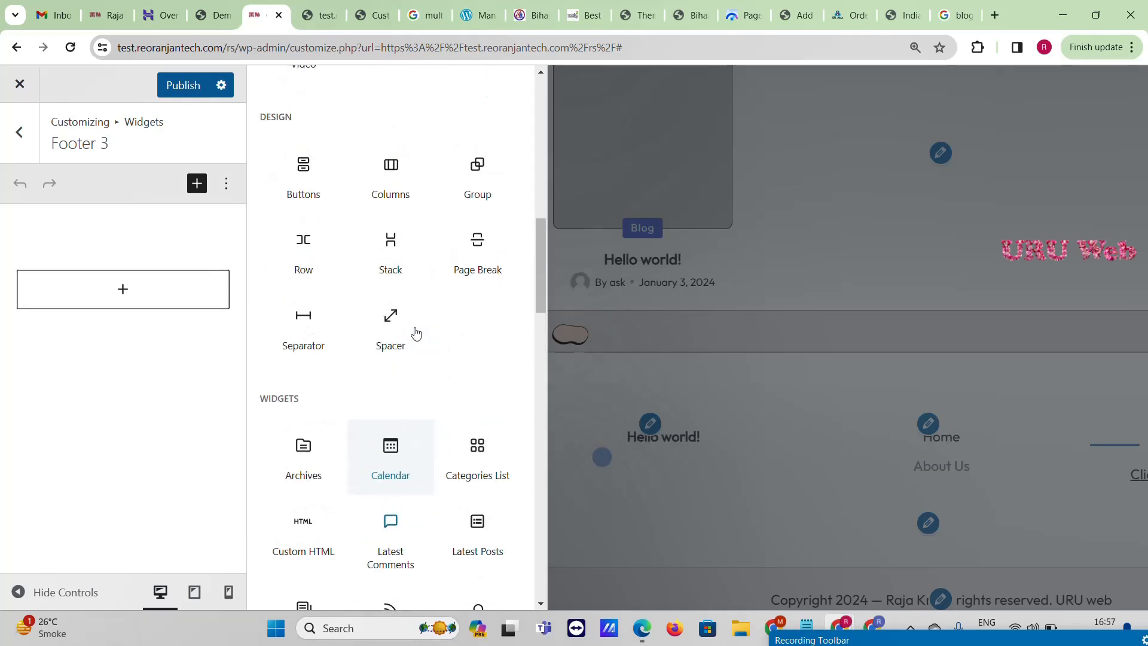
scroll(466, 299, up, 4)
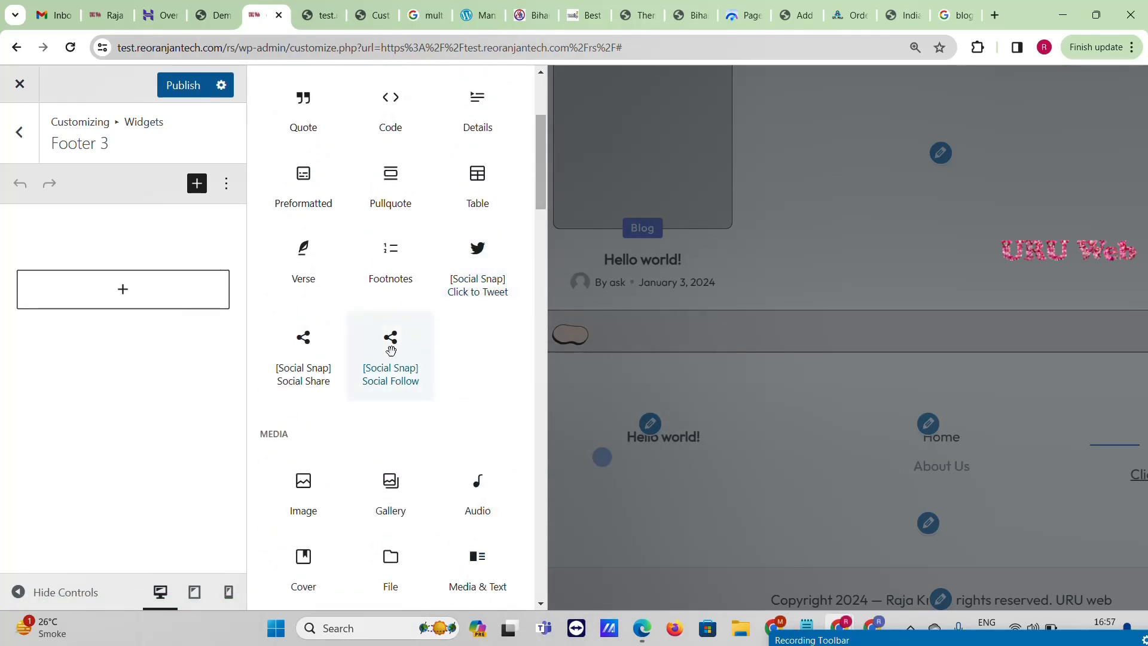
click(302, 367)
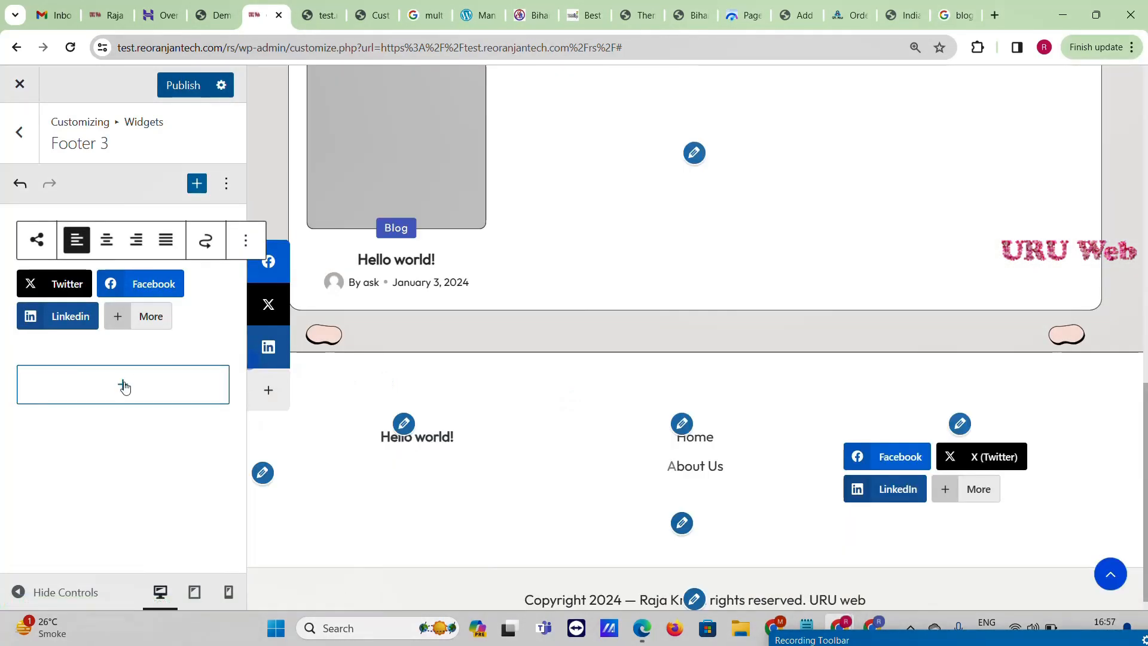
click(123, 386)
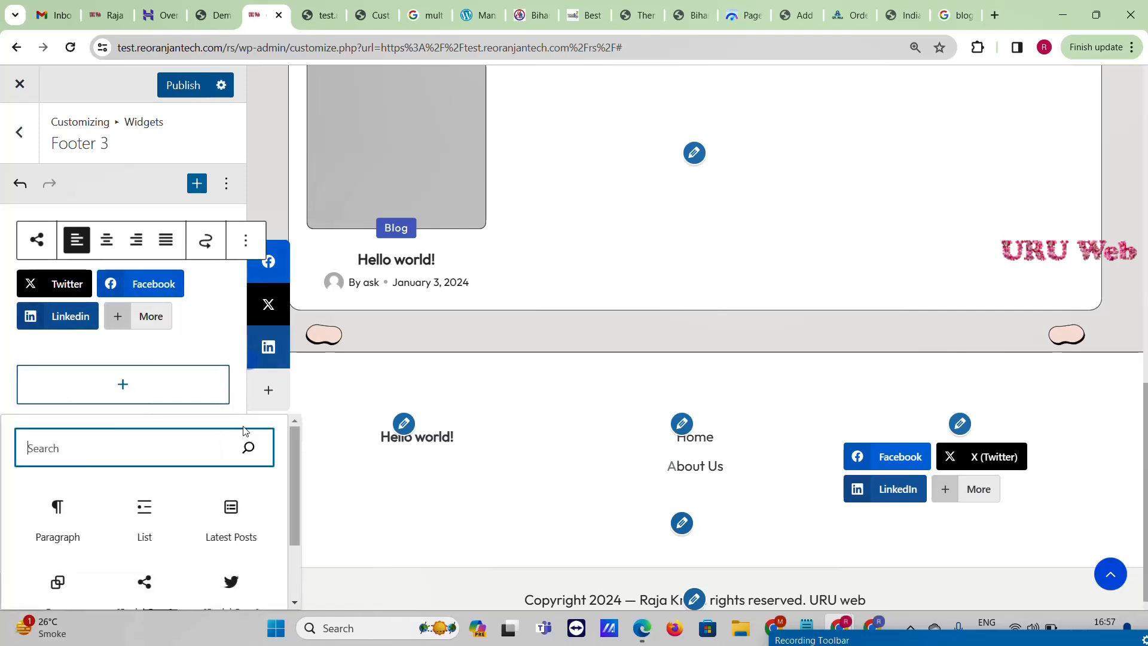
scroll(228, 479, down, 2)
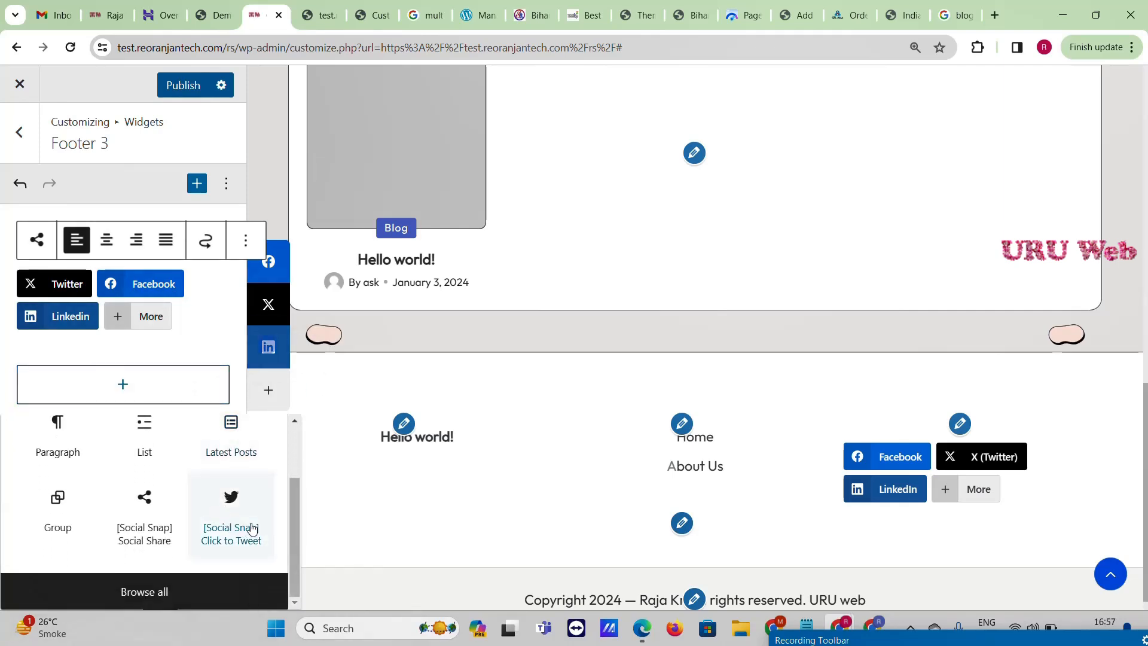
click(236, 518)
click(166, 336)
scroll(254, 572, down, 3)
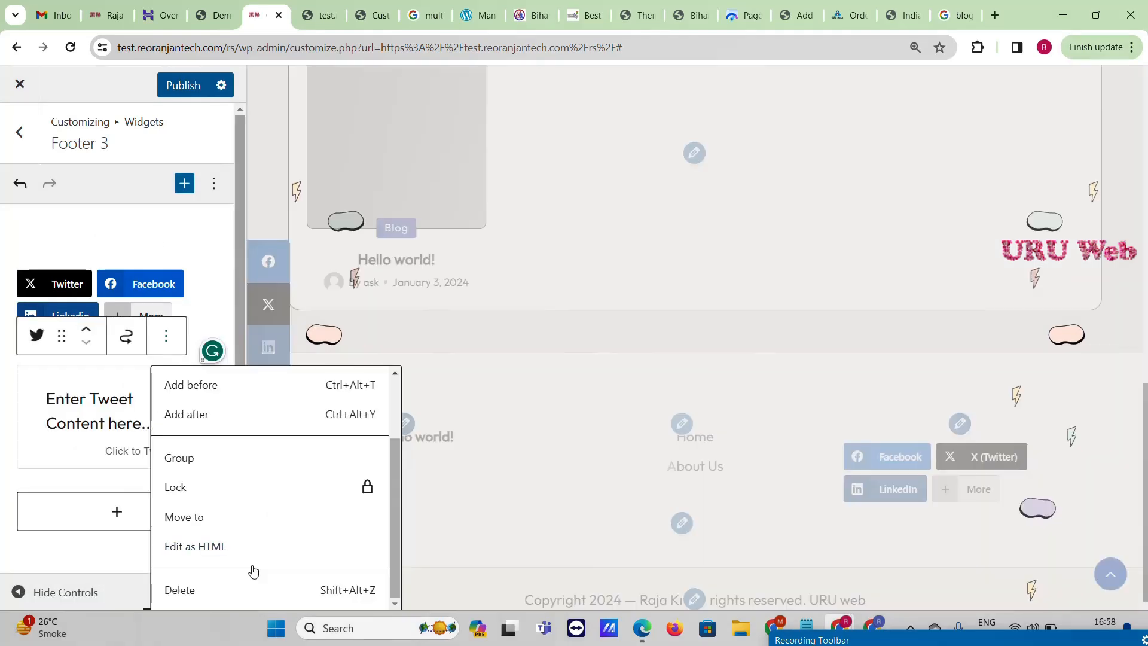
click(255, 590)
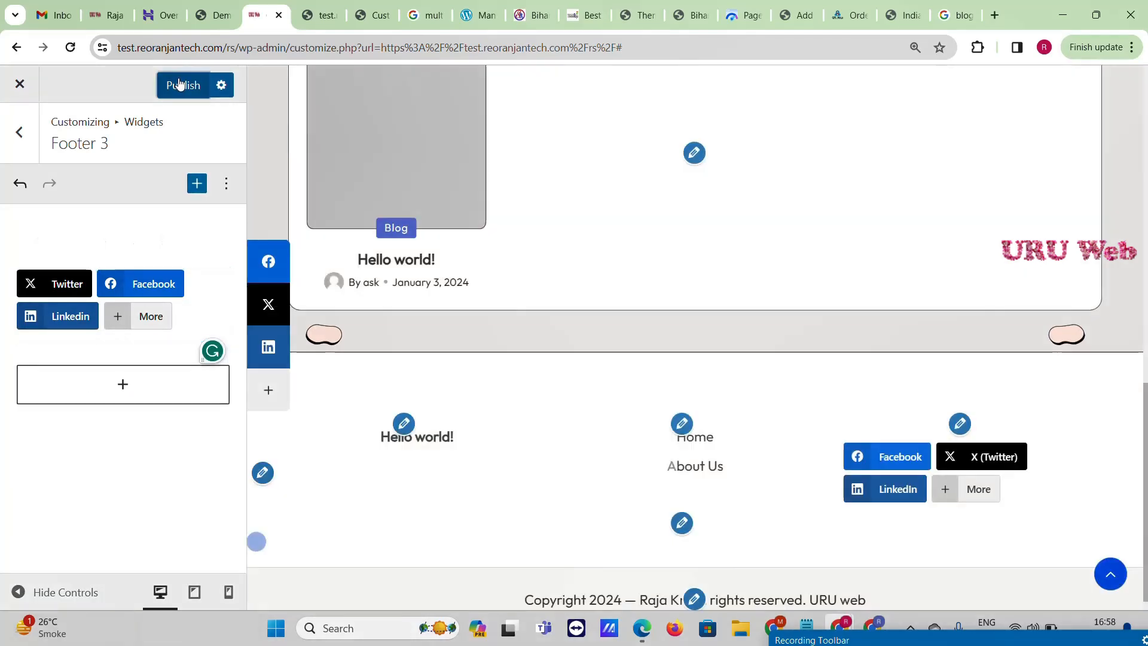
Step: Publish the footer widget changes, return to the main Customizer sections and follow the Home link in the previewed footer
click(183, 85)
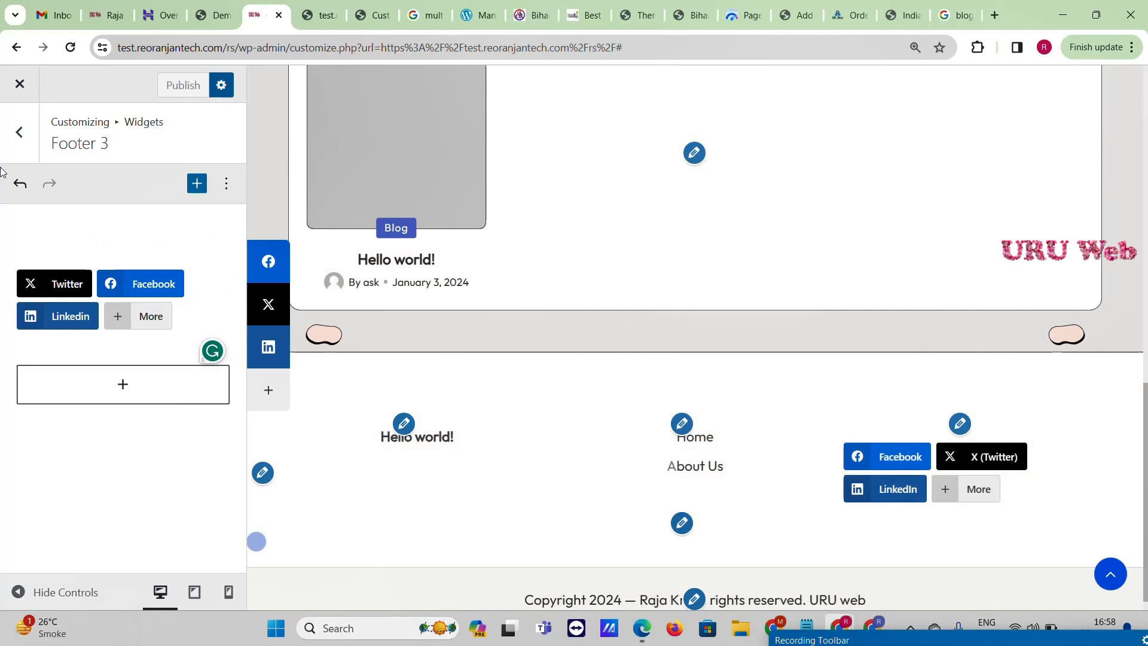
click(21, 132)
click(22, 132)
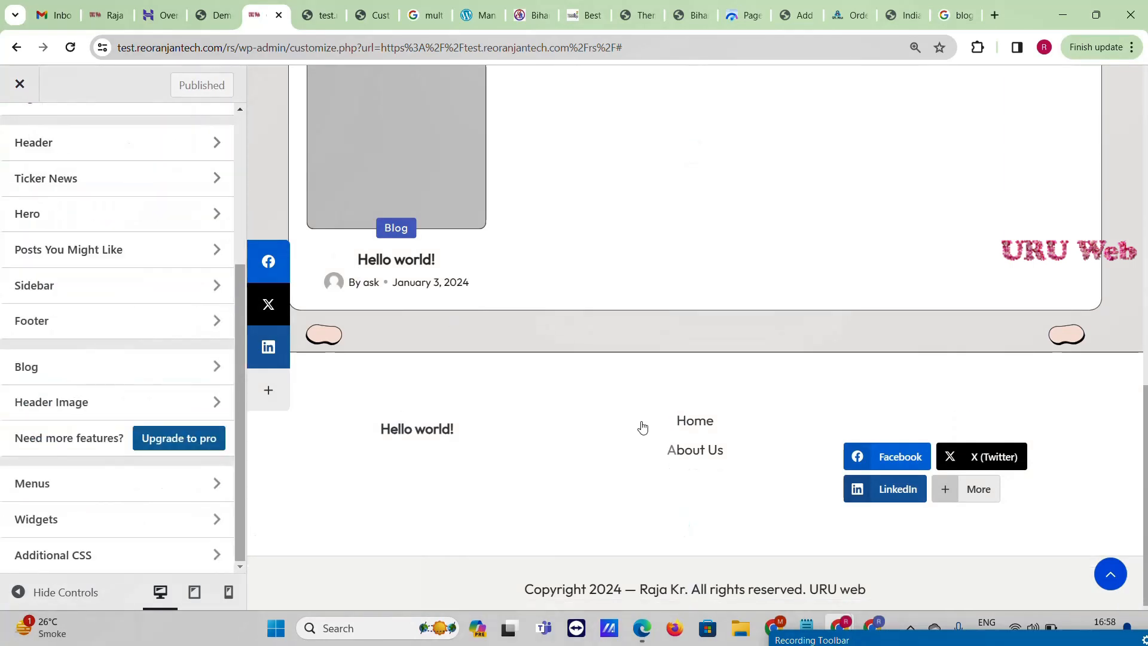
click(667, 430)
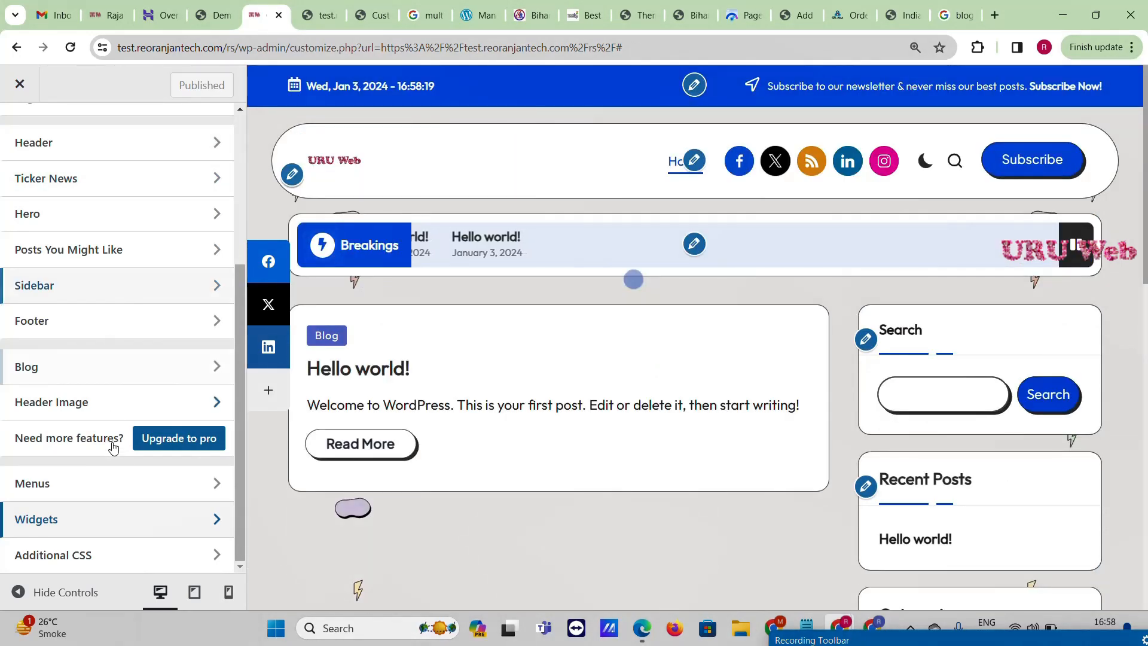
Step: Examine the Header Image settings and look over the remaining Customizer sections
click(65, 406)
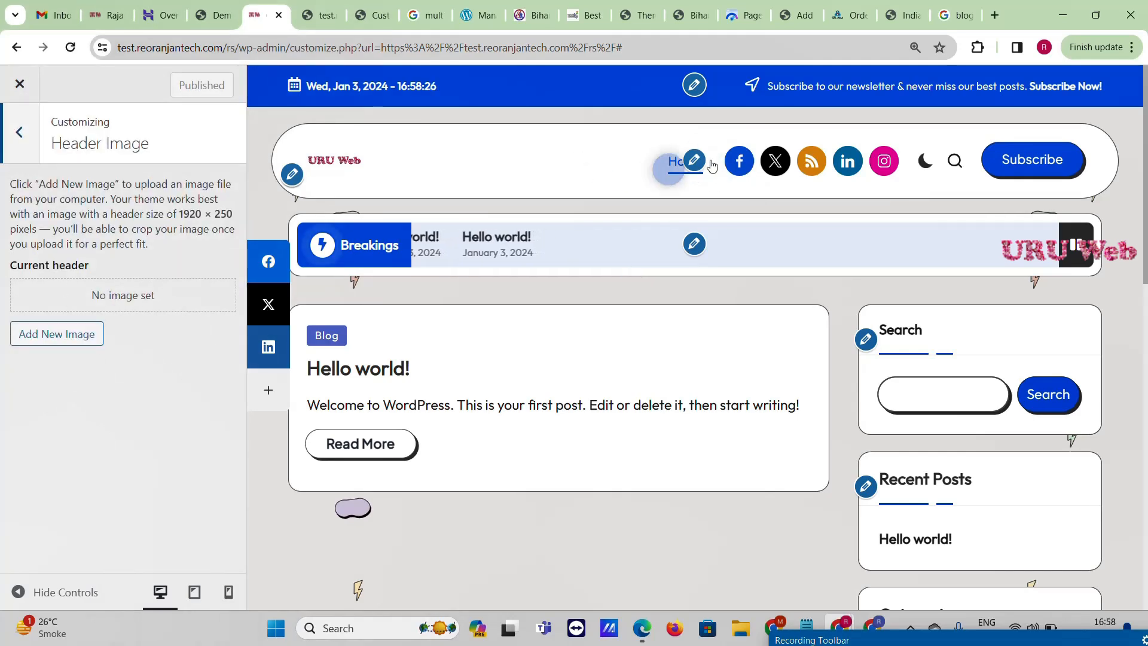
click(15, 132)
scroll(44, 380, down, 4)
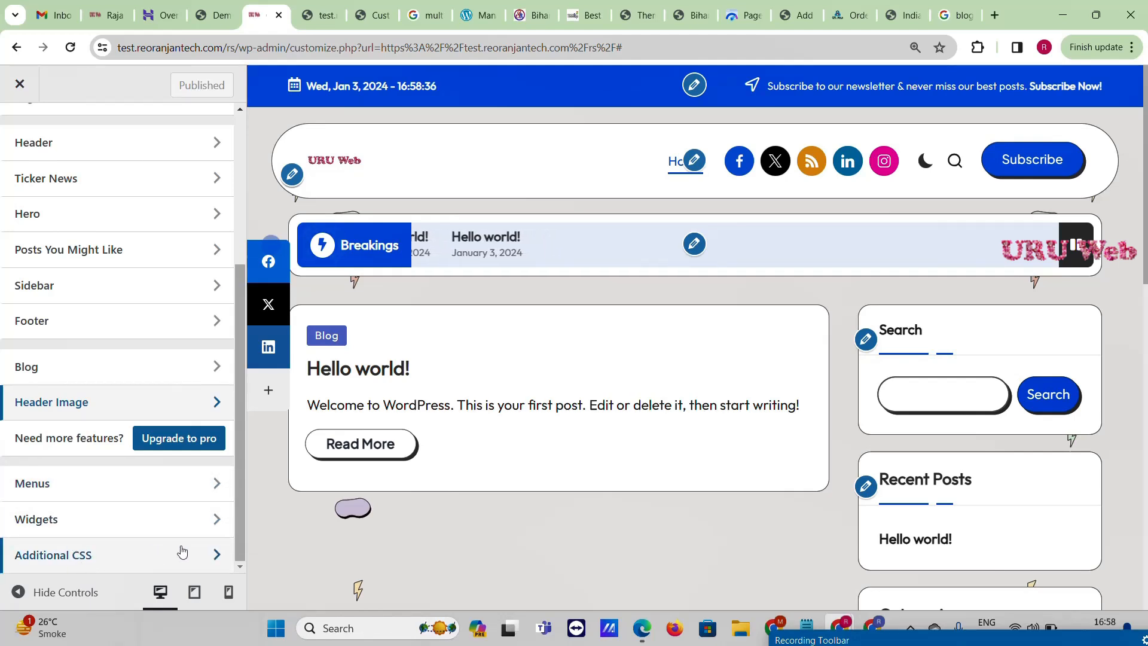
scroll(80, 299, up, 4)
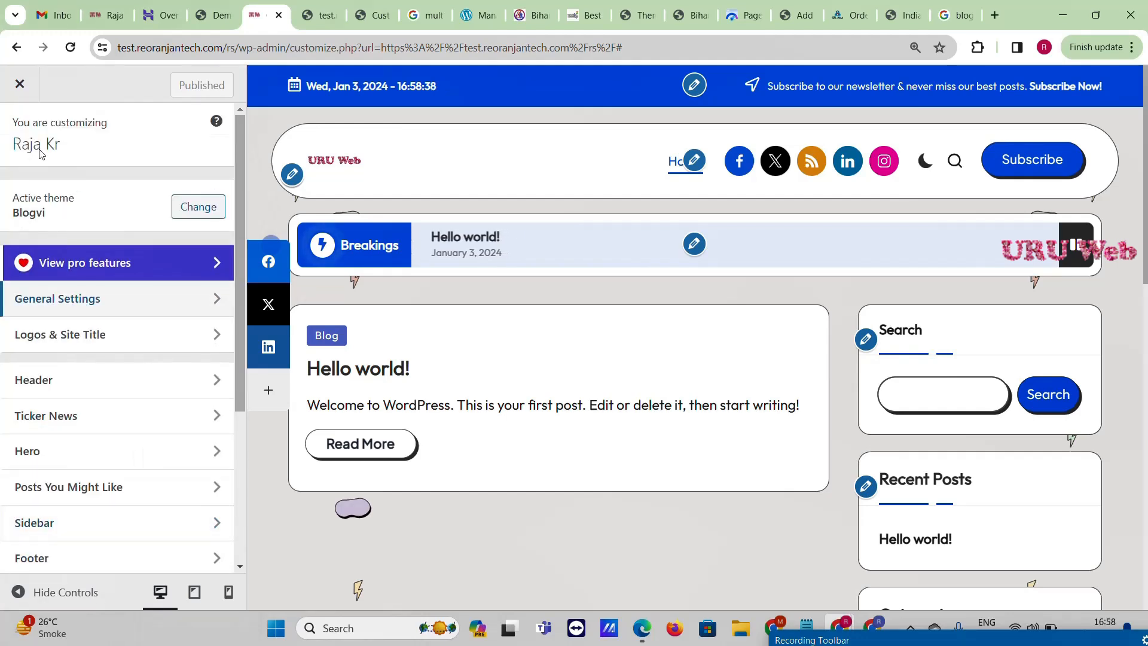
Step: Exit the Customizer and review the live site's home page
click(18, 86)
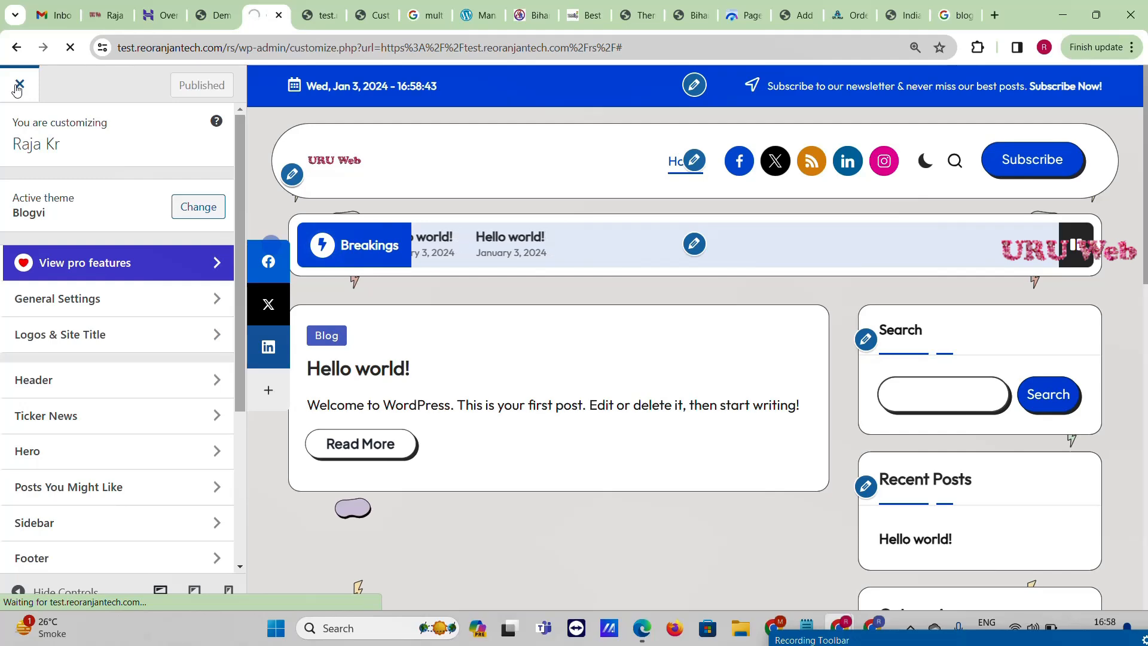
scroll(381, 307, up, 10)
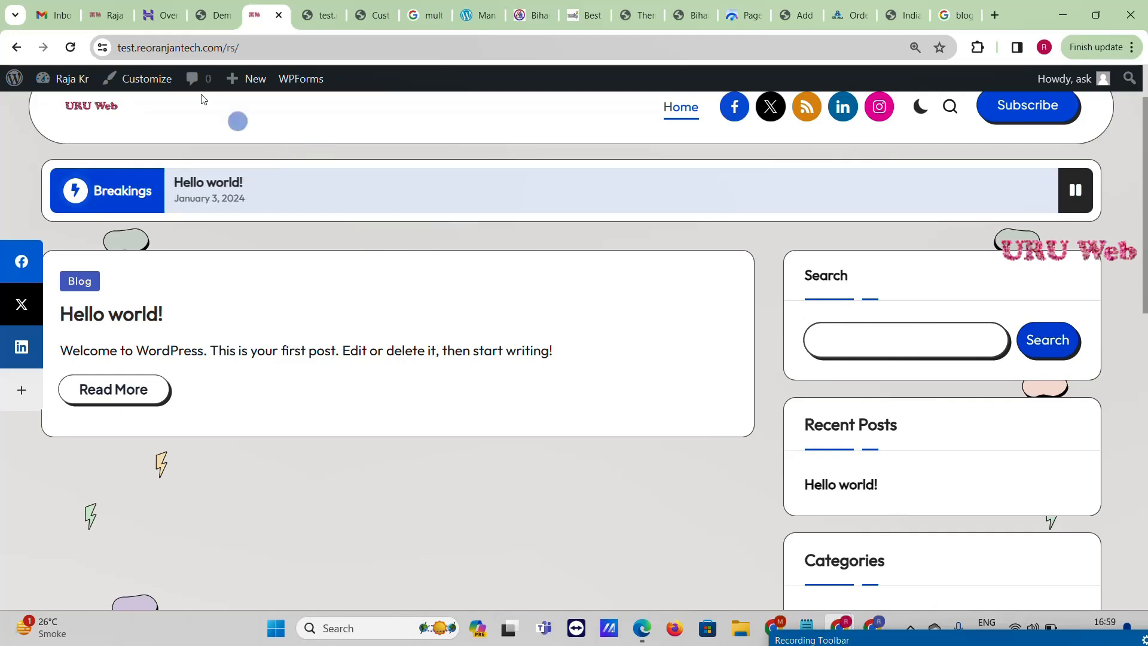
click(208, 15)
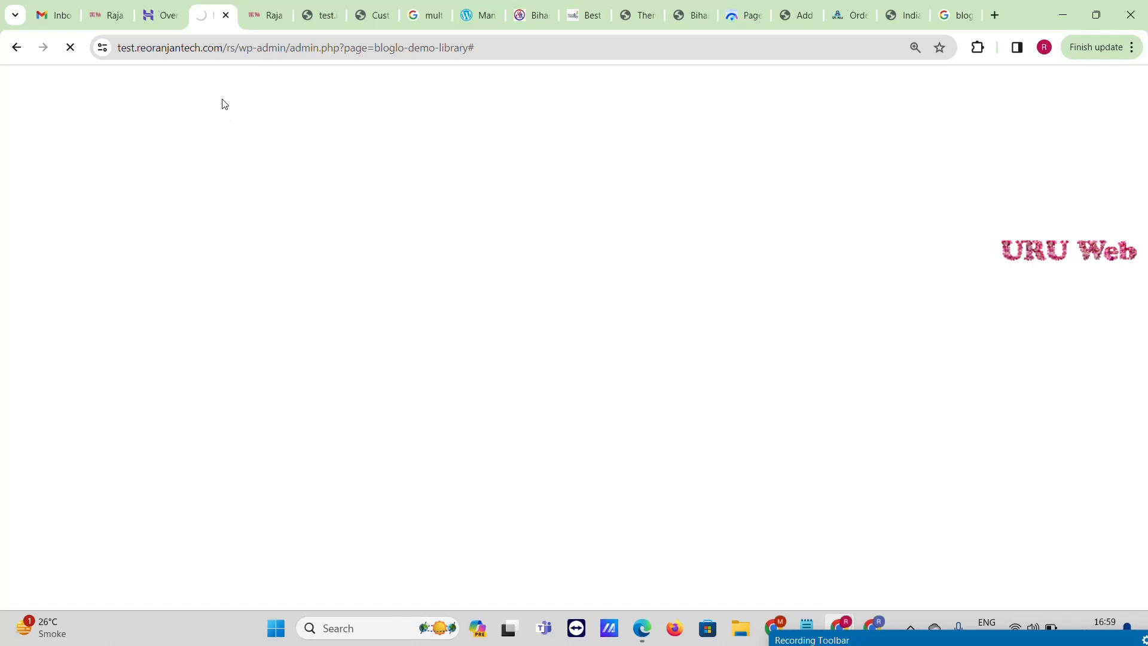
click(270, 15)
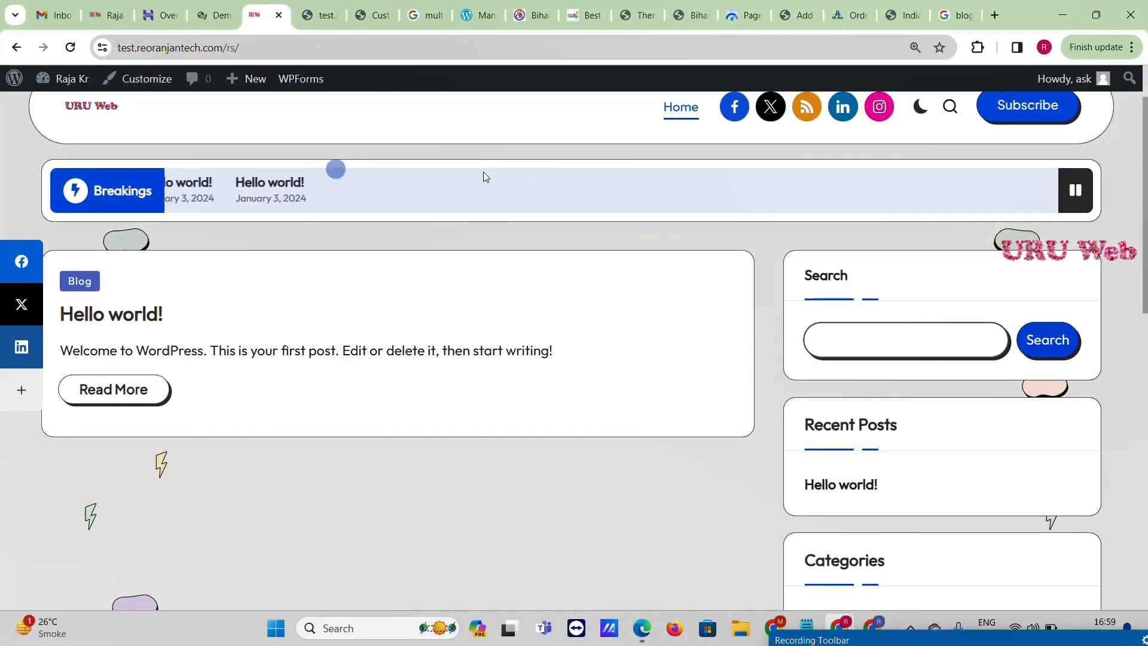
scroll(523, 166, up, 2)
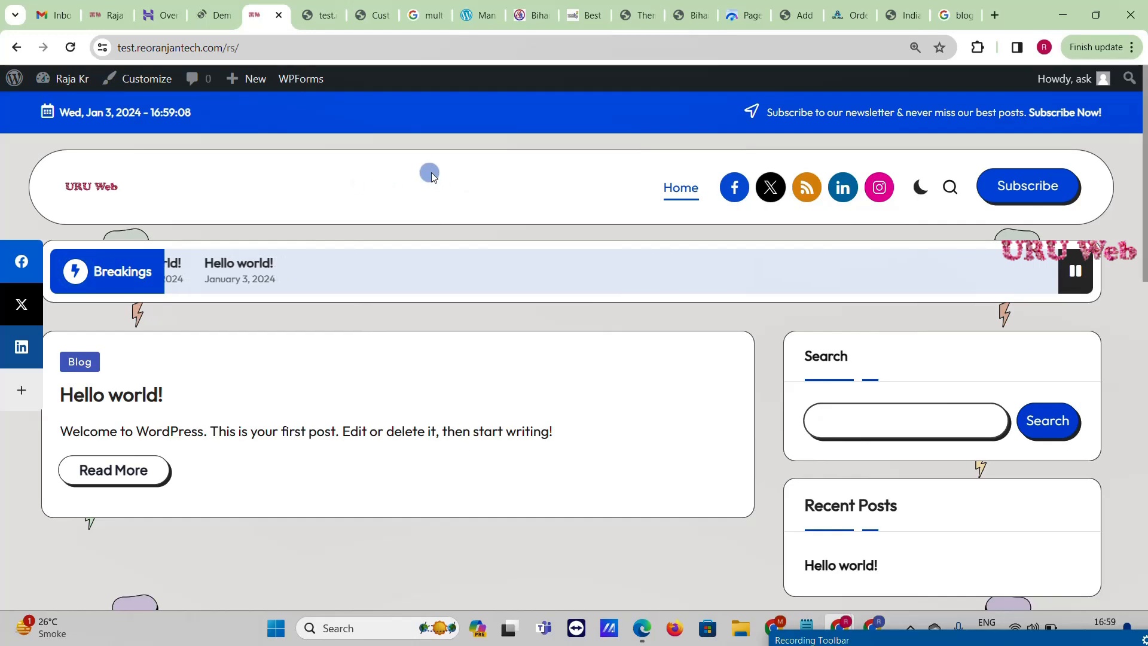
Step: Create a new page from the WordPress admin in a separate browser tab and title it About Us
click(215, 15)
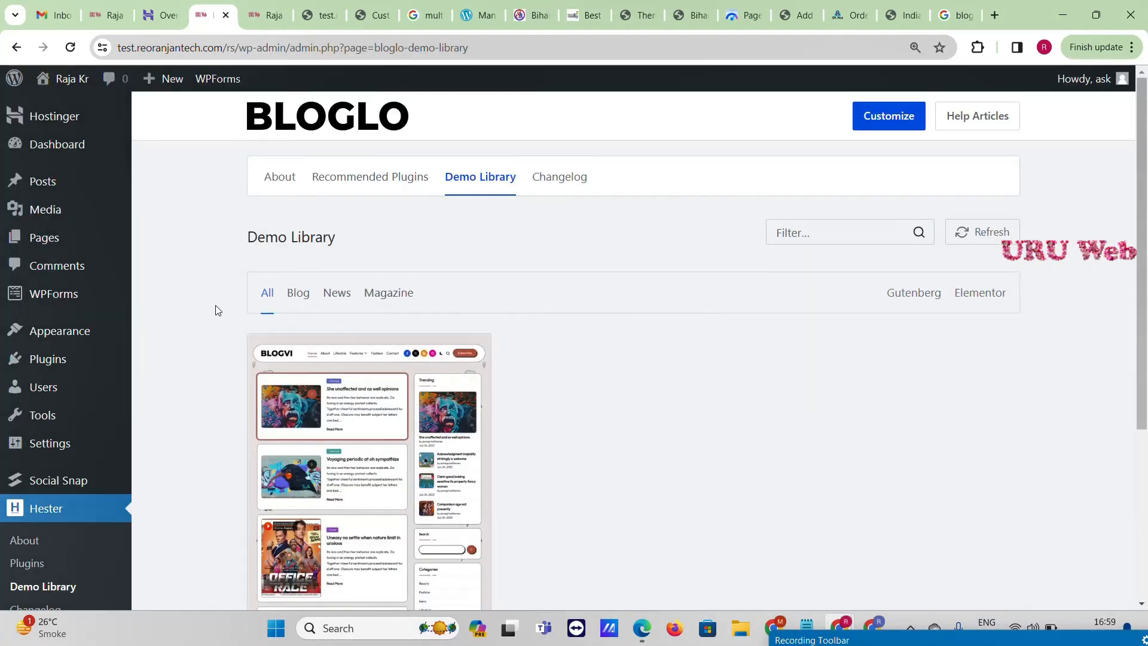
mouse_move(48, 241)
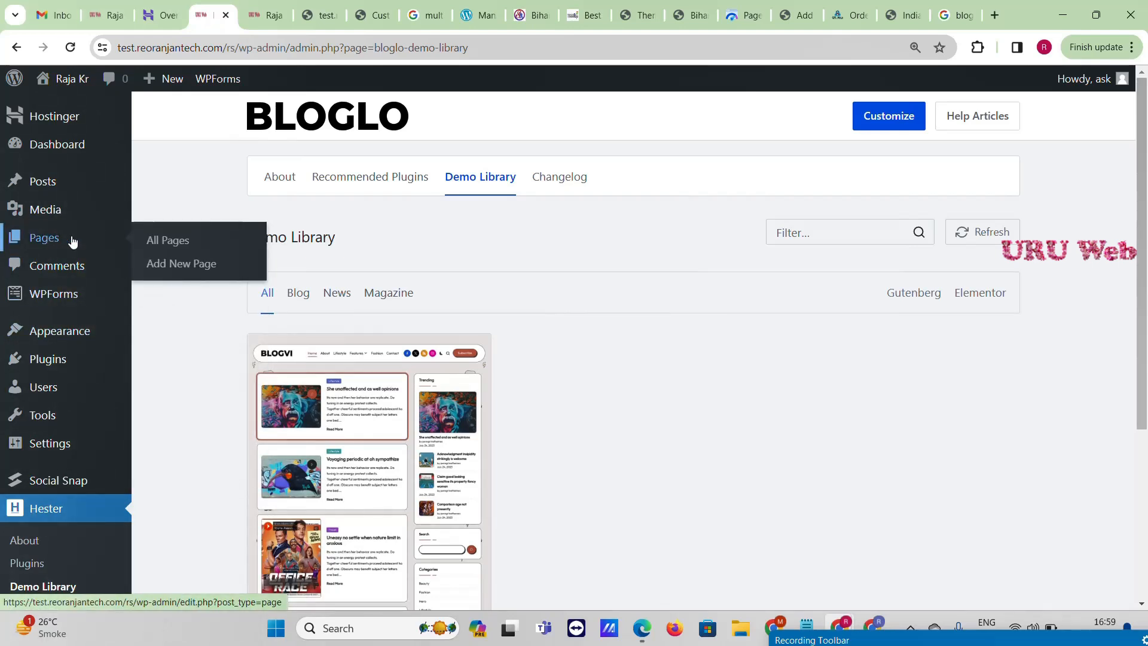
right_click(180, 266)
click(209, 284)
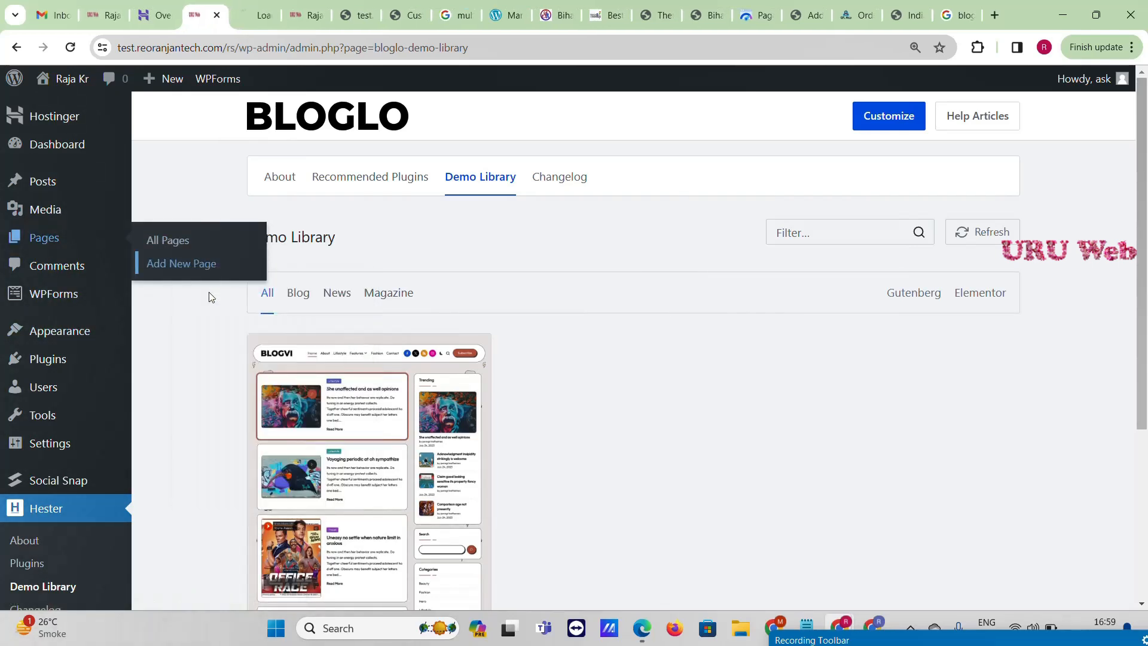
click(245, 21)
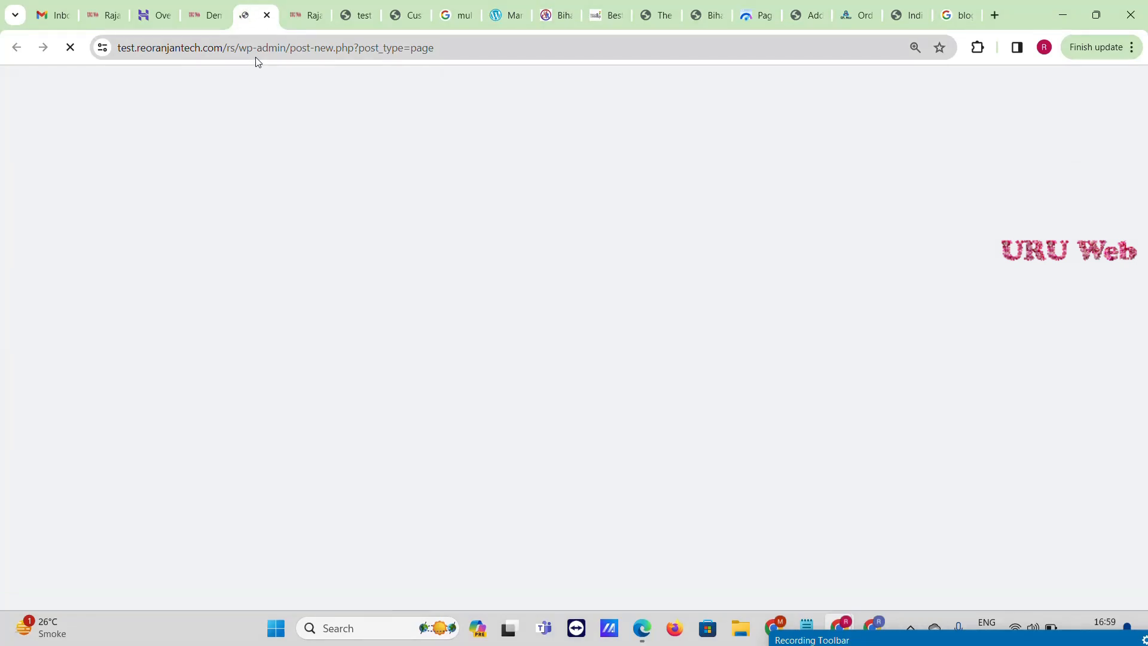
text(About Us)
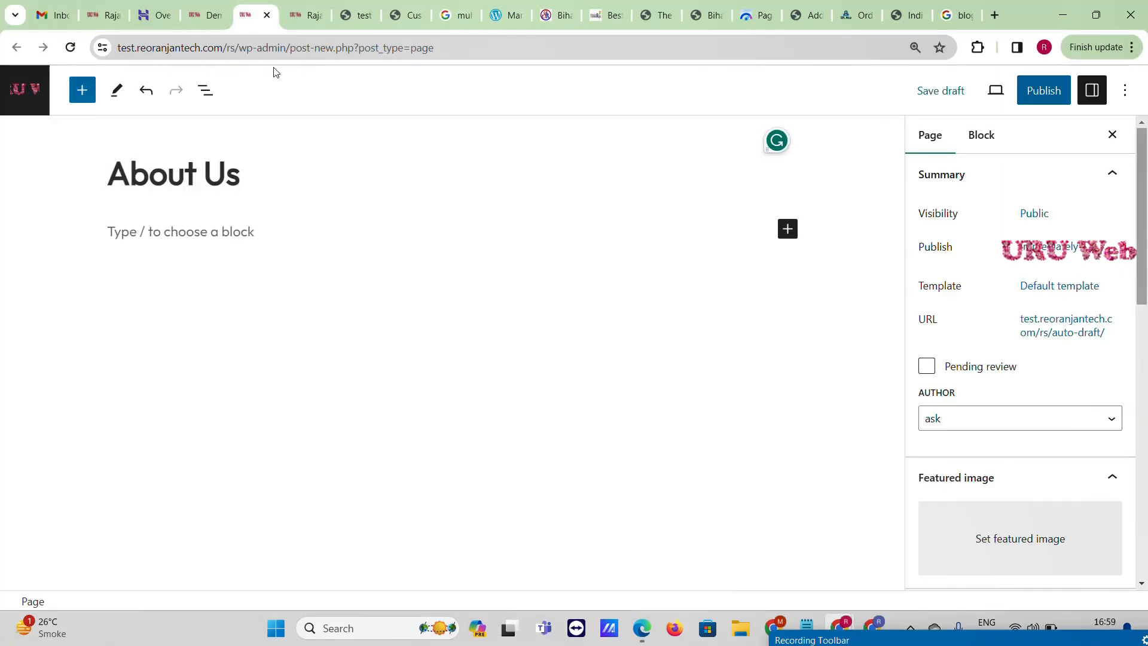
Step: Publish the About Us page and open its live view
click(1037, 99)
click(1003, 94)
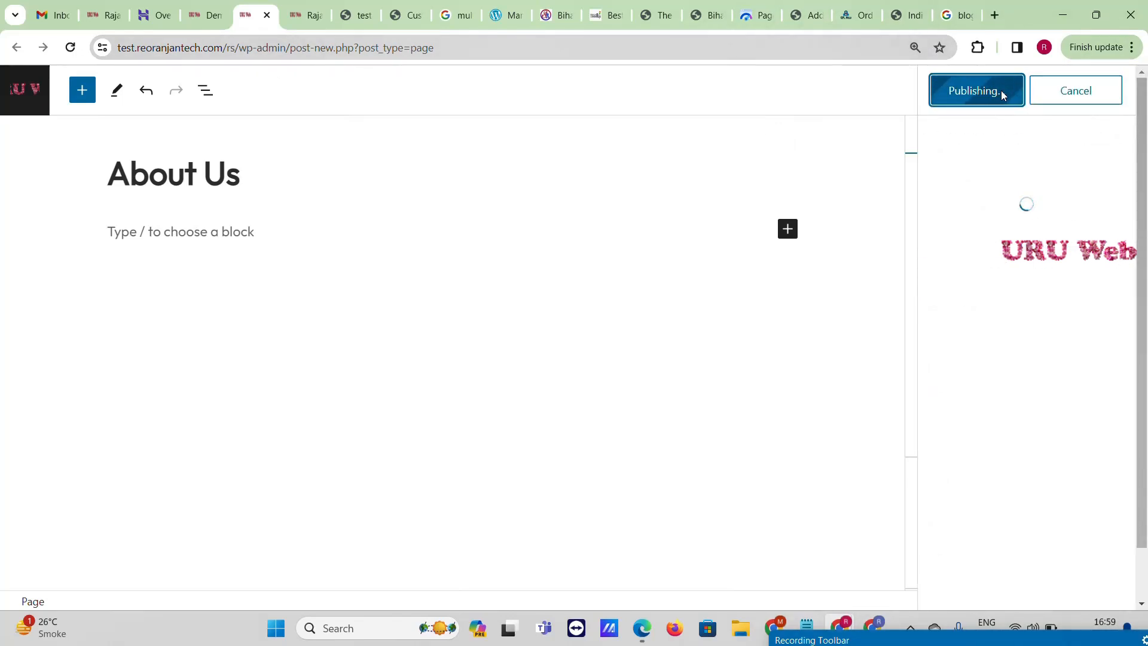
click(175, 562)
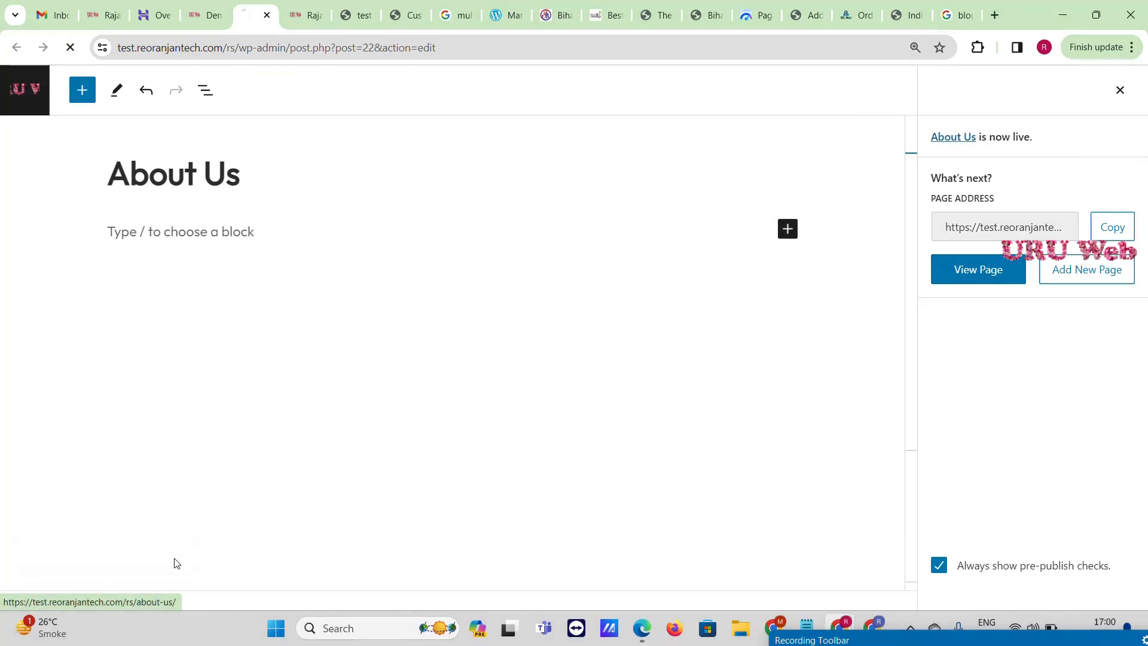
click(178, 232)
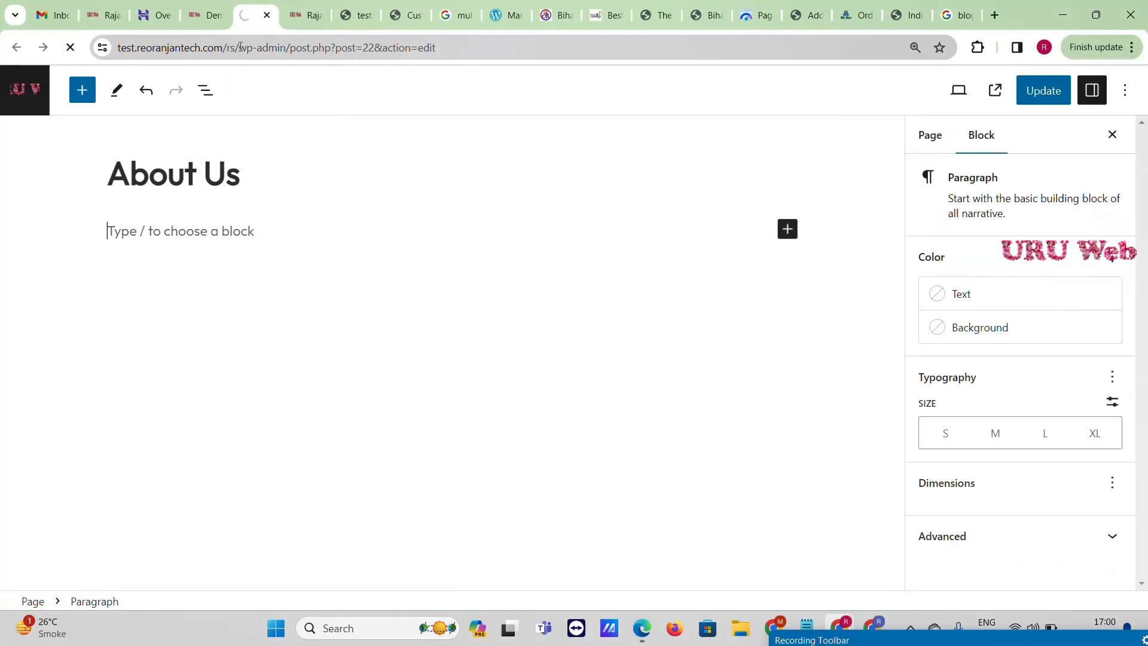
Step: Return to the WordPress admin's browser tab and open the menu management screen under the appearance settings
click(213, 16)
mouse_move(71, 189)
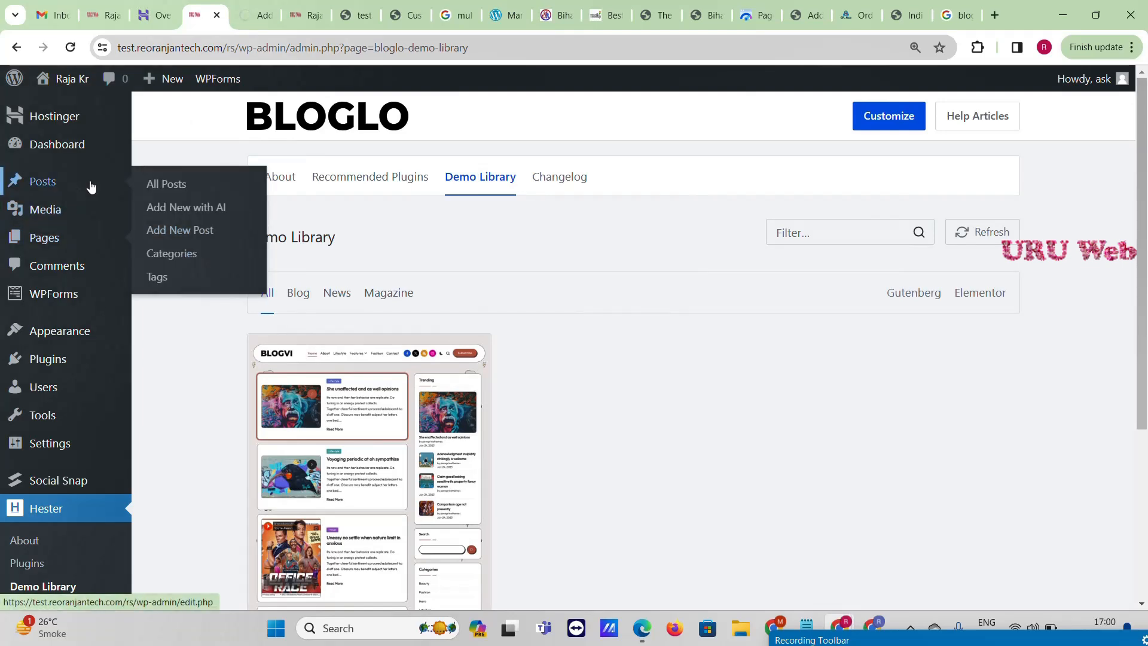
scroll(186, 206, down, 4)
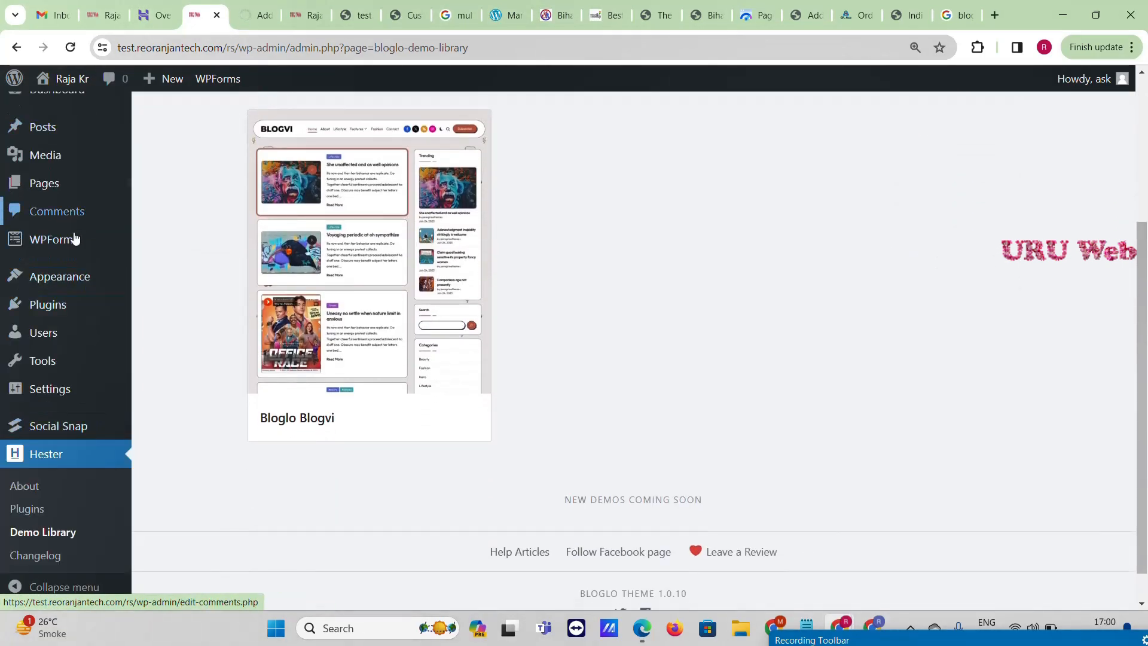
mouse_move(49, 277)
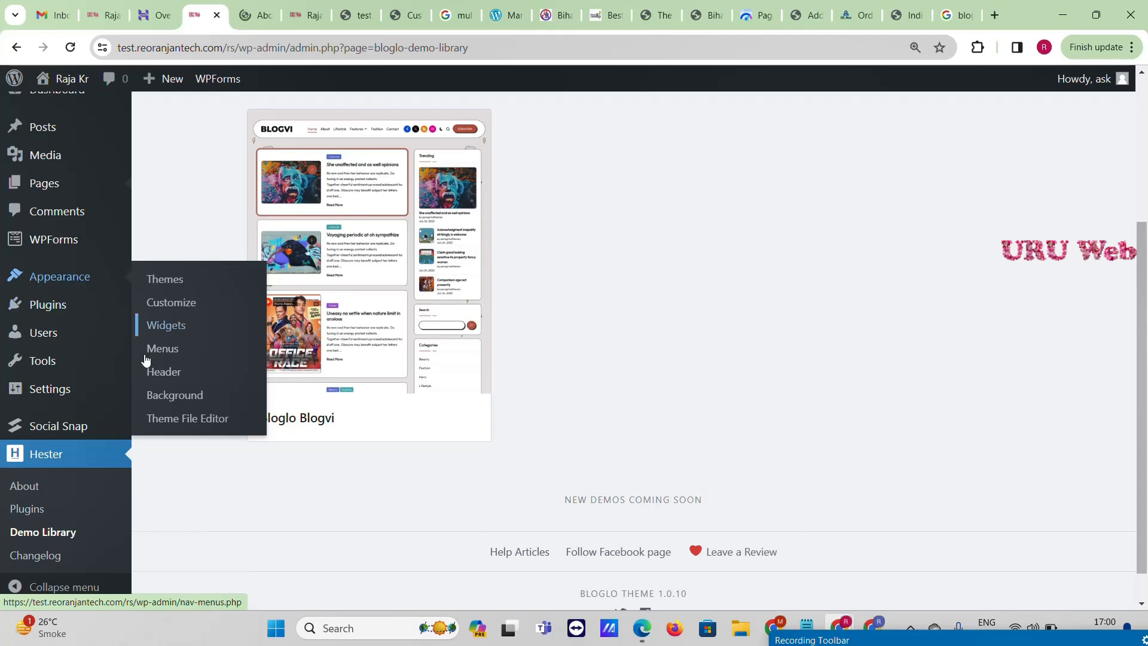
click(164, 350)
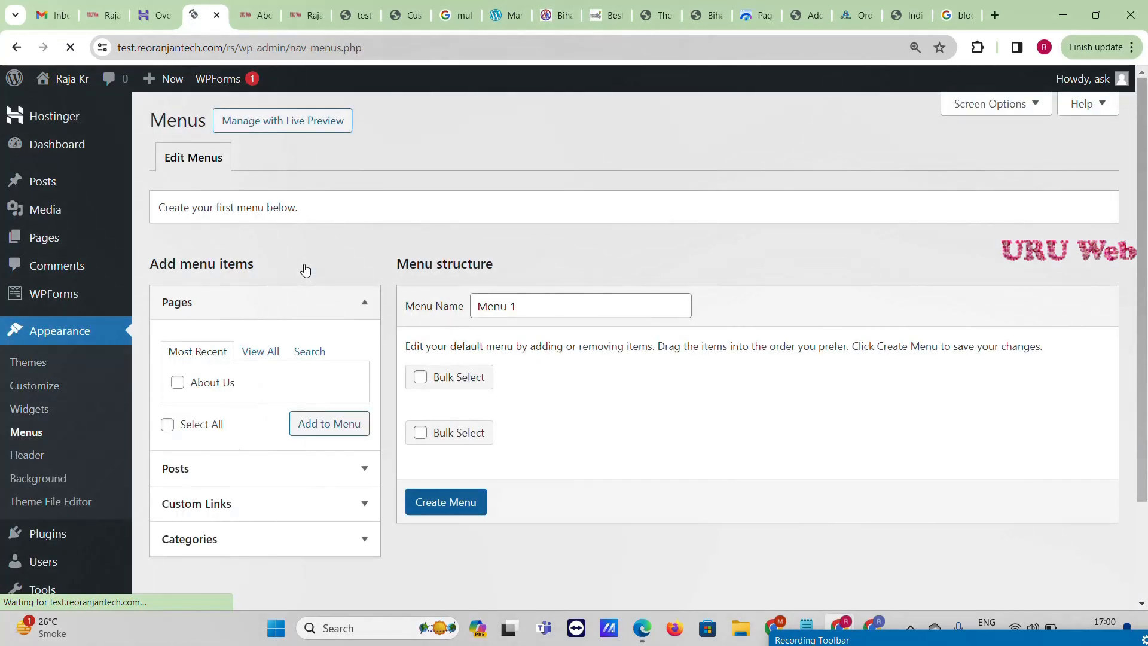
Step: Create a menu named Primary Menu that automatically adds new top-level pages and displays in the Primary Navigation location
click(323, 212)
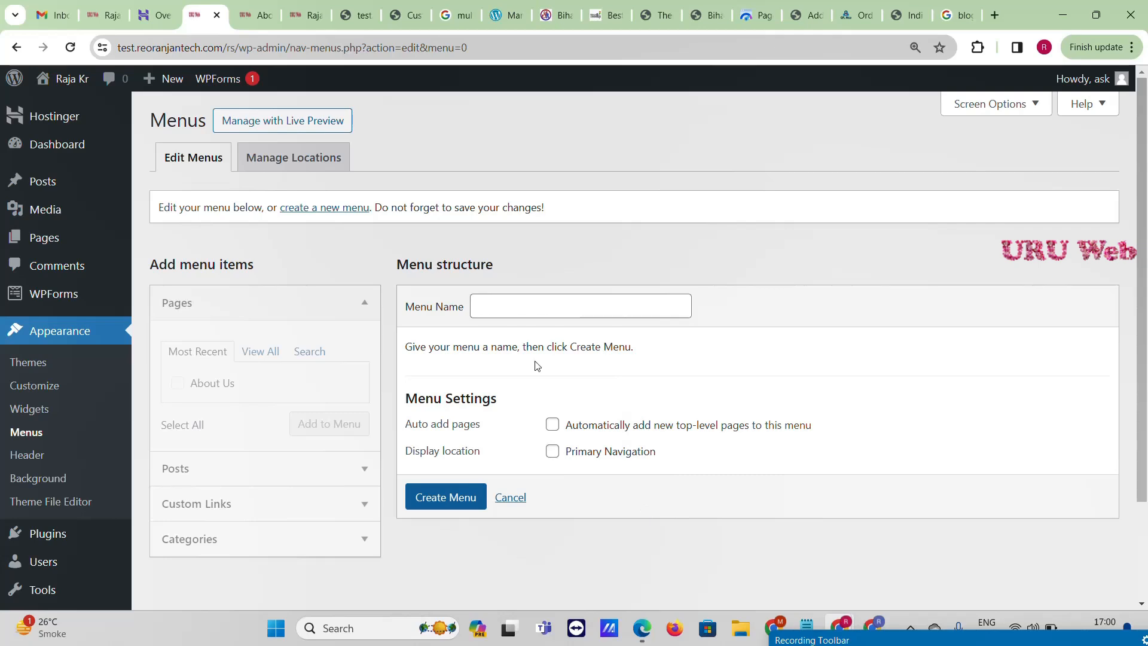
click(523, 306)
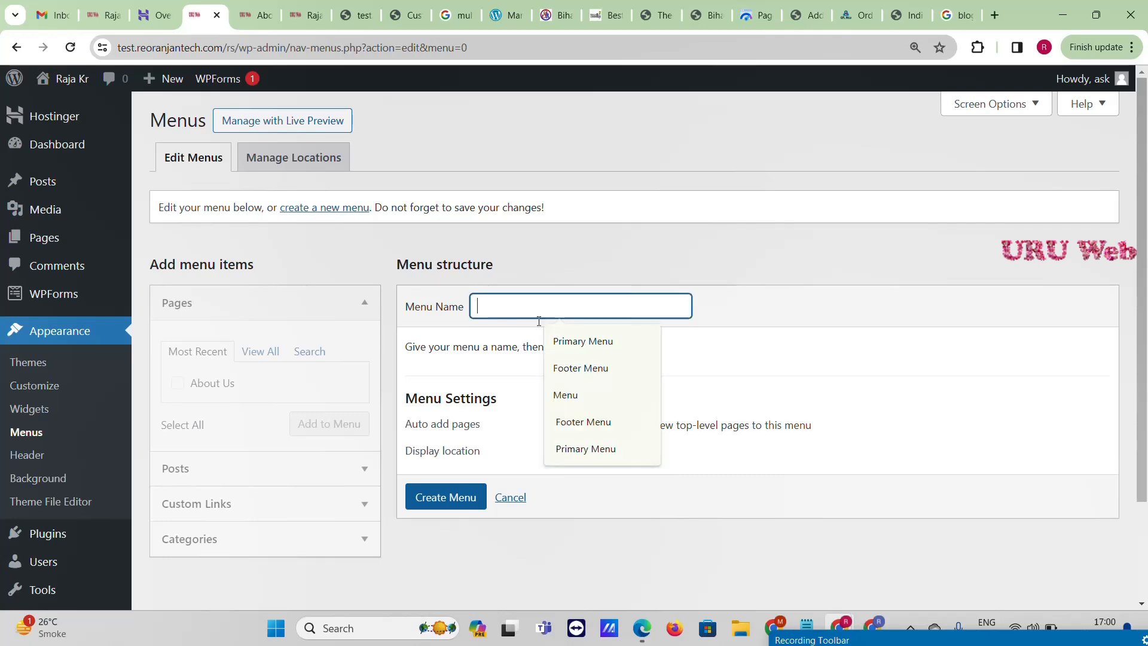
click(575, 344)
click(553, 425)
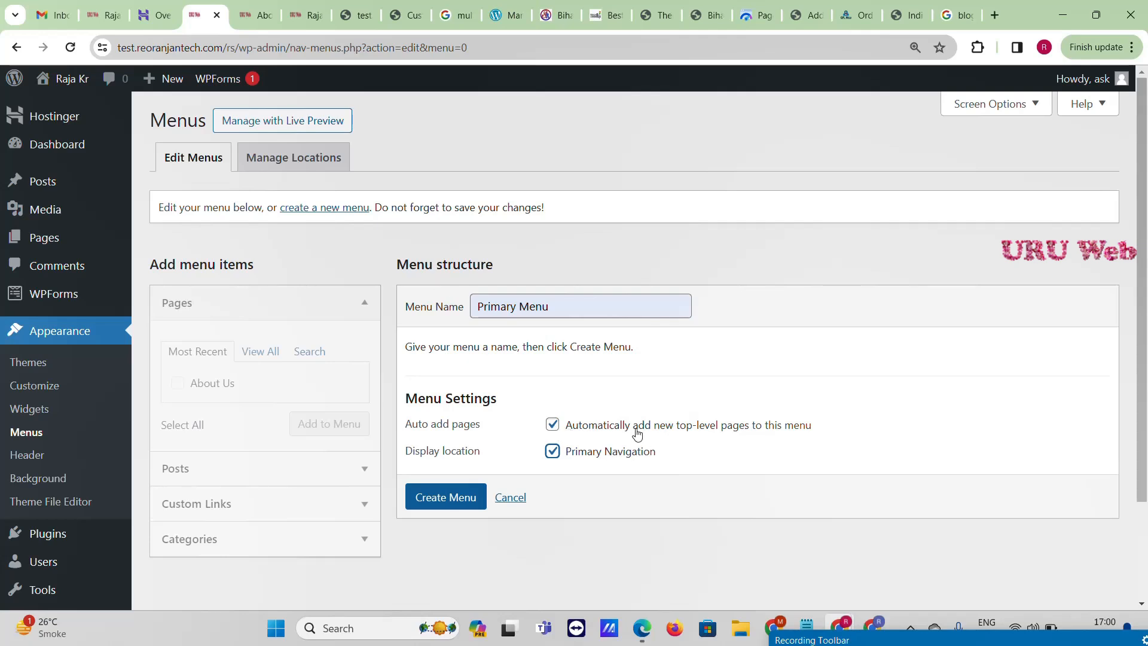
click(440, 505)
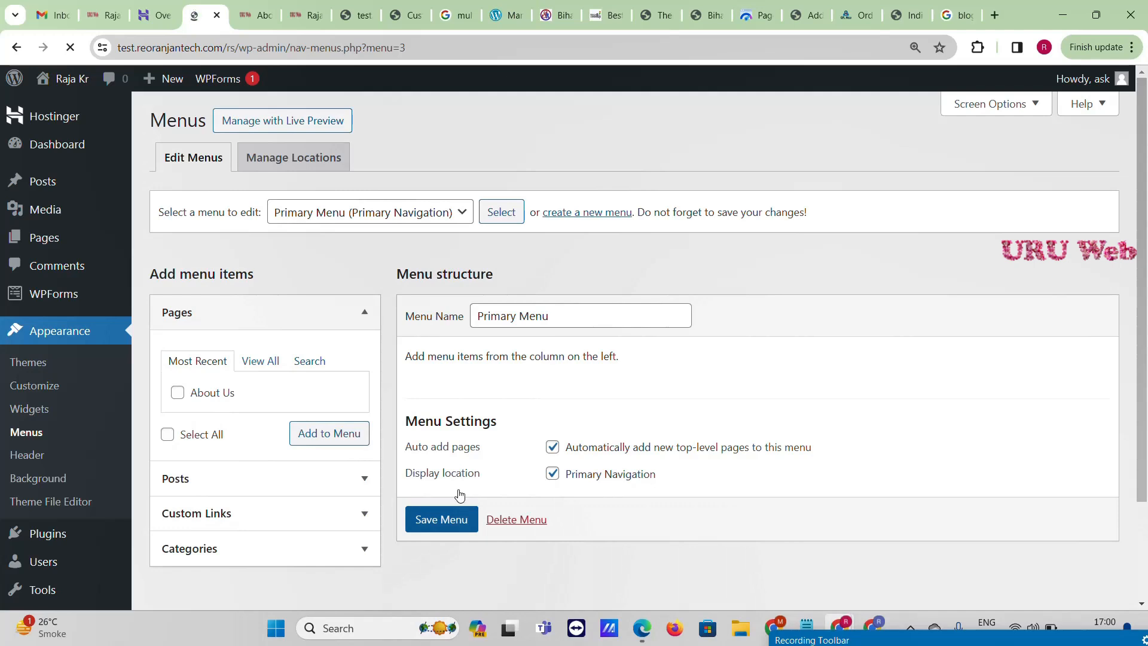
Step: Load Menu 1 for editing to check which items it contains
click(429, 218)
click(412, 233)
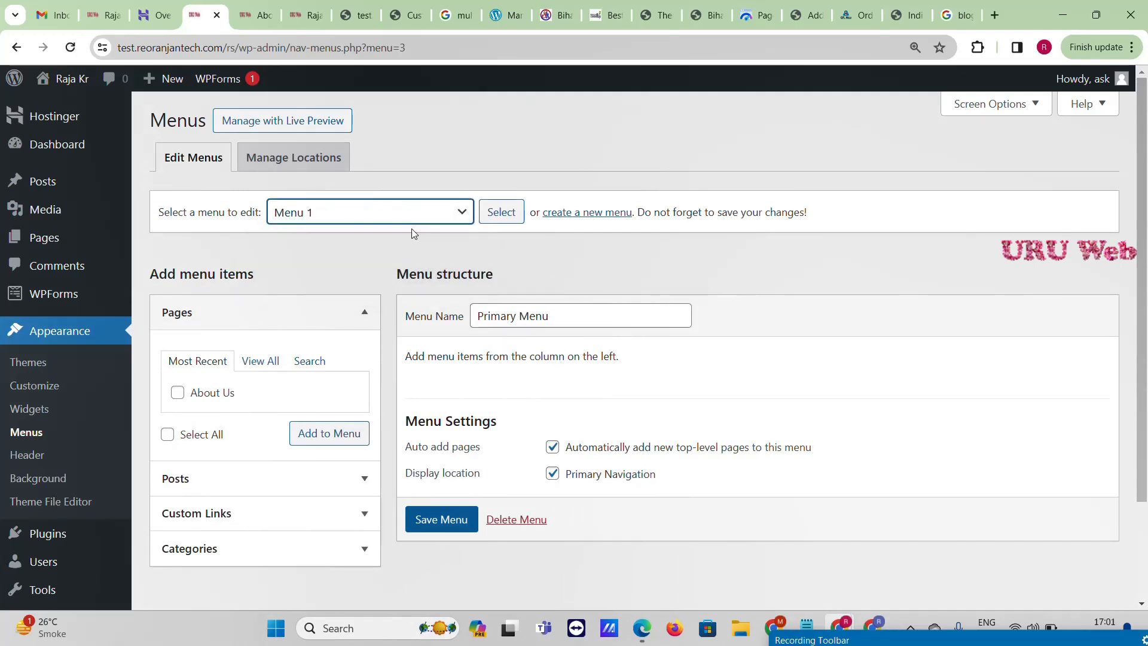
click(494, 217)
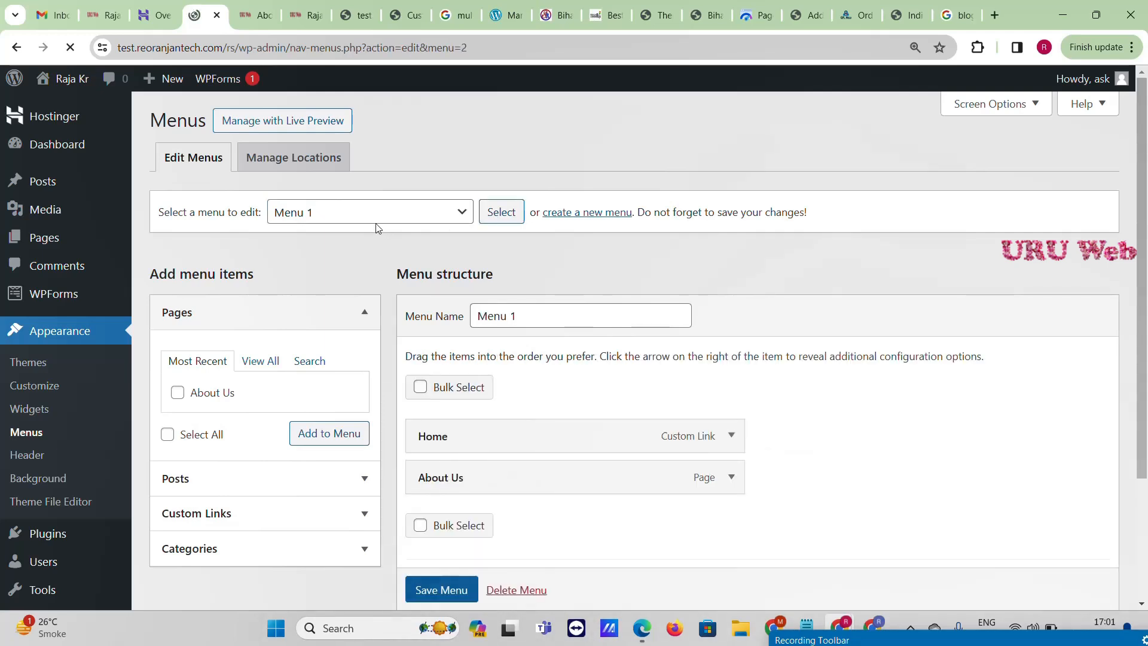
Step: Switch back to editing Primary Menu and add the About Us page to it
click(375, 219)
click(375, 250)
click(512, 221)
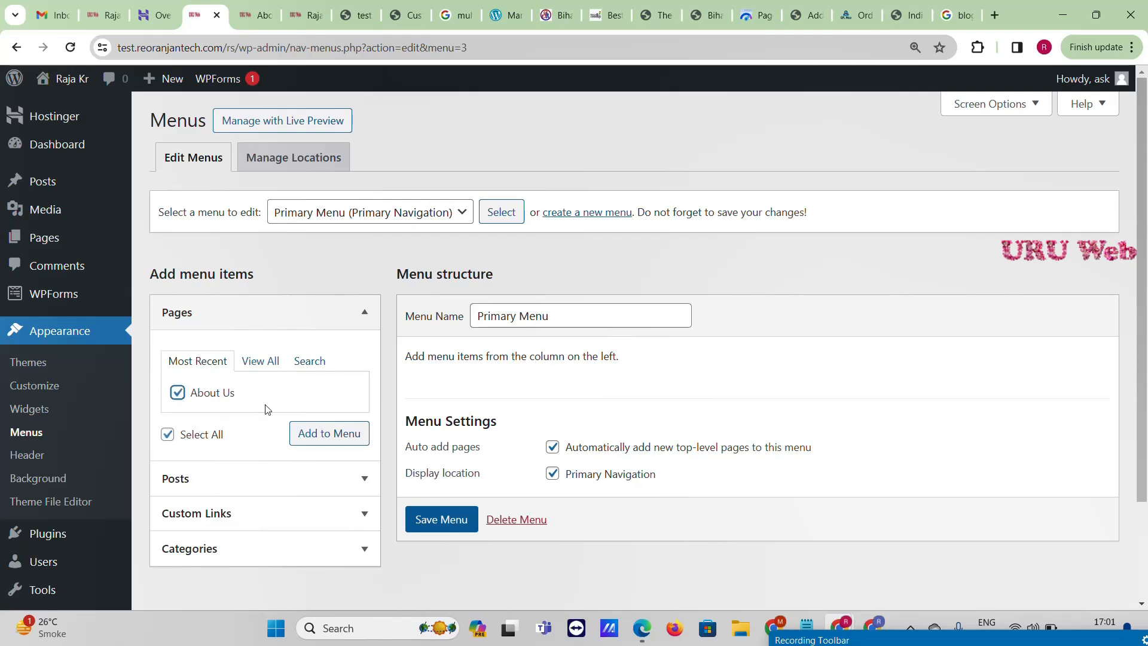
click(316, 433)
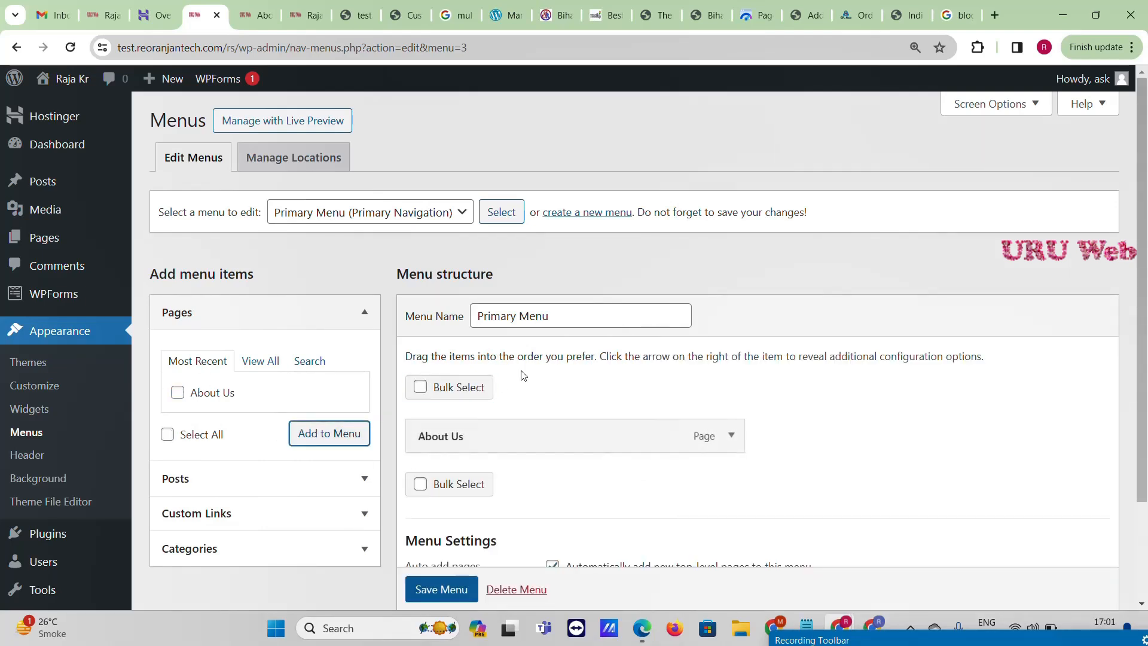
scroll(454, 377, down, 2)
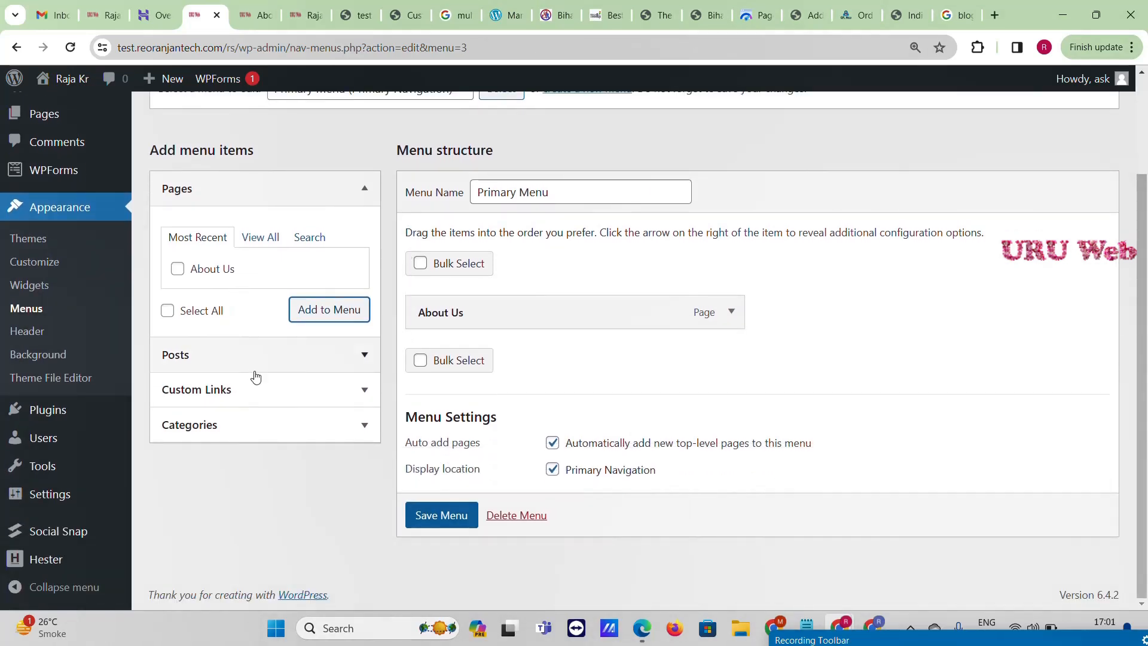
click(282, 398)
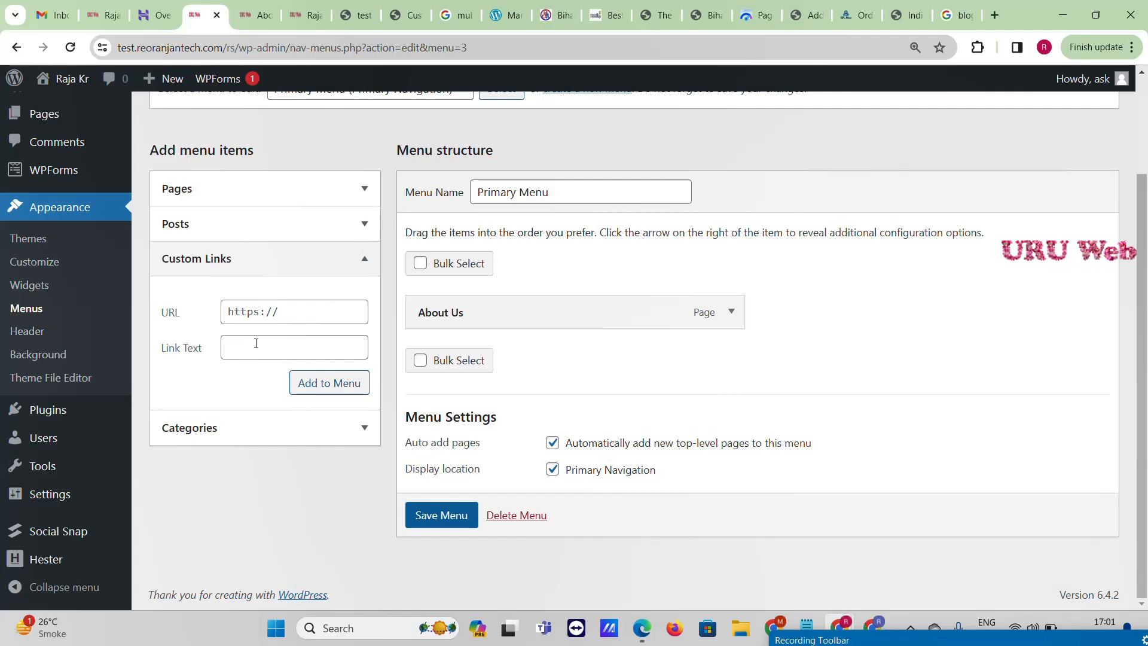
click(258, 347)
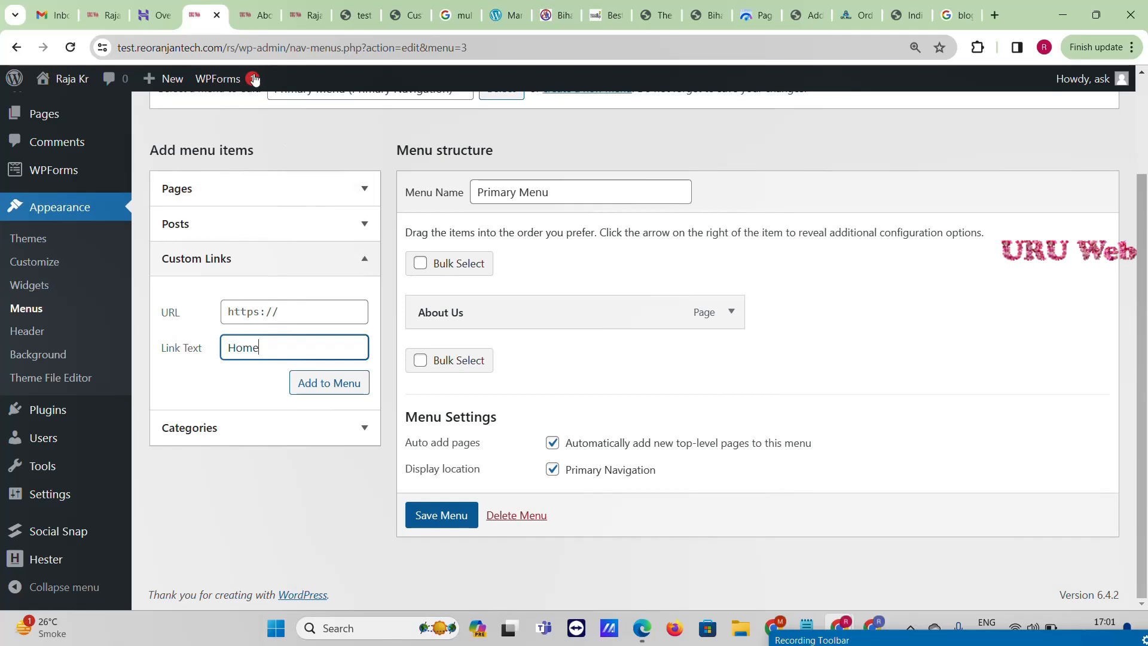
drag(232, 46, 105, 36)
drag(274, 47, 14, 50)
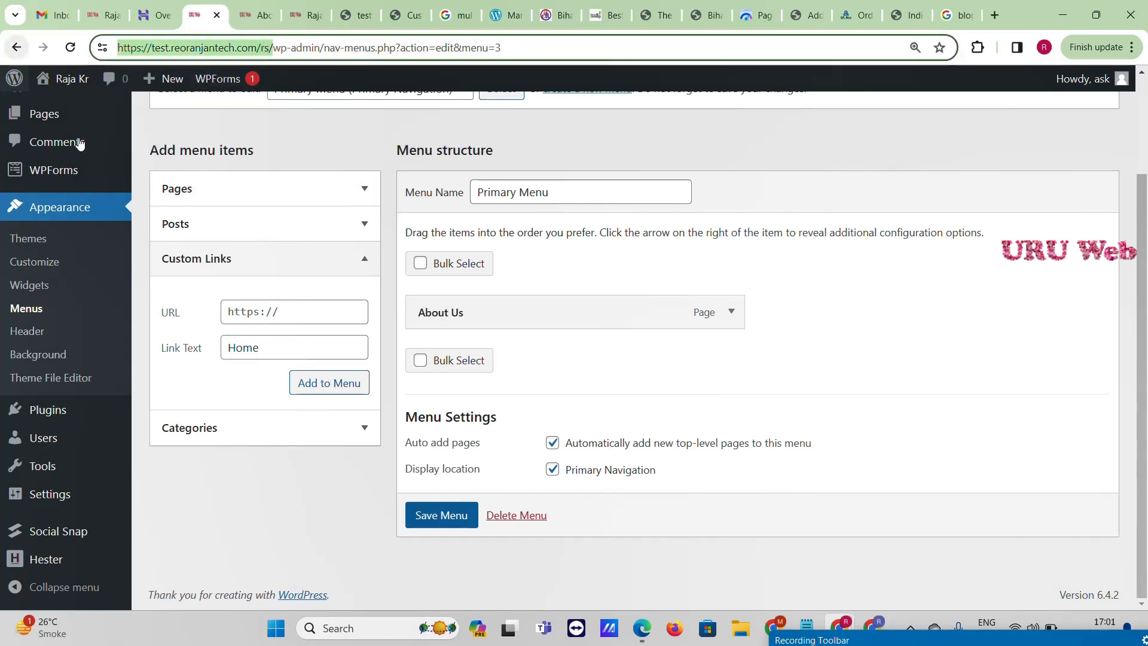
key(ctrl+c)
triple_click(281, 312)
key(ctrl+v)
click(350, 390)
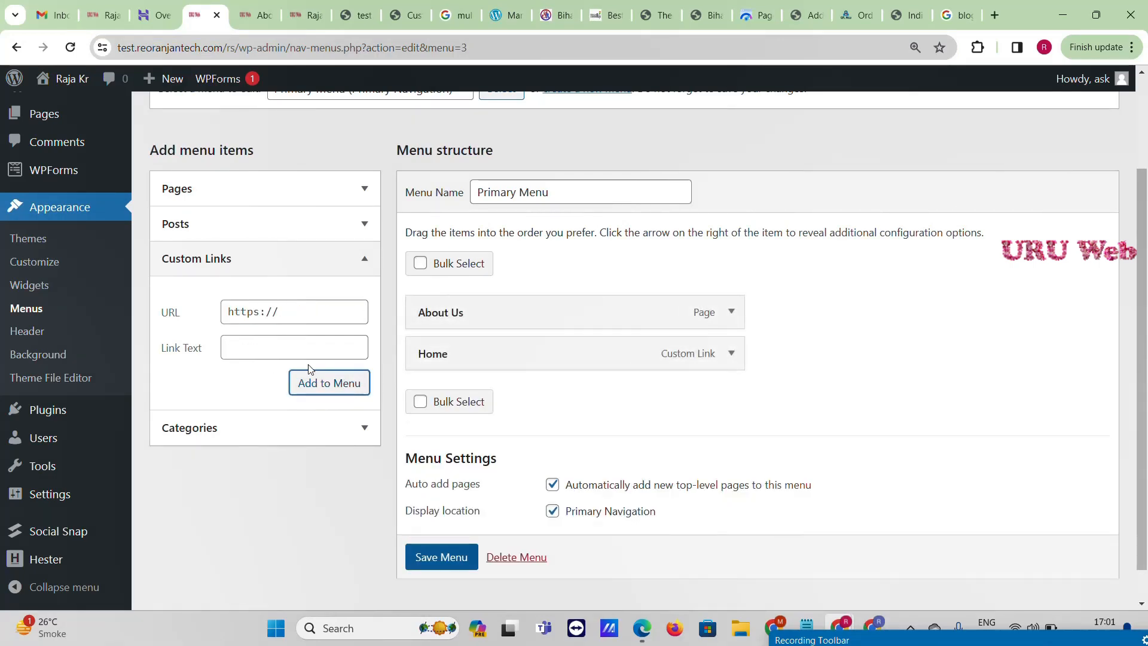
Step: Add a custom link labelled News with the URL # to Primary Menu and save the menu
click(301, 345)
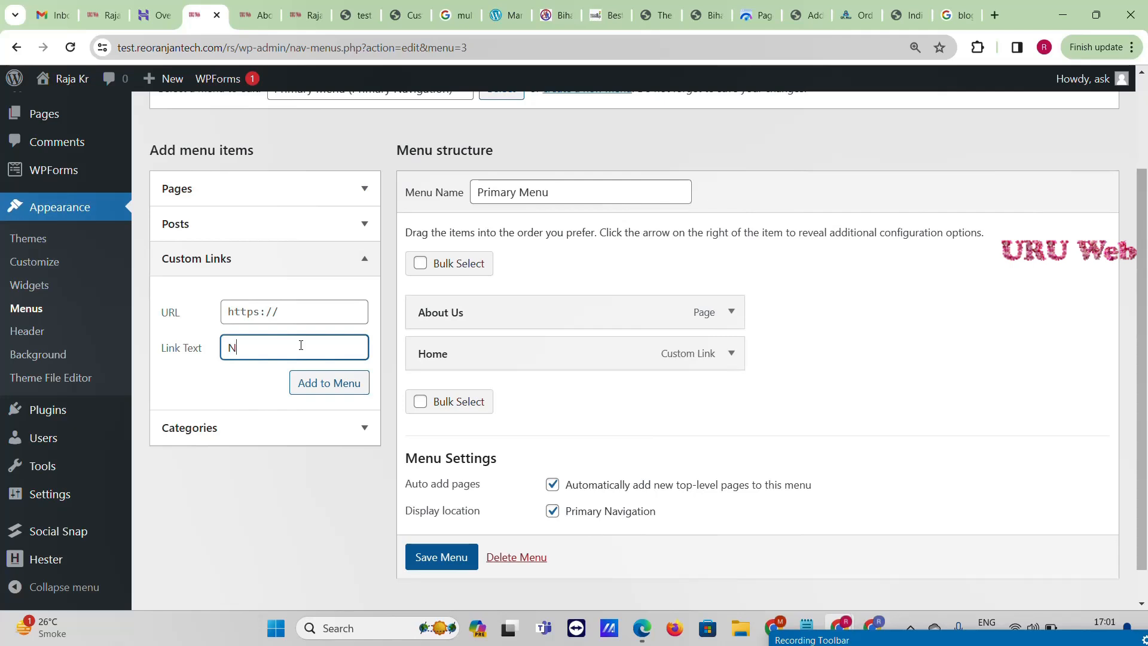
click(247, 308)
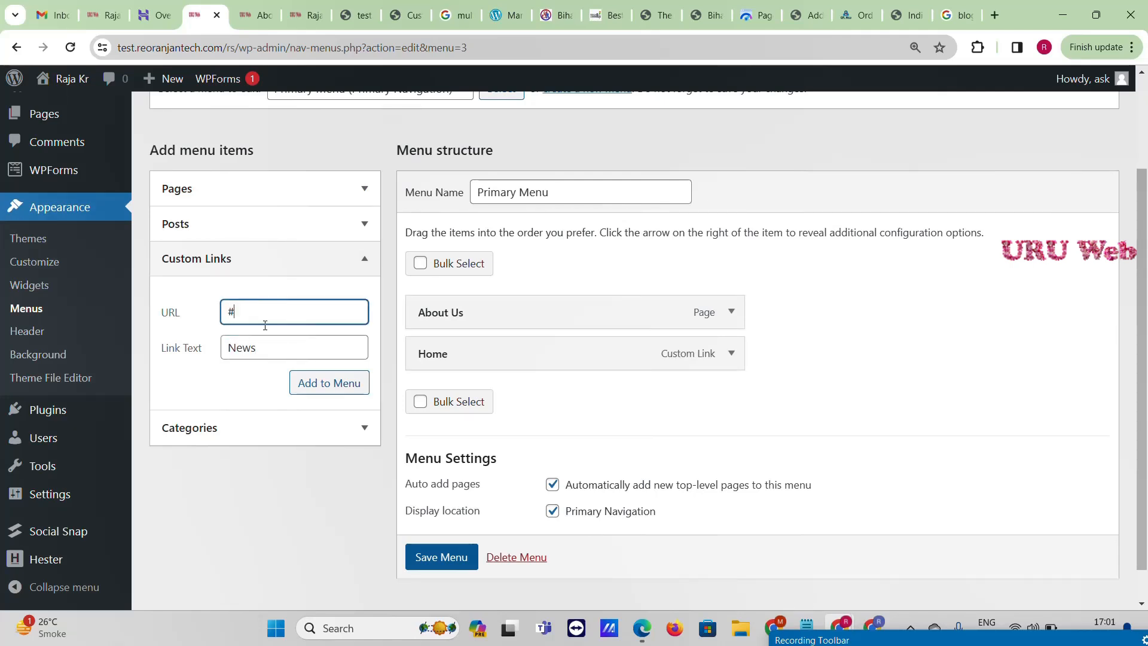
click(323, 391)
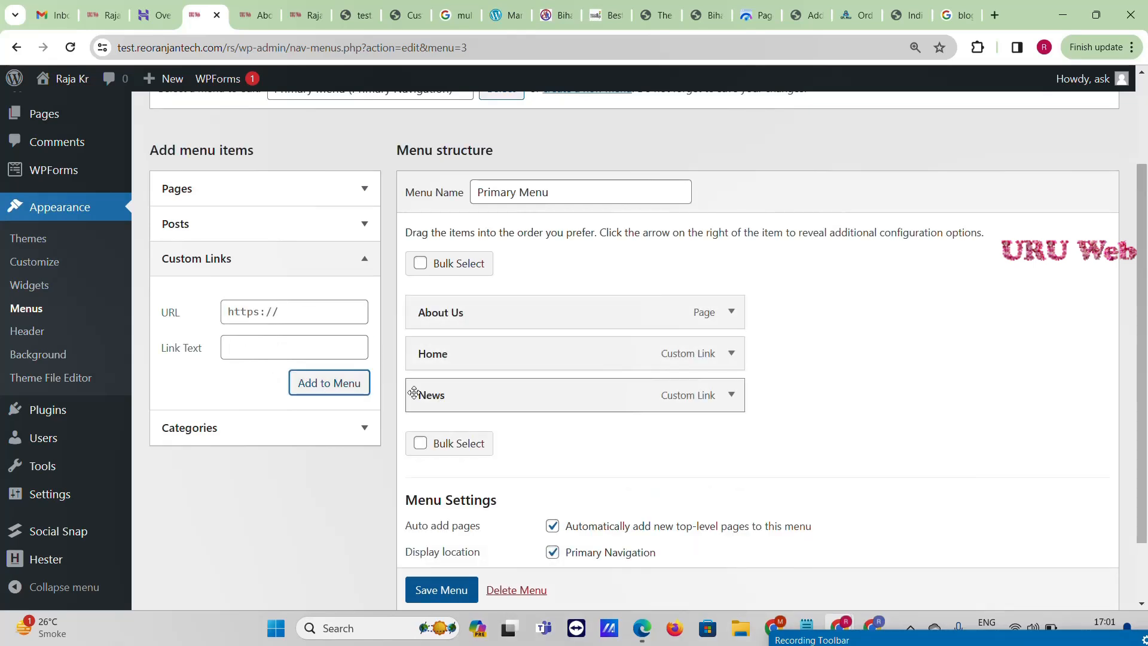
scroll(455, 479, down, 1)
click(444, 546)
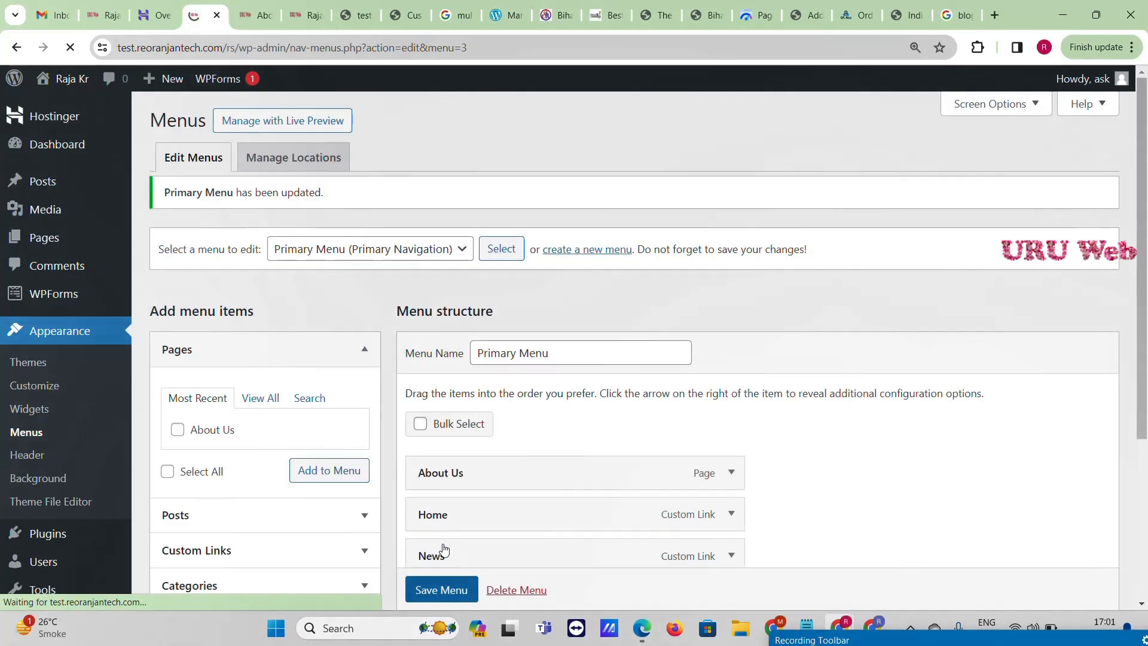
Step: Reload the live About Us page and compare its navigation menu with the already open home page
click(256, 15)
click(70, 48)
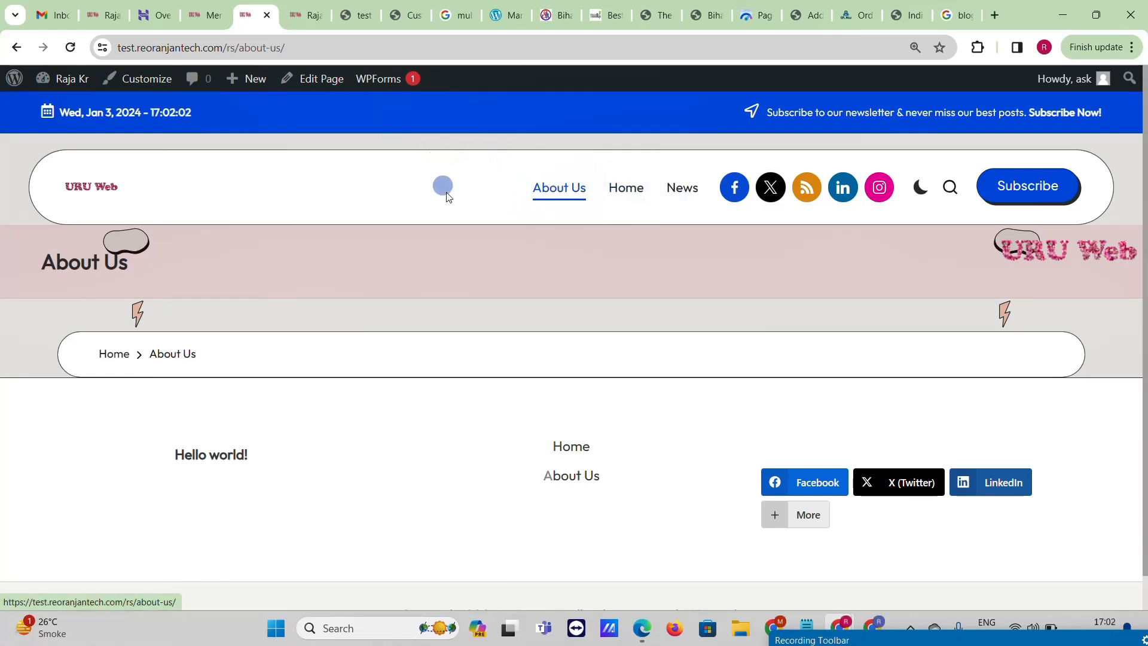
click(307, 15)
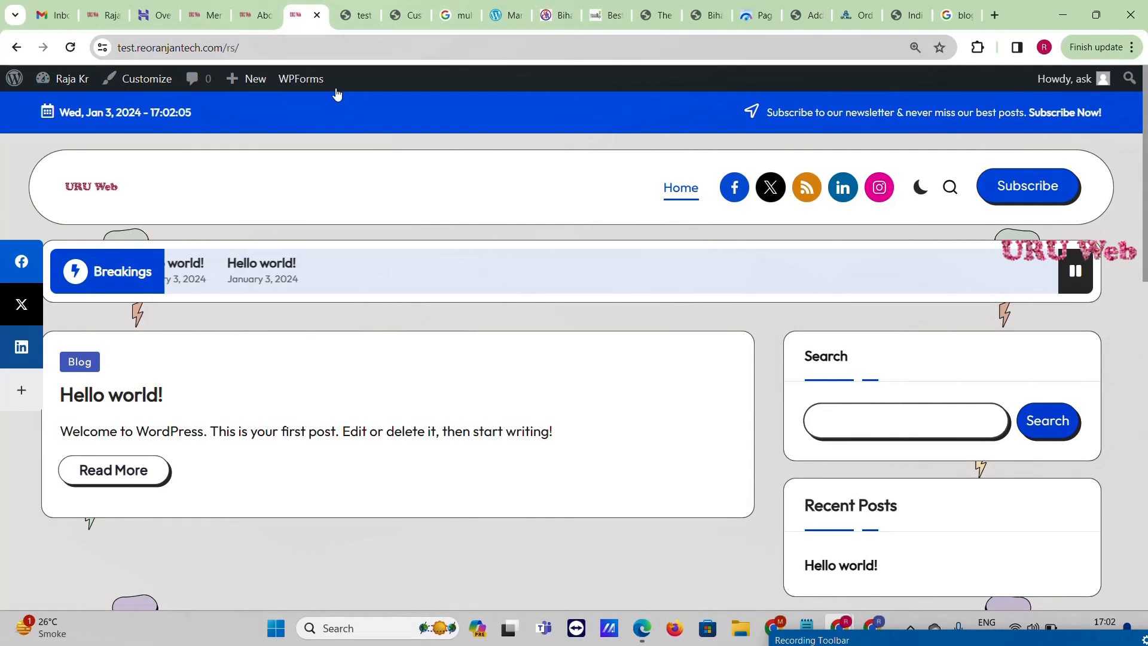
click(254, 6)
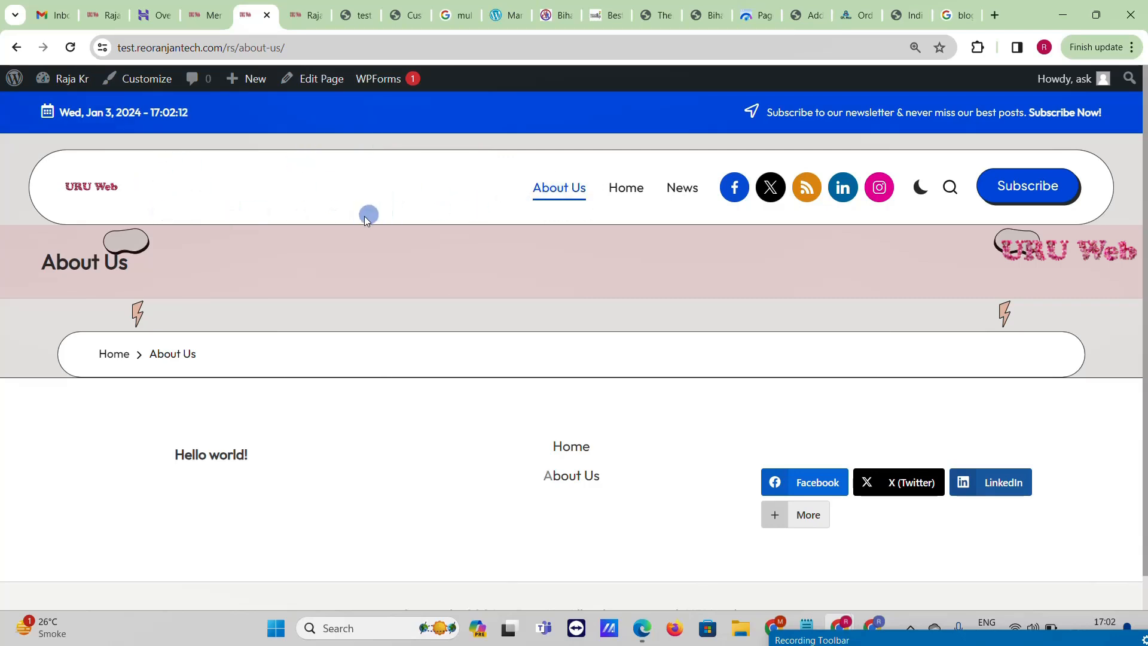
Step: Open the list of all posts in the WordPress admin and move the Hello world! post to the trash
click(203, 15)
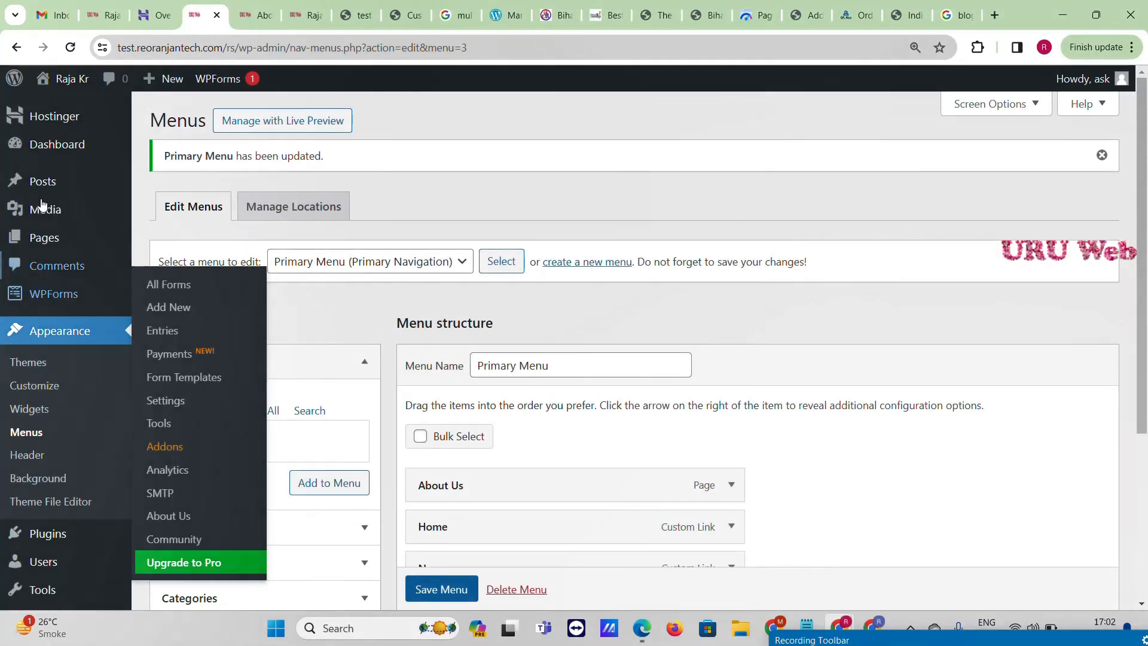
mouse_move(44, 181)
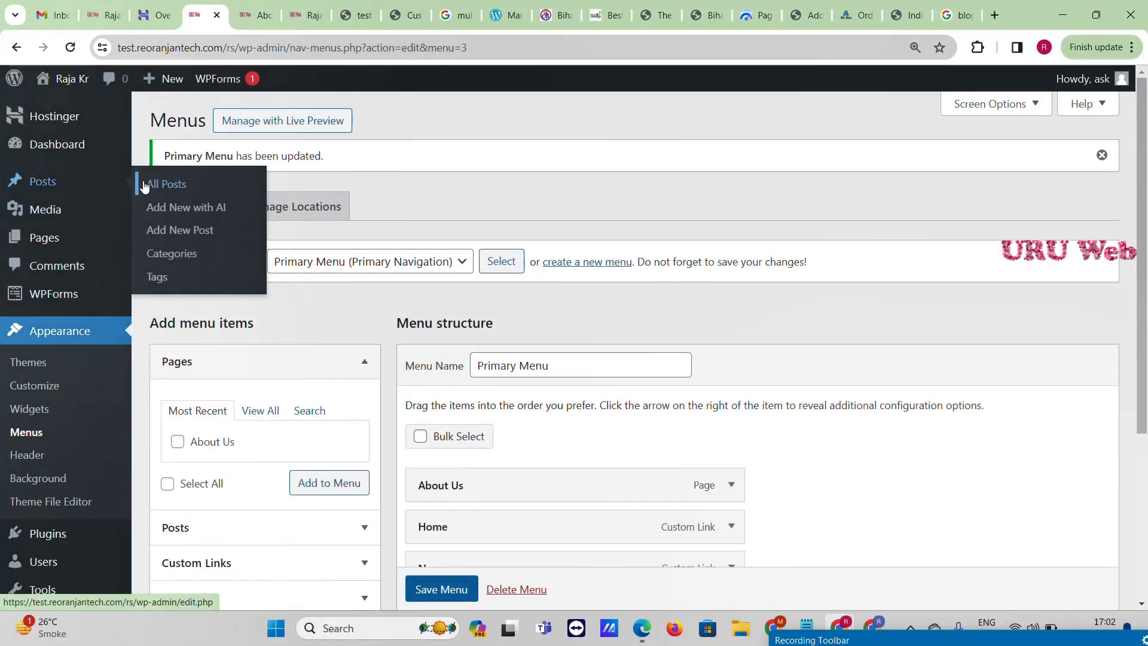
click(177, 185)
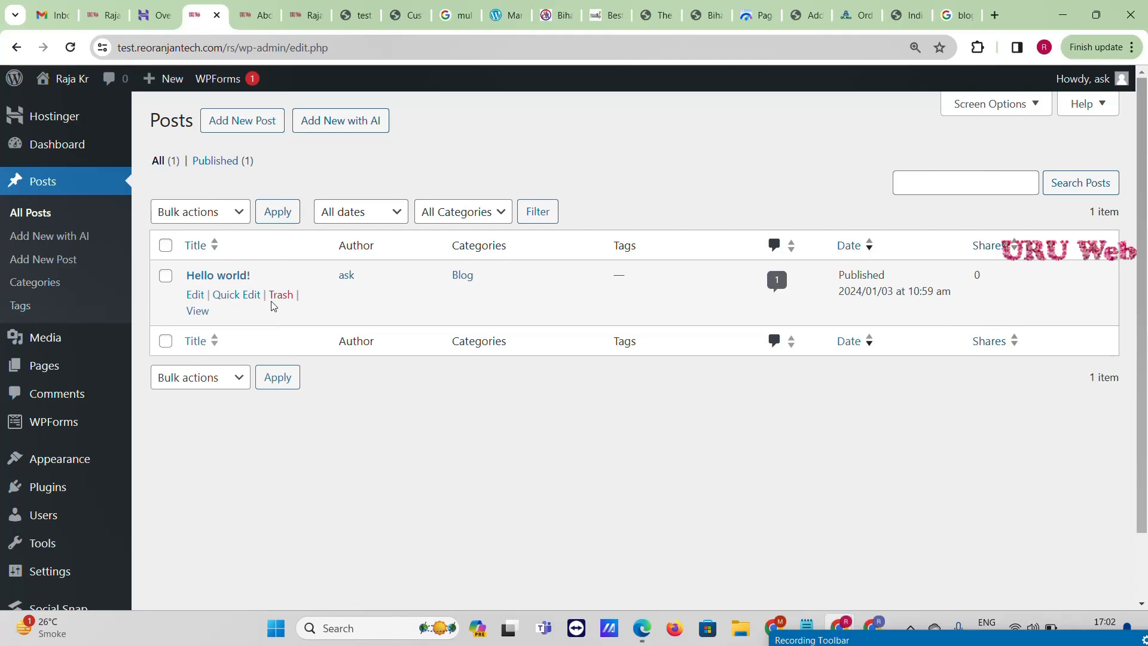
click(278, 297)
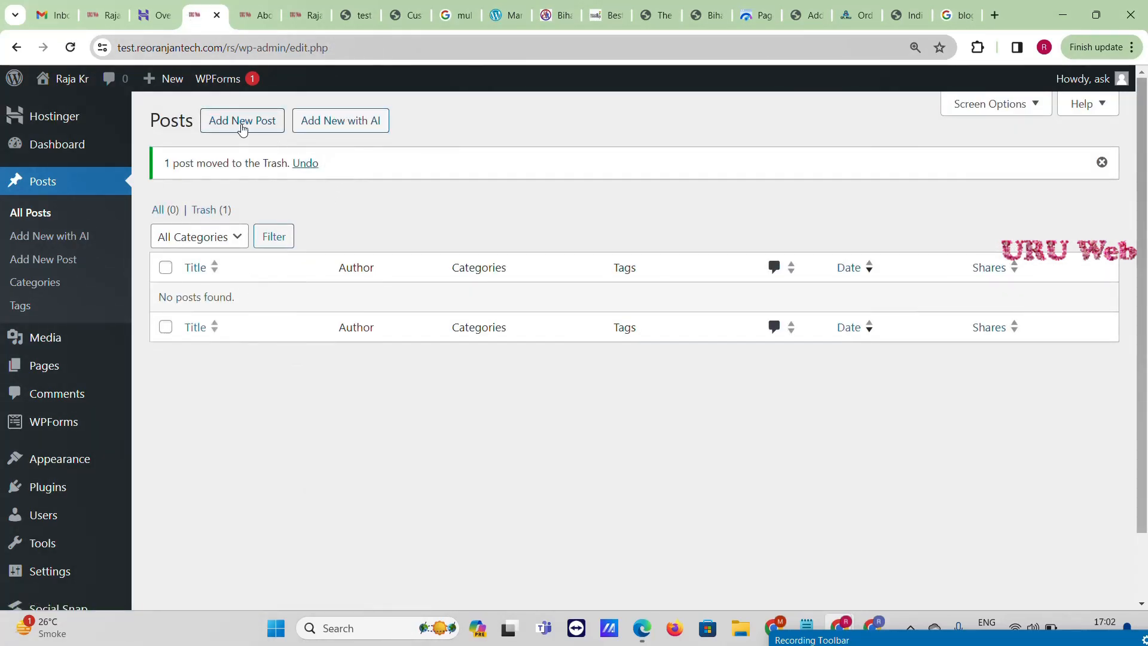
Step: Start a new post and title it Happy Holi Png Free Download, copying the title from the matching post on the /ws/ demo site
click(243, 122)
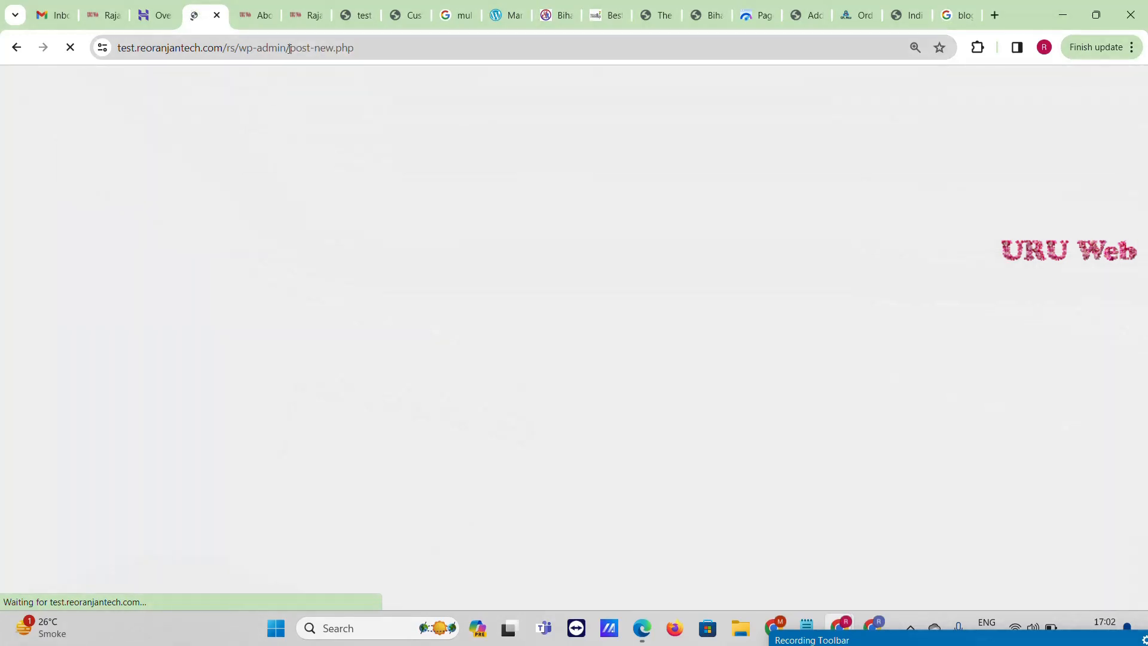
click(304, 20)
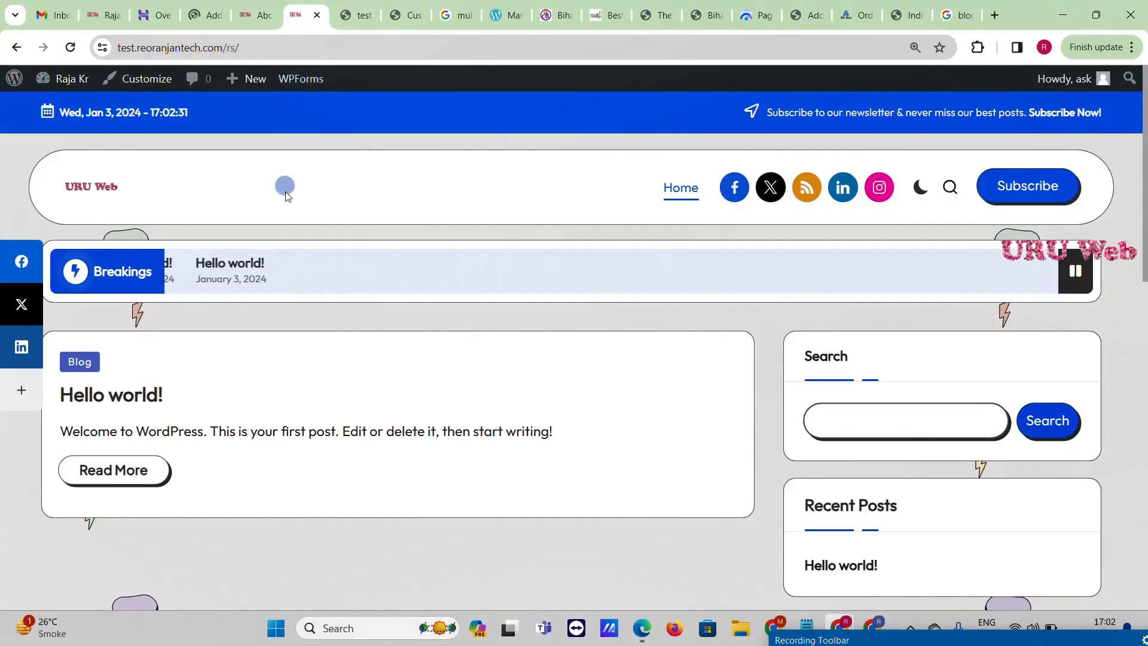
key(ctrl+Tab)
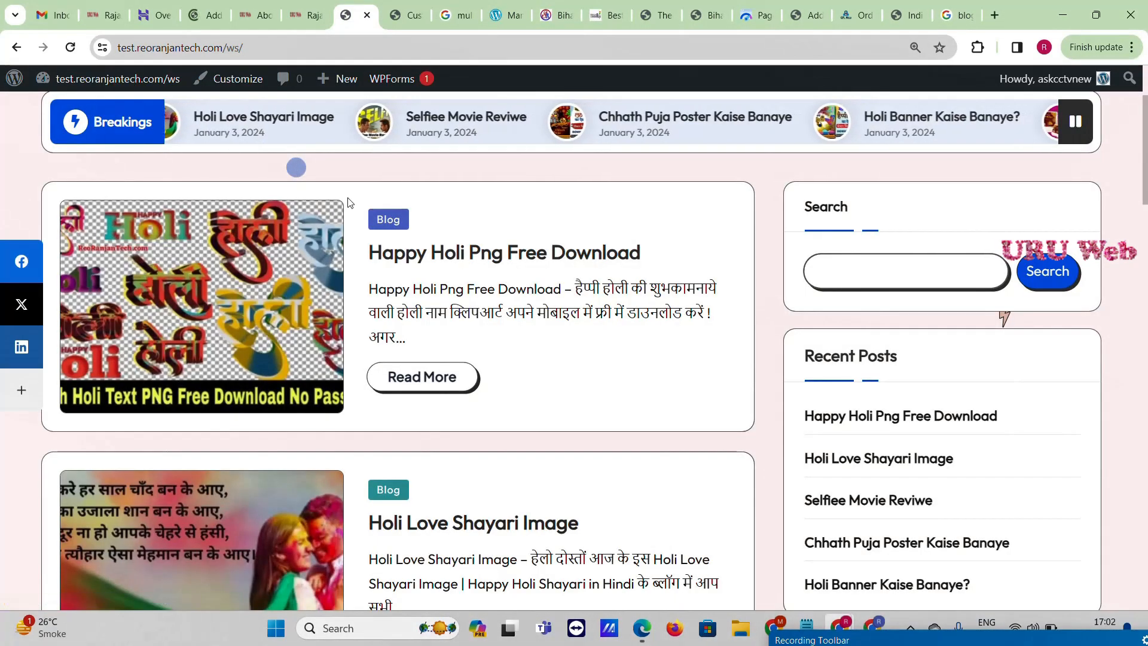
right_click(428, 389)
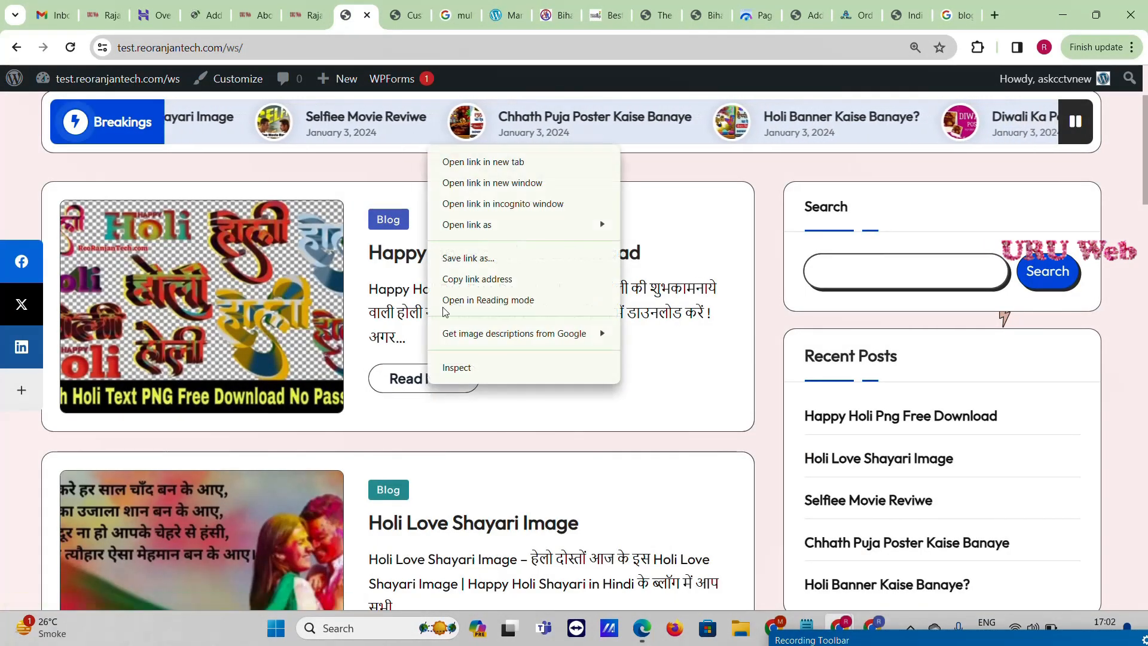
click(481, 160)
scroll(416, 425, down, 2)
scroll(416, 426, down, 2)
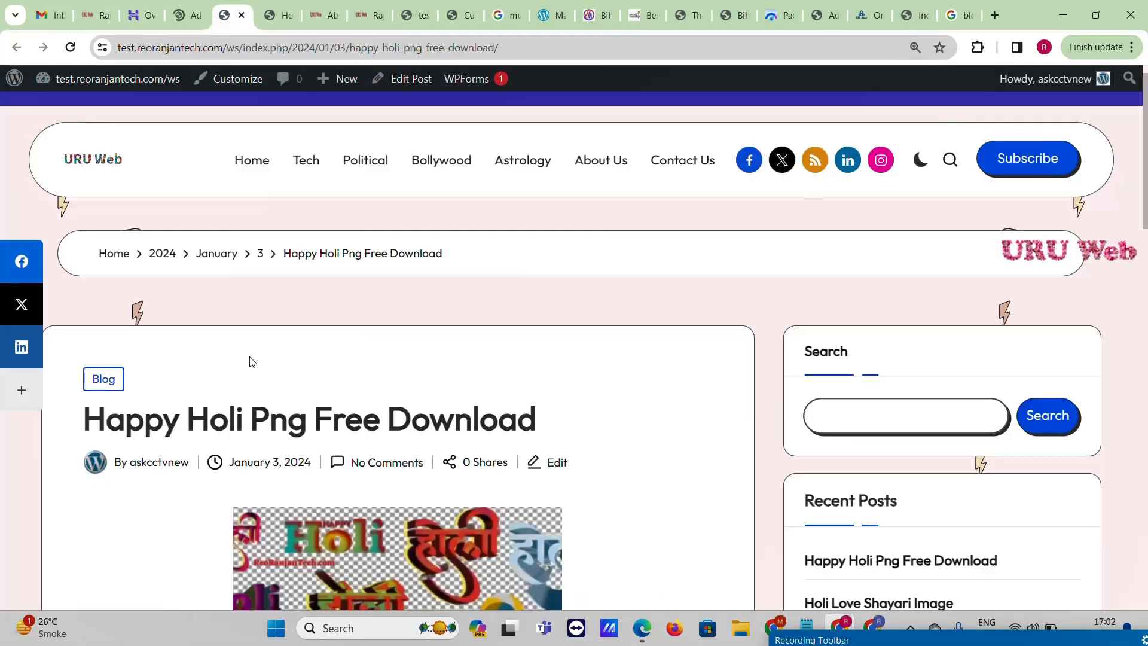
scroll(250, 358, down, 2)
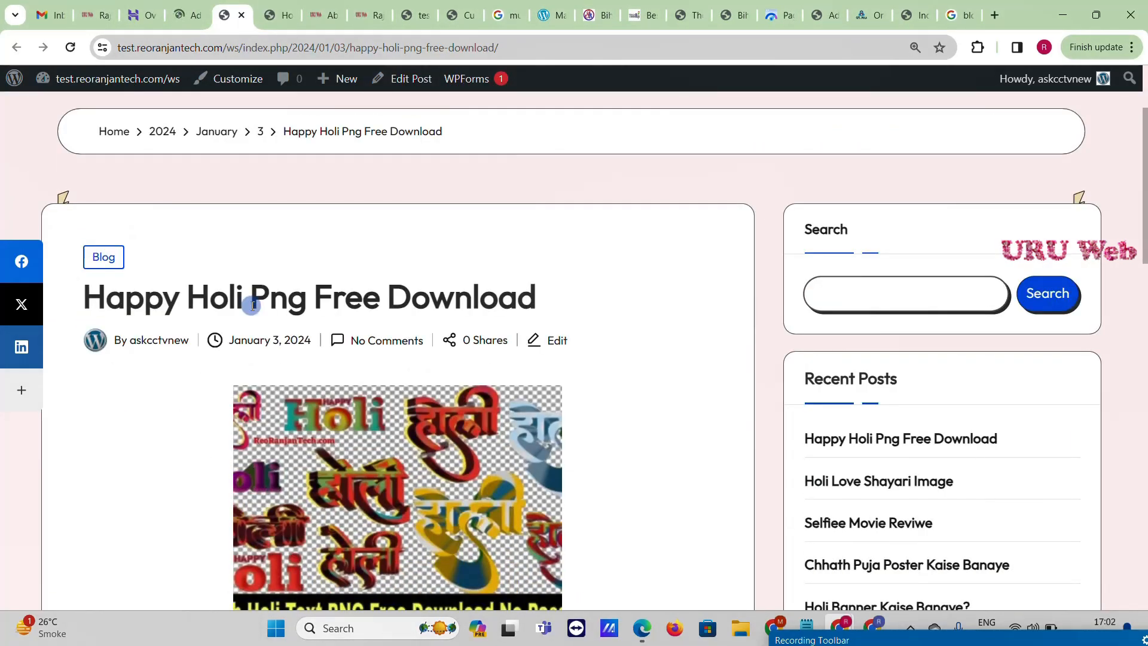
double_click(252, 304)
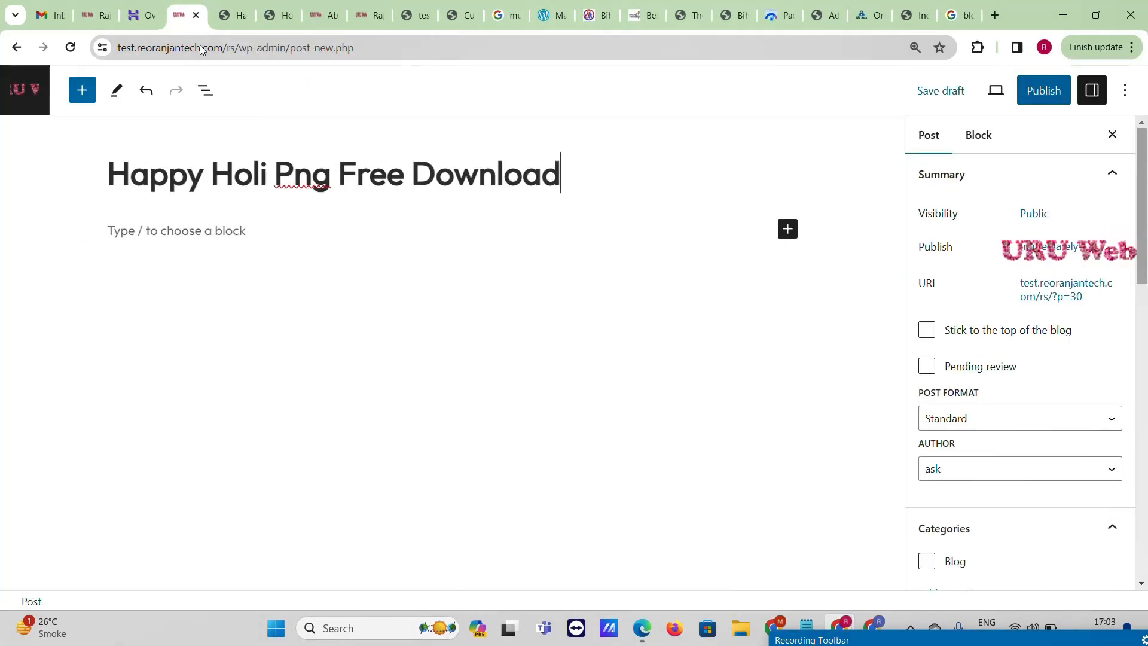
Step: Copy the Hindi body paragraph from the Happy Holi Png Free Download post on the /ws/ demo site into the new post's body
click(232, 15)
scroll(266, 331, down, 6)
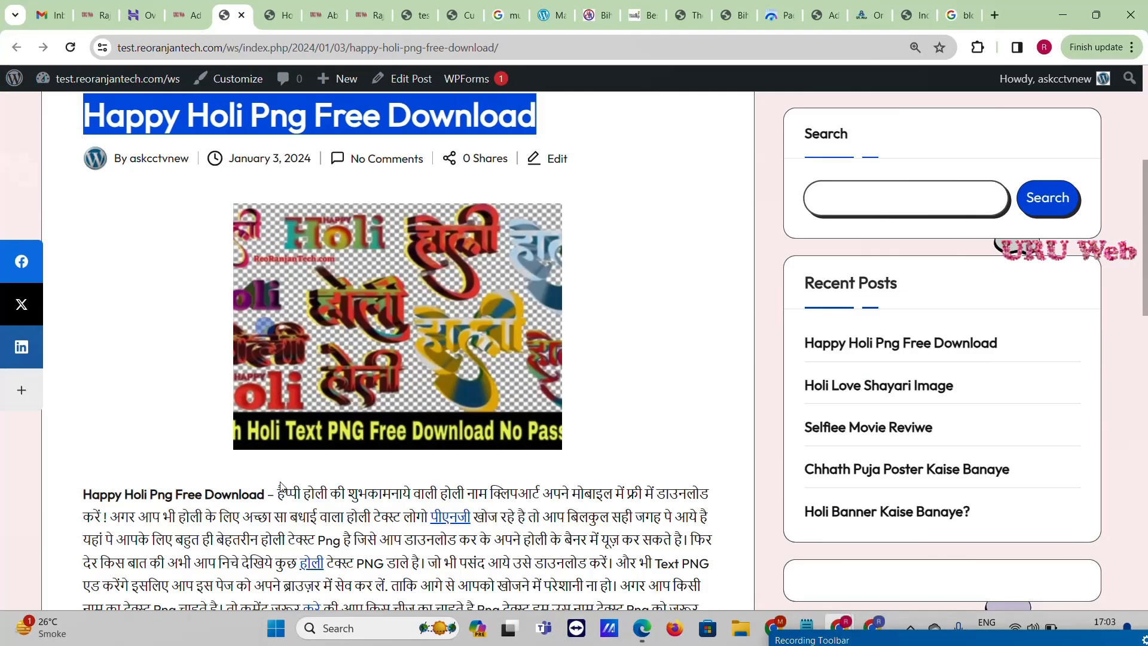
double_click(256, 326)
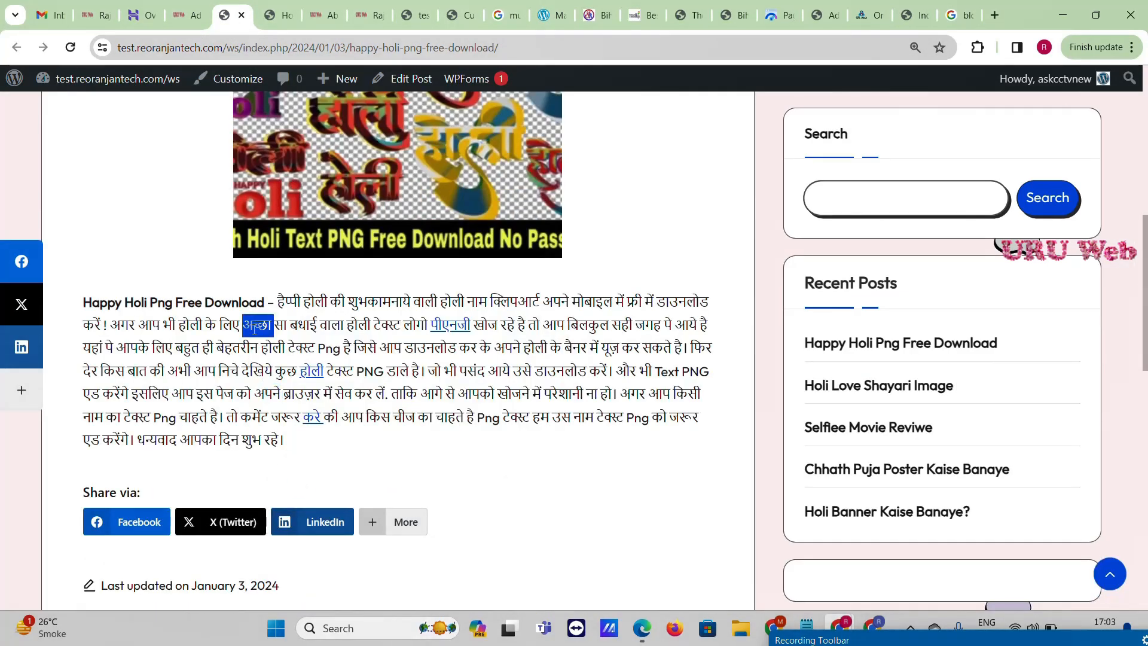
triple_click(255, 328)
key(ctrl+c)
click(193, 7)
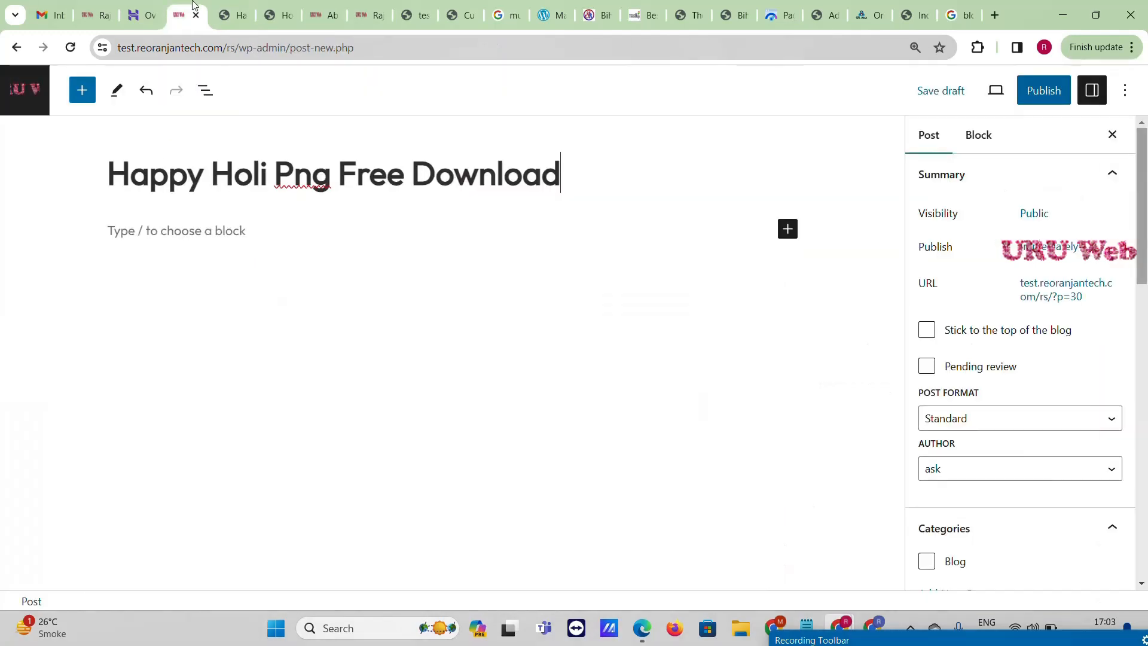
click(232, 239)
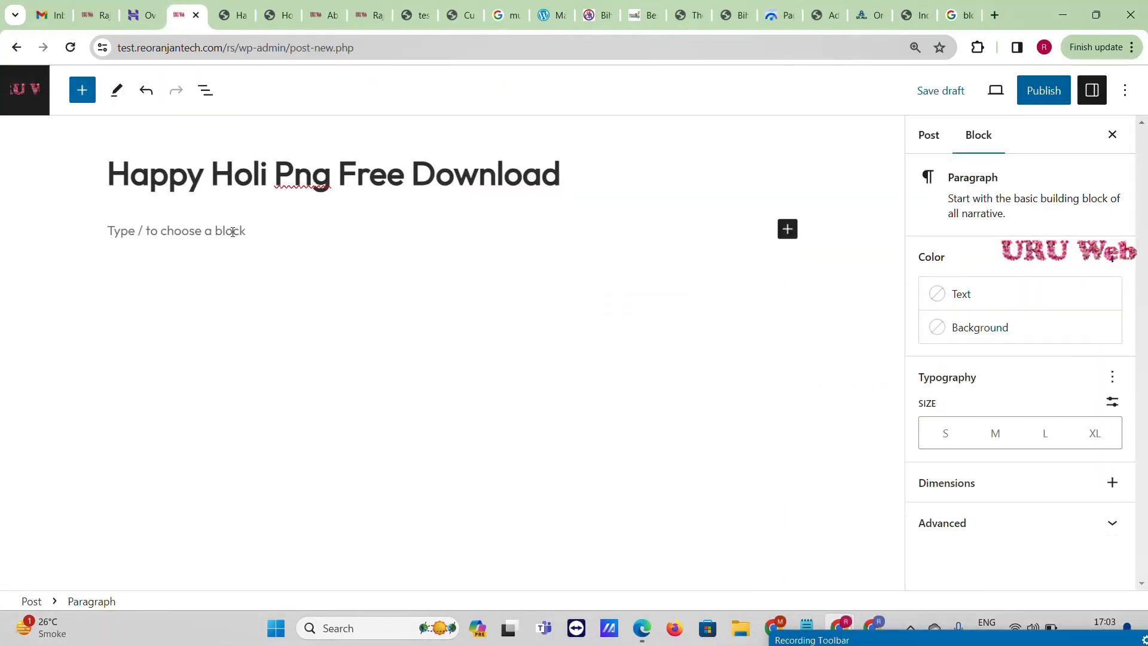
key(ctrl+v)
Step: Assign the post to the Blog category and upload ReoRanjanTech1.jpg-400x300.webp from Downloads as its featured image
click(929, 139)
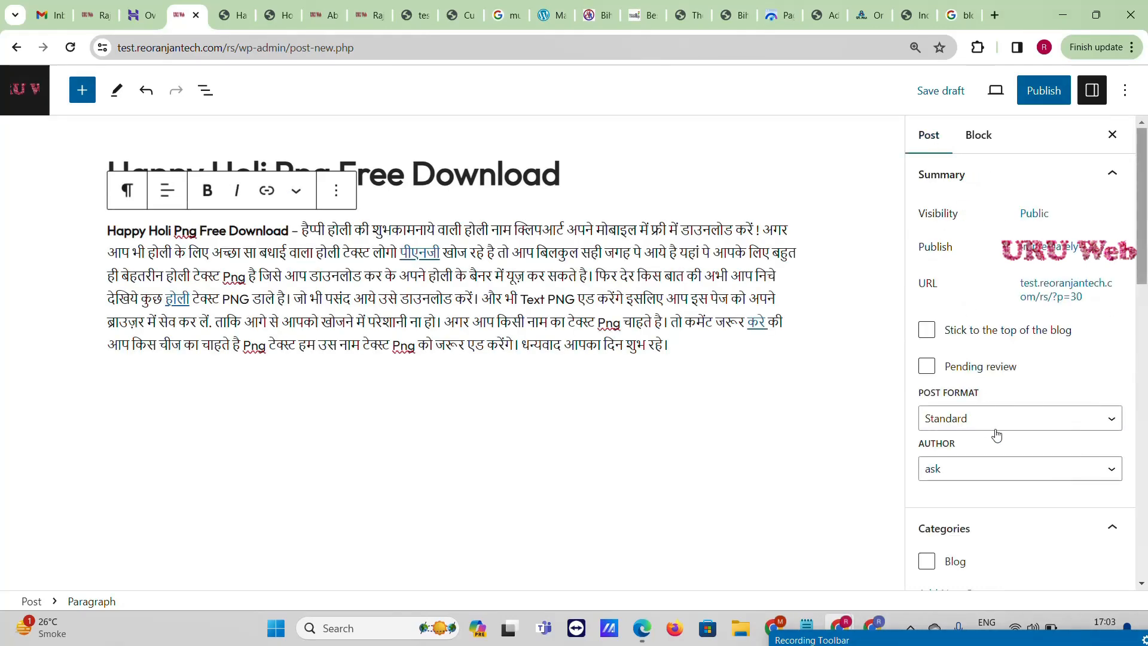
scroll(996, 435, down, 5)
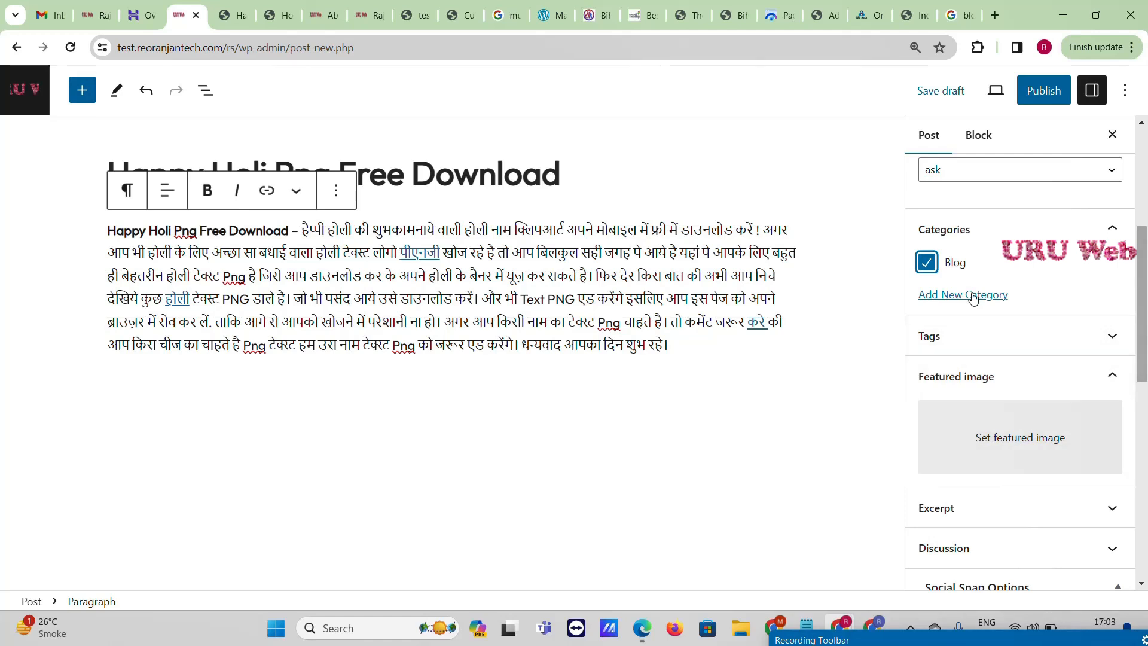
click(1019, 442)
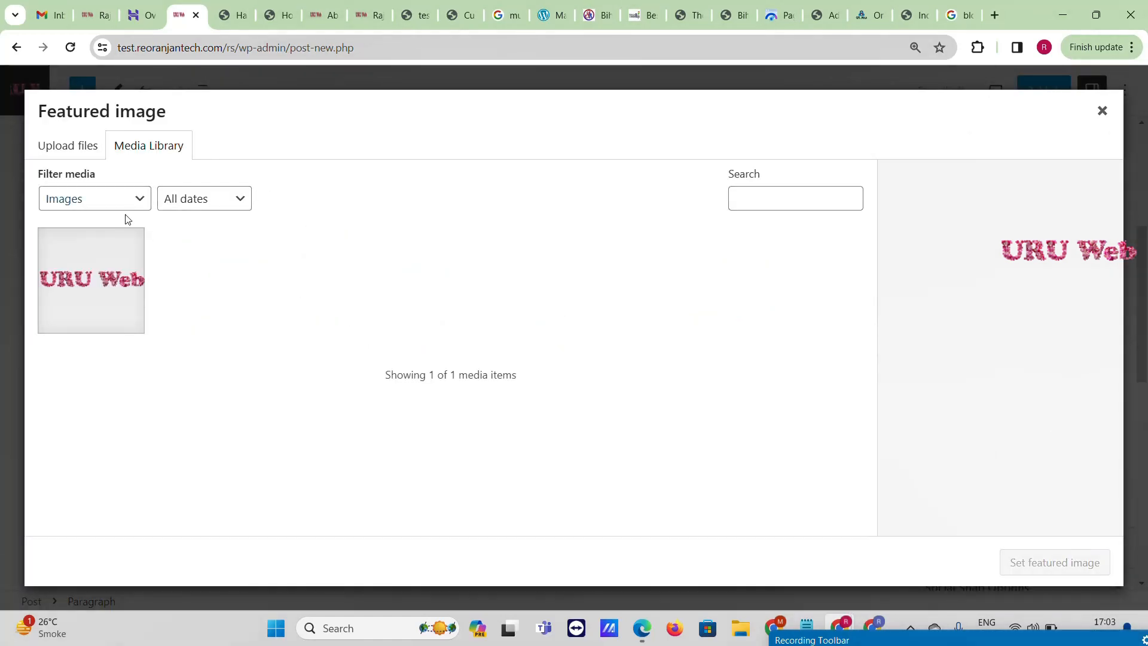
click(70, 148)
click(575, 375)
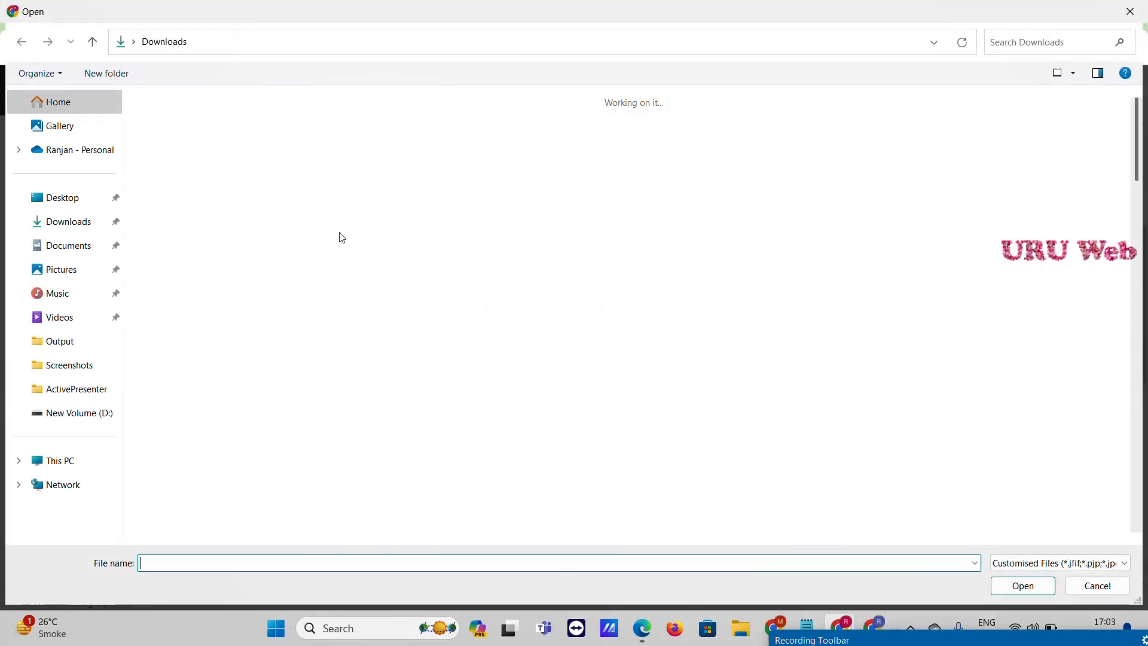
click(221, 186)
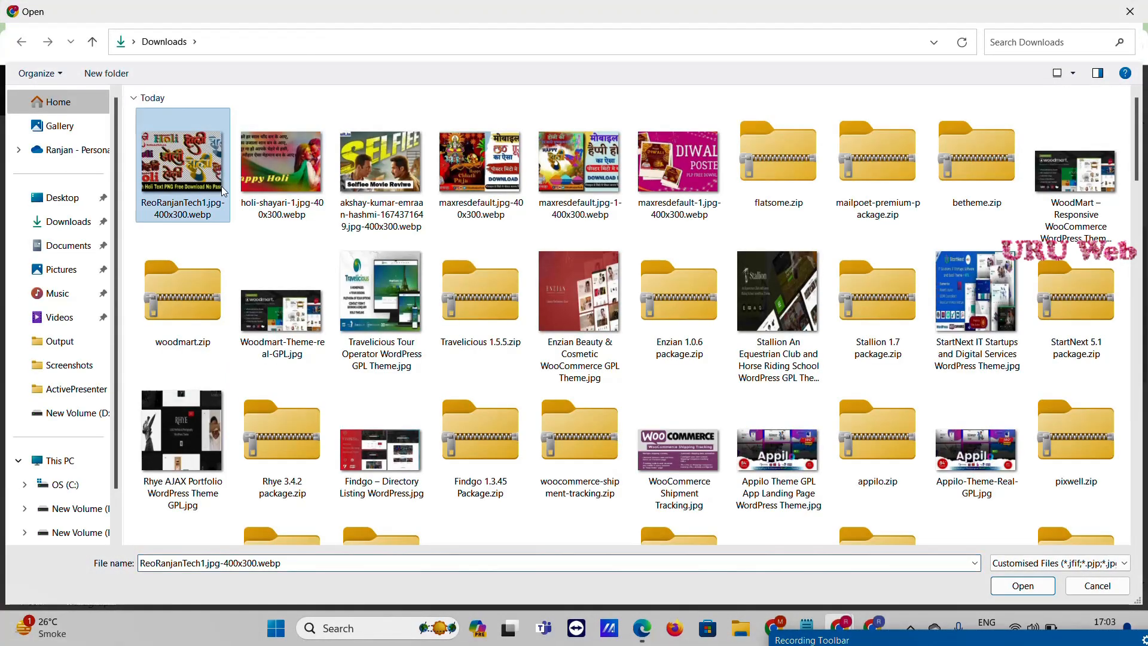
click(1022, 587)
click(1054, 563)
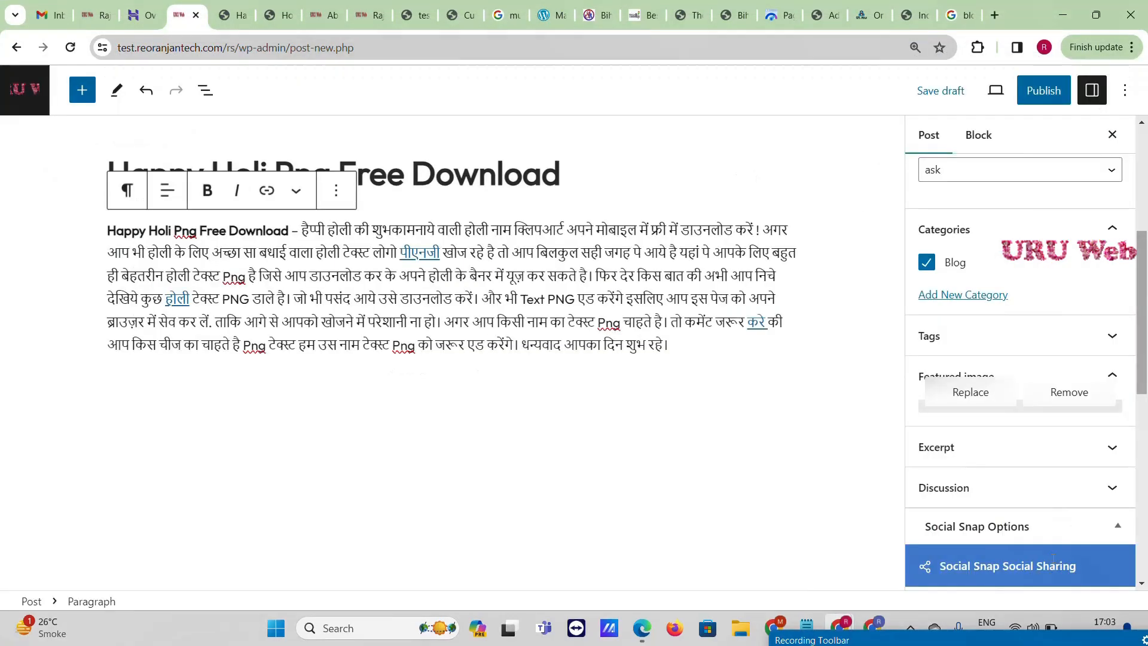
Step: Publish the Happy Holi Png Free Download post and close the demo site's copy of it
click(1044, 90)
click(960, 89)
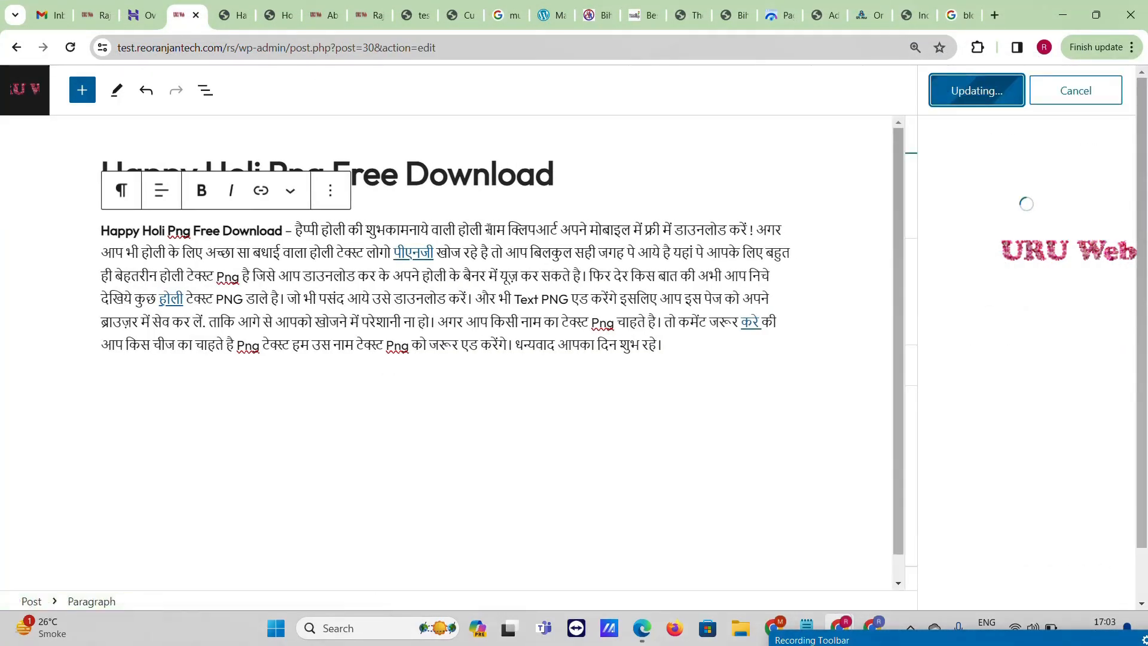
click(241, 17)
click(242, 16)
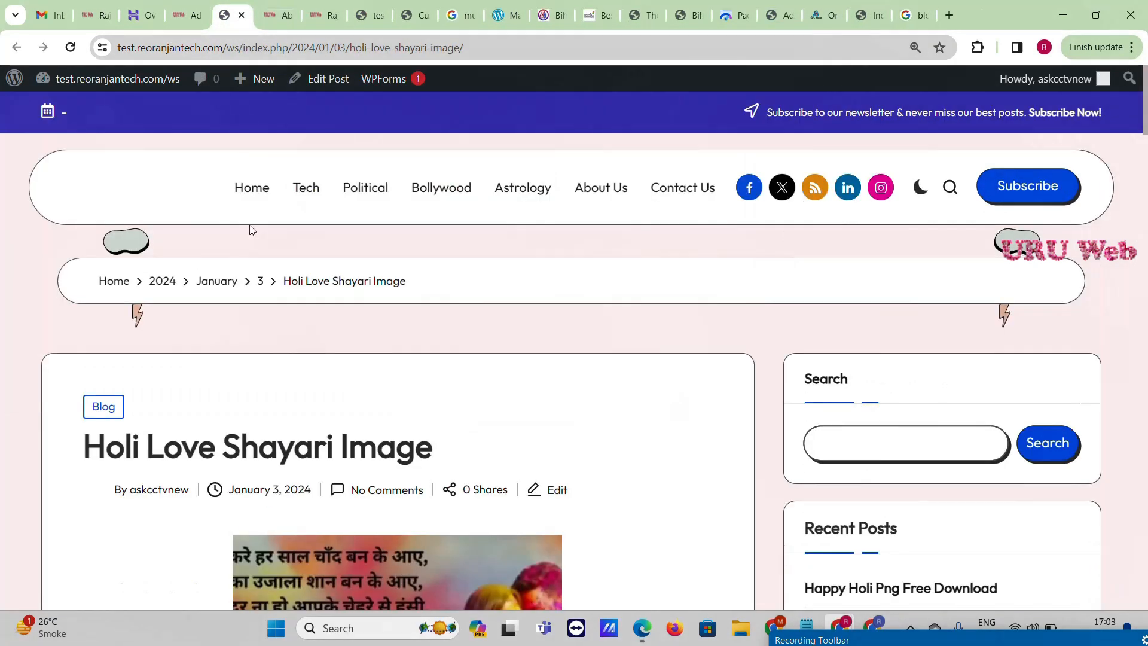
Step: Open the published post in a new tab and return from the editor to the list of all posts
triple_click(202, 144)
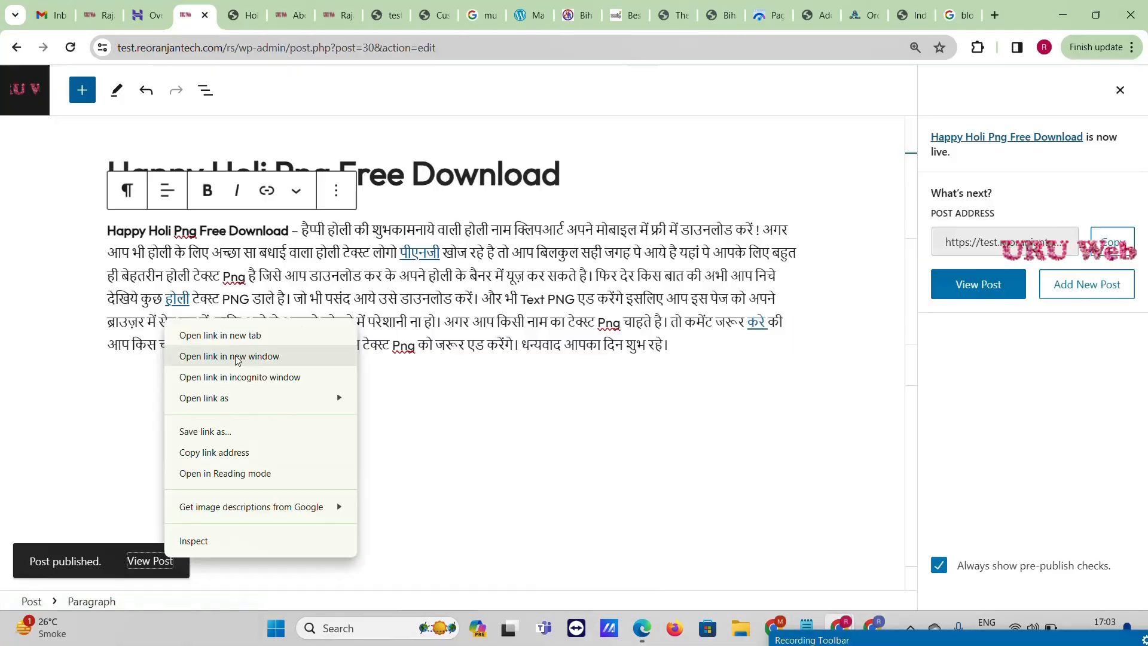
click(230, 336)
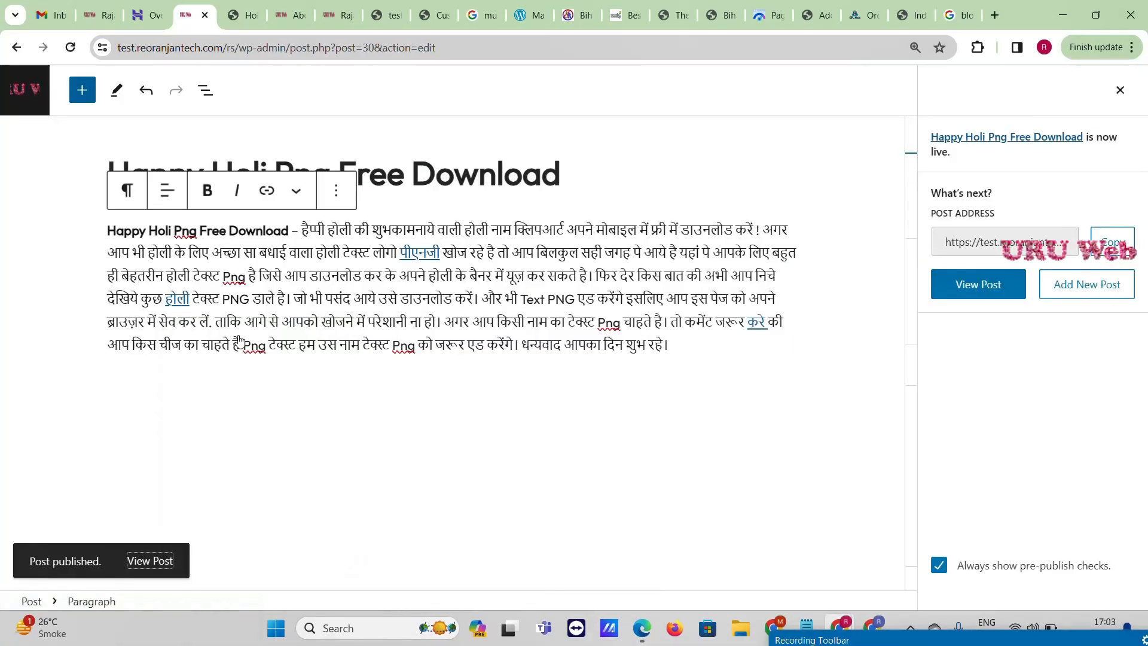
click(35, 93)
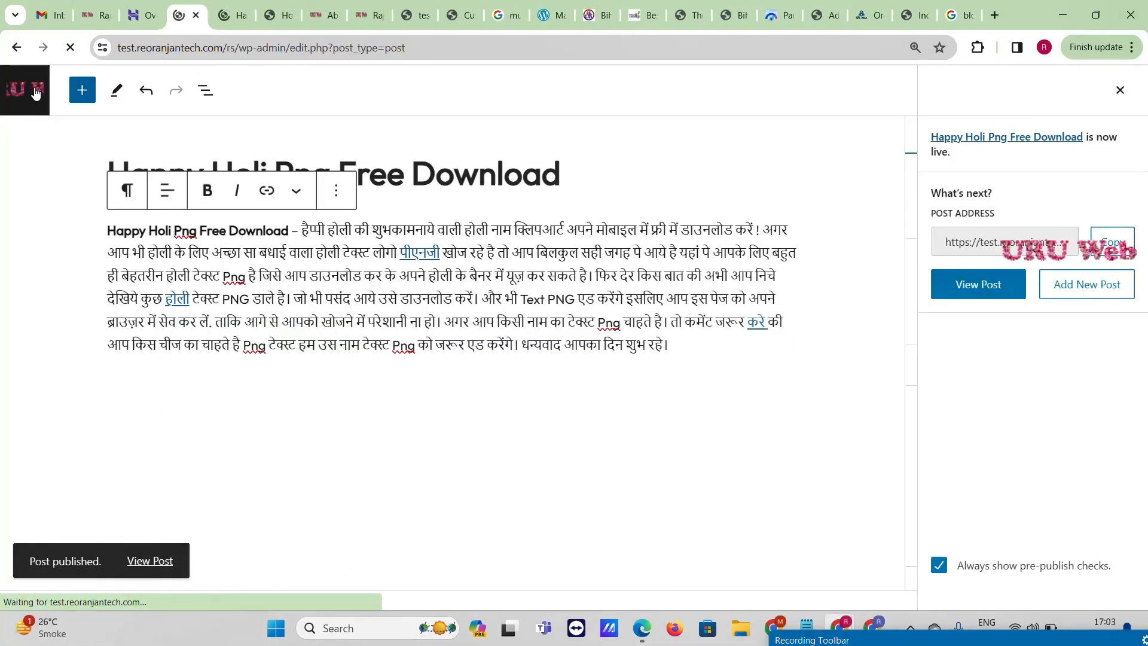
Step: Review the live Happy Holi Png Free Download post, including its featured image, body text, related posts section and footer
key(ctrl+Tab)
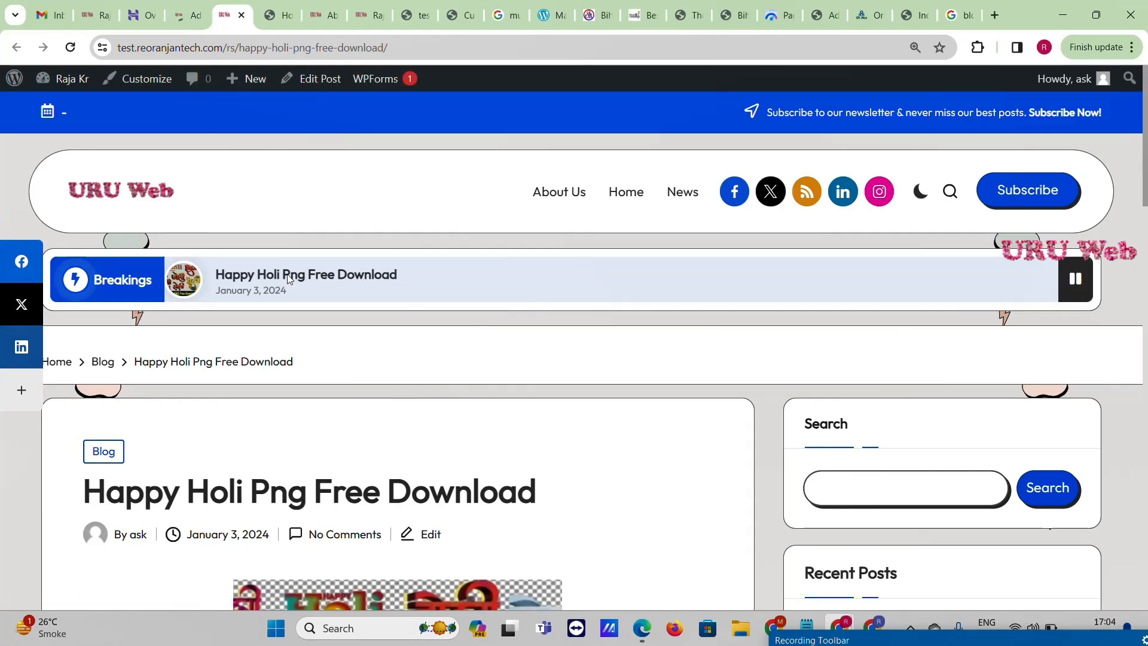
scroll(297, 312, down, 5)
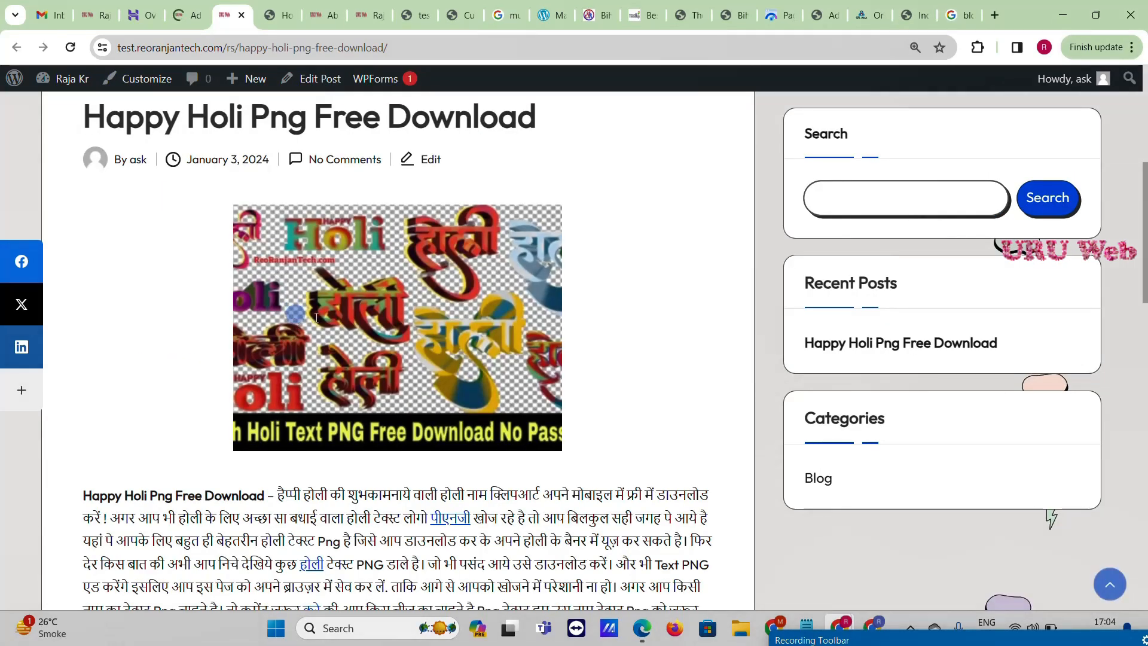
scroll(341, 389, down, 12)
scroll(470, 424, down, 5)
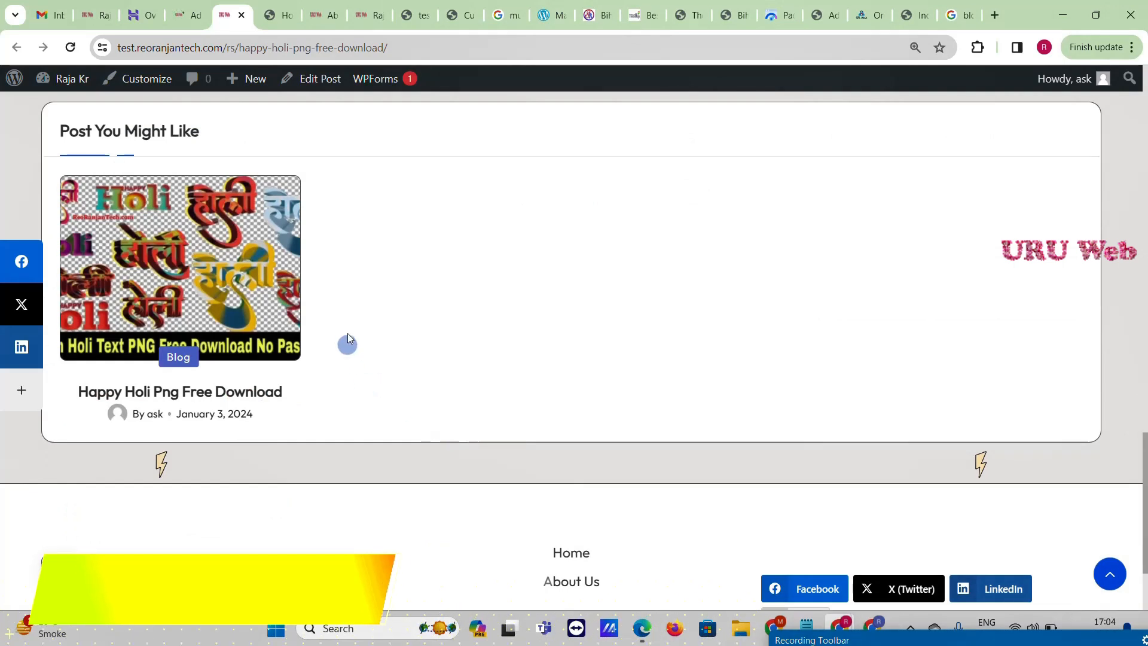
scroll(813, 371, down, 2)
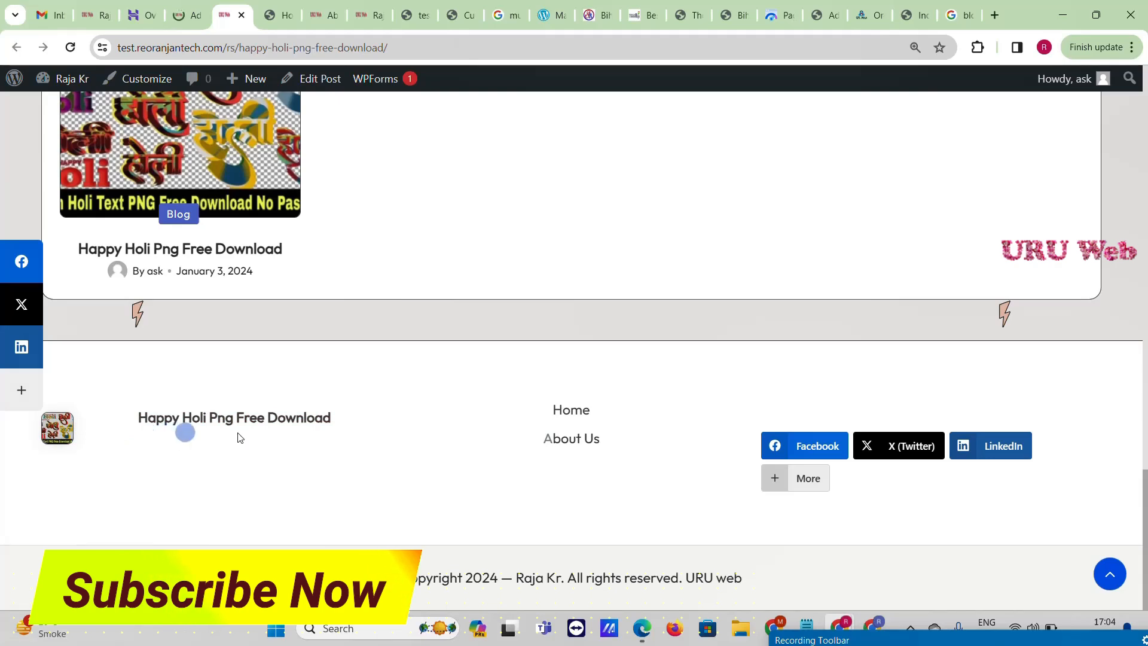
scroll(784, 366, up, 10)
scroll(658, 299, up, 4)
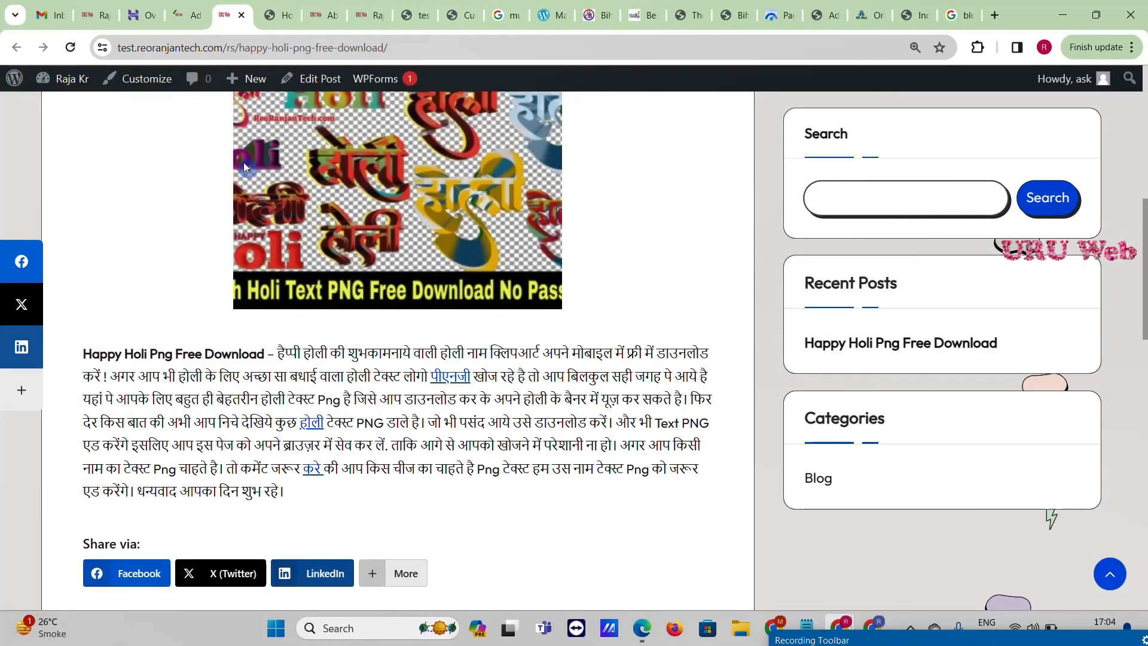
Step: Publish the prepared Holi Love Shayari Image post from the editor
click(189, 6)
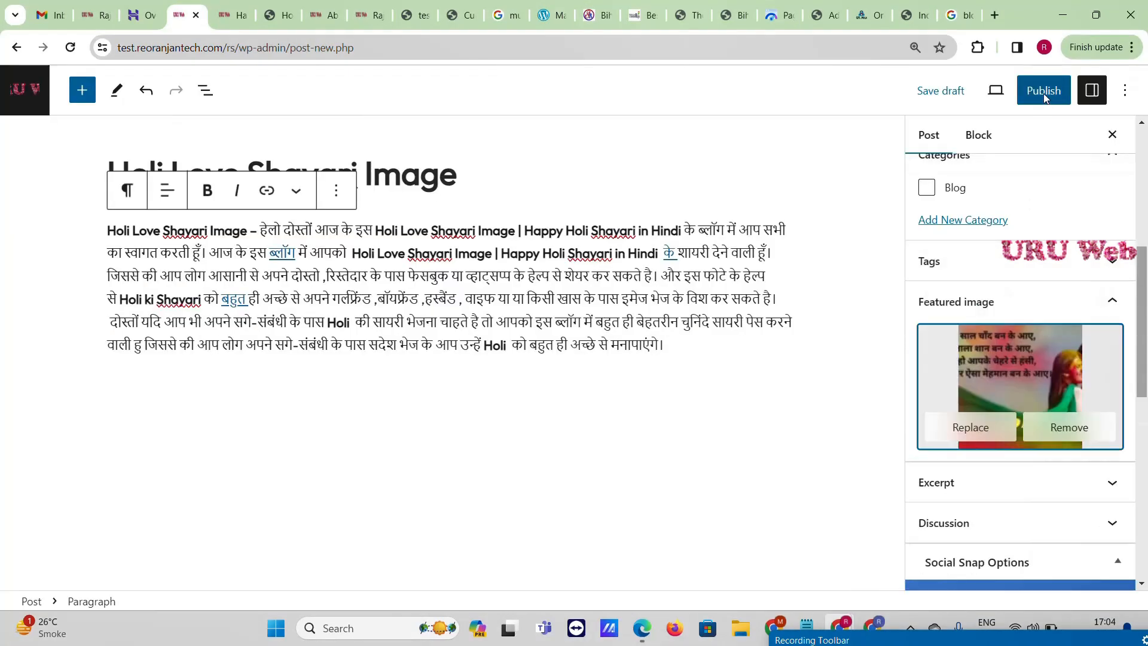
click(1043, 93)
click(963, 103)
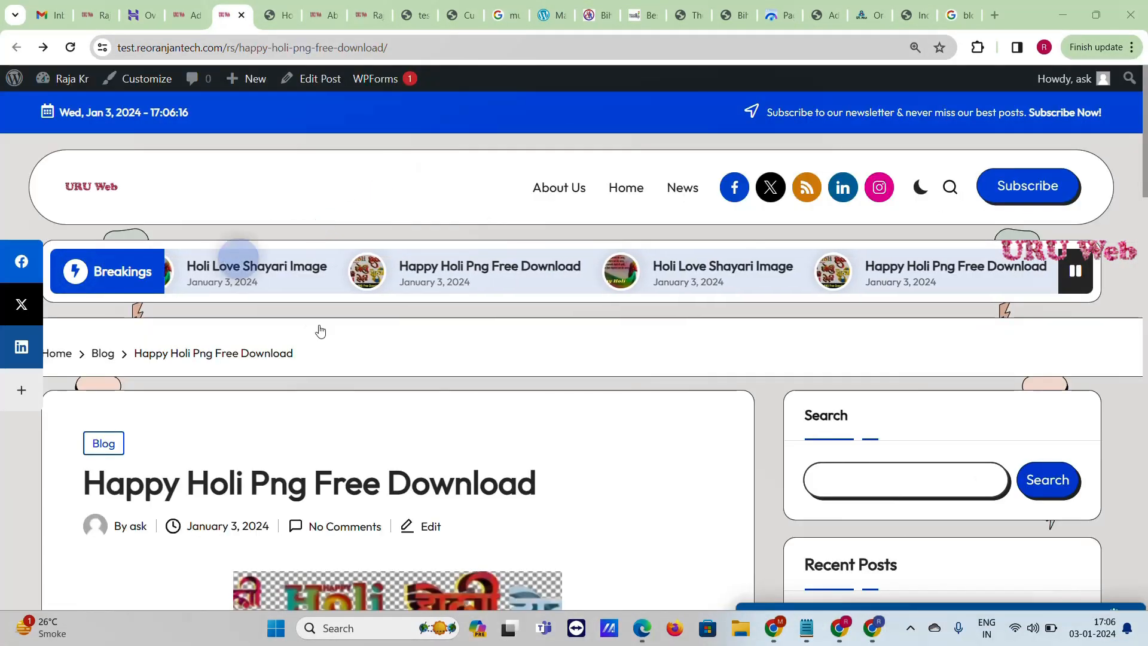
Step: Check the live home page and the Happy Holi post for the published posts in the listing, Post You Might Like section and footer
click(91, 192)
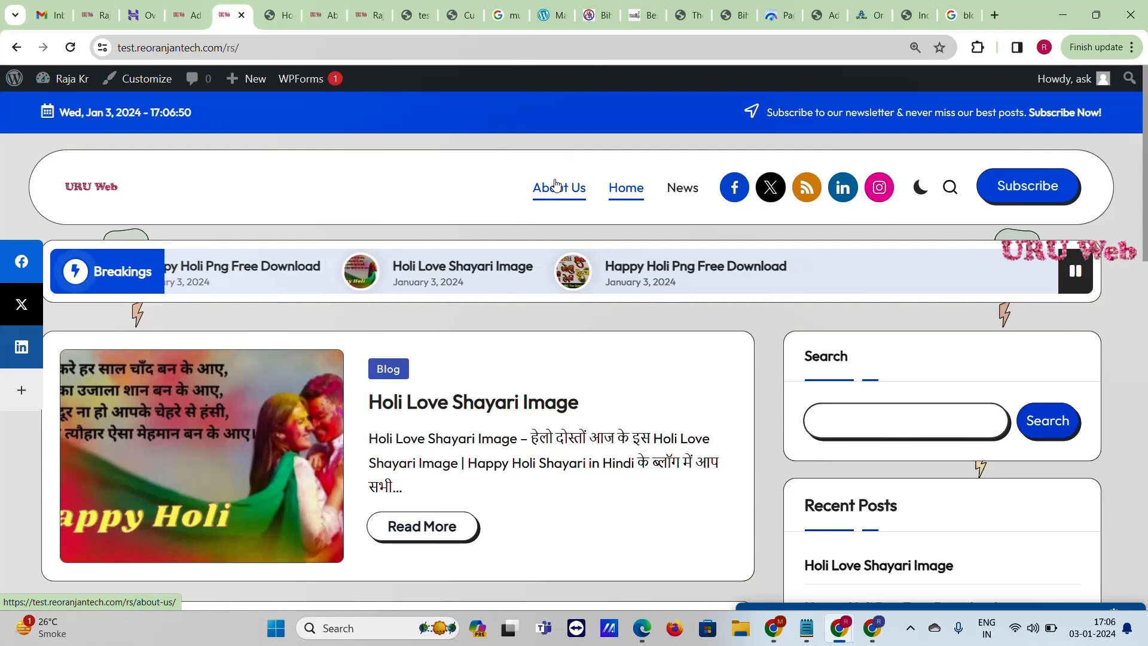
scroll(559, 202, down, 12)
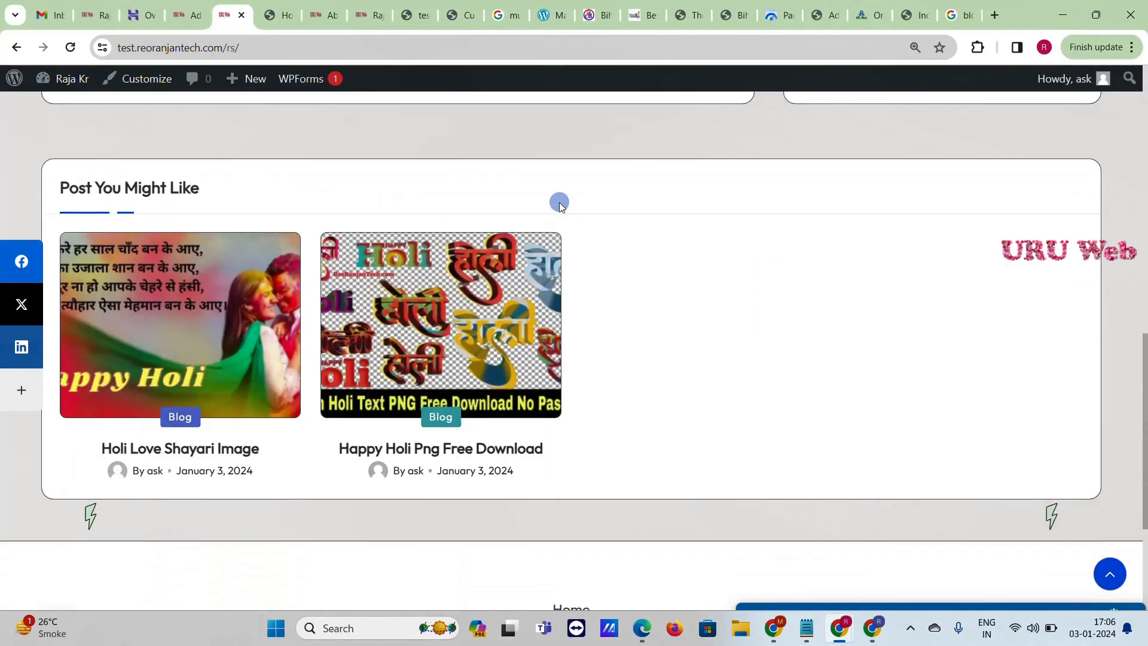
scroll(560, 204, down, 4)
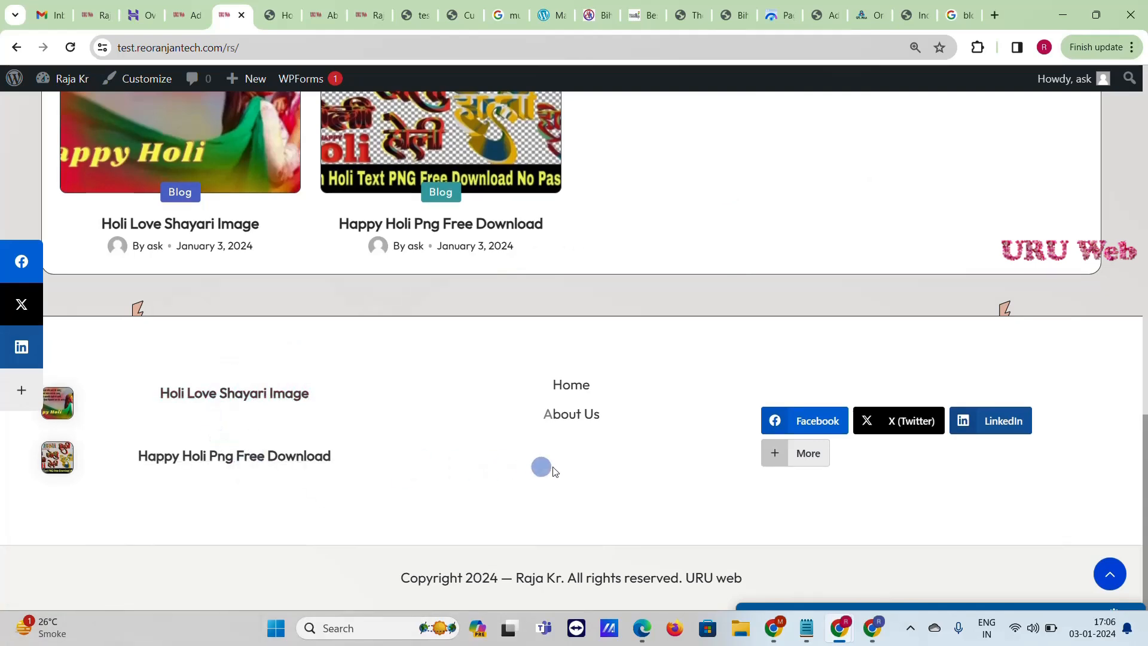
scroll(501, 436, up, 5)
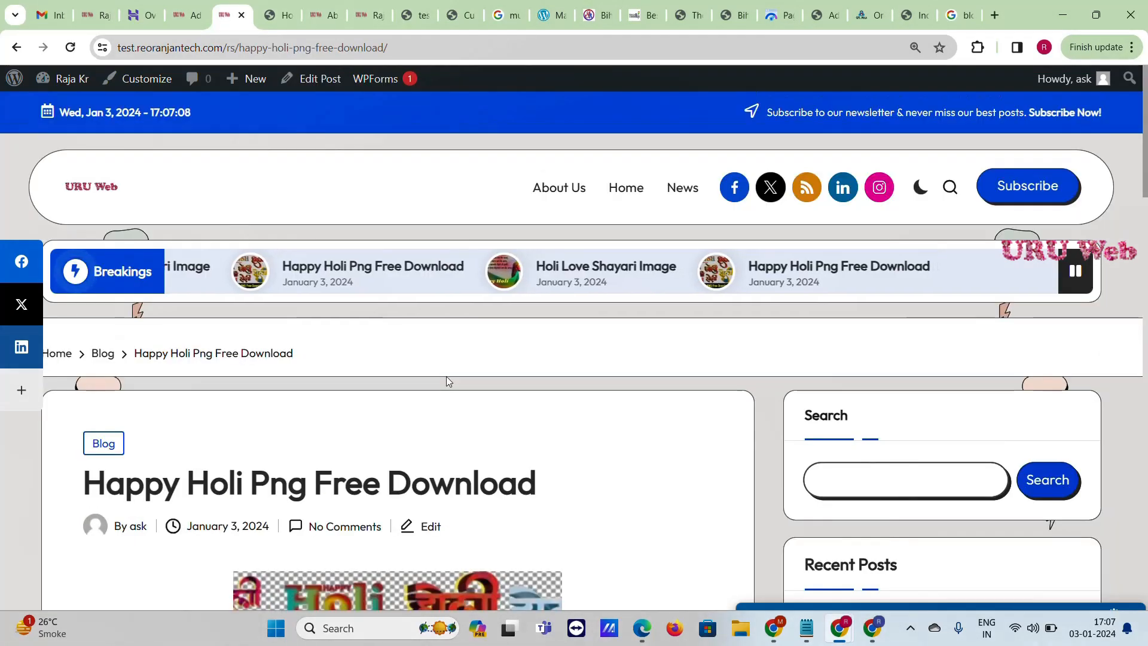
scroll(446, 376, down, 10)
scroll(449, 381, down, 10)
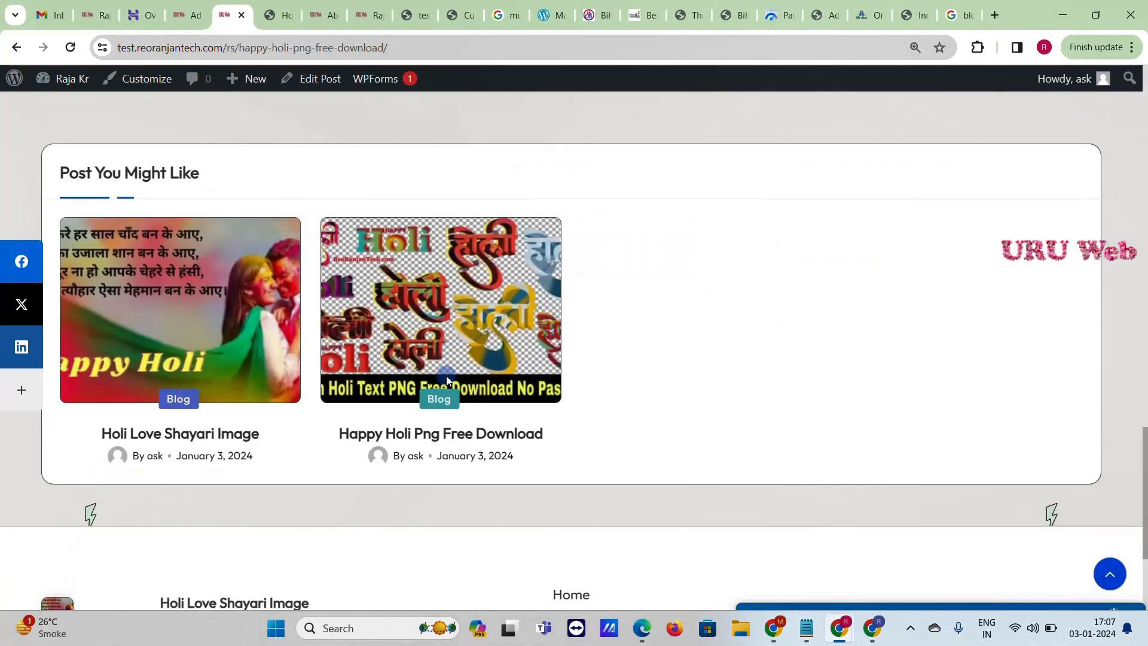
scroll(449, 381, up, 20)
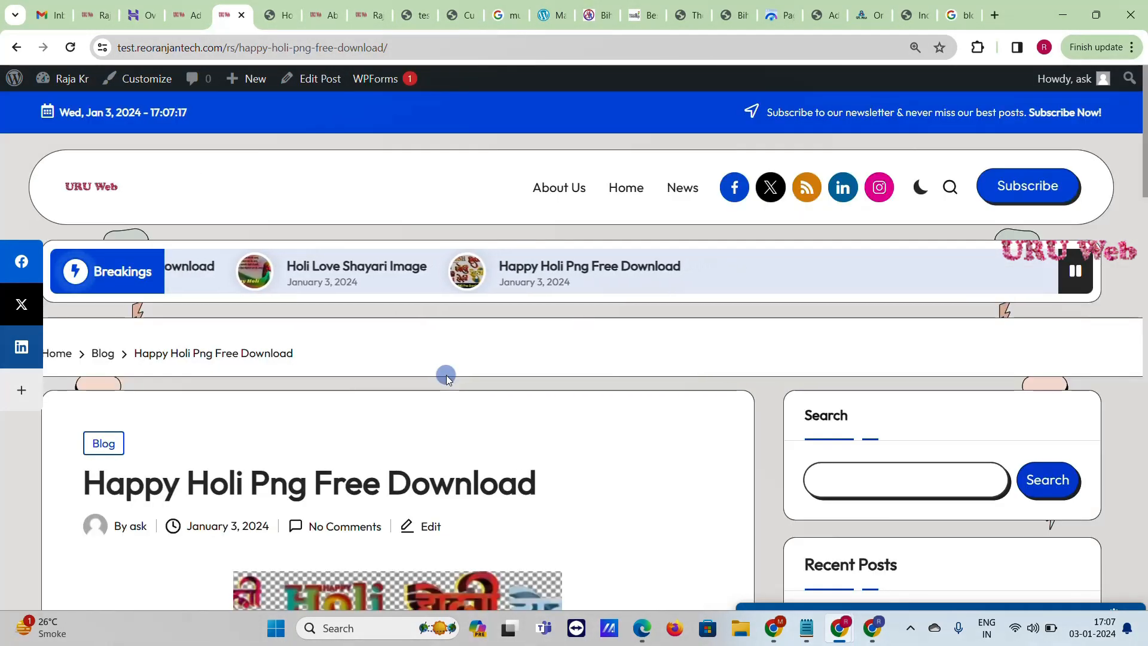